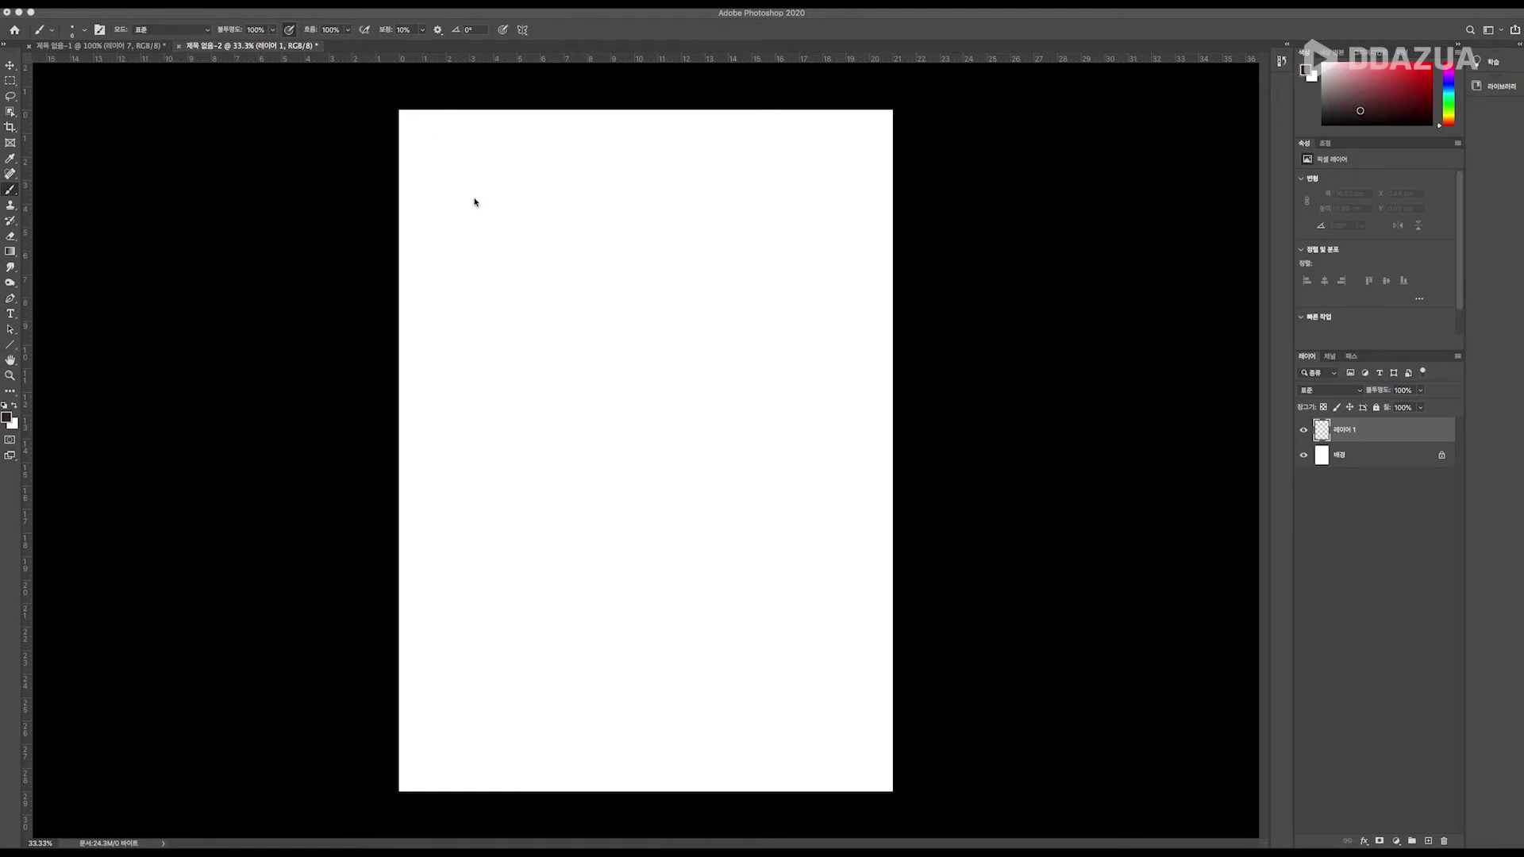
# Show the brush settings and sketch a quarter-view box on layer 레이어 1 near the page's upper left corner.
pyautogui.press('F5')
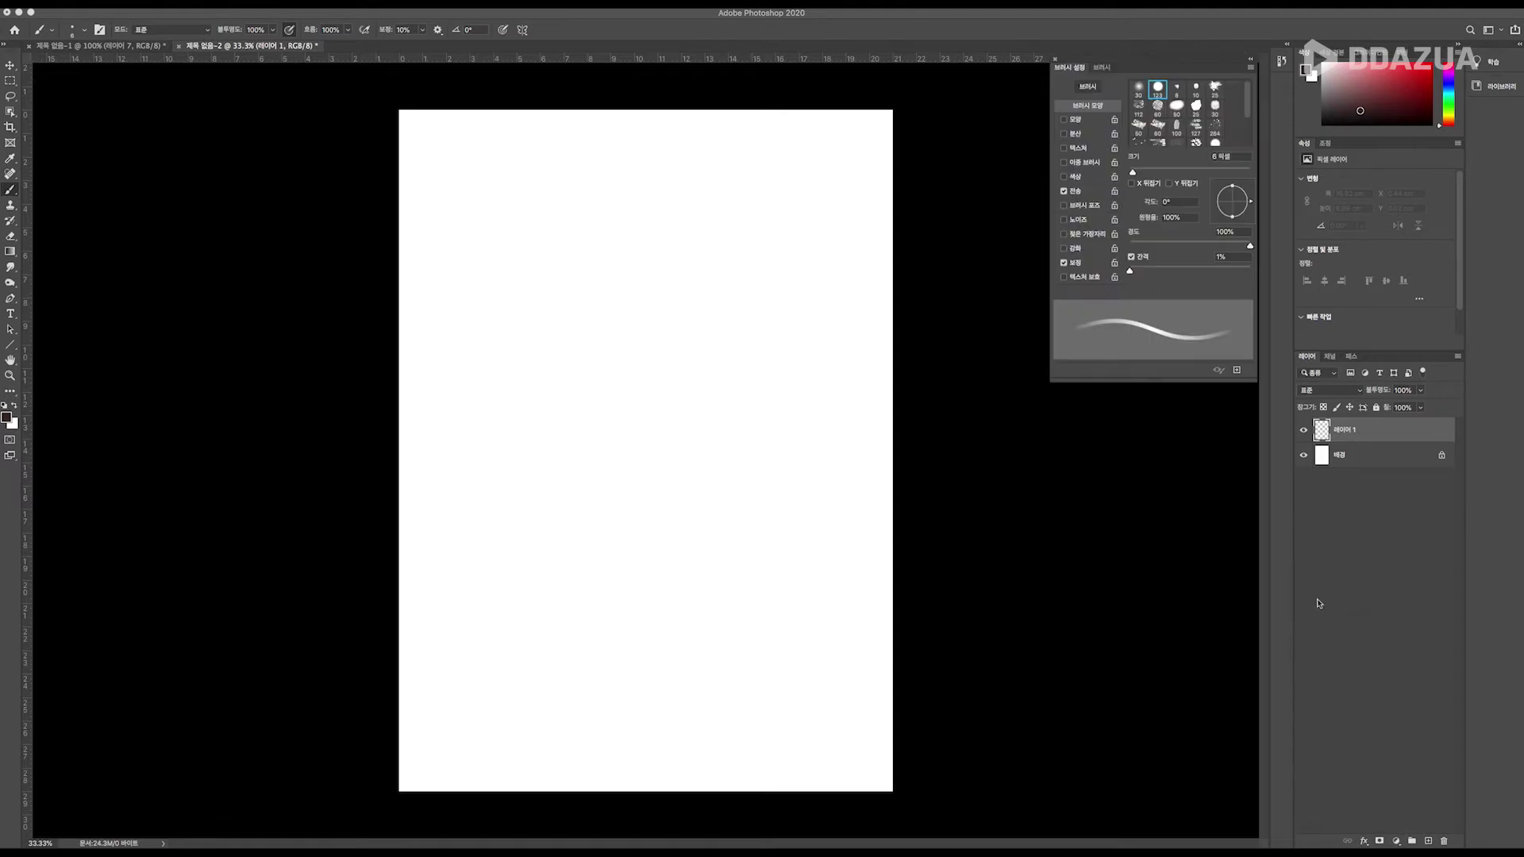
pyautogui.click(1321, 608)
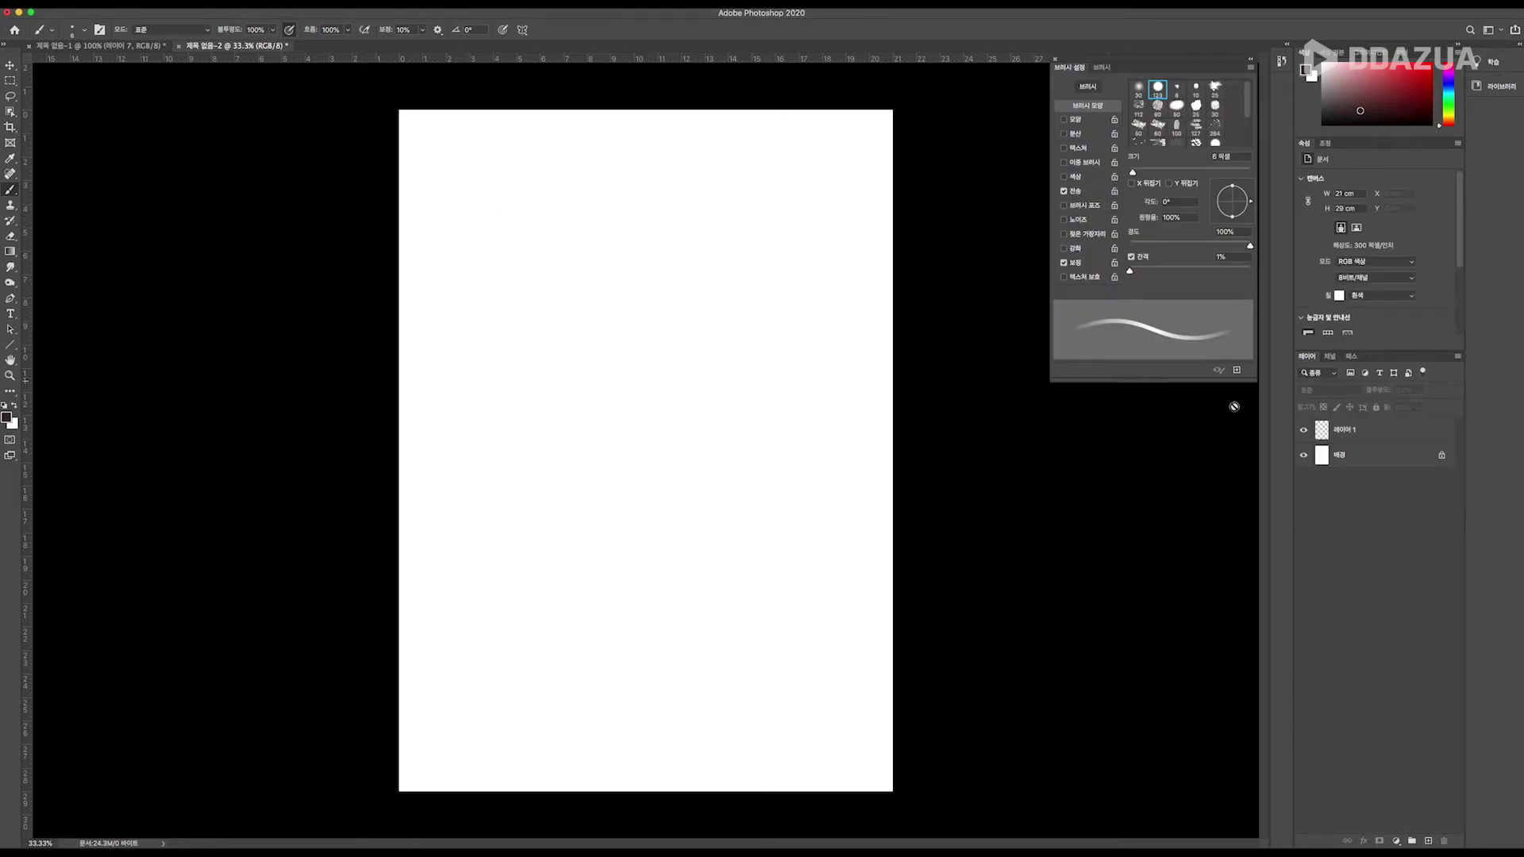
pyautogui.click(1364, 431)
pyautogui.moveTo(470, 198)
pyautogui.mouseDown()
pyautogui.moveTo(426, 224)
pyautogui.moveTo(558, 200)
pyautogui.moveTo(501, 239)
pyautogui.moveTo(412, 233)
pyautogui.moveTo(494, 243)
pyautogui.moveTo(494, 316)
pyautogui.mouseUp()
pyautogui.moveTo(411, 241); pyautogui.dragTo(410, 312)
pyautogui.moveTo(554, 202)
pyautogui.mouseDown()
pyautogui.moveTo(552, 292)
pyautogui.moveTo(481, 321)
pyautogui.moveTo(502, 314)
pyautogui.mouseUp()
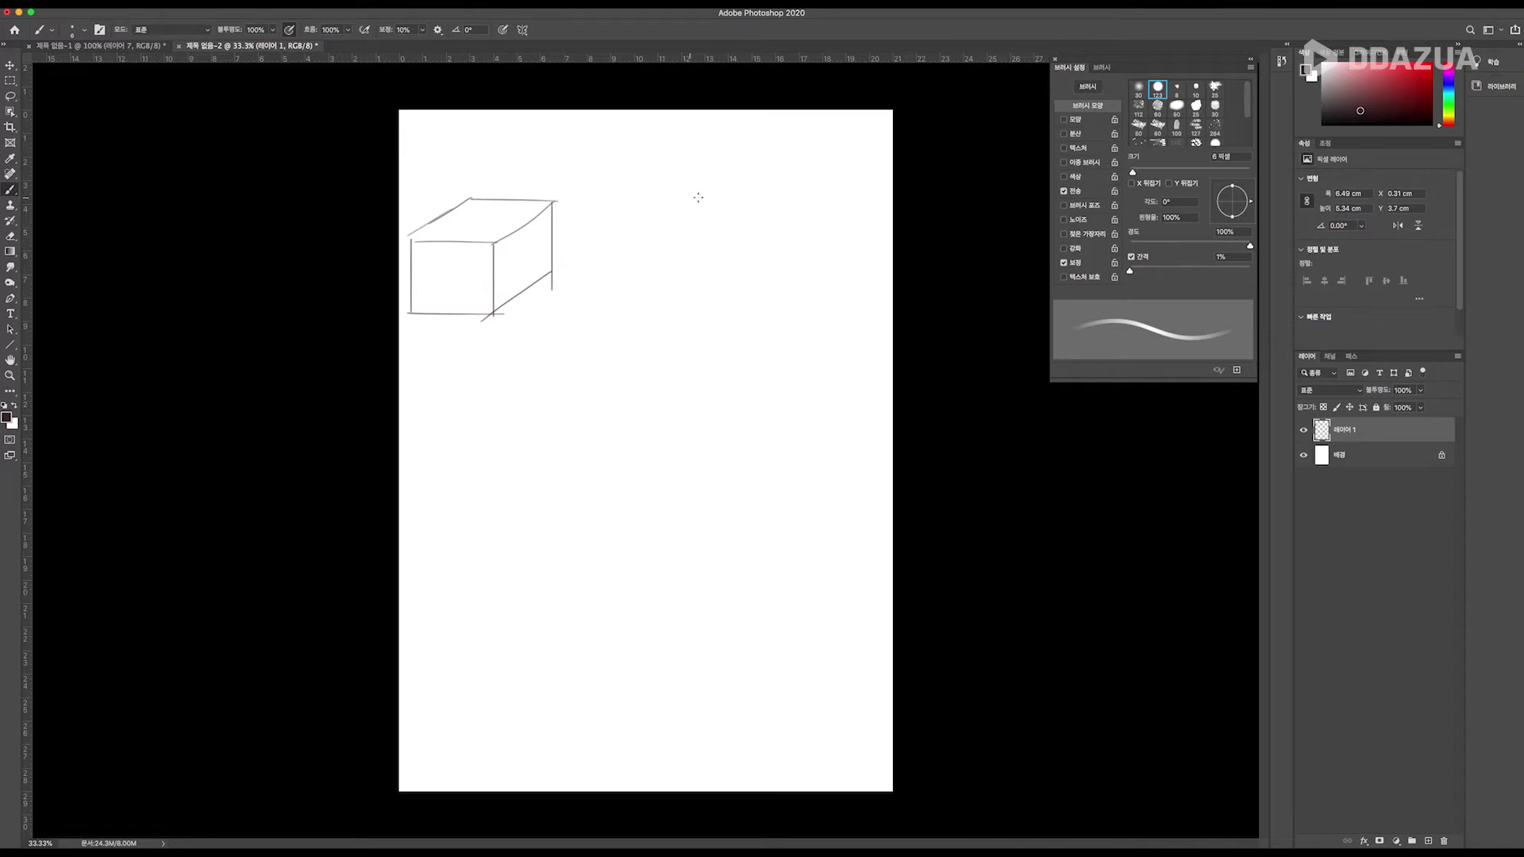
# Sketch a second box with converging sides beside the first, adding a circle around its lower front corner and an arrow along its side.
pyautogui.moveTo(701, 195)
pyautogui.mouseDown()
pyautogui.moveTo(749, 195)
pyautogui.moveTo(674, 267)
pyautogui.mouseUp()
pyautogui.moveTo(657, 197); pyautogui.dragTo(596, 253)
pyautogui.press('super+z')
pyautogui.press('super+z')
pyautogui.moveTo(760, 198); pyautogui.dragTo(722, 262)
pyautogui.moveTo(657, 196)
pyautogui.mouseDown()
pyautogui.moveTo(609, 261)
pyautogui.moveTo(722, 264)
pyautogui.moveTo(717, 349)
pyautogui.mouseUp()
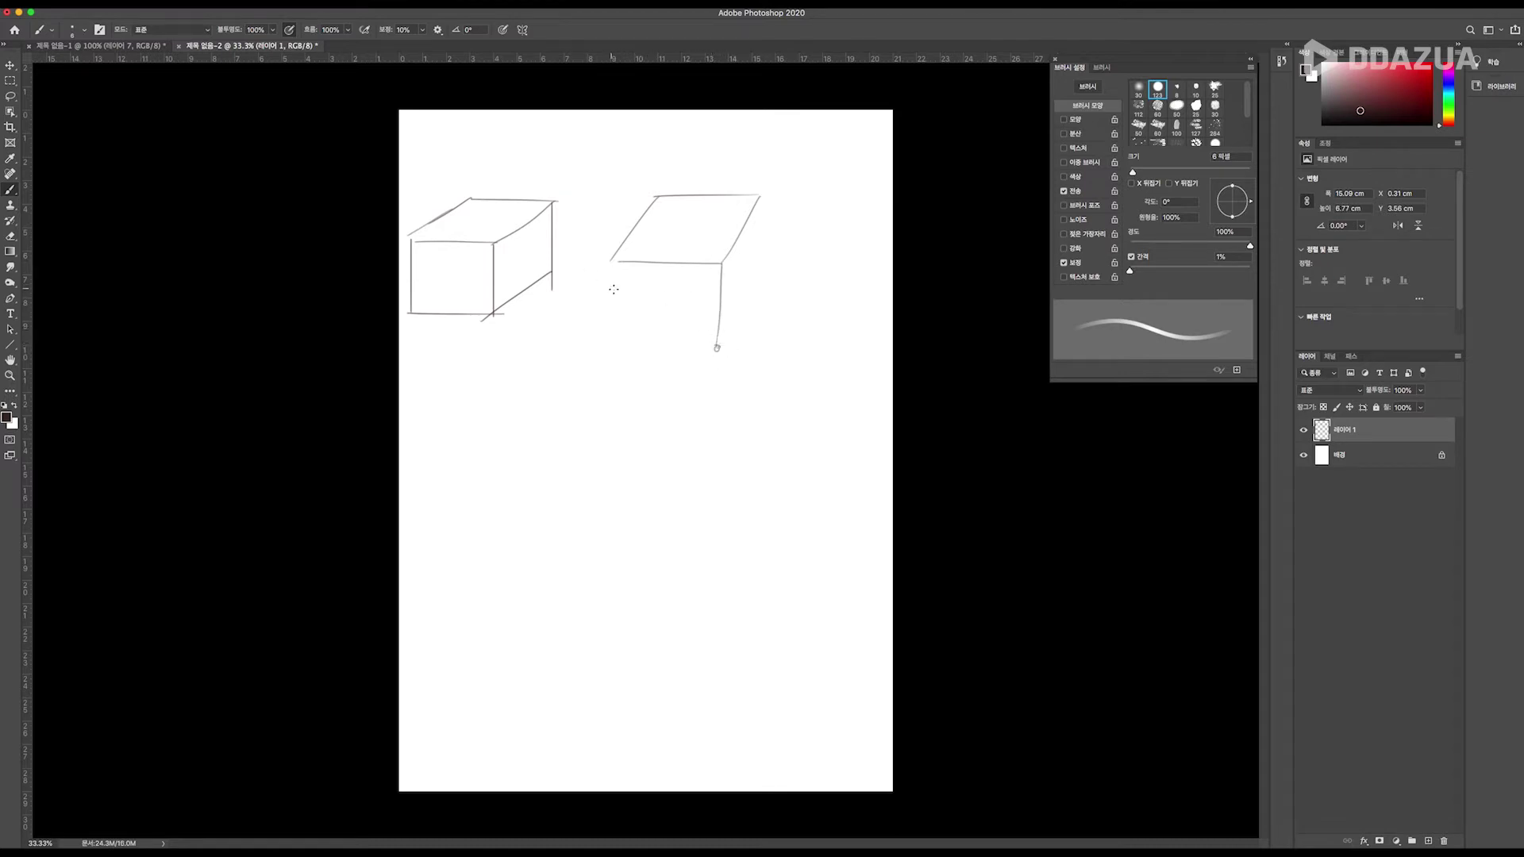
pyautogui.moveTo(619, 260)
pyautogui.mouseDown()
pyautogui.moveTo(618, 312)
pyautogui.moveTo(716, 347)
pyautogui.mouseUp()
pyautogui.moveTo(760, 197)
pyautogui.mouseDown()
pyautogui.moveTo(752, 276)
pyautogui.moveTo(709, 361)
pyautogui.mouseUp()
pyautogui.moveTo(754, 312); pyautogui.dragTo(772, 291)
pyautogui.moveTo(682, 372)
pyautogui.mouseDown()
pyautogui.moveTo(743, 317)
pyautogui.moveTo(699, 385)
pyautogui.mouseUp()
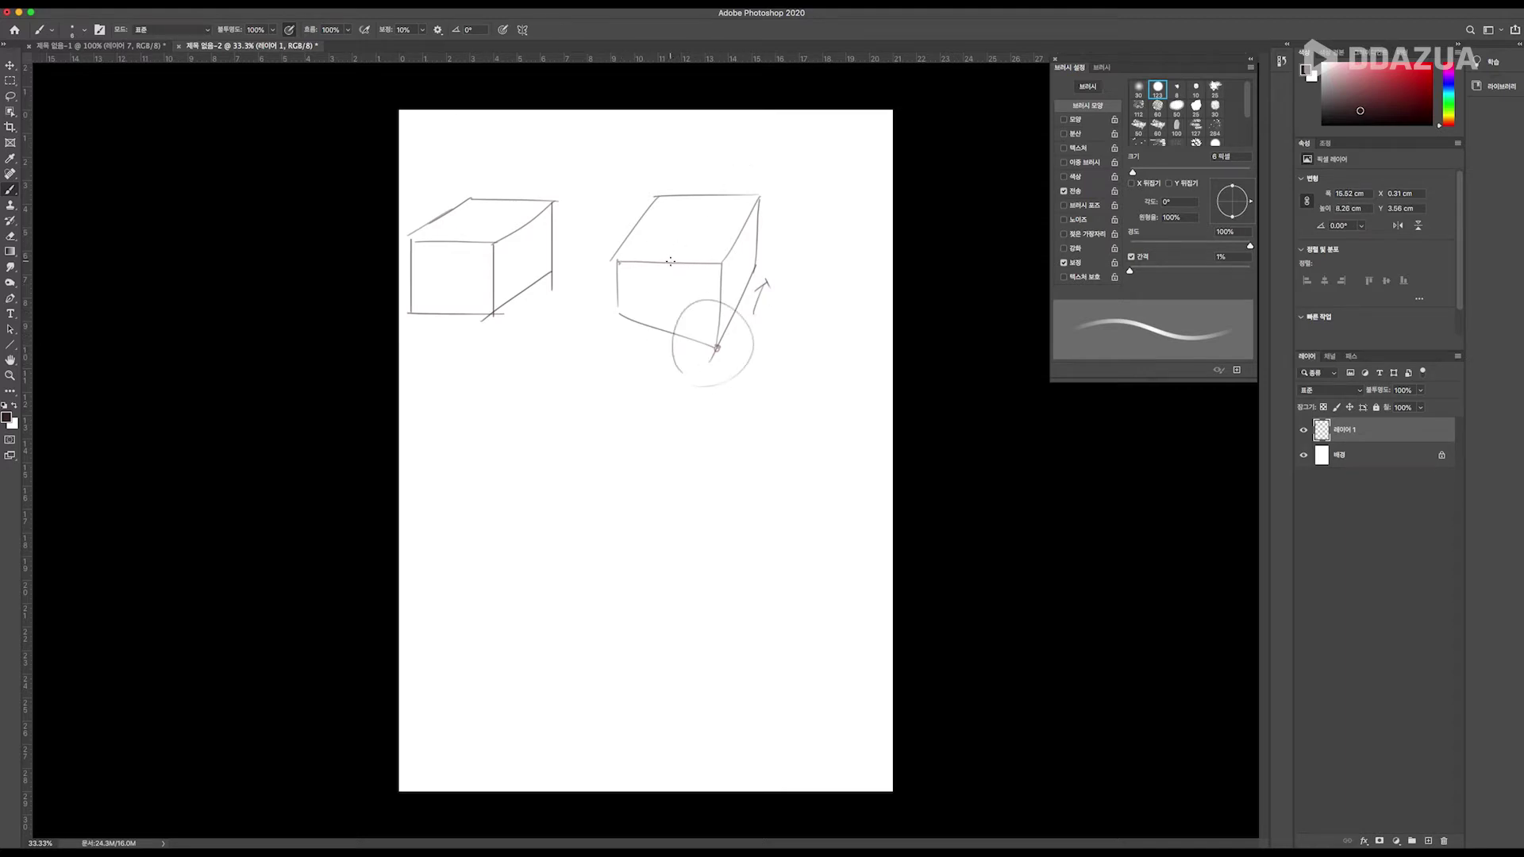
# Erase the front top edge of the second box and redraw it slanting slightly downward.
pyautogui.press('e')
pyautogui.moveTo(633, 263); pyautogui.dragTo(706, 261)
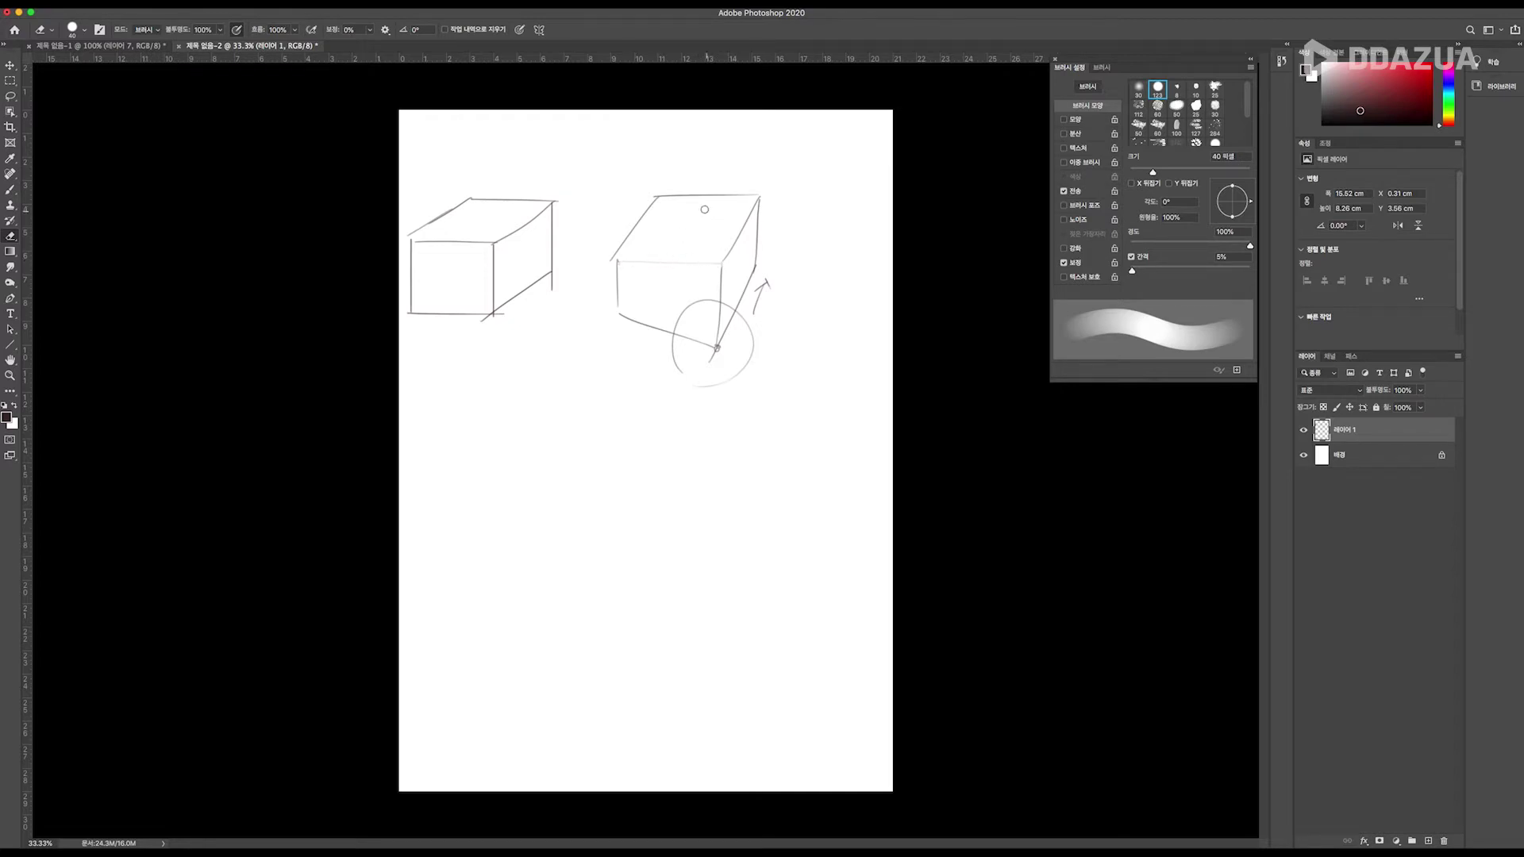
pyautogui.press('b')
pyautogui.moveTo(616, 259); pyautogui.dragTo(717, 269)
pyautogui.moveTo(618, 259); pyautogui.dragTo(718, 270)
# Circle the second box's nearest vertical edge, then mark its depth direction with an arrow and its far lower corner with a cross.
pyautogui.moveTo(757, 205)
pyautogui.mouseDown()
pyautogui.moveTo(719, 268)
pyautogui.moveTo(722, 252)
pyautogui.moveTo(718, 353)
pyautogui.moveTo(742, 253)
pyautogui.moveTo(710, 359)
pyautogui.mouseUp()
pyautogui.moveTo(618, 272); pyautogui.dragTo(620, 295)
pyautogui.moveTo(762, 307)
pyautogui.mouseDown()
pyautogui.moveTo(776, 262)
pyautogui.moveTo(786, 272)
pyautogui.mouseUp()
pyautogui.moveTo(611, 315); pyautogui.dragTo(633, 325)
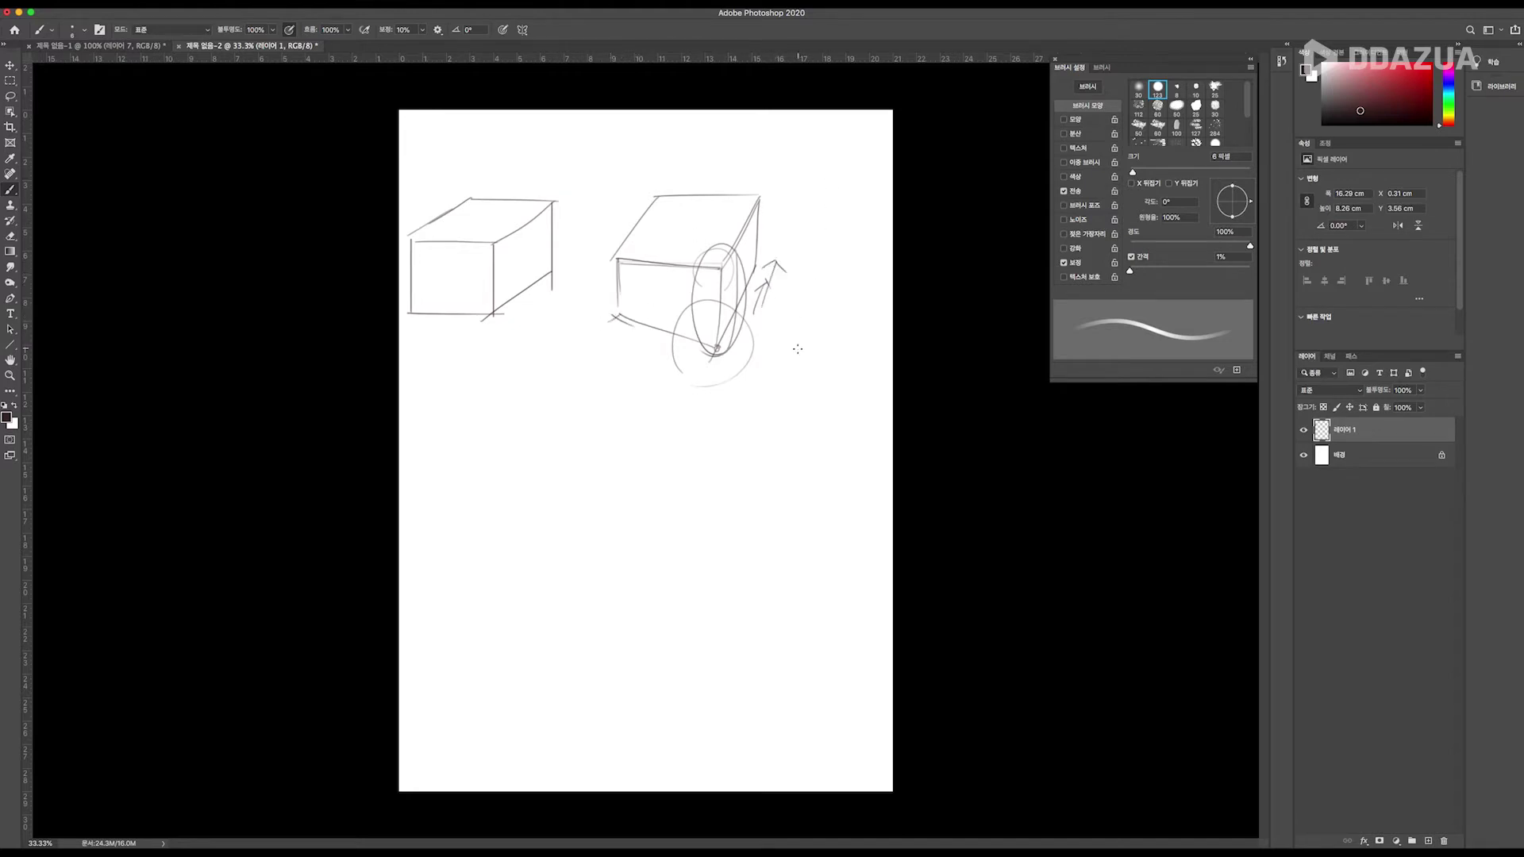
# Sketch near and far stick figures joined by converging lines, and frame the perspective example with a vertical and a horizontal line.
pyautogui.moveTo(779, 328)
pyautogui.mouseDown()
pyautogui.moveTo(813, 229)
pyautogui.moveTo(838, 317)
pyautogui.mouseUp()
pyautogui.moveTo(810, 321); pyautogui.dragTo(819, 355)
pyautogui.moveTo(847, 364)
pyautogui.mouseDown()
pyautogui.moveTo(612, 364)
pyautogui.moveTo(606, 174)
pyautogui.mouseUp()
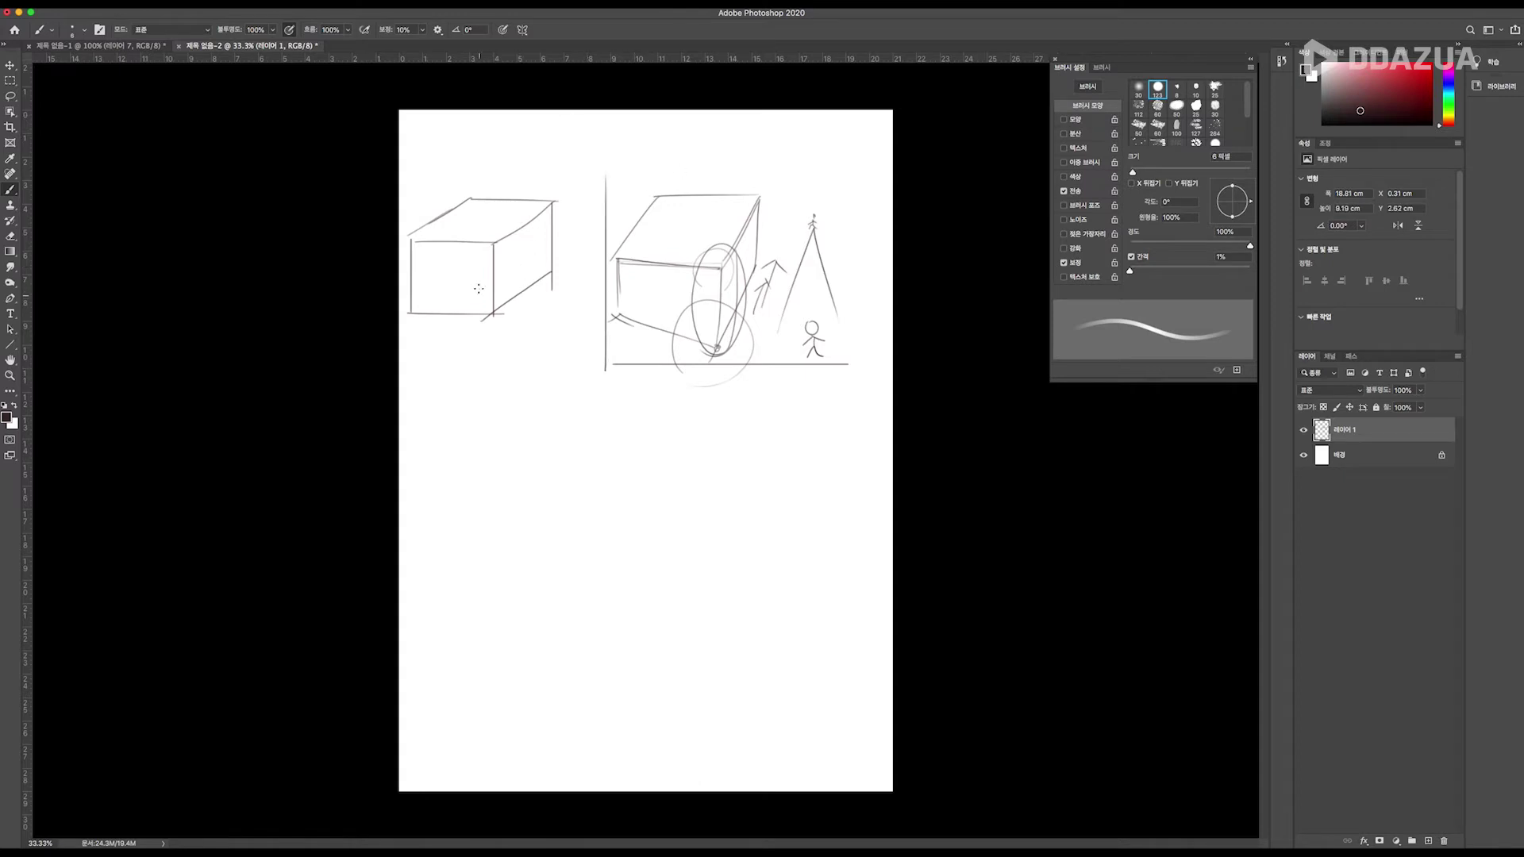
# Write the label 쿼터뷰 under the first box and mark its parallel side edges with extra strokes.
pyautogui.moveTo(425, 334); pyautogui.dragTo(449, 356)
pyautogui.moveTo(452, 348)
pyautogui.mouseDown()
pyautogui.moveTo(485, 349)
pyautogui.moveTo(484, 361)
pyautogui.mouseUp()
pyautogui.moveTo(555, 212)
pyautogui.mouseDown()
pyautogui.moveTo(494, 245)
pyautogui.moveTo(495, 298)
pyautogui.moveTo(557, 215)
pyautogui.moveTo(551, 263)
pyautogui.moveTo(569, 229)
pyautogui.moveTo(503, 278)
pyautogui.mouseUp()
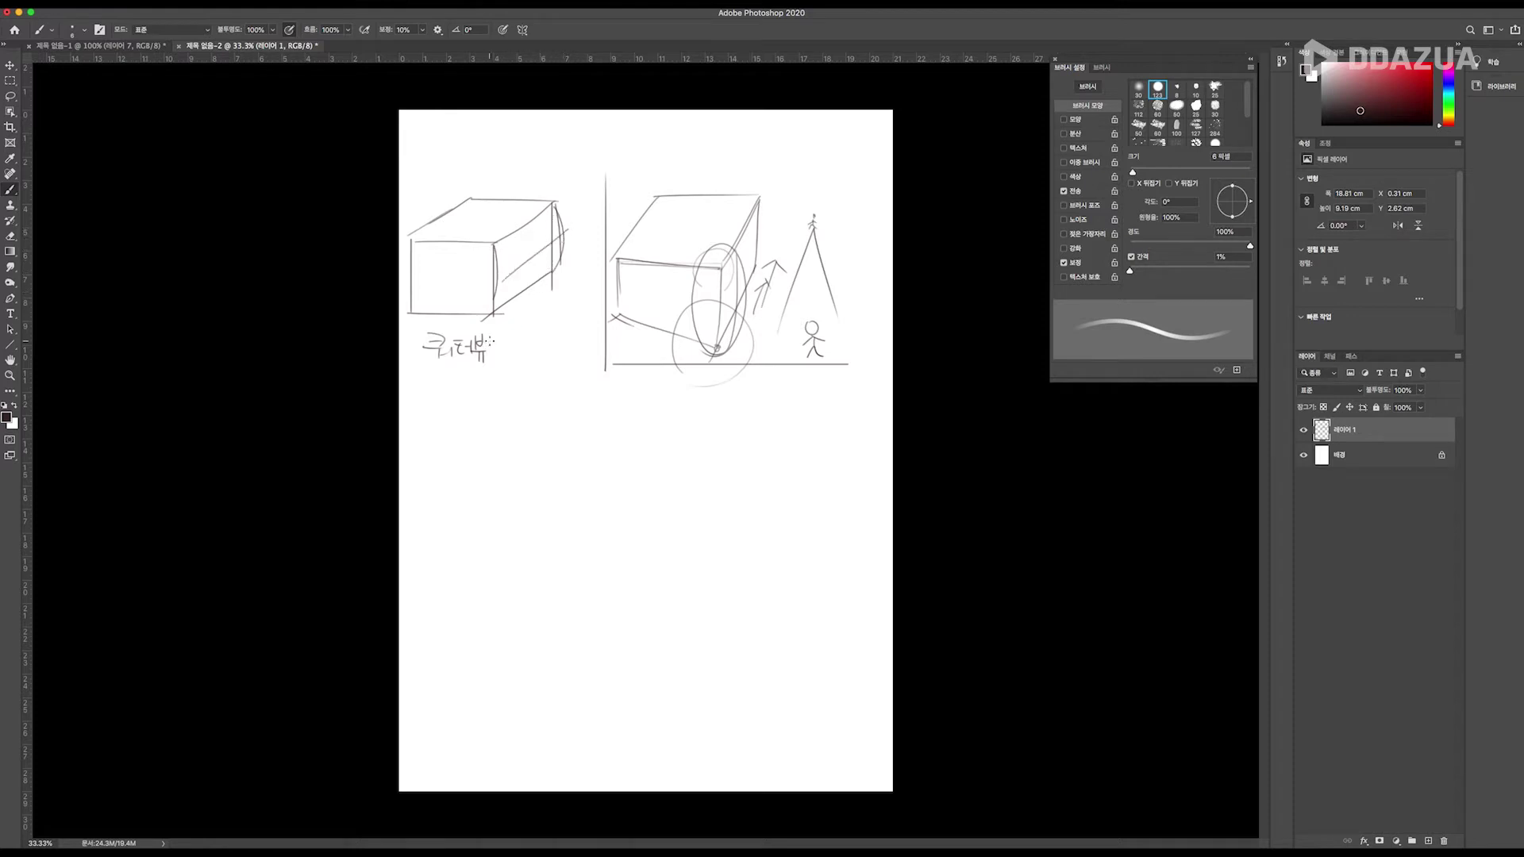
# Sketch a tall block divided into stacked layers and two small quarter-view boxes below the 쿼터뷰 label.
pyautogui.moveTo(459, 441)
pyautogui.mouseDown()
pyautogui.moveTo(503, 440)
pyautogui.moveTo(451, 456)
pyautogui.moveTo(479, 456)
pyautogui.moveTo(478, 472)
pyautogui.moveTo(495, 445)
pyautogui.moveTo(498, 474)
pyautogui.moveTo(447, 461)
pyautogui.moveTo(449, 477)
pyautogui.moveTo(495, 464)
pyautogui.moveTo(465, 486)
pyautogui.moveTo(498, 468)
pyautogui.moveTo(479, 495)
pyautogui.moveTo(448, 494)
pyautogui.moveTo(470, 497)
pyautogui.moveTo(449, 515)
pyautogui.moveTo(500, 502)
pyautogui.mouseUp()
pyautogui.moveTo(500, 500); pyautogui.dragTo(481, 516)
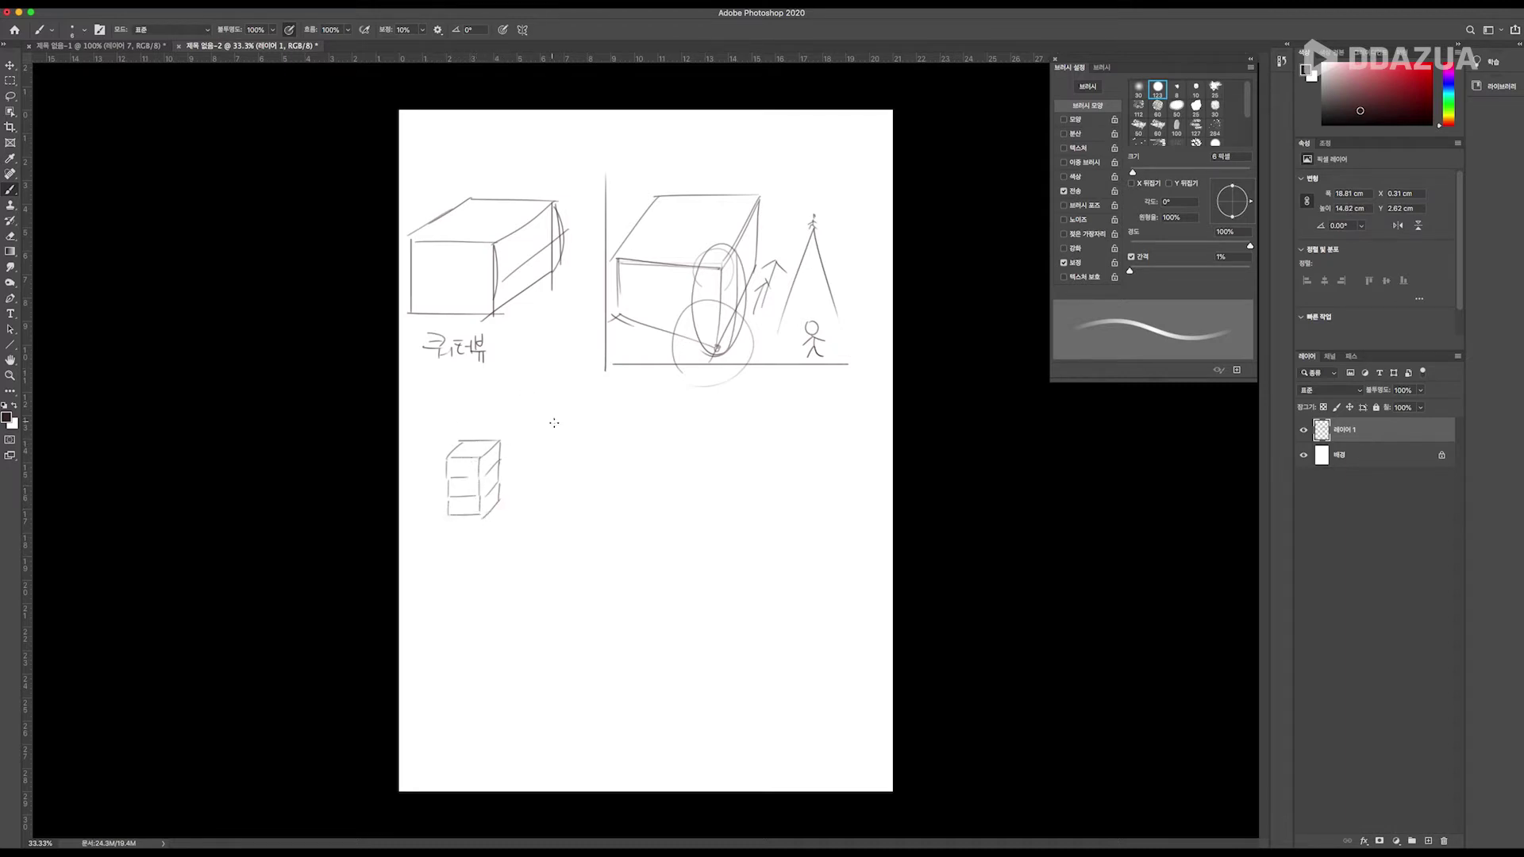
pyautogui.moveTo(556, 412)
pyautogui.mouseDown()
pyautogui.moveTo(591, 408)
pyautogui.moveTo(548, 427)
pyautogui.moveTo(590, 425)
pyautogui.moveTo(570, 438)
pyautogui.mouseUp()
pyautogui.moveTo(547, 427); pyautogui.dragTo(572, 437)
pyautogui.moveTo(499, 548); pyautogui.dragTo(509, 542)
pyautogui.moveTo(509, 542); pyautogui.dragTo(530, 547)
pyautogui.moveTo(532, 544)
pyautogui.mouseDown()
pyautogui.moveTo(532, 560)
pyautogui.moveTo(501, 567)
pyautogui.moveTo(525, 567)
pyautogui.mouseUp()
# Write 2D and a circled 3D above the small boxes, and draw long horizontal lines above and below the box sketches.
pyautogui.moveTo(519, 362); pyautogui.dragTo(548, 379)
pyautogui.moveTo(556, 370)
pyautogui.mouseDown()
pyautogui.moveTo(500, 418)
pyautogui.moveTo(508, 389)
pyautogui.mouseUp()
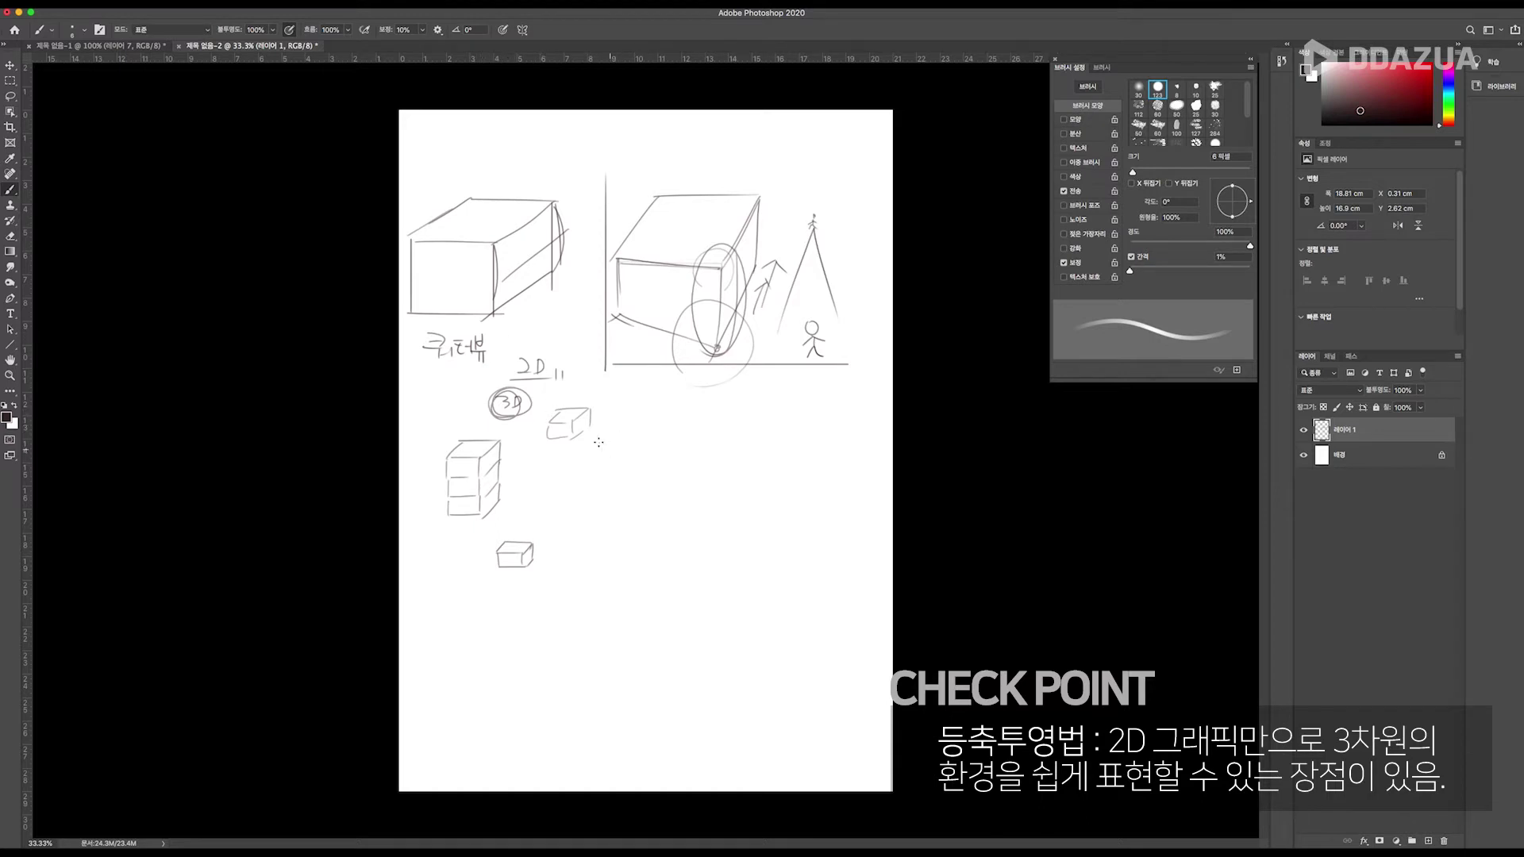
pyautogui.moveTo(458, 411); pyautogui.dragTo(691, 404)
pyautogui.moveTo(434, 607); pyautogui.dragTo(643, 610)
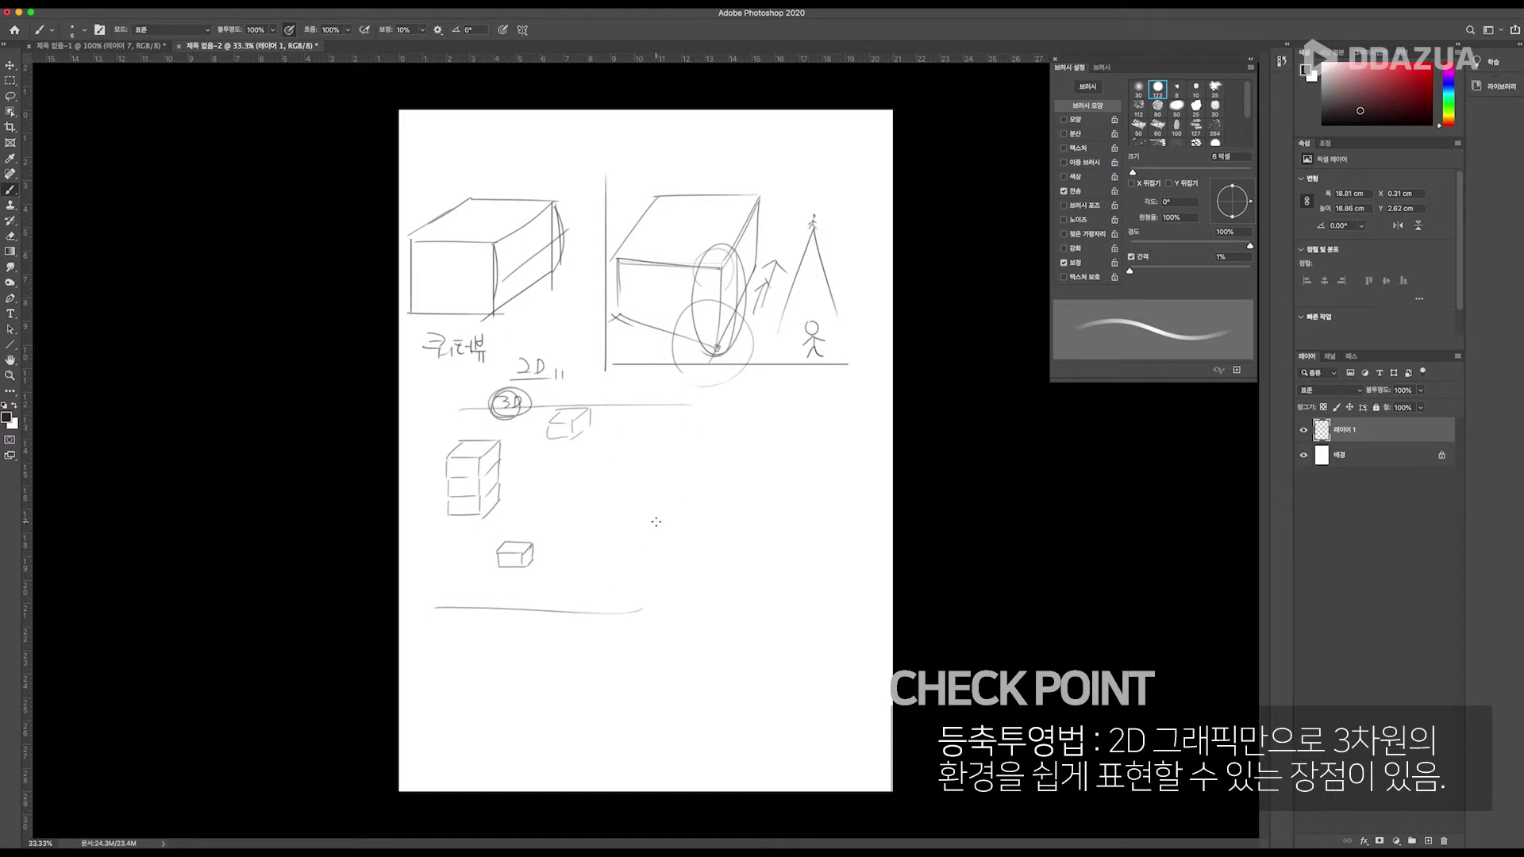
# Draw two stick figures beside the boxes and write the notes 리소스, circled, and 용량 with an upward arrow.
pyautogui.moveTo(636, 547); pyautogui.dragTo(642, 579)
pyautogui.moveTo(625, 428)
pyautogui.mouseDown()
pyautogui.moveTo(618, 451)
pyautogui.moveTo(628, 433)
pyautogui.moveTo(633, 450)
pyautogui.mouseUp()
pyautogui.moveTo(684, 522)
pyautogui.mouseDown()
pyautogui.moveTo(721, 544)
pyautogui.moveTo(714, 532)
pyautogui.mouseUp()
pyautogui.moveTo(721, 523)
pyautogui.mouseDown()
pyautogui.moveTo(737, 533)
pyautogui.moveTo(681, 522)
pyautogui.moveTo(671, 574)
pyautogui.moveTo(714, 577)
pyautogui.mouseUp()
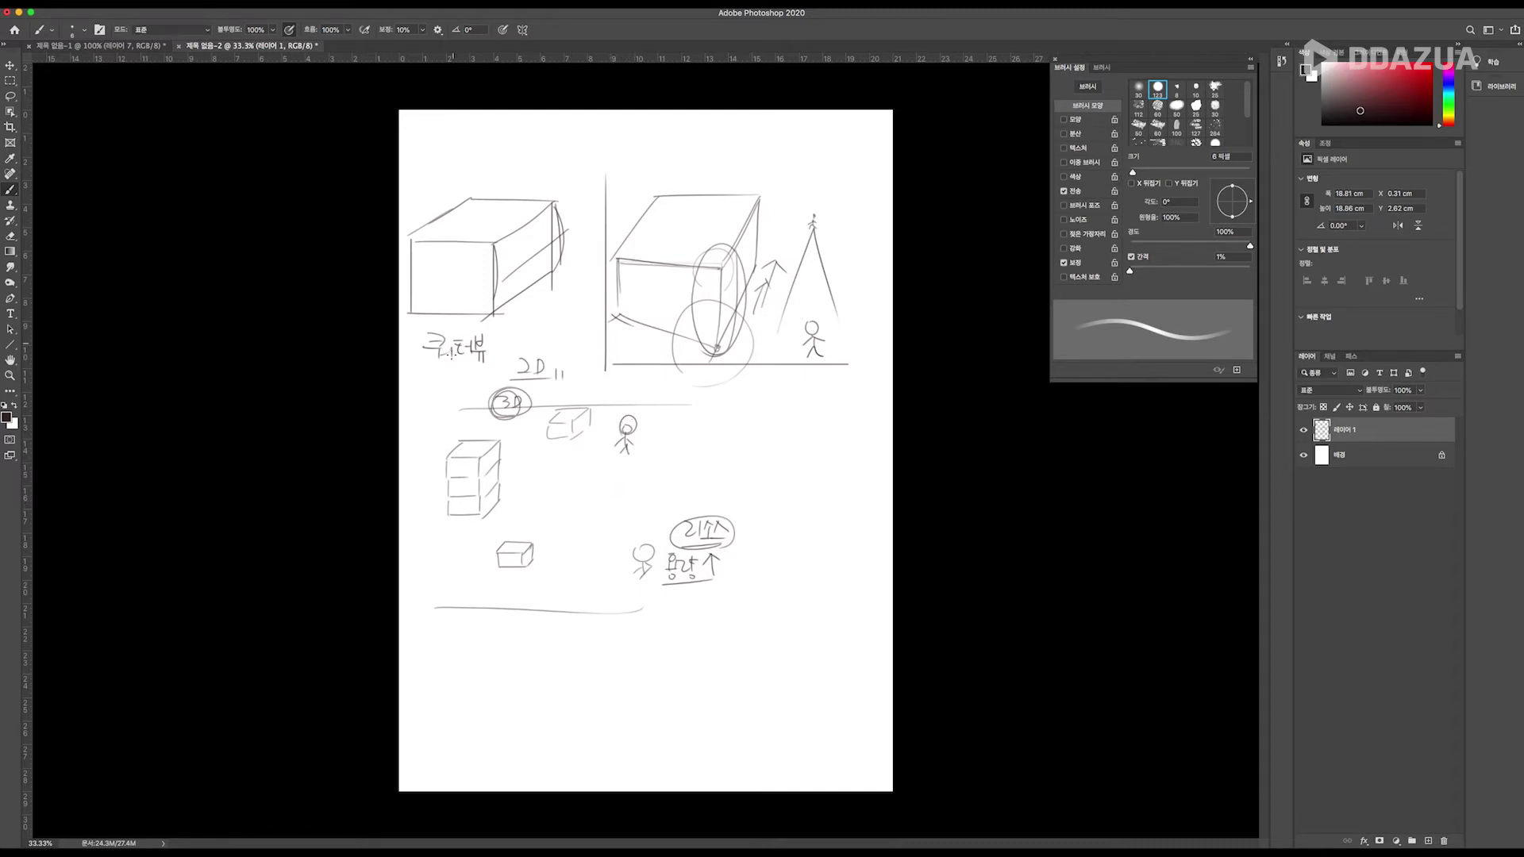
# Underline the 쿼터뷰 label and write 등축투영법 with an underline beneath it.
pyautogui.moveTo(421, 361); pyautogui.dragTo(473, 358)
pyautogui.moveTo(421, 366); pyautogui.dragTo(471, 365)
pyautogui.moveTo(419, 377); pyautogui.dragTo(418, 386)
pyautogui.moveTo(411, 389)
pyautogui.mouseDown()
pyautogui.moveTo(443, 390)
pyautogui.moveTo(439, 402)
pyautogui.moveTo(449, 382)
pyautogui.mouseUp()
pyautogui.moveTo(439, 384); pyautogui.dragTo(456, 394)
pyautogui.moveTo(447, 395)
pyautogui.mouseDown()
pyautogui.moveTo(446, 409)
pyautogui.moveTo(465, 385)
pyautogui.mouseUp()
pyautogui.moveTo(459, 393); pyautogui.dragTo(466, 397)
pyautogui.moveTo(460, 399); pyautogui.dragTo(476, 391)
pyautogui.moveTo(471, 385); pyautogui.dragTo(471, 400)
pyautogui.moveTo(471, 393); pyautogui.dragTo(480, 393)
pyautogui.moveTo(480, 387); pyautogui.dragTo(479, 399)
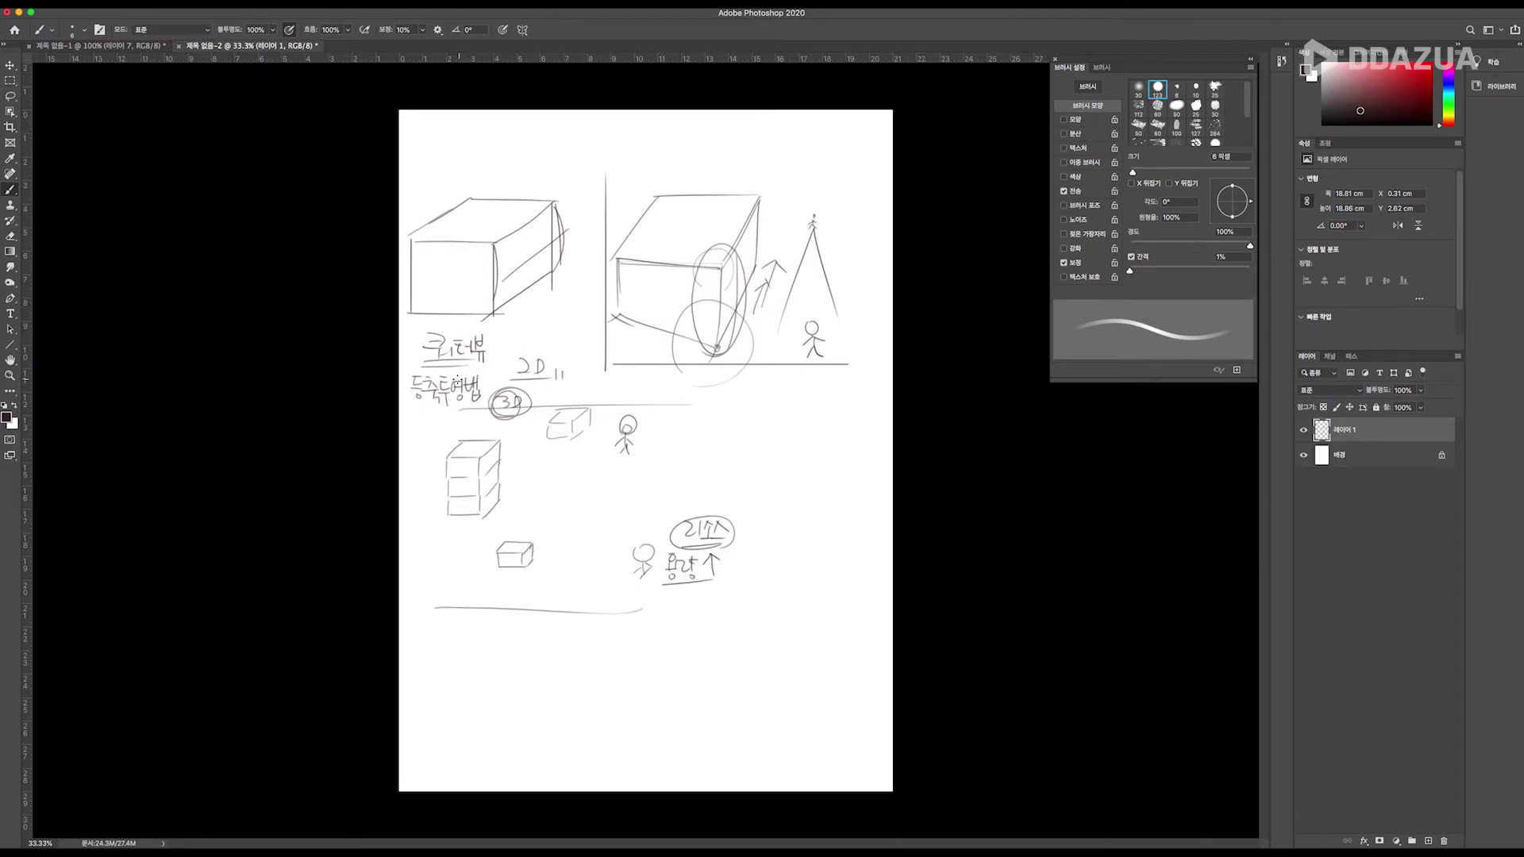
pyautogui.moveTo(414, 408)
pyautogui.mouseDown()
pyautogui.moveTo(483, 399)
pyautogui.moveTo(482, 373)
pyautogui.moveTo(443, 372)
pyautogui.moveTo(488, 339)
pyautogui.moveTo(426, 363)
pyautogui.moveTo(486, 369)
pyautogui.moveTo(488, 382)
pyautogui.moveTo(526, 334)
pyautogui.mouseUp()
# Add shadow strokes along the bases of the stacked block and the two small boxes.
pyautogui.moveTo(508, 498); pyautogui.dragTo(486, 521)
pyautogui.moveTo(595, 420); pyautogui.dragTo(578, 435)
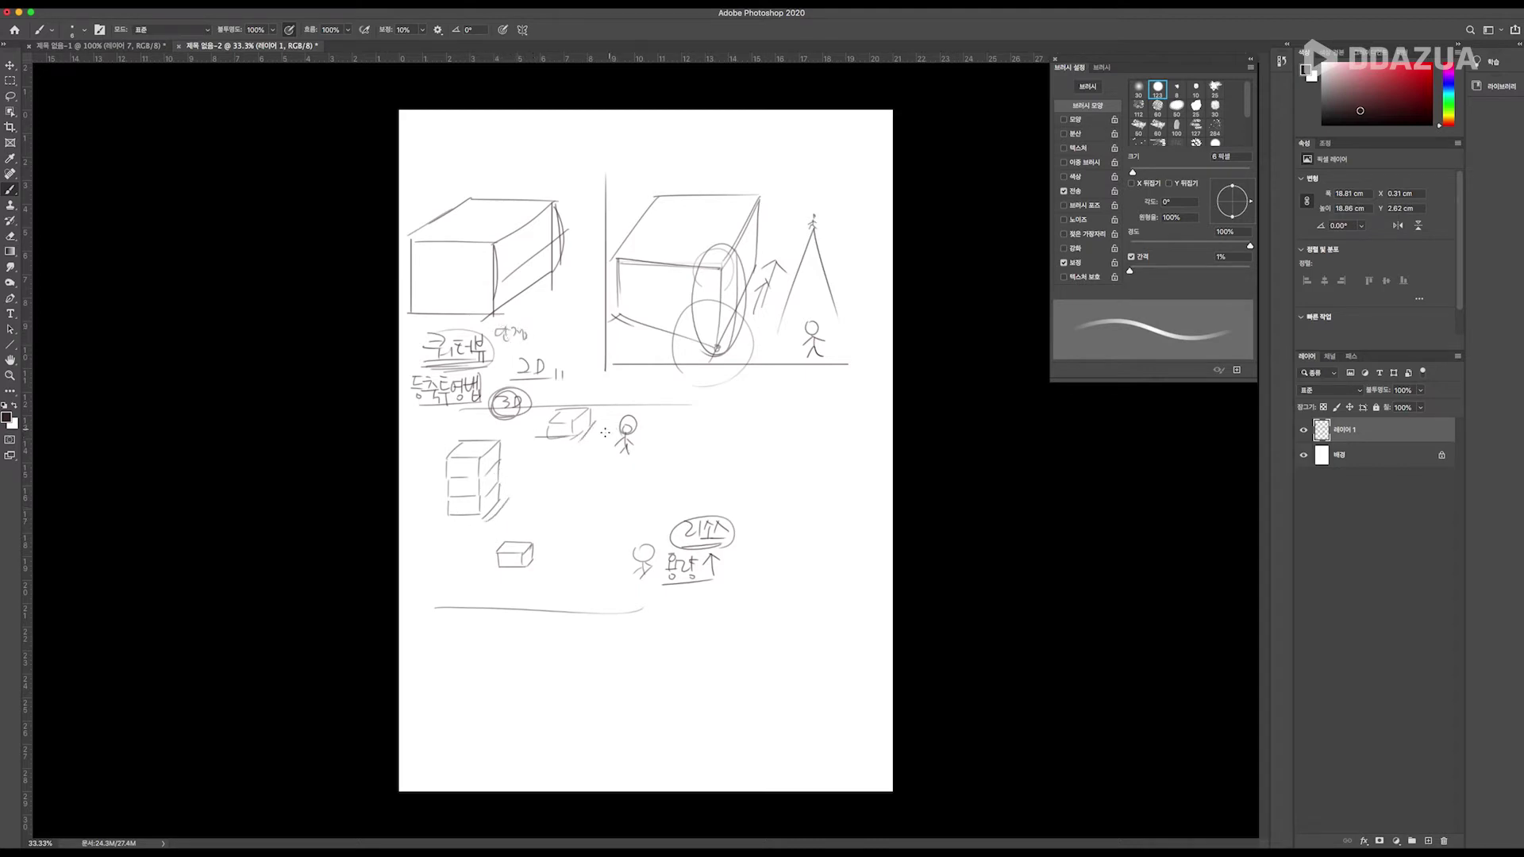
pyautogui.moveTo(535, 554); pyautogui.dragTo(522, 570)
pyautogui.moveTo(456, 516); pyautogui.dragTo(498, 516)
# Draw a large near circle and a small ringed far circle, connected by a long double-headed arrow.
pyautogui.moveTo(543, 601)
pyautogui.mouseDown()
pyautogui.moveTo(607, 616)
pyautogui.moveTo(548, 607)
pyautogui.mouseUp()
pyautogui.moveTo(683, 422)
pyautogui.mouseDown()
pyautogui.moveTo(666, 407)
pyautogui.moveTo(692, 401)
pyautogui.moveTo(628, 518)
pyautogui.moveTo(652, 447)
pyautogui.mouseUp()
pyautogui.moveTo(613, 536); pyautogui.dragTo(615, 542)
pyautogui.moveTo(680, 428); pyautogui.dragTo(627, 528)
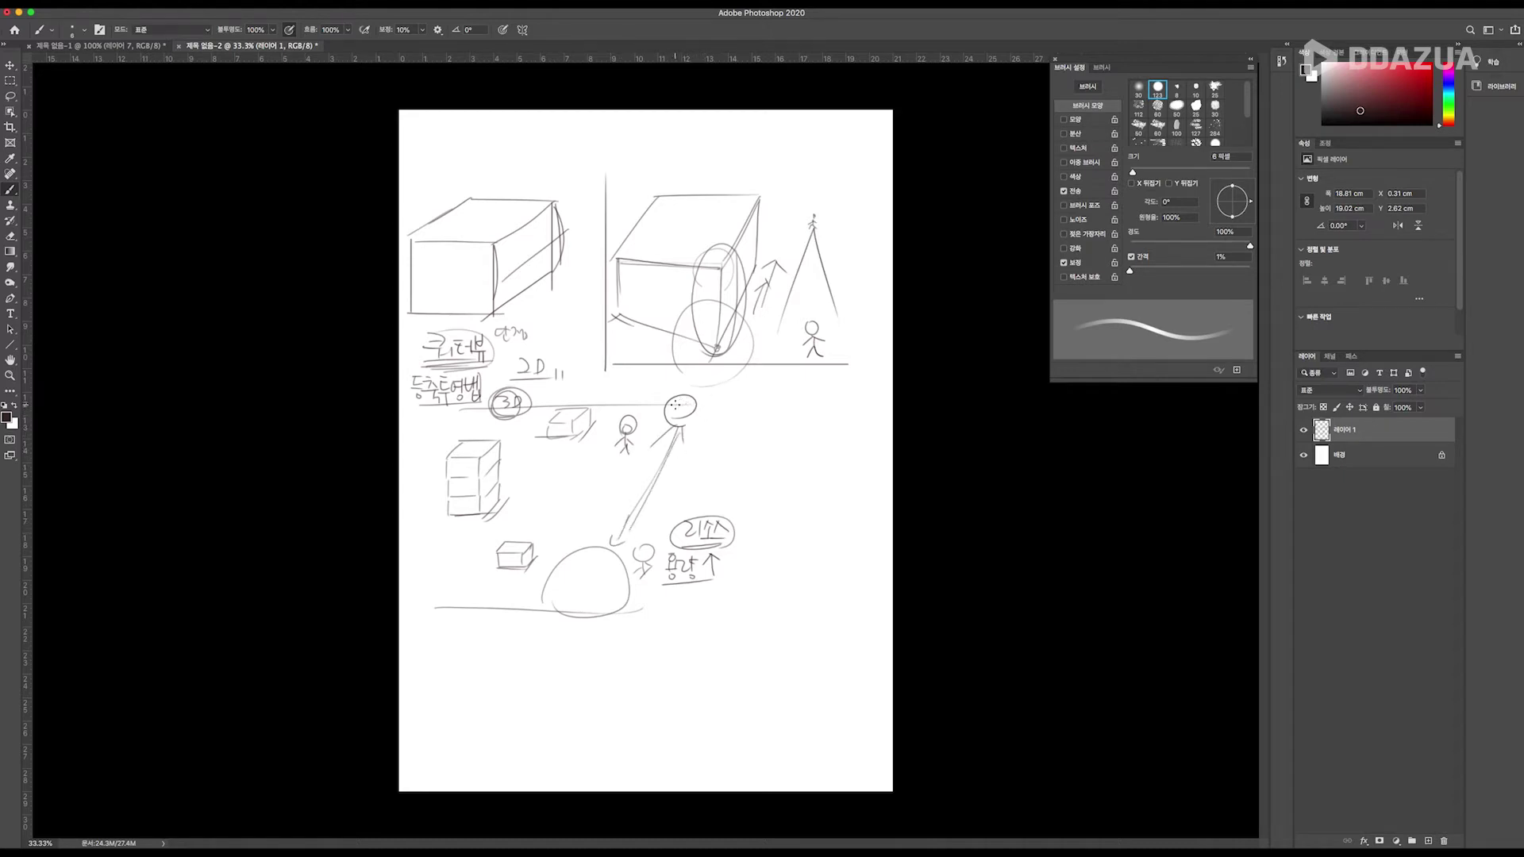
pyautogui.moveTo(683, 433)
pyautogui.mouseDown()
pyautogui.moveTo(715, 405)
pyautogui.moveTo(706, 438)
pyautogui.mouseUp()
# Draw a straight horizontal line and a long diagonal line crossing it in the empty area beside the circles.
pyautogui.moveTo(703, 449); pyautogui.dragTo(860, 449)
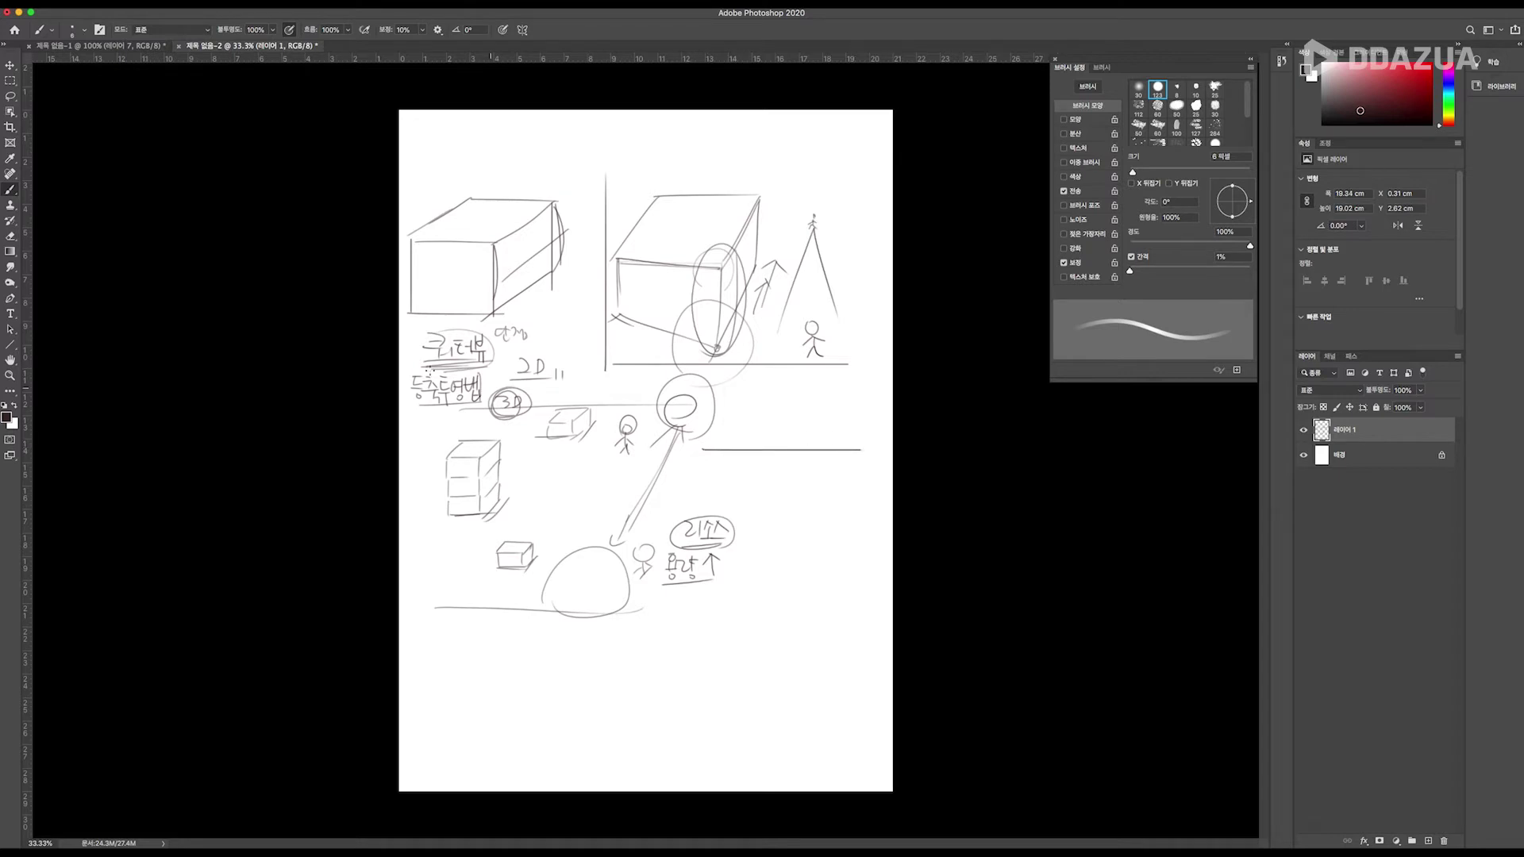
pyautogui.click(8, 346)
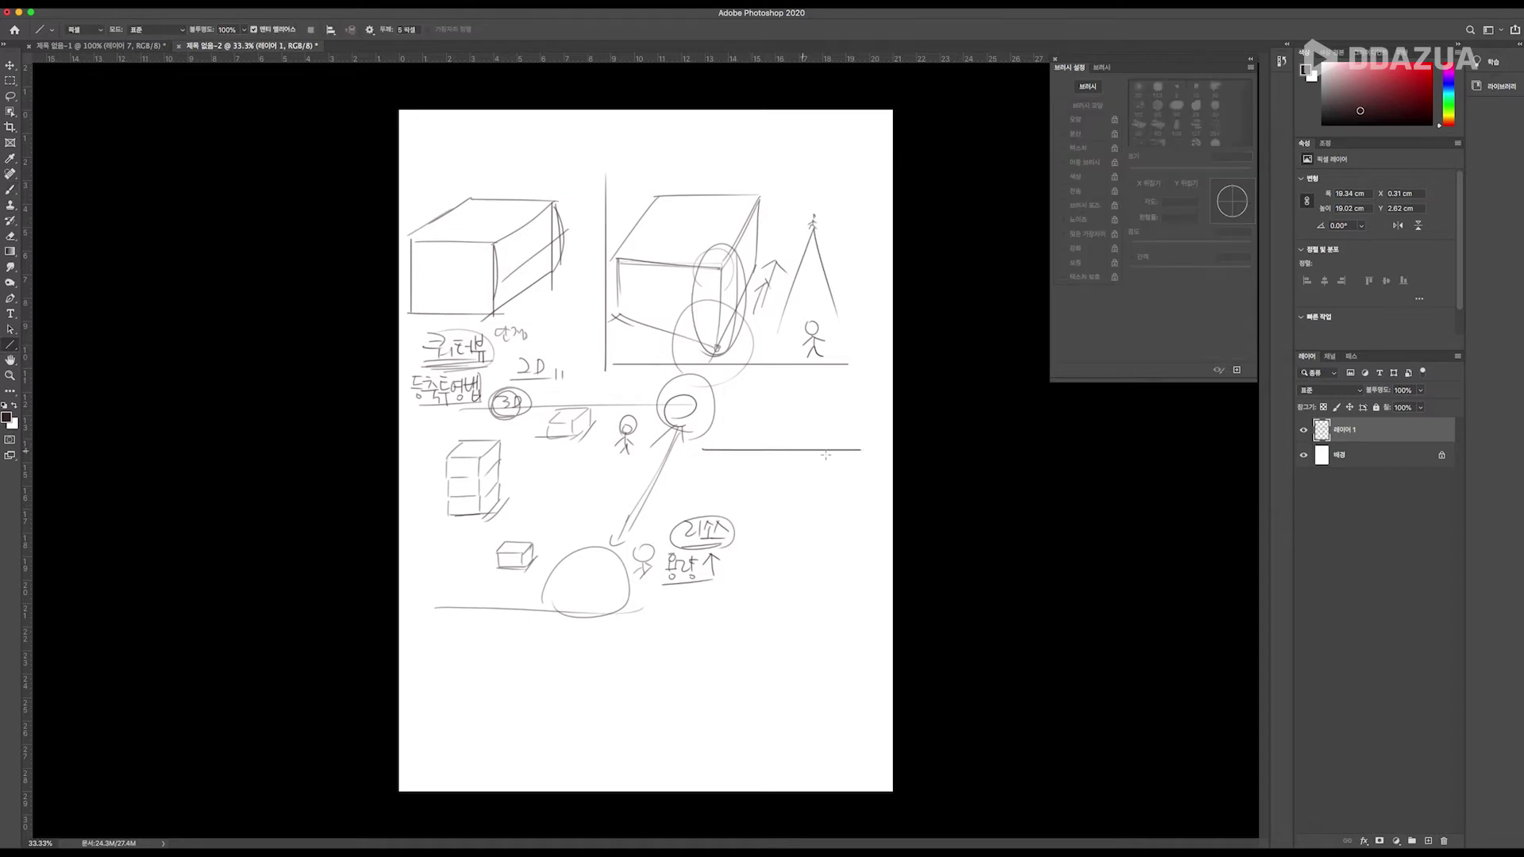
pyautogui.moveTo(703, 430); pyautogui.dragTo(846, 617)
# Add a new layer and sketch a small red box with the brush on the straight horizontal line.
pyautogui.click(1426, 841)
pyautogui.click(1383, 82)
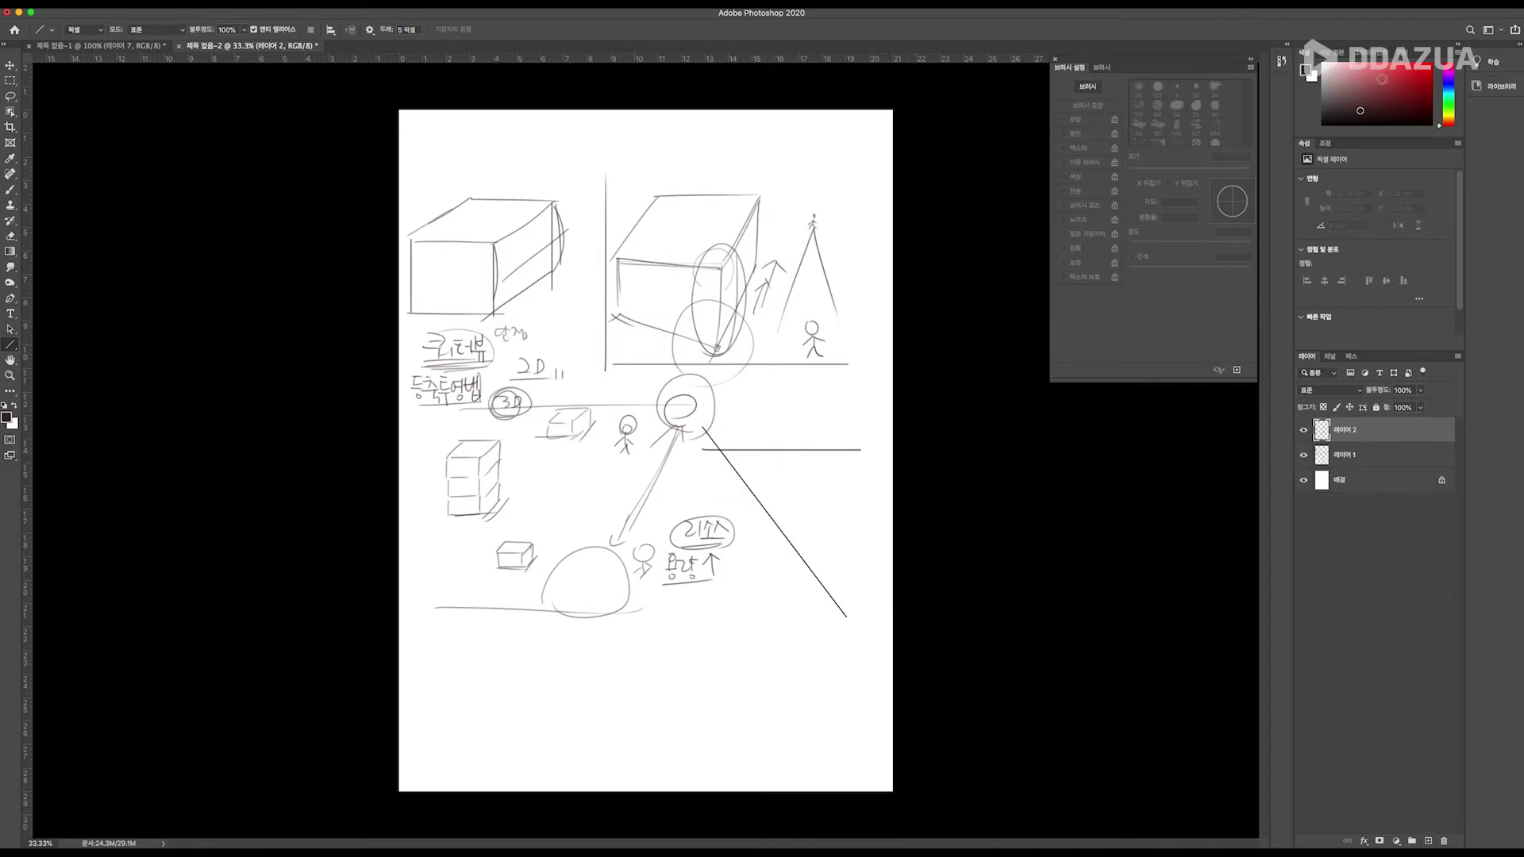
pyautogui.click(749, 433)
pyautogui.press('b')
pyautogui.moveTo(721, 448)
pyautogui.mouseDown()
pyautogui.moveTo(772, 437)
pyautogui.moveTo(742, 450)
pyautogui.moveTo(774, 467)
pyautogui.moveTo(726, 451)
pyautogui.moveTo(725, 473)
pyautogui.moveTo(759, 467)
pyautogui.mouseUp()
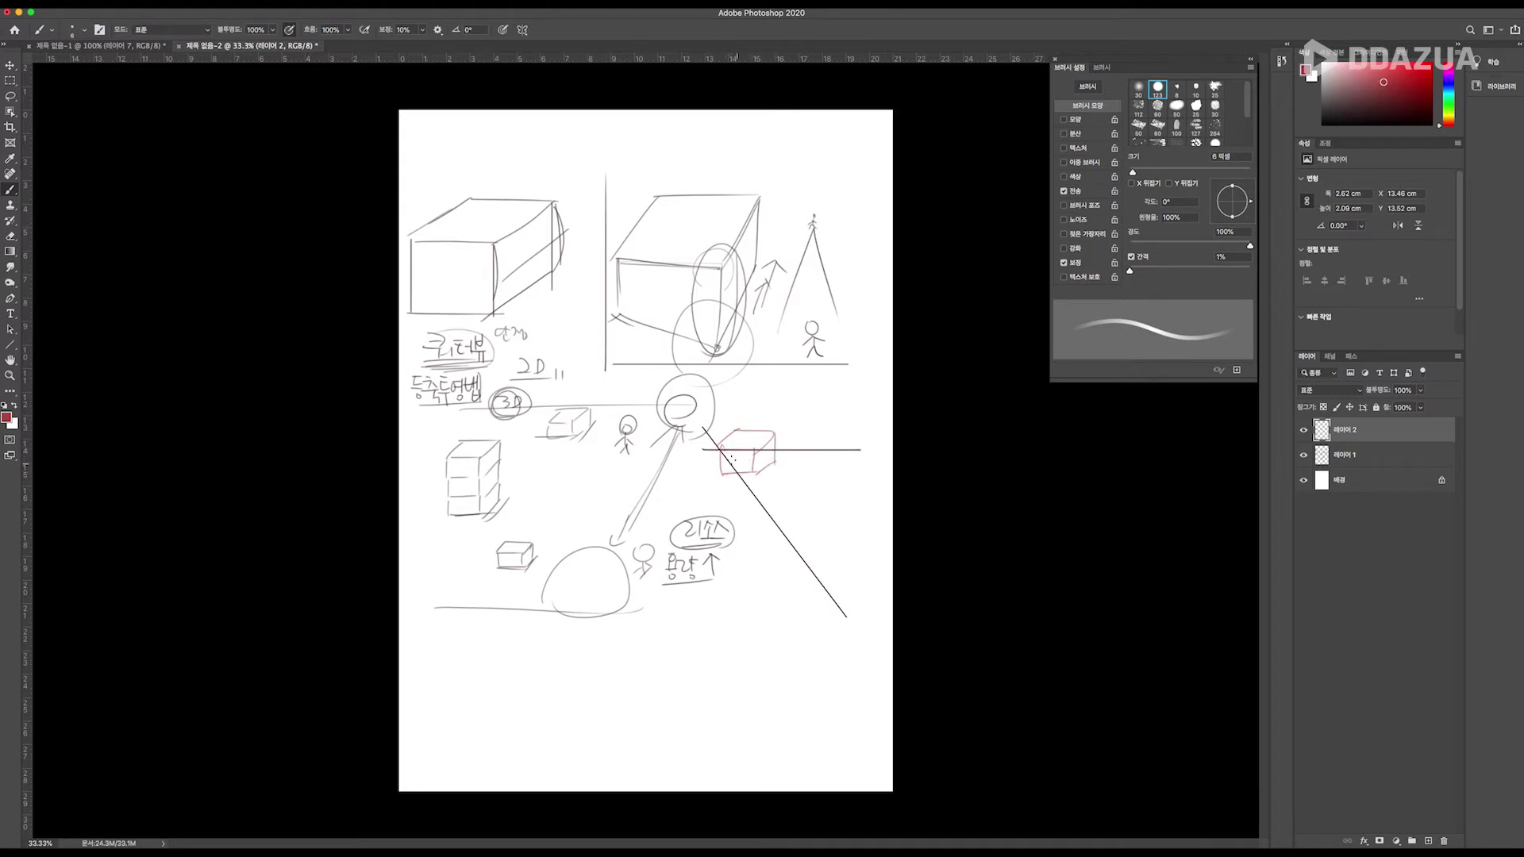
# Sketch a red arched structure, a larger box and two stick figures along the diagonal line.
pyautogui.moveTo(769, 519)
pyautogui.mouseDown()
pyautogui.moveTo(774, 507)
pyautogui.moveTo(801, 548)
pyautogui.mouseUp()
pyautogui.moveTo(784, 491)
pyautogui.mouseDown()
pyautogui.moveTo(851, 492)
pyautogui.moveTo(849, 544)
pyautogui.moveTo(785, 529)
pyautogui.mouseUp()
pyautogui.moveTo(797, 562); pyautogui.dragTo(857, 546)
pyautogui.moveTo(855, 548)
pyautogui.mouseDown()
pyautogui.moveTo(874, 574)
pyautogui.moveTo(832, 592)
pyautogui.moveTo(804, 536)
pyautogui.moveTo(859, 528)
pyautogui.moveTo(883, 559)
pyautogui.moveTo(802, 554)
pyautogui.moveTo(834, 589)
pyautogui.moveTo(795, 612)
pyautogui.mouseUp()
pyautogui.moveTo(763, 531); pyautogui.dragTo(769, 562)
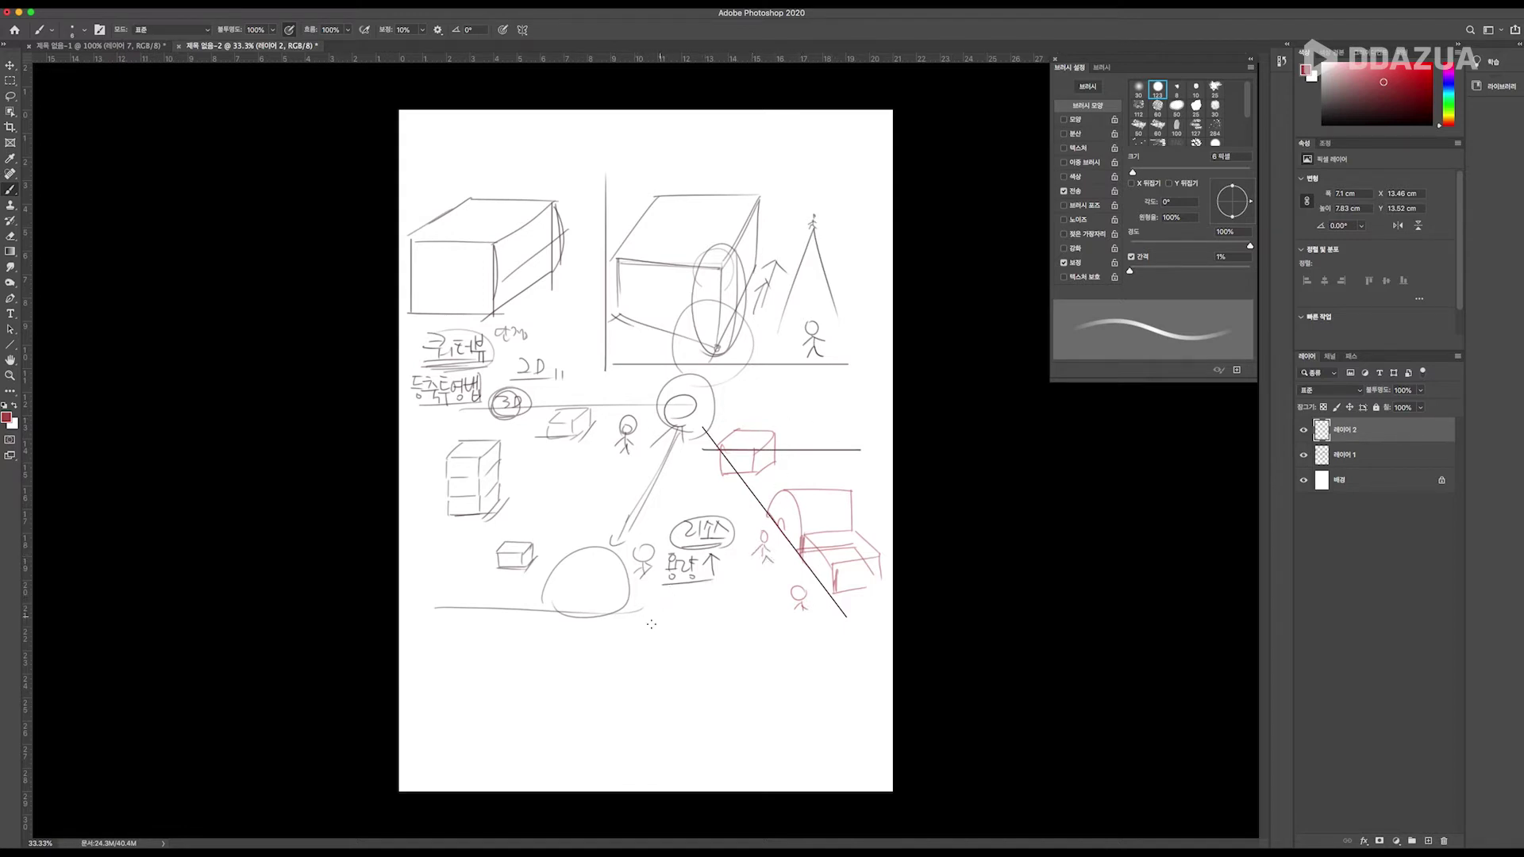
# Circle and underline the 쿼터뷰 label in red and add a short circled red note beside it.
pyautogui.moveTo(492, 358)
pyautogui.mouseDown()
pyautogui.moveTo(421, 367)
pyautogui.moveTo(495, 341)
pyautogui.mouseUp()
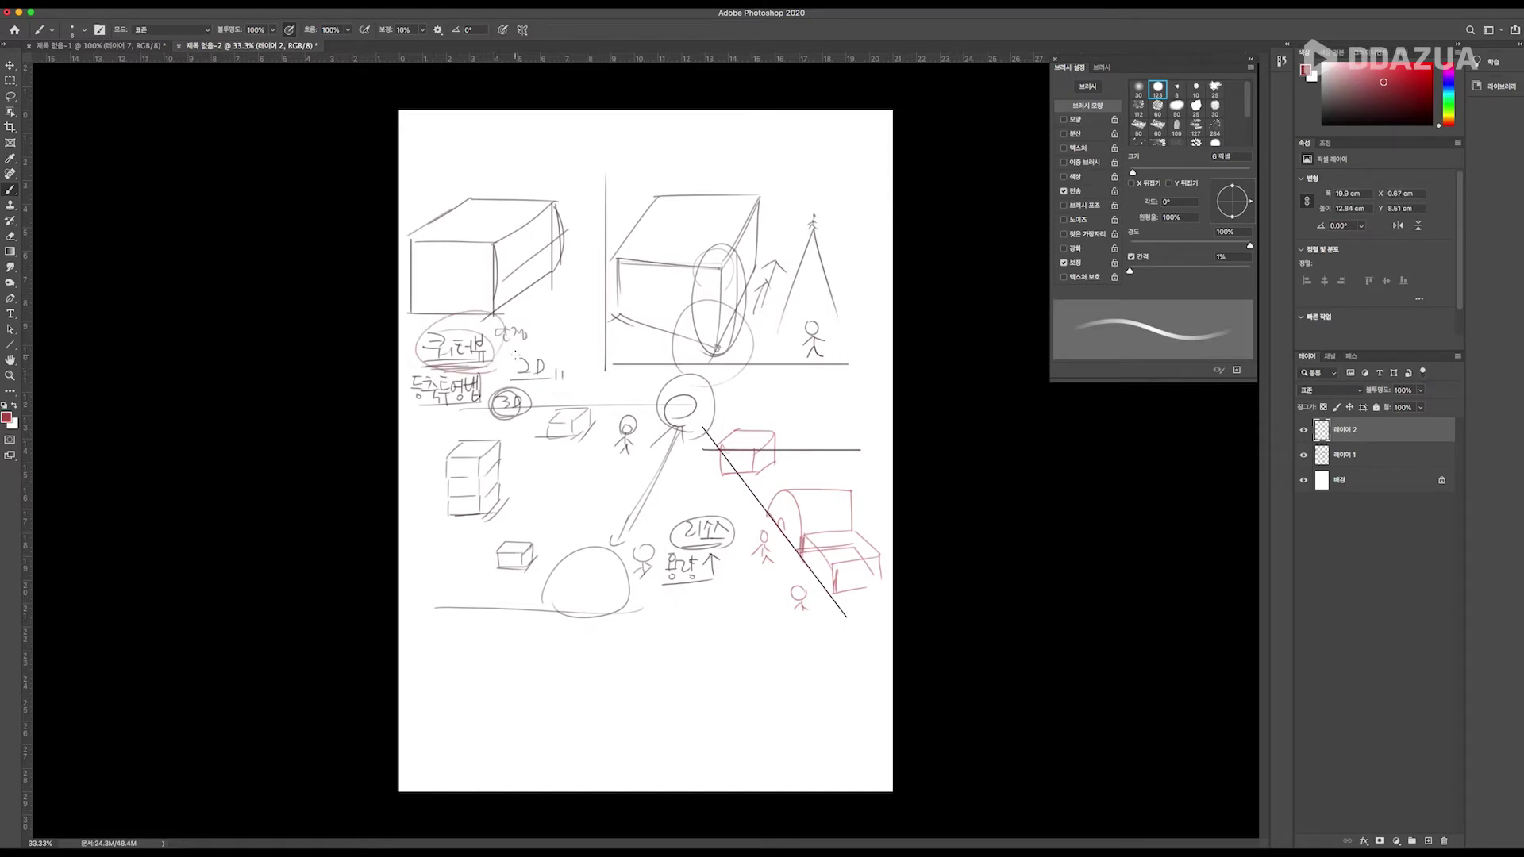
pyautogui.moveTo(545, 334)
pyautogui.mouseDown()
pyautogui.moveTo(577, 357)
pyautogui.moveTo(555, 351)
pyautogui.mouseUp()
pyautogui.moveTo(435, 362); pyautogui.dragTo(496, 363)
pyautogui.moveTo(475, 365)
pyautogui.mouseDown()
pyautogui.moveTo(496, 349)
pyautogui.moveTo(473, 361)
pyautogui.mouseUp()
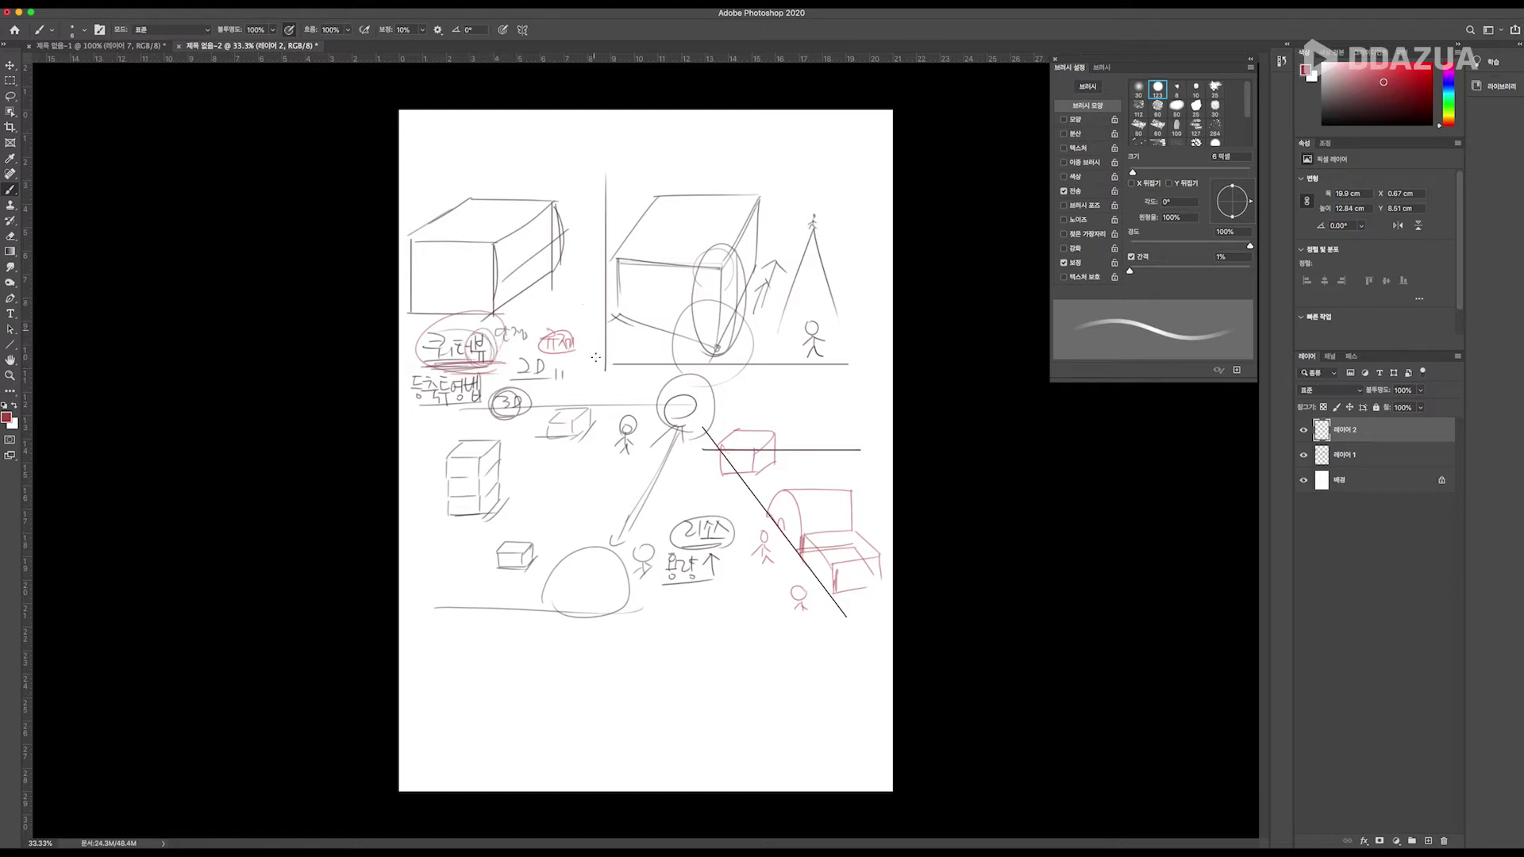
# Hide layers 레이어 2 and 레이어 1 and add a new empty layer.
pyautogui.click(1303, 430)
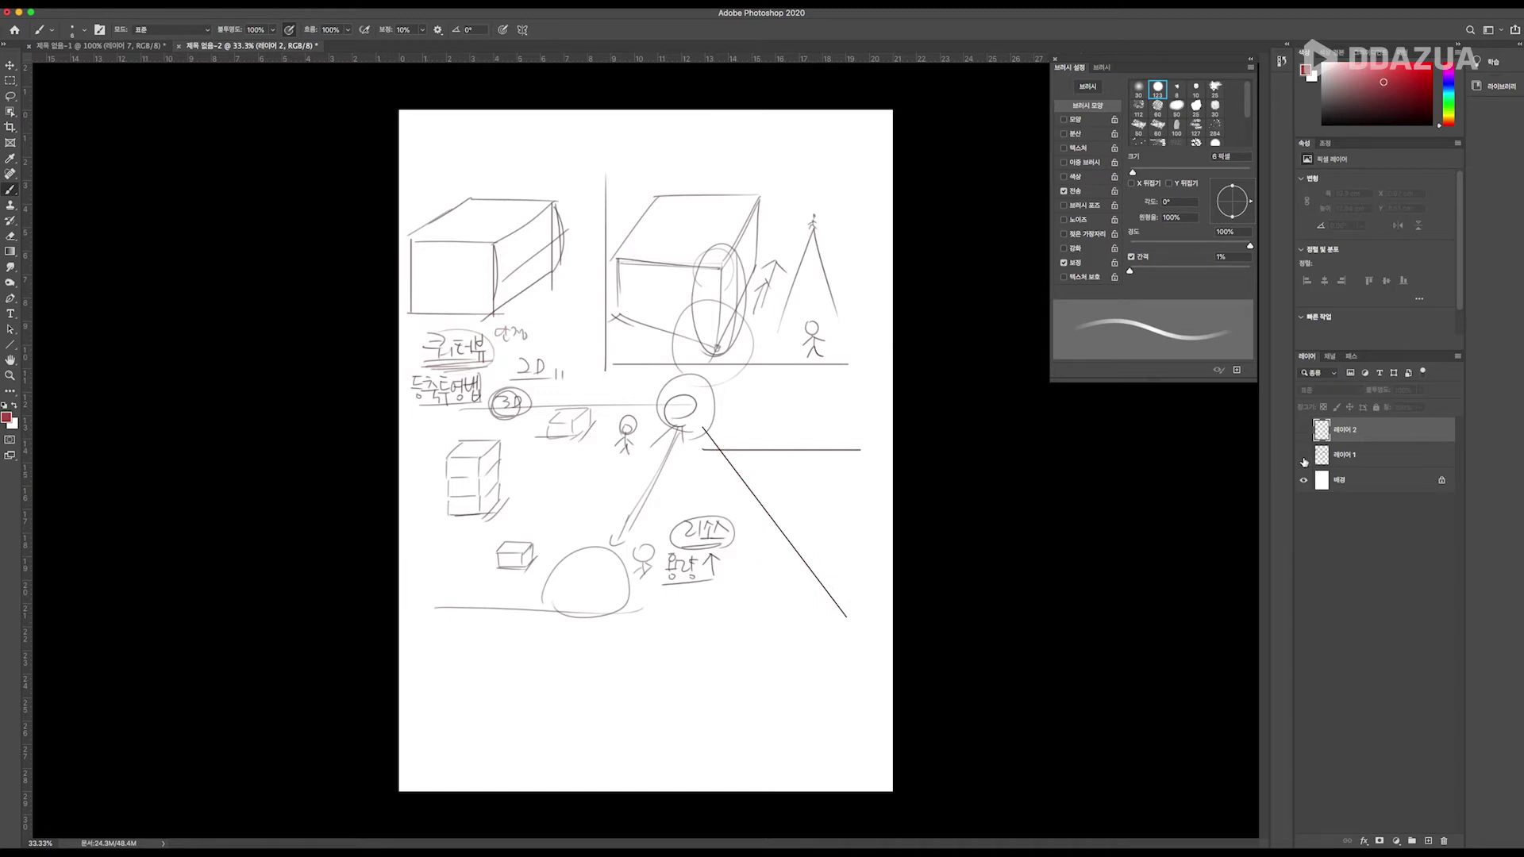
pyautogui.click(1303, 455)
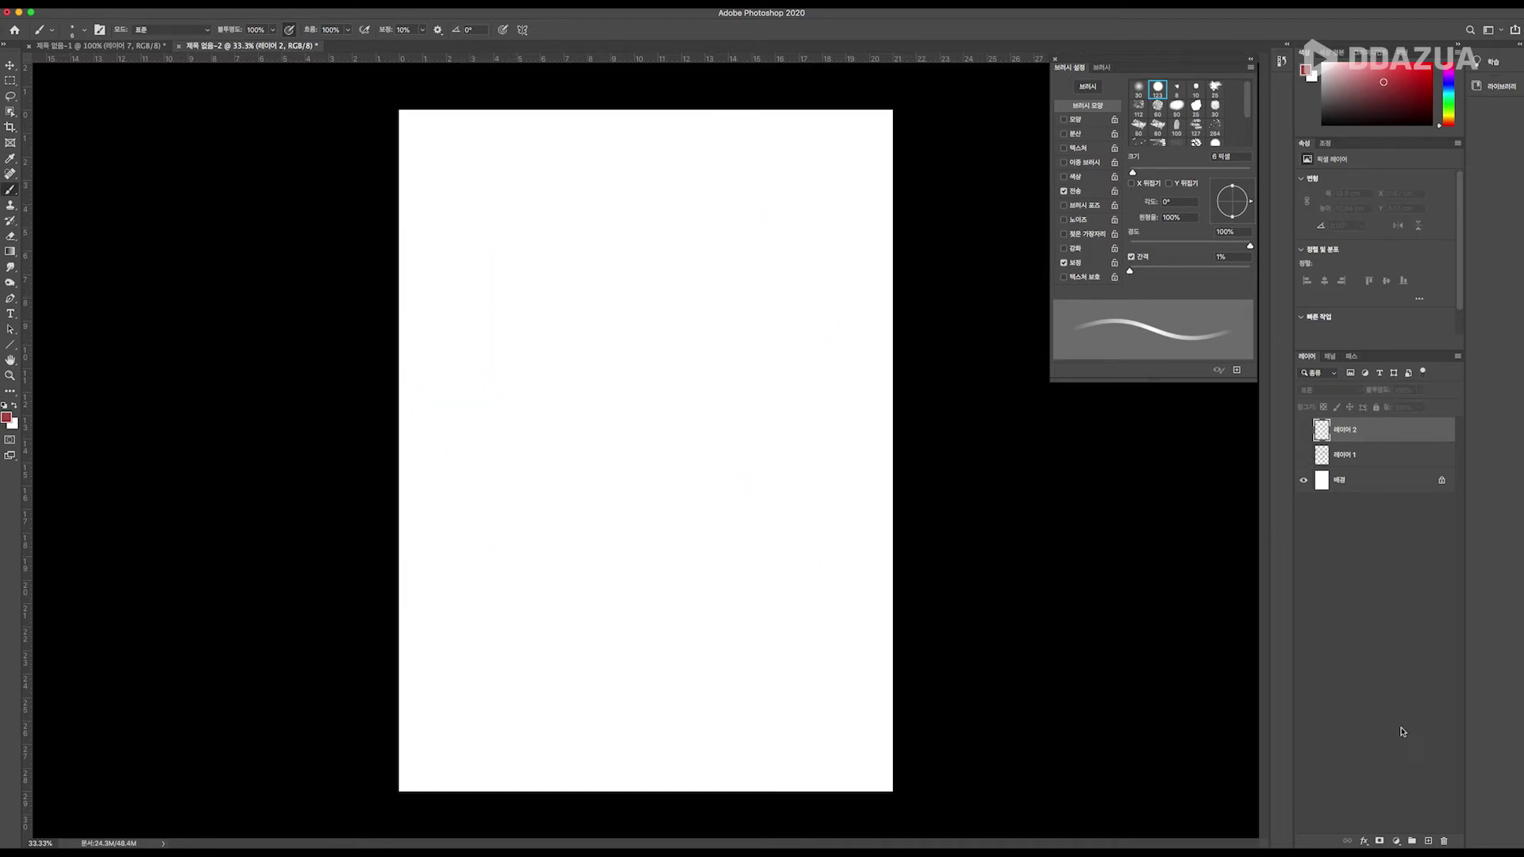
pyautogui.click(1428, 840)
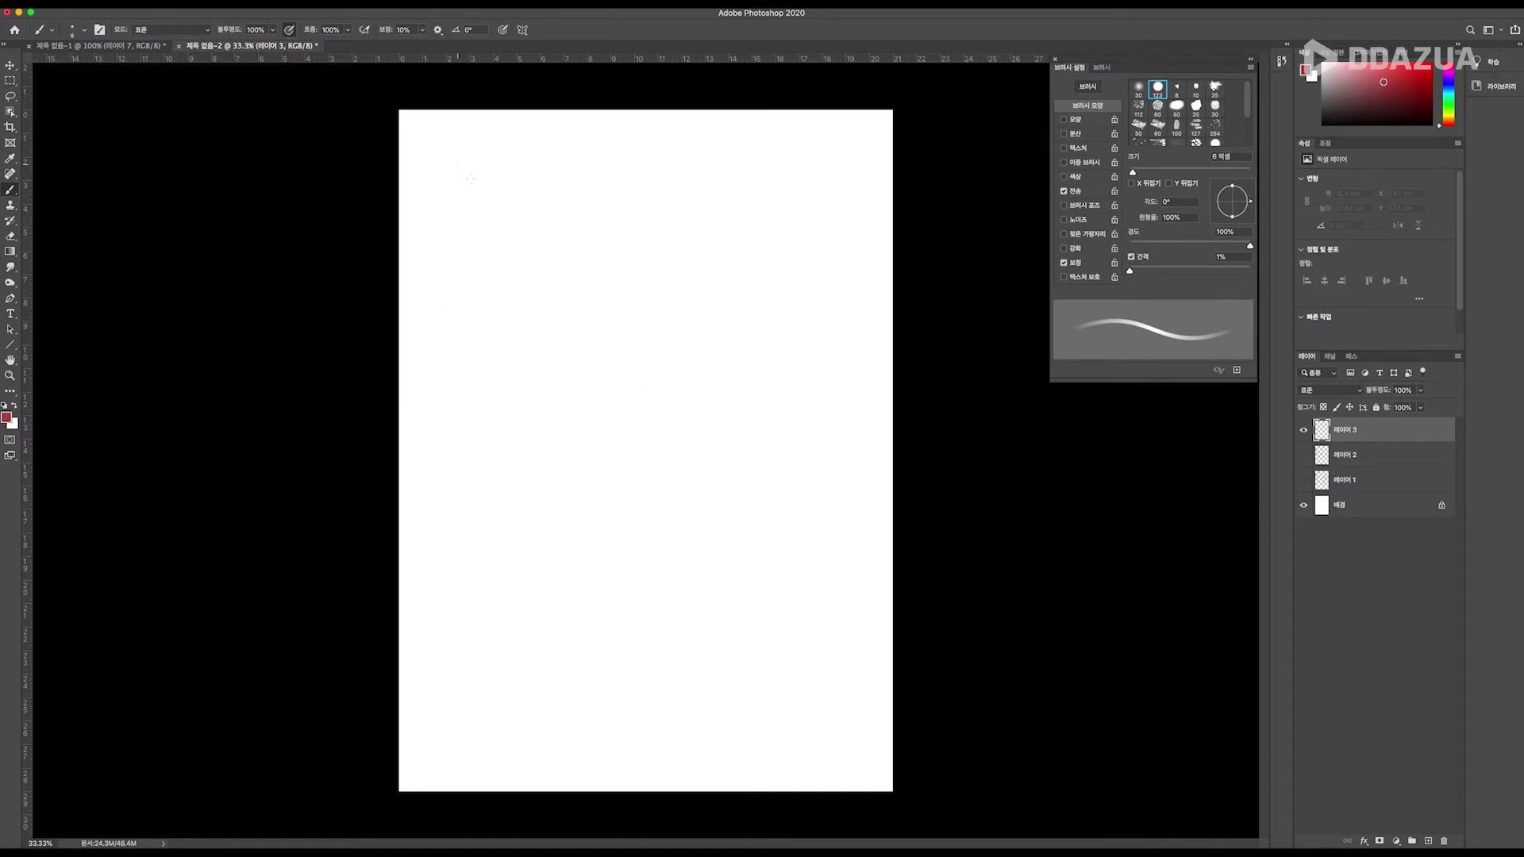
# Draw a tall rectangle in a dark colour, with slanted lines fanning outward from its corners and right edge.
pyautogui.click(1360, 105)
pyautogui.moveTo(480, 219); pyautogui.dragTo(482, 479)
pyautogui.moveTo(559, 223); pyautogui.dragTo(545, 484)
pyautogui.moveTo(482, 216)
pyautogui.mouseDown()
pyautogui.moveTo(561, 216)
pyautogui.moveTo(480, 216)
pyautogui.moveTo(426, 267)
pyautogui.mouseUp()
pyautogui.moveTo(560, 220); pyautogui.dragTo(610, 285)
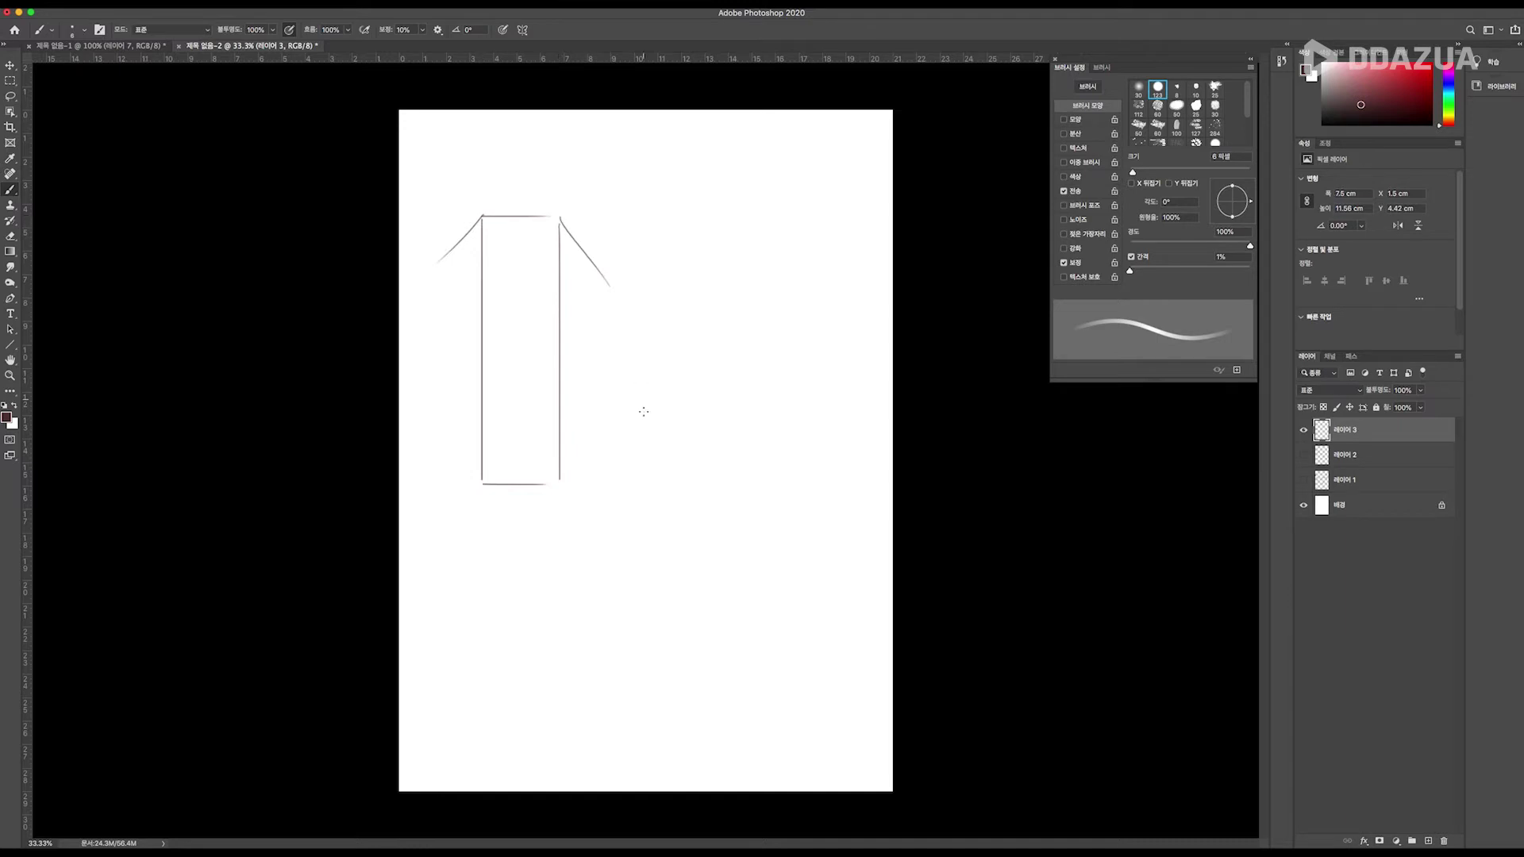
pyautogui.moveTo(623, 431); pyautogui.dragTo(561, 479)
pyautogui.moveTo(433, 463); pyautogui.dragTo(479, 486)
pyautogui.moveTo(559, 280)
pyautogui.mouseDown()
pyautogui.moveTo(610, 312)
pyautogui.moveTo(603, 368)
pyautogui.mouseUp()
pyautogui.moveTo(560, 419); pyautogui.dragTo(607, 406)
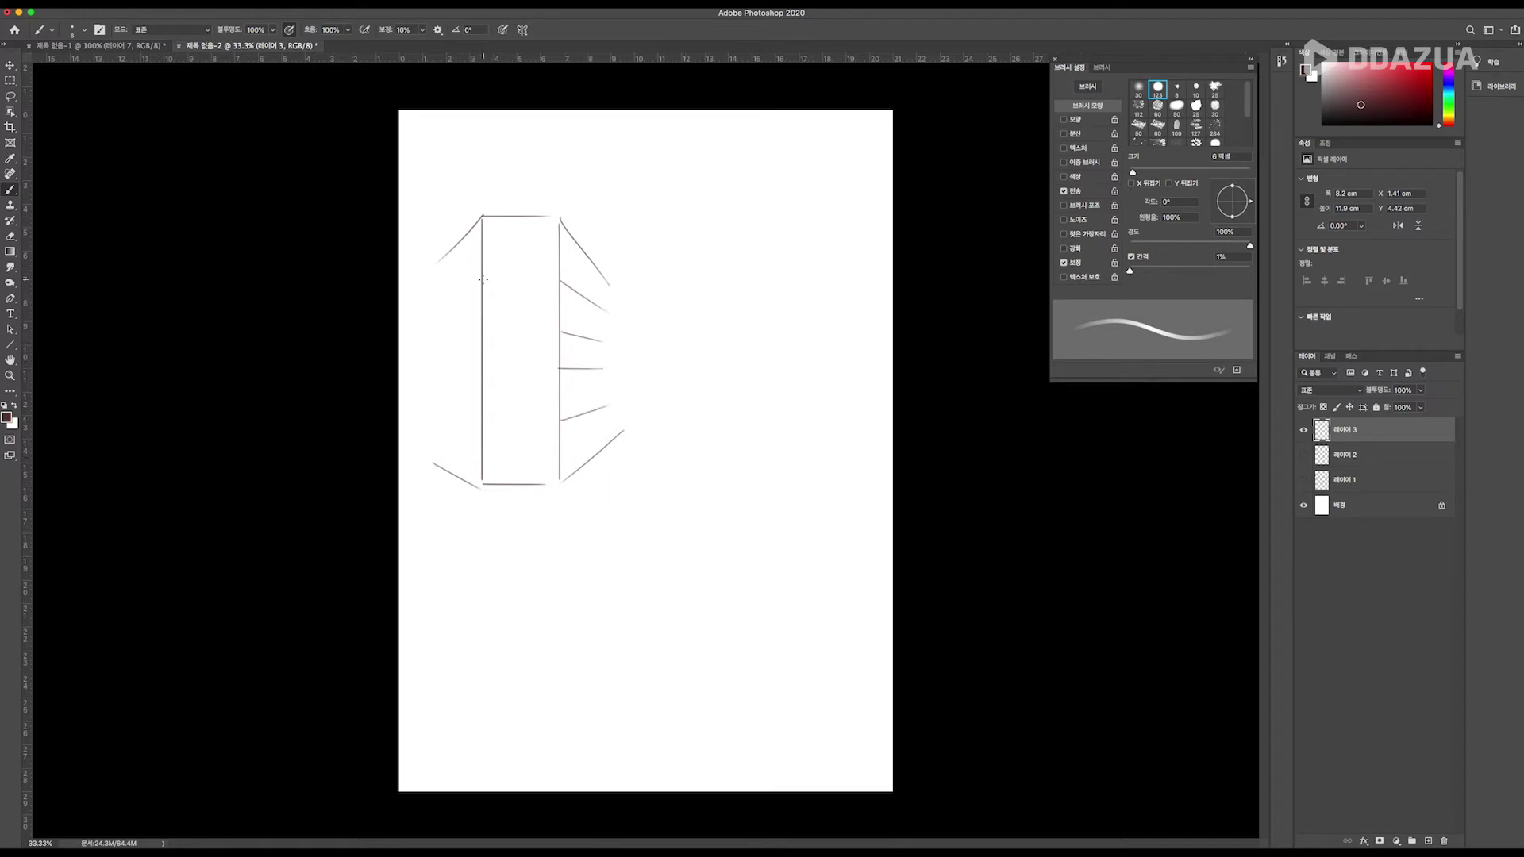
# Divide the tall rectangle with horizontal lines, extend them outward past its left edge, and doodle a small face in its upper corner.
pyautogui.moveTo(559, 281); pyautogui.dragTo(495, 281)
pyautogui.moveTo(560, 333); pyautogui.dragTo(495, 337)
pyautogui.press('super+z')
pyautogui.moveTo(558, 334)
pyautogui.mouseDown()
pyautogui.moveTo(484, 332)
pyautogui.moveTo(495, 369)
pyautogui.mouseUp()
pyautogui.moveTo(561, 420)
pyautogui.mouseDown()
pyautogui.moveTo(520, 426)
pyautogui.moveTo(439, 374)
pyautogui.moveTo(458, 335)
pyautogui.mouseUp()
pyautogui.moveTo(480, 283); pyautogui.dragTo(458, 300)
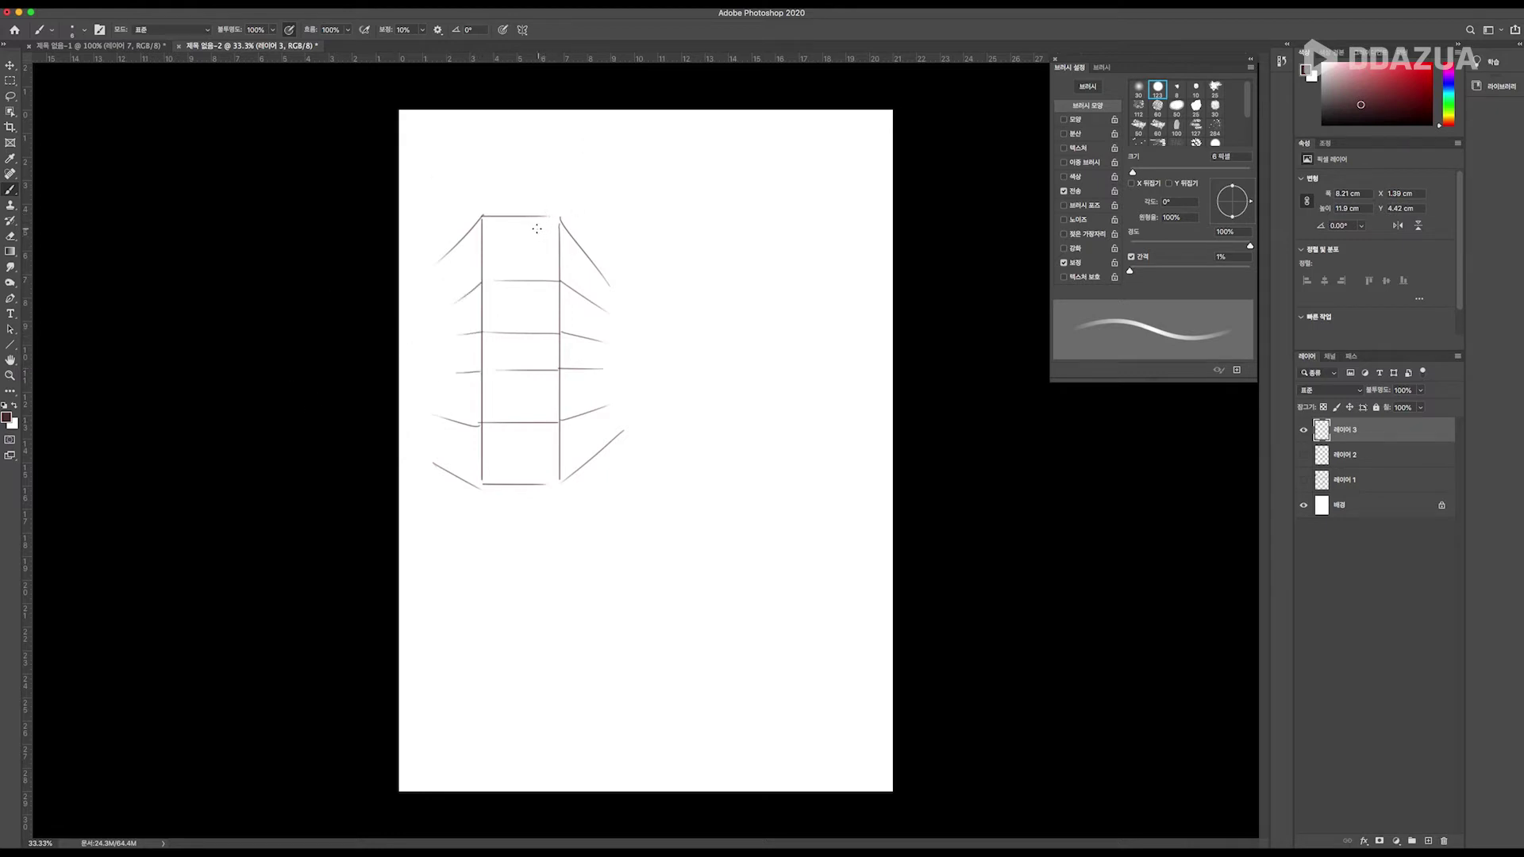
pyautogui.moveTo(540, 224); pyautogui.dragTo(550, 223)
# On a new layer, draw a pink circle at the rectangle's centre and an upward arrow beside its top.
pyautogui.click(1358, 83)
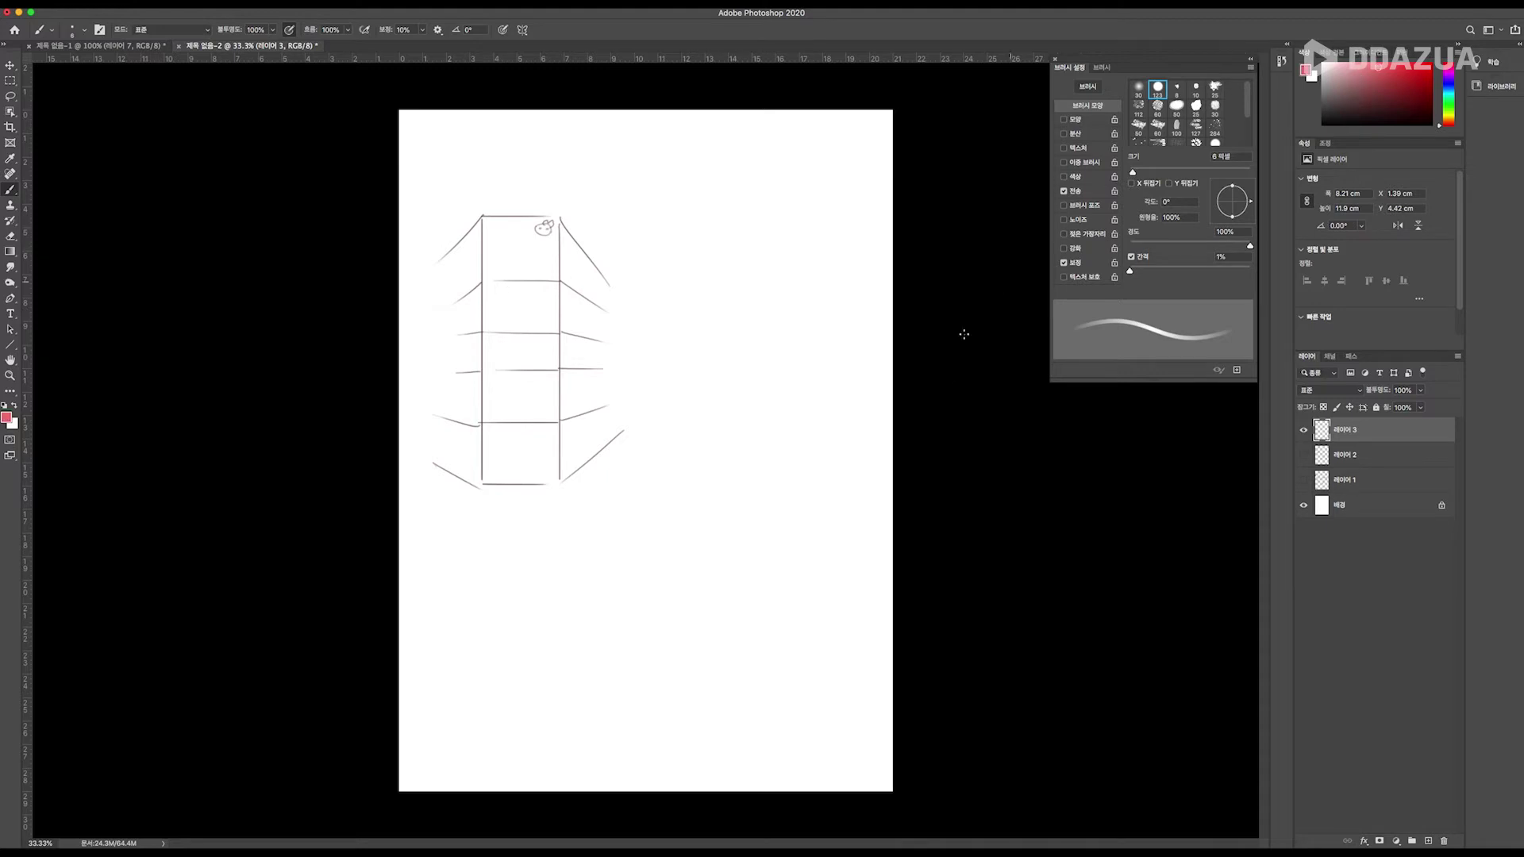
pyautogui.click(1427, 840)
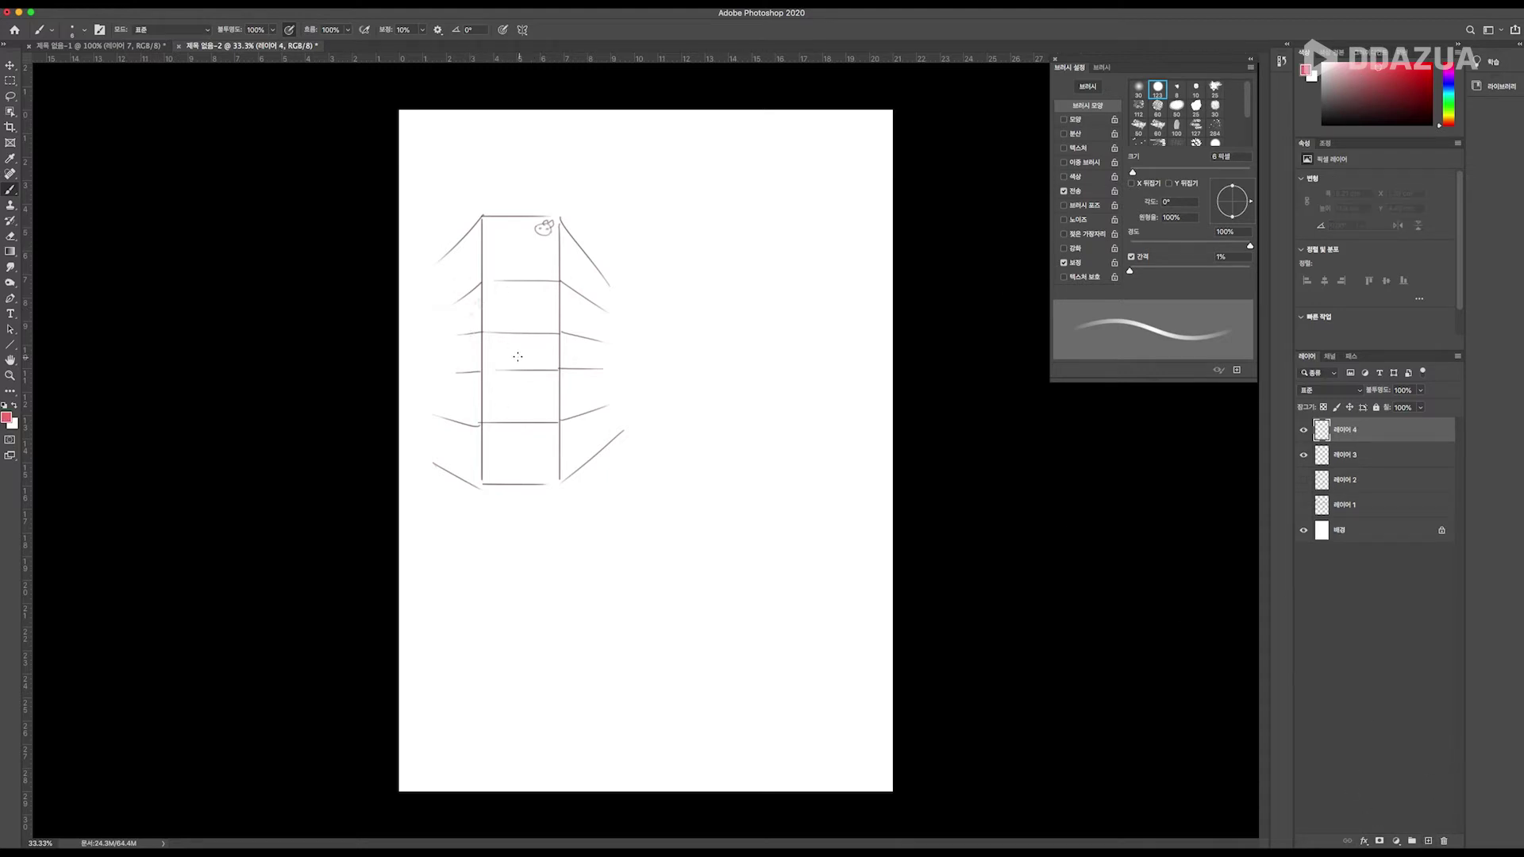
pyautogui.moveTo(517, 356); pyautogui.dragTo(516, 355)
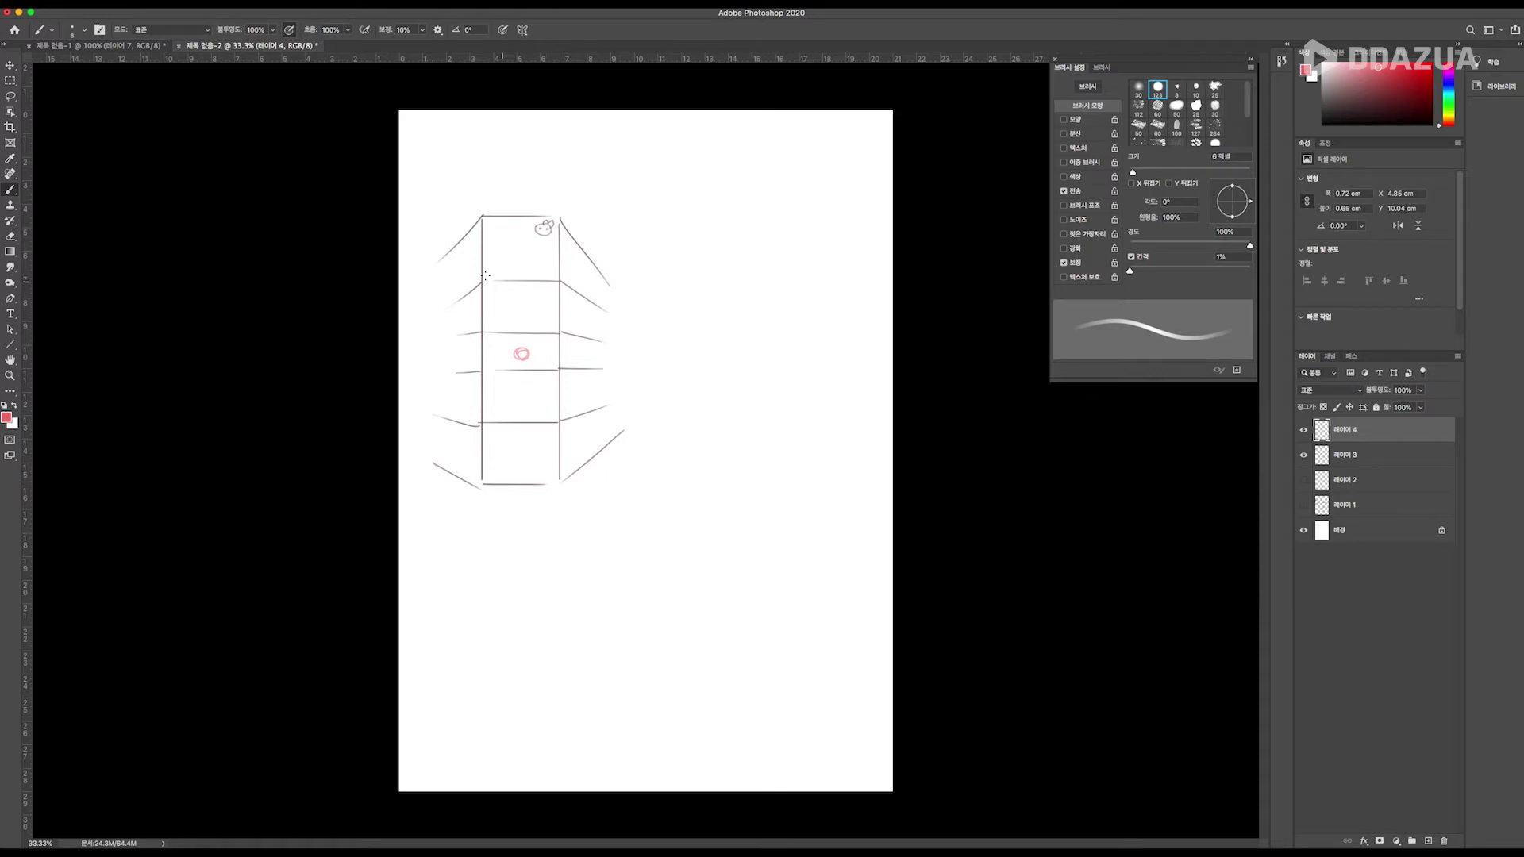
pyautogui.moveTo(584, 221); pyautogui.dragTo(584, 201)
pyautogui.moveTo(578, 209); pyautogui.dragTo(589, 209)
# Trace the figure's lower edges and outer sides in pink, then draw a vertical centre line with a marked point below the rectangle.
pyautogui.moveTo(476, 486)
pyautogui.mouseDown()
pyautogui.moveTo(550, 487)
pyautogui.moveTo(623, 433)
pyautogui.mouseUp()
pyautogui.moveTo(442, 460); pyautogui.dragTo(483, 486)
pyautogui.moveTo(607, 284); pyautogui.dragTo(610, 392)
pyautogui.moveTo(433, 270); pyautogui.dragTo(433, 377)
pyautogui.moveTo(610, 407); pyautogui.dragTo(611, 438)
pyautogui.moveTo(433, 387); pyautogui.dragTo(432, 439)
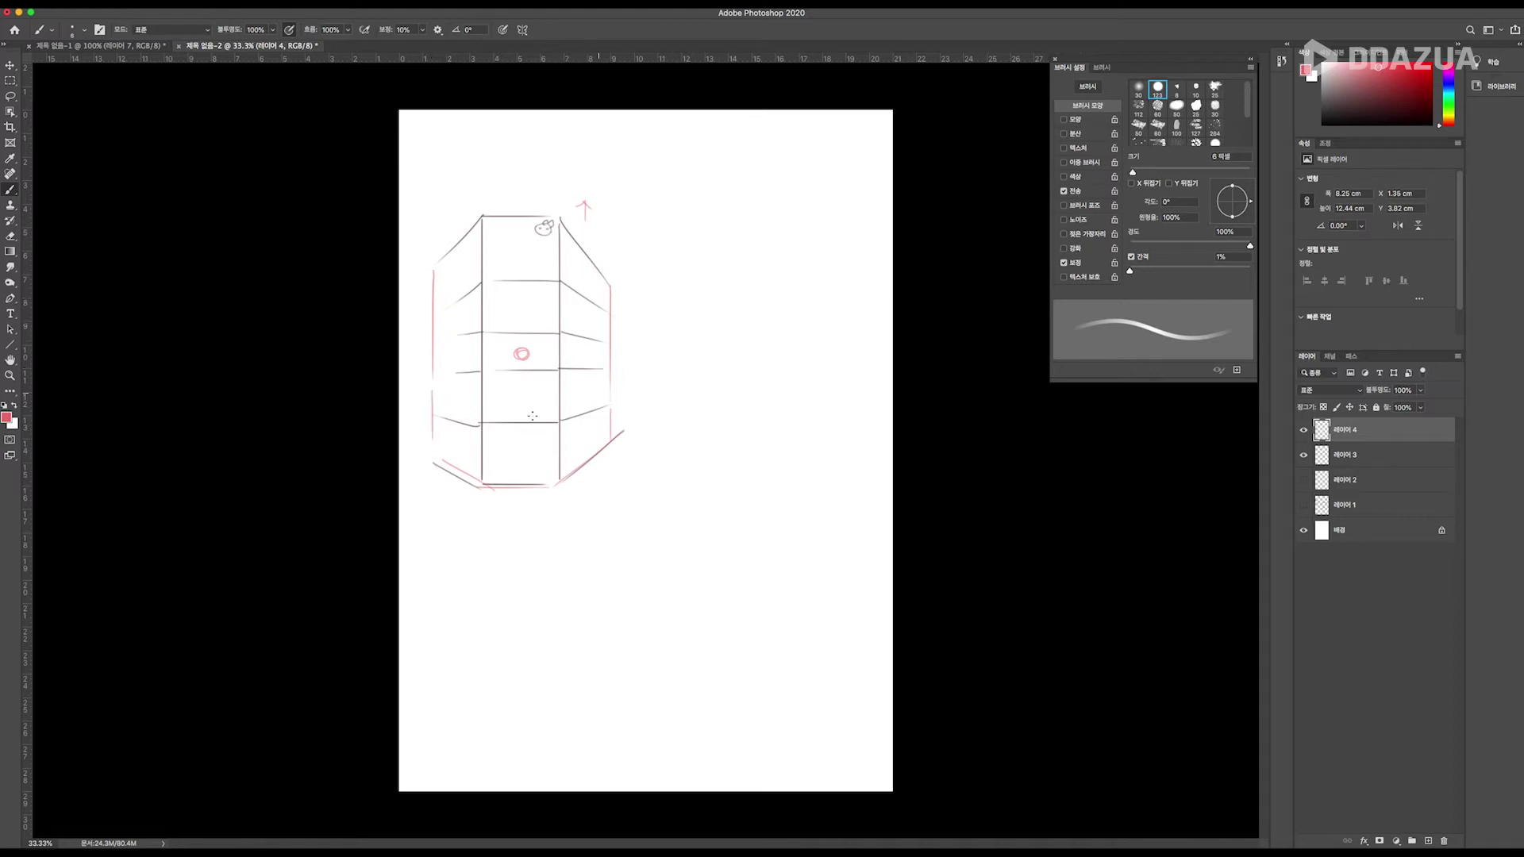
pyautogui.moveTo(525, 514); pyautogui.dragTo(518, 406)
pyautogui.moveTo(521, 569); pyautogui.dragTo(520, 155)
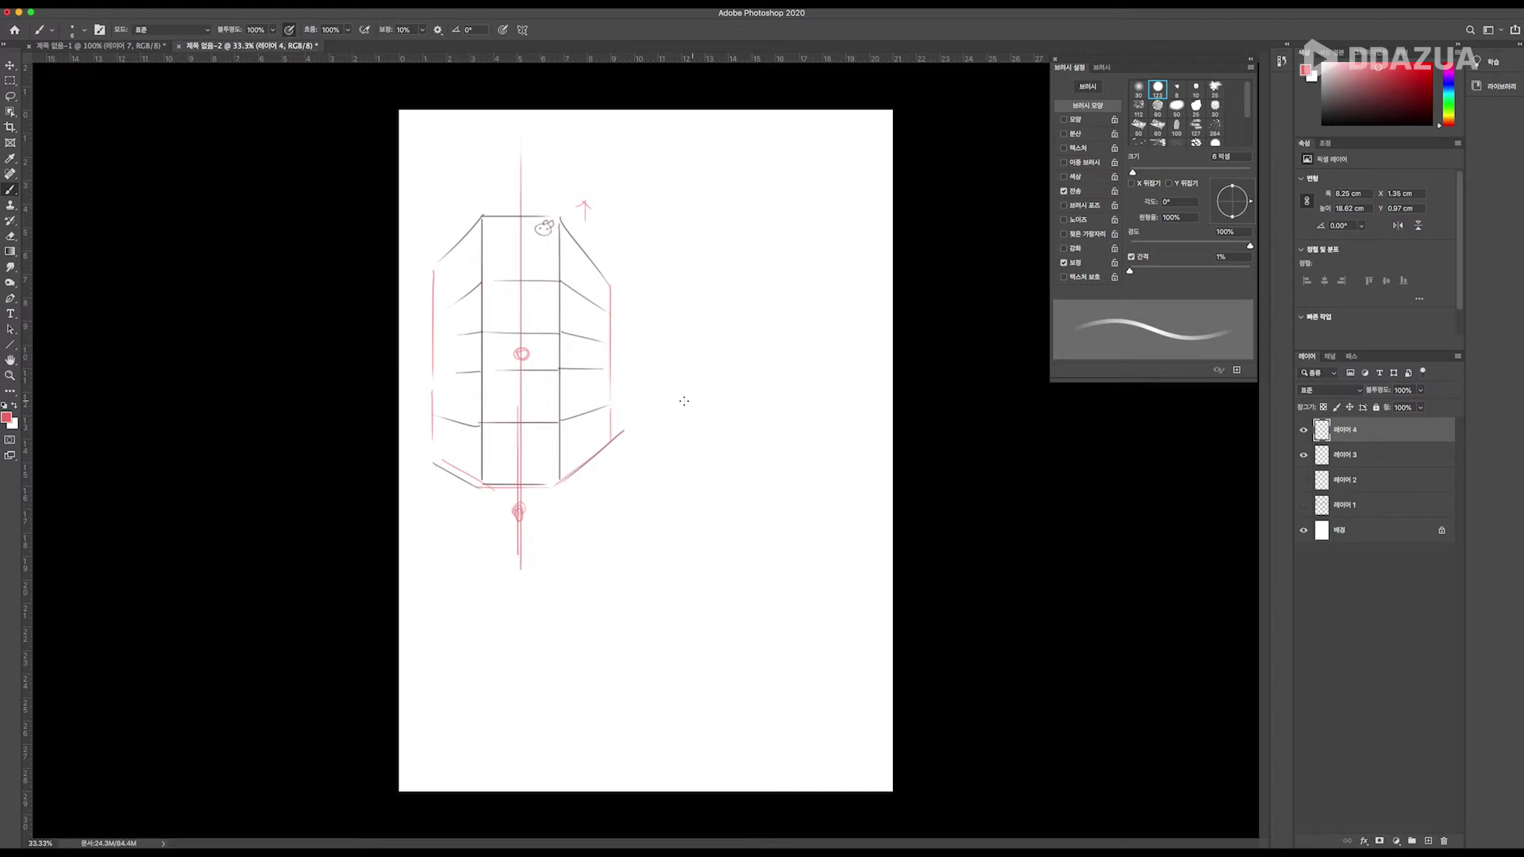
# Sketch a small pink square and a corner-on box beside the figure, and retrace the centre circle.
pyautogui.moveTo(676, 380); pyautogui.dragTo(683, 381)
pyautogui.moveTo(683, 383)
pyautogui.mouseDown()
pyautogui.moveTo(685, 414)
pyautogui.moveTo(655, 419)
pyautogui.moveTo(682, 418)
pyautogui.mouseUp()
pyautogui.moveTo(512, 352); pyautogui.dragTo(514, 349)
pyautogui.moveTo(700, 337)
pyautogui.mouseDown()
pyautogui.moveTo(663, 321)
pyautogui.moveTo(703, 302)
pyautogui.moveTo(742, 315)
pyautogui.moveTo(744, 350)
pyautogui.moveTo(702, 362)
pyautogui.moveTo(664, 350)
pyautogui.moveTo(701, 362)
pyautogui.moveTo(744, 349)
pyautogui.mouseUp()
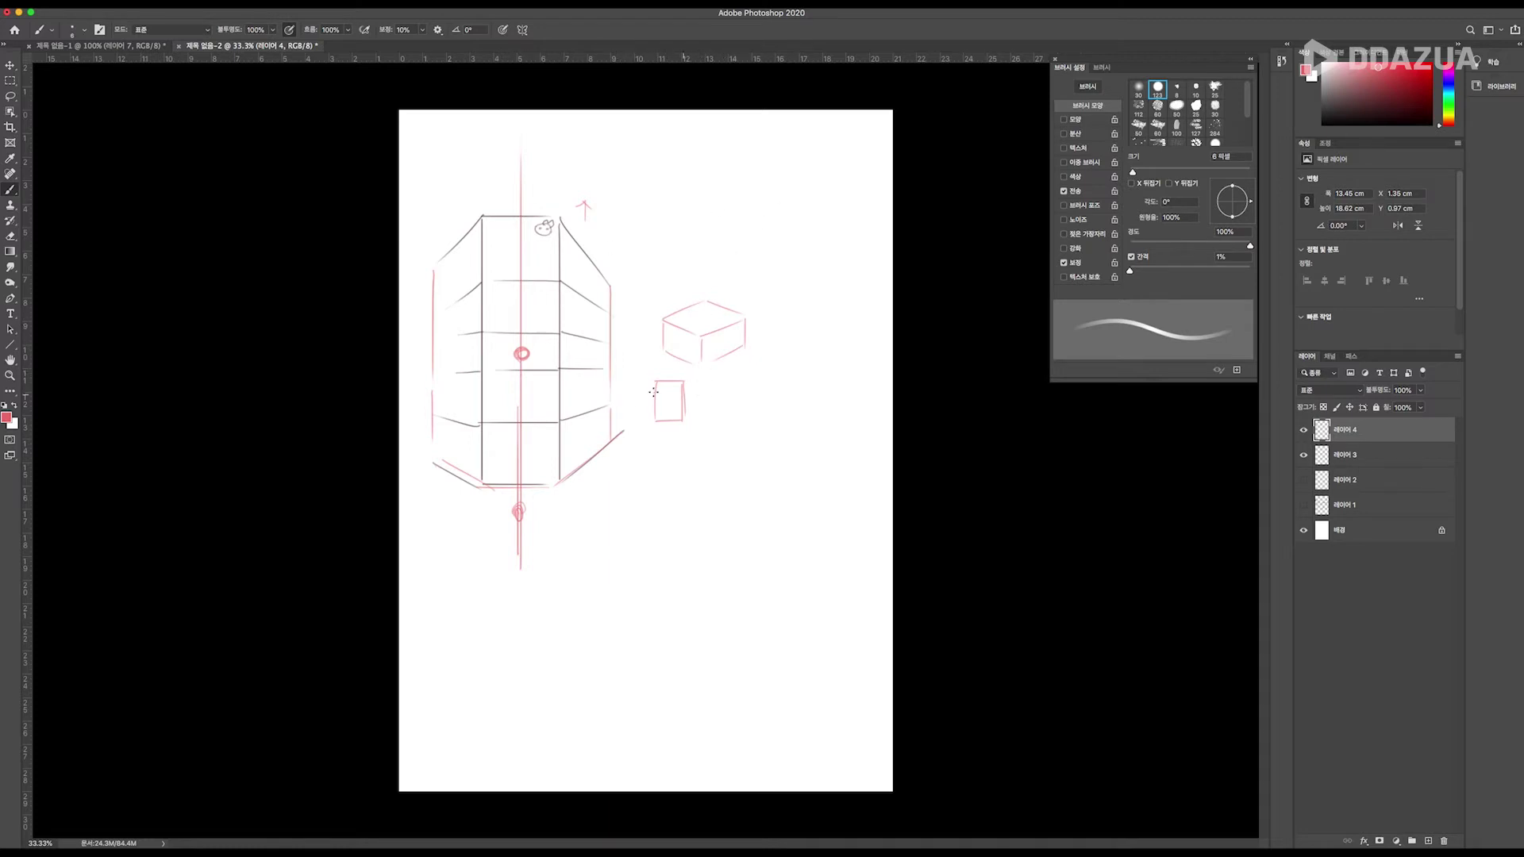
# Draw a pink arrow pointing away from the divided figure, add a pitched roof to the corner-on box, and doodle small shapes around it.
pyautogui.moveTo(616, 335); pyautogui.dragTo(630, 341)
pyautogui.moveTo(745, 330)
pyautogui.mouseDown()
pyautogui.moveTo(720, 300)
pyautogui.moveTo(701, 325)
pyautogui.moveTo(690, 288)
pyautogui.moveTo(664, 323)
pyautogui.mouseUp()
pyautogui.moveTo(754, 368); pyautogui.dragTo(754, 373)
pyautogui.moveTo(718, 426)
pyautogui.mouseDown()
pyautogui.moveTo(706, 433)
pyautogui.moveTo(730, 427)
pyautogui.mouseUp()
pyautogui.moveTo(777, 314); pyautogui.dragTo(791, 324)
pyautogui.moveTo(794, 314)
pyautogui.mouseDown()
pyautogui.moveTo(781, 356)
pyautogui.moveTo(797, 353)
pyautogui.moveTo(778, 363)
pyautogui.moveTo(789, 351)
pyautogui.mouseUp()
pyautogui.click(785, 352)
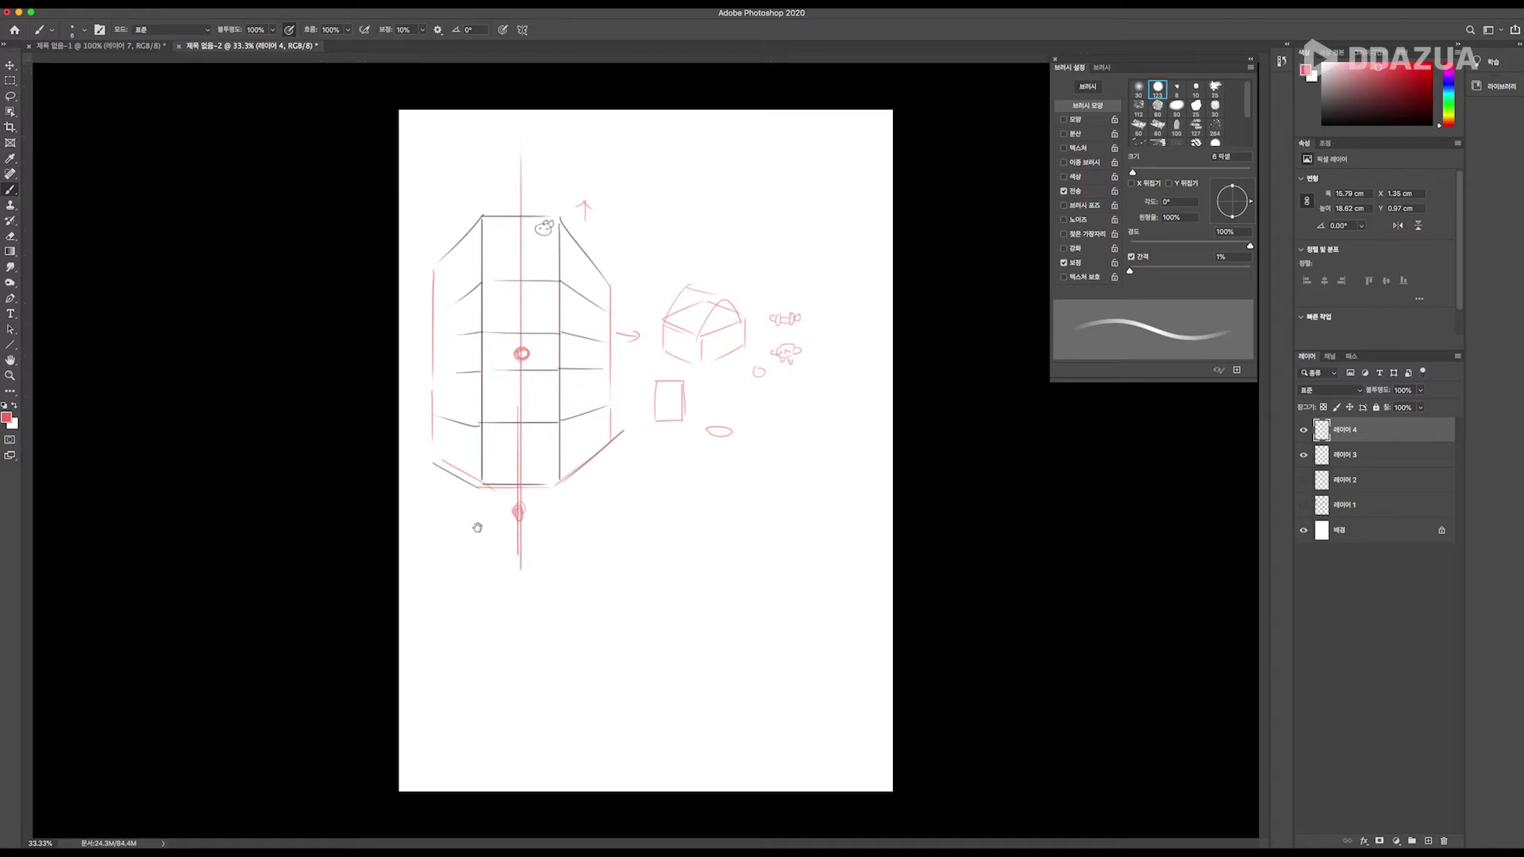
# Switch to full-screen mode and toggle the visibility of the pink sketch layer off and on.
pyautogui.press('f')
pyautogui.moveTo(624, 559); pyautogui.dragTo(445, 515)
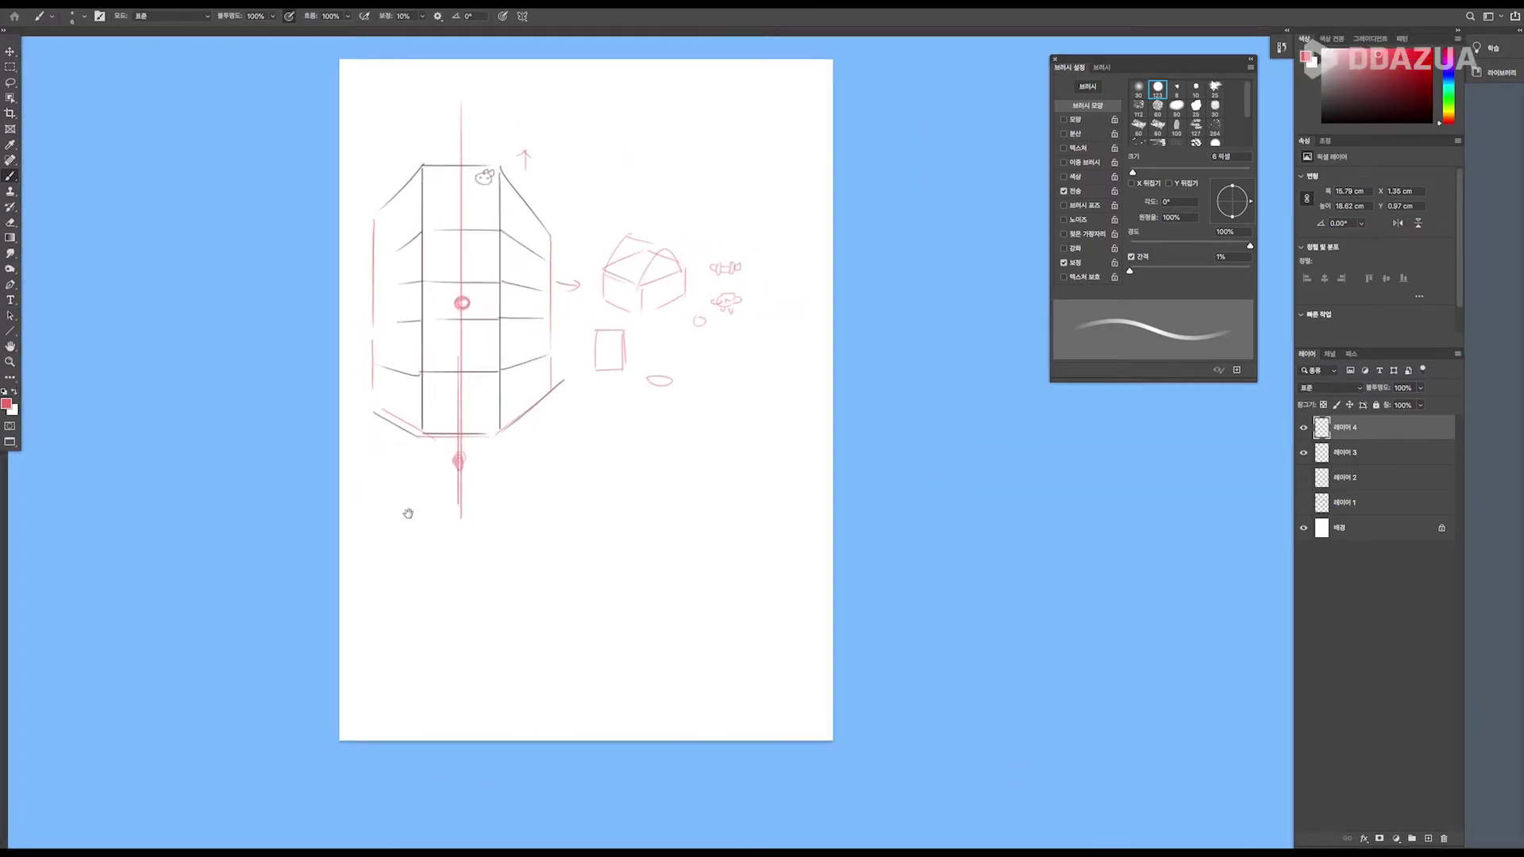
pyautogui.click(1303, 427)
pyautogui.click(1303, 428)
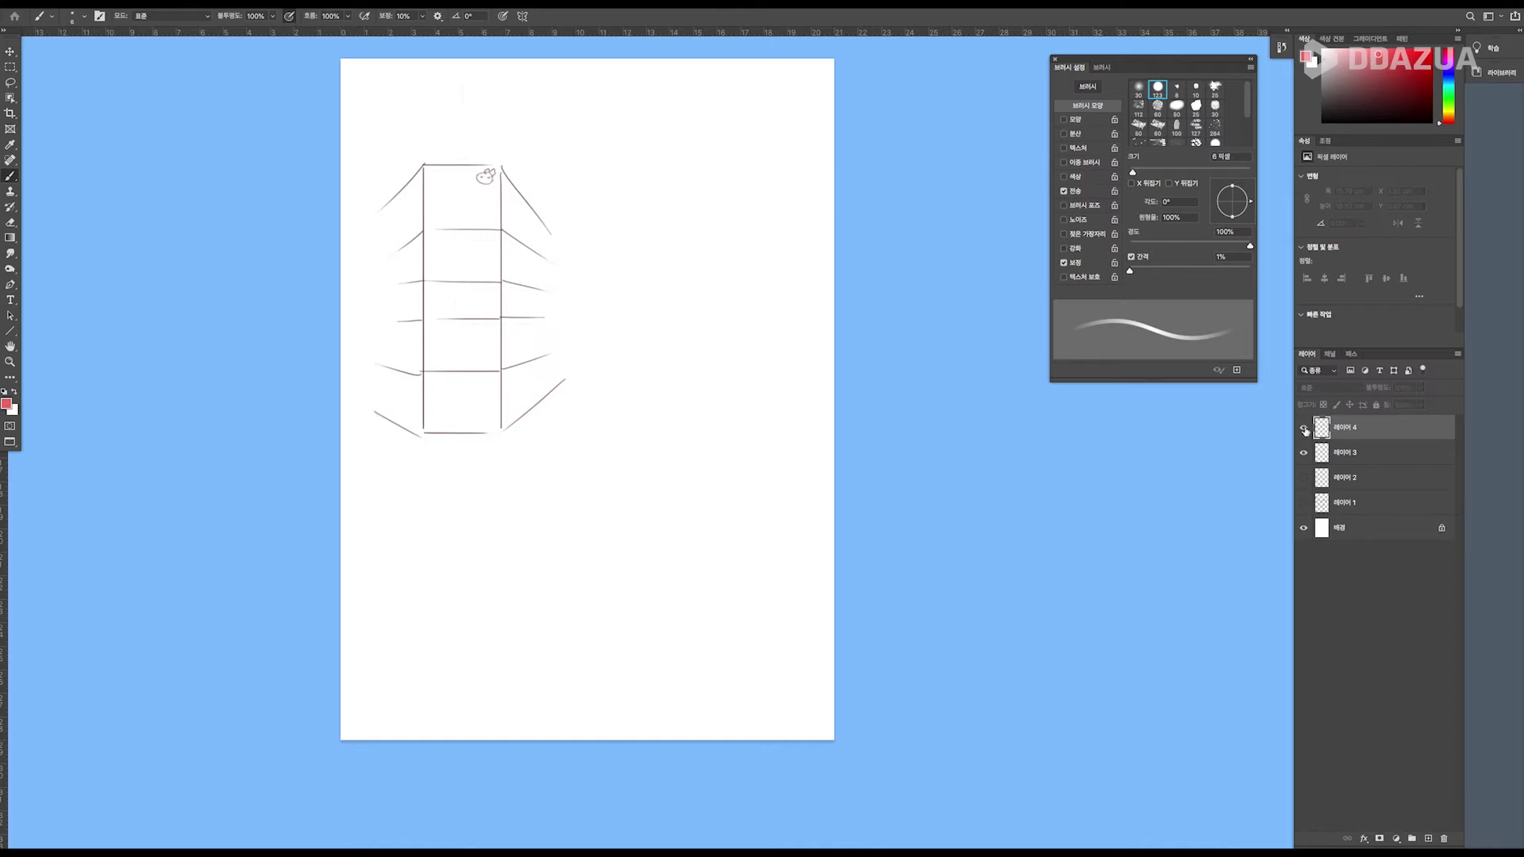
# On a new layer, draw a row of three dark red two-line corners below the figure, from steep to shallow.
pyautogui.click(1427, 838)
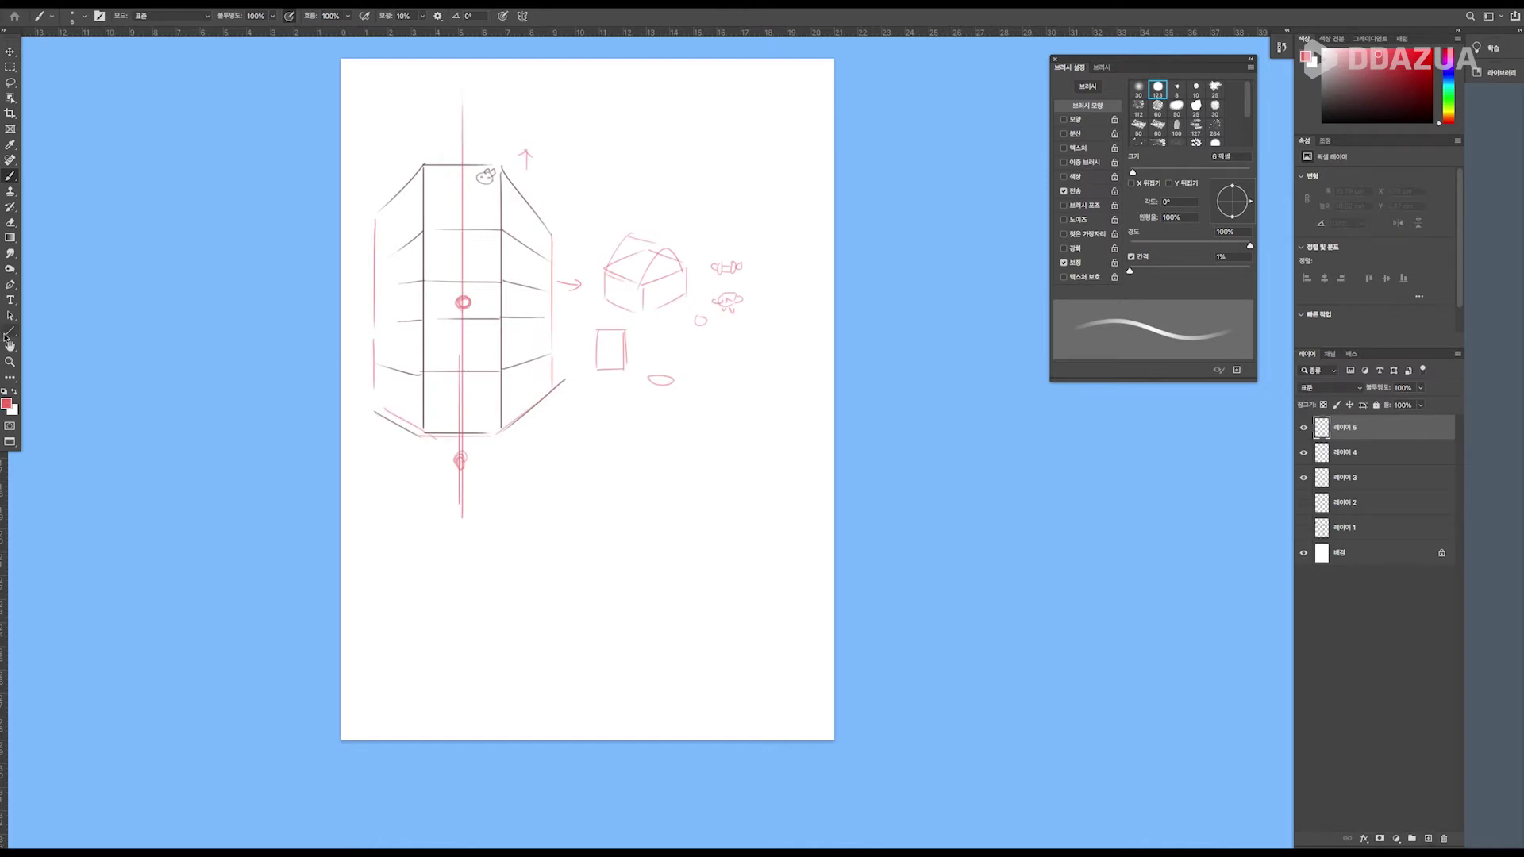
pyautogui.click(8, 334)
pyautogui.click(1385, 73)
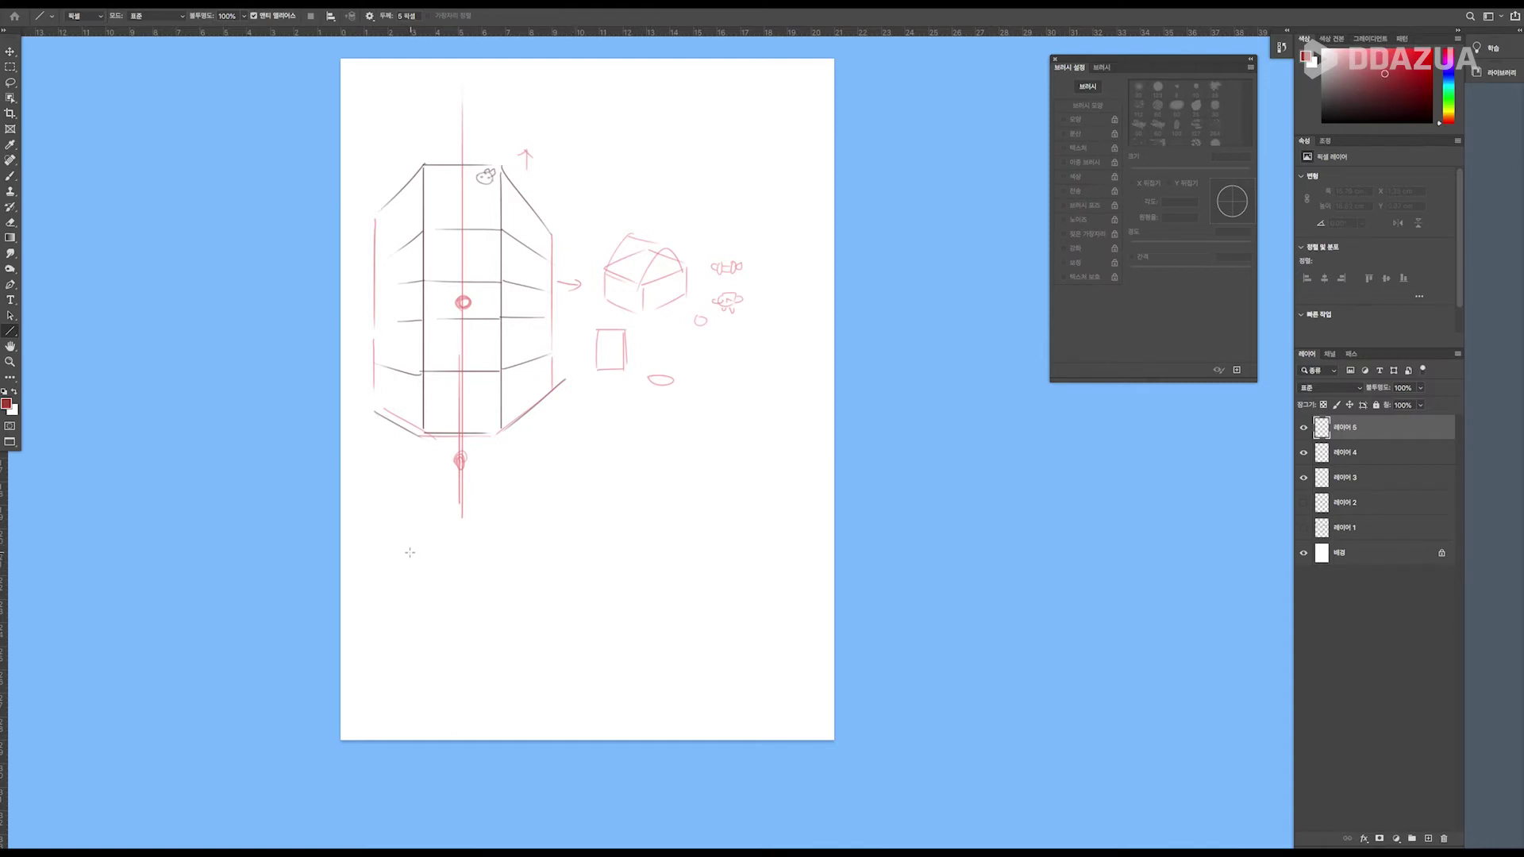
pyautogui.press('b')
pyautogui.moveTo(381, 558)
pyautogui.mouseDown()
pyautogui.moveTo(443, 556)
pyautogui.moveTo(435, 611)
pyautogui.mouseUp()
pyautogui.moveTo(503, 554)
pyautogui.mouseDown()
pyautogui.moveTo(563, 554)
pyautogui.moveTo(518, 562)
pyautogui.moveTo(551, 579)
pyautogui.mouseUp()
pyautogui.moveTo(640, 553)
pyautogui.mouseDown()
pyautogui.moveTo(707, 550)
pyautogui.moveTo(655, 560)
pyautogui.moveTo(680, 566)
pyautogui.mouseUp()
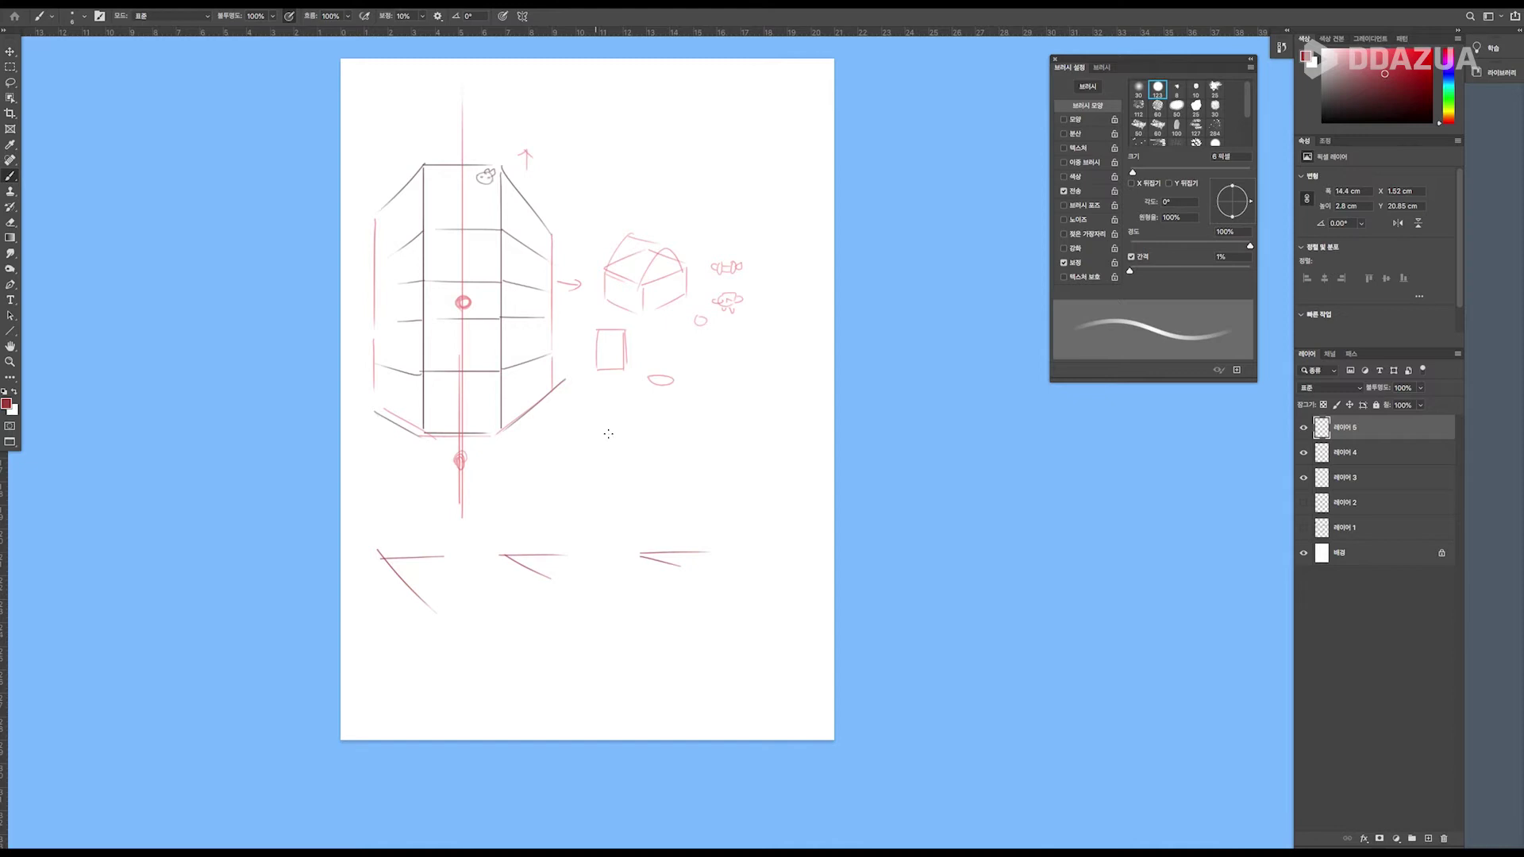
# Sketch a fourth, steeper dark red triangle in the empty area below the pink rectangle and ellipse.
pyautogui.moveTo(569, 431)
pyautogui.mouseDown()
pyautogui.moveTo(646, 429)
pyautogui.moveTo(600, 470)
pyautogui.mouseUp()
pyautogui.hotkey('ctrl', 'z')
pyautogui.moveTo(568, 434); pyautogui.dragTo(591, 478)
pyautogui.moveTo(645, 430); pyautogui.dragTo(608, 461)
# Close the three lower corners into triangles and draw a small circle beside each of the four triangles.
pyautogui.moveTo(572, 556); pyautogui.dragTo(555, 576)
pyautogui.moveTo(447, 554); pyautogui.dragTo(437, 594)
pyautogui.moveTo(712, 554); pyautogui.dragTo(669, 571)
pyautogui.moveTo(735, 549); pyautogui.dragTo(738, 558)
pyautogui.moveTo(602, 553); pyautogui.dragTo(603, 562)
pyautogui.moveTo(470, 552); pyautogui.dragTo(471, 562)
pyautogui.moveTo(668, 435); pyautogui.dragTo(671, 446)
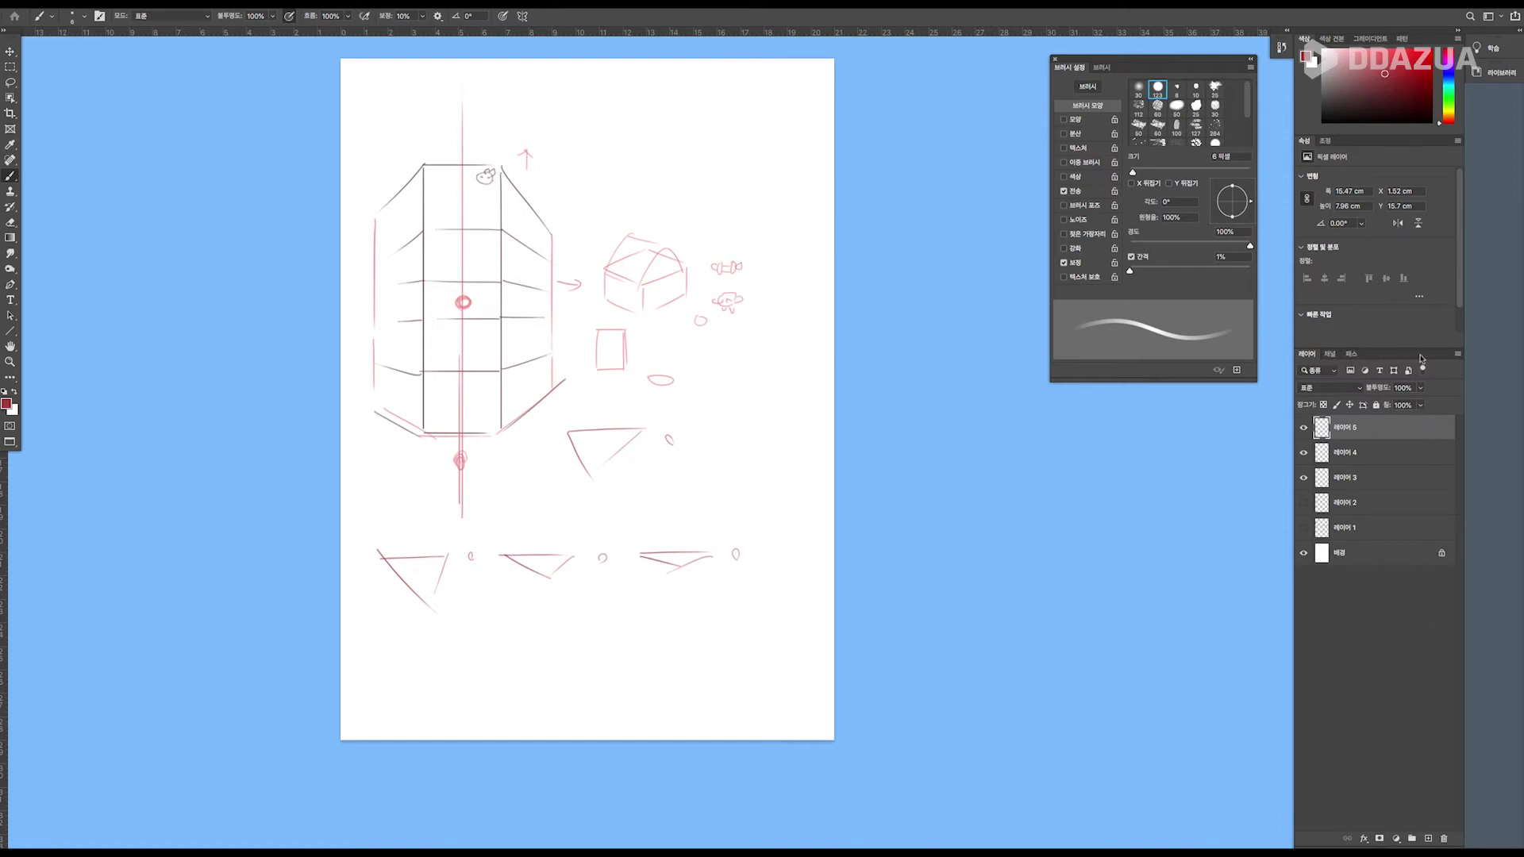
# Lower the opacity of the triangle guide layer to 48% and add a new layer above it.
pyautogui.click(1421, 388)
pyautogui.moveTo(1422, 403); pyautogui.dragTo(1391, 403)
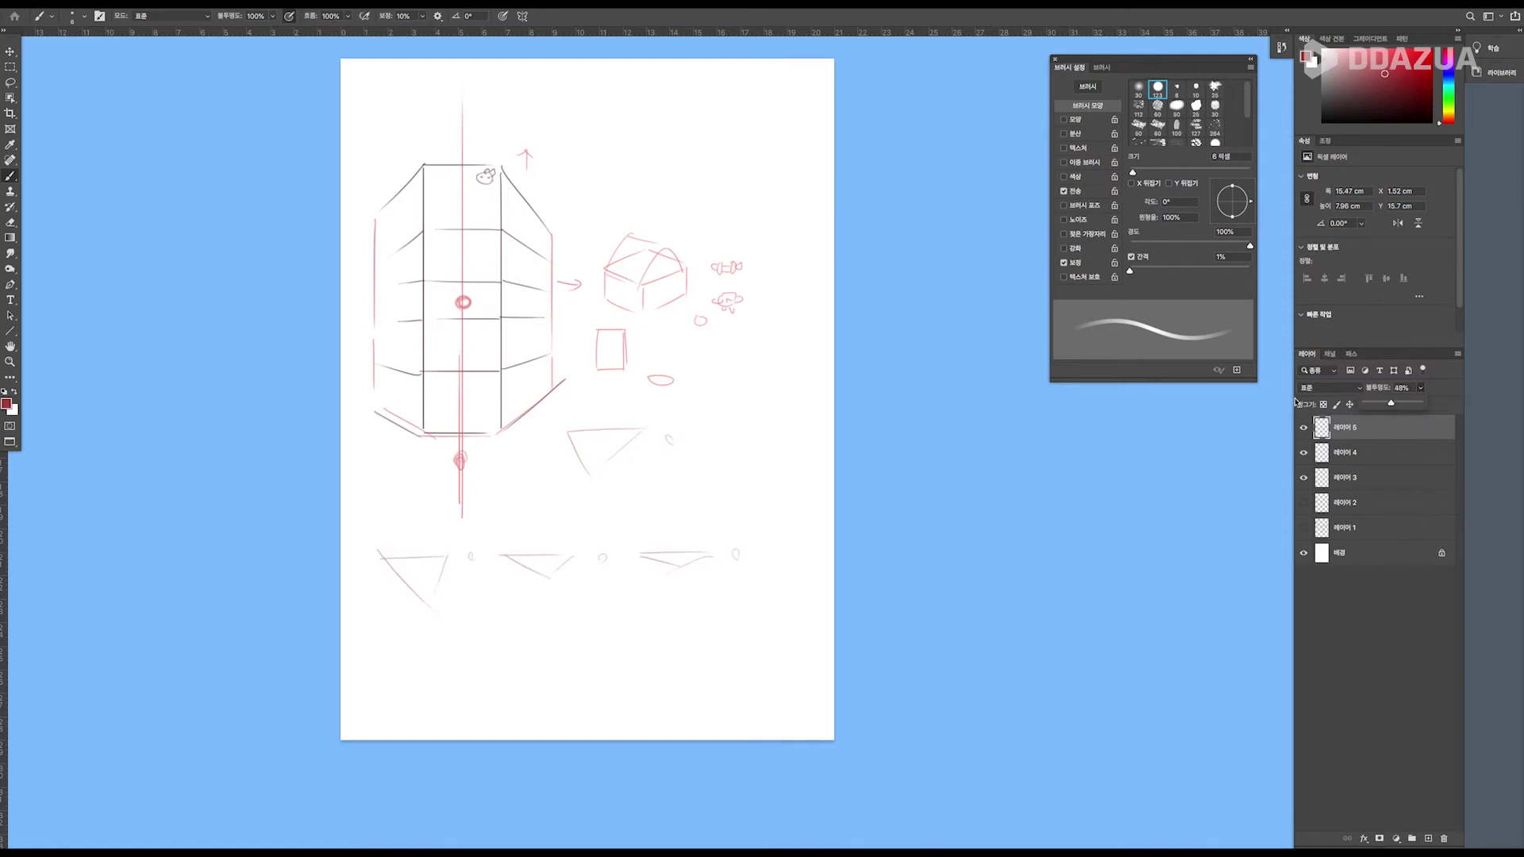
pyautogui.click(1427, 830)
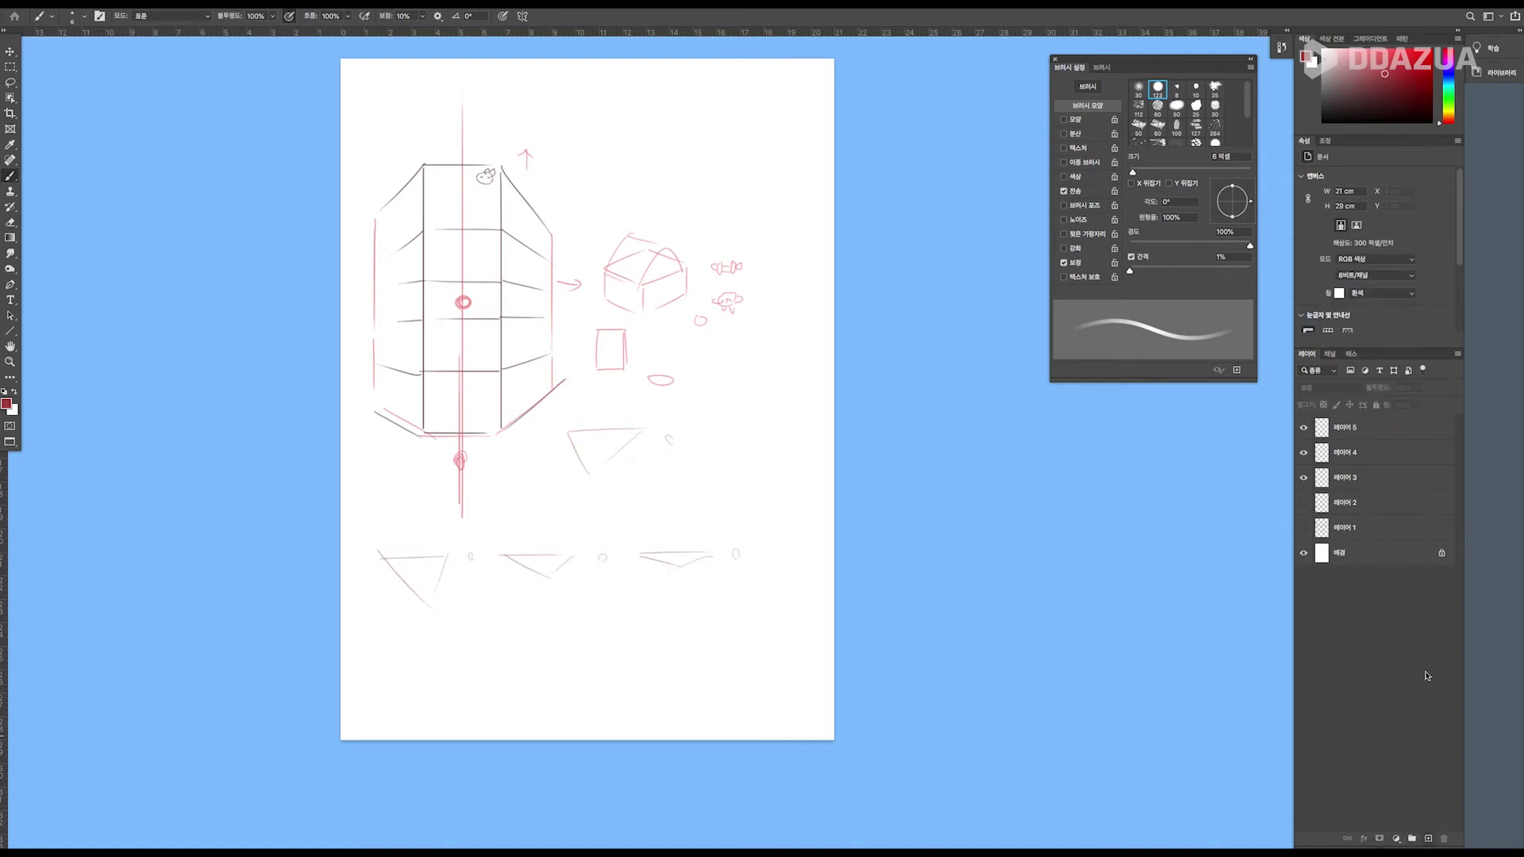
pyautogui.click(1379, 431)
pyautogui.click(1303, 427)
pyautogui.click(1303, 427)
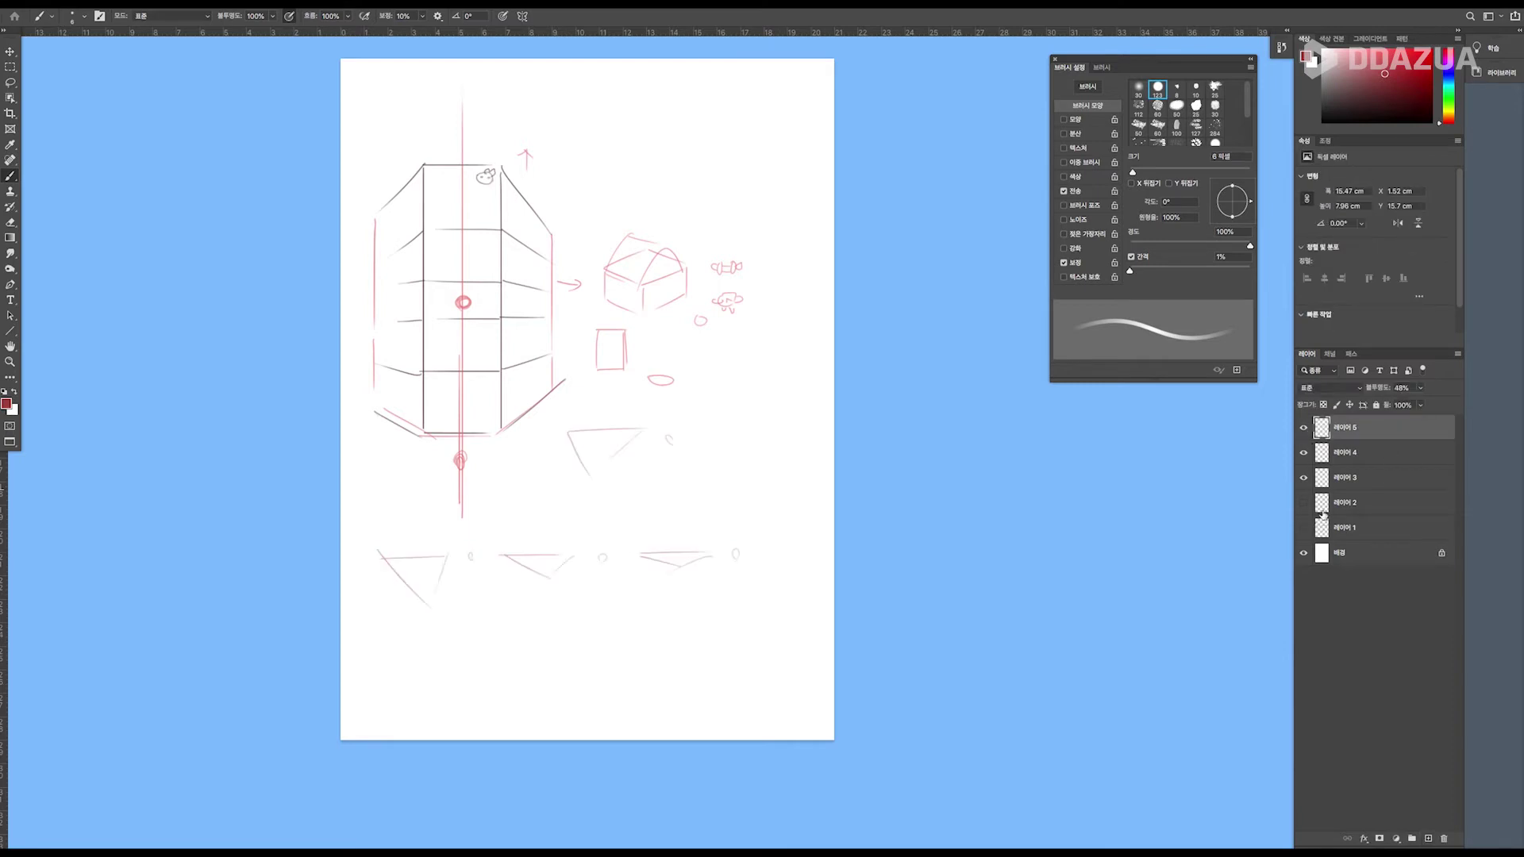
pyautogui.click(1428, 839)
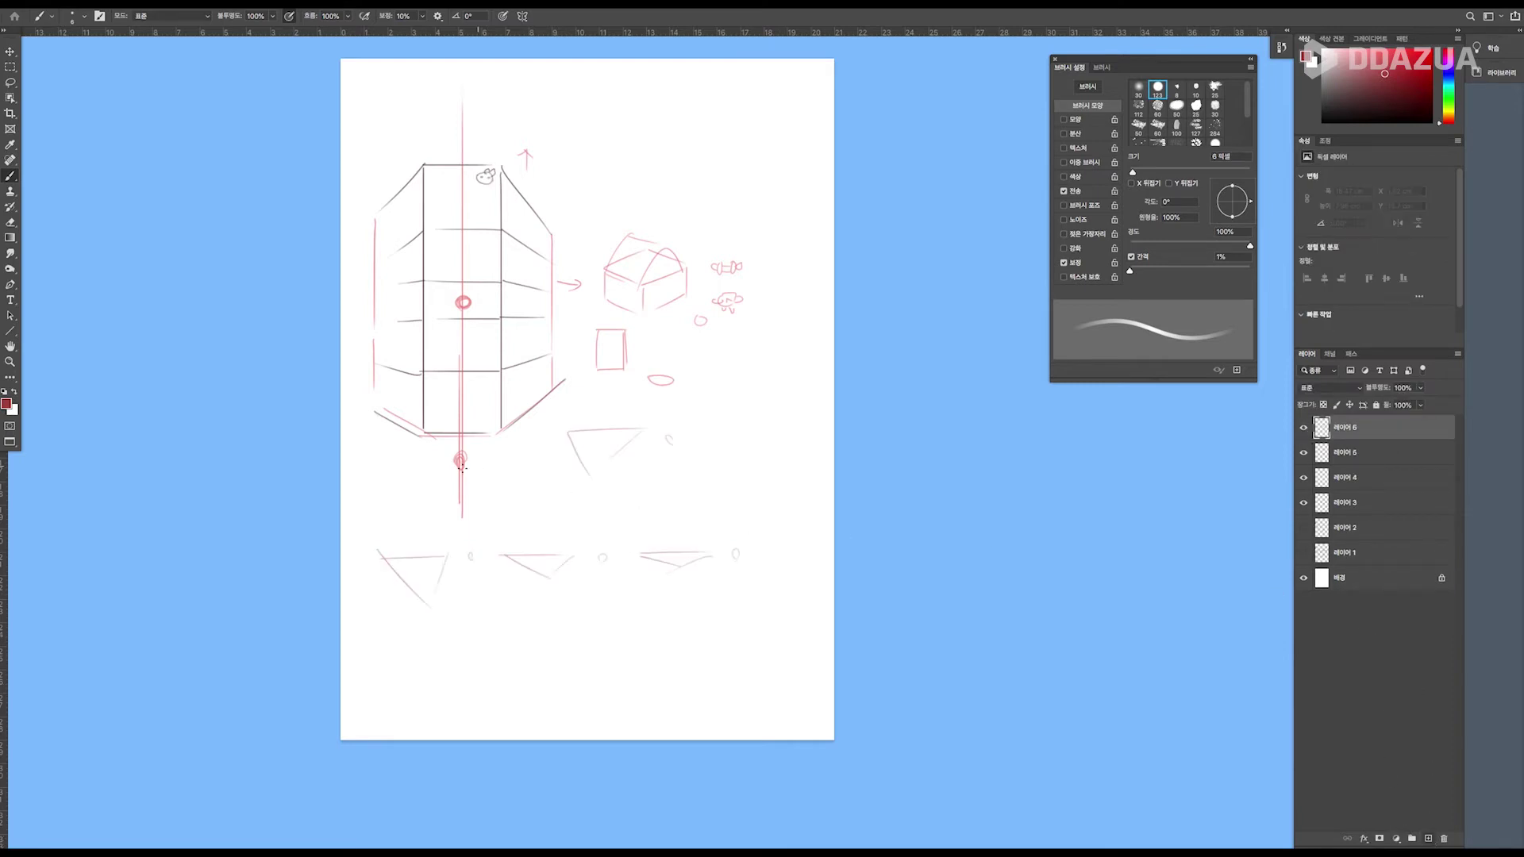
# Build a dark red box on the leftmost, steepest triangle of the lower row, using its edges as the base.
pyautogui.moveTo(435, 609); pyautogui.dragTo(400, 575)
pyautogui.press('z')
pyautogui.click(410, 586)
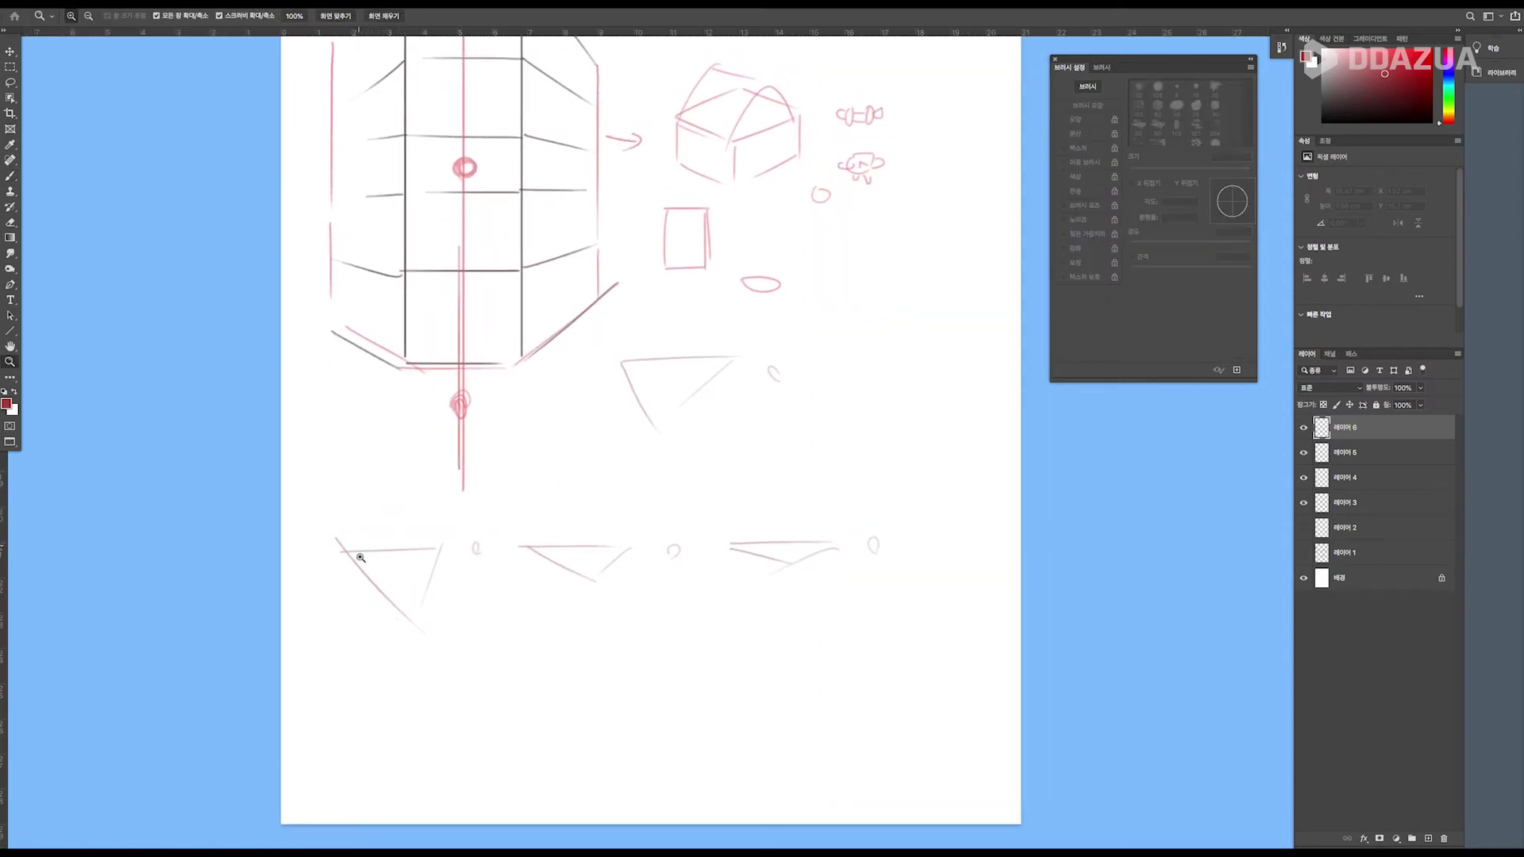
pyautogui.press('b')
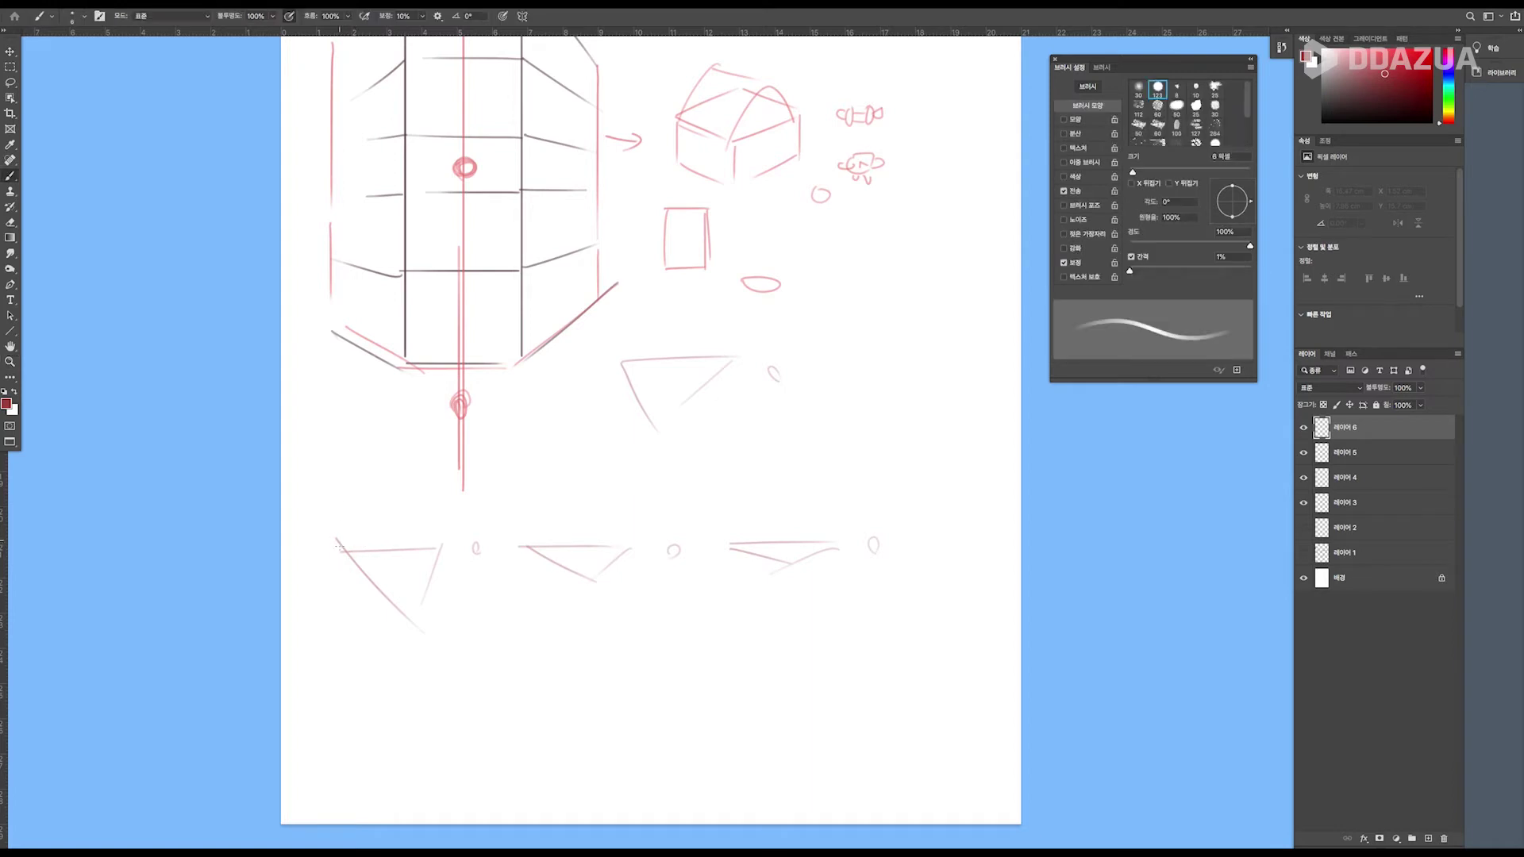
pyautogui.moveTo(1368, 78); pyautogui.dragTo(1376, 94)
pyautogui.moveTo(354, 494); pyautogui.dragTo(350, 555)
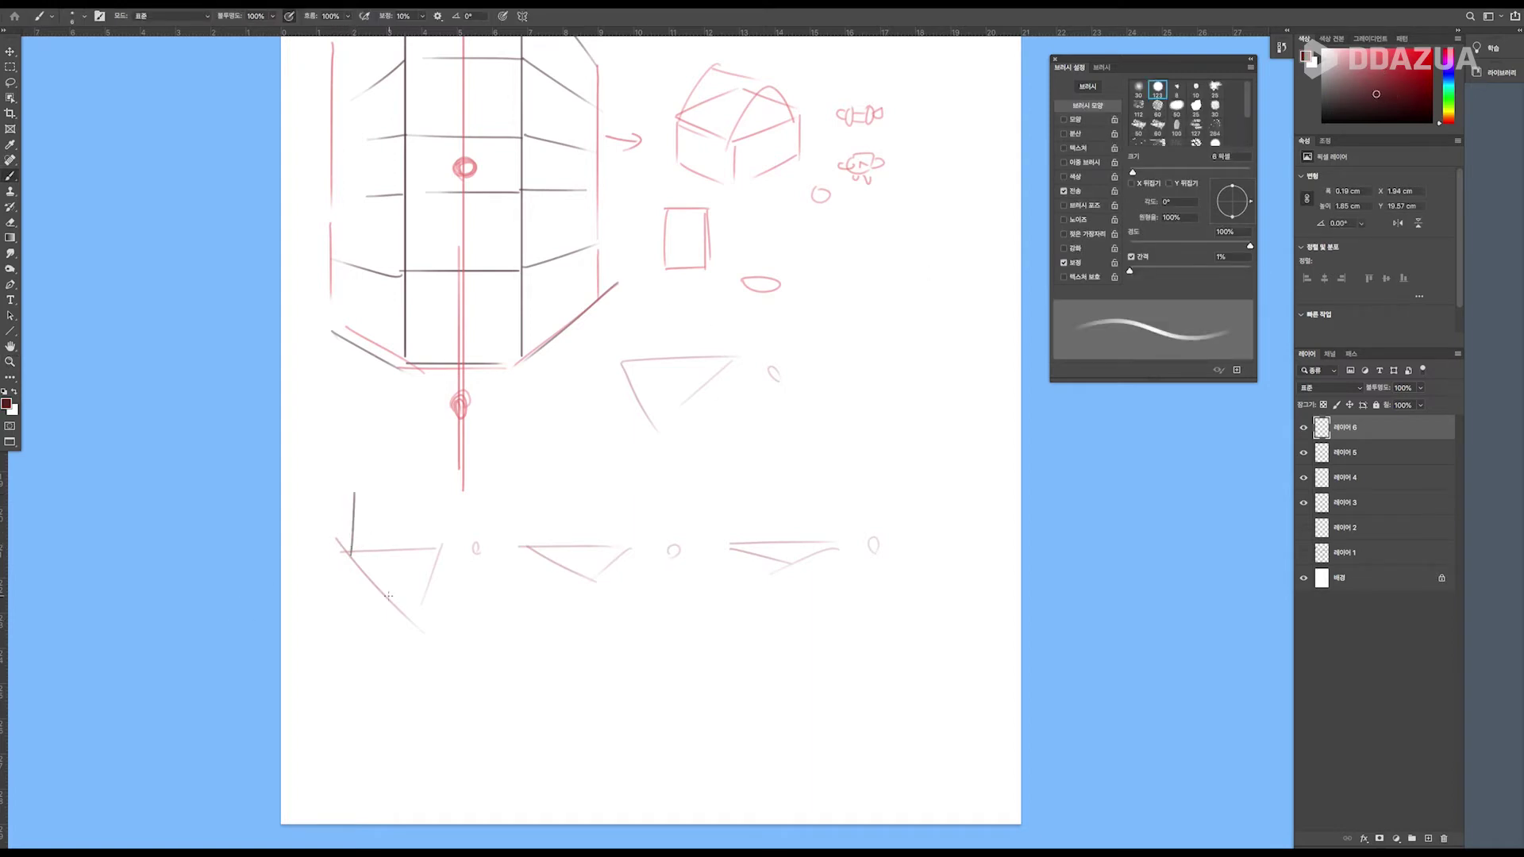
pyautogui.hotkey('ctrl', 'z')
pyautogui.moveTo(346, 499)
pyautogui.mouseDown()
pyautogui.moveTo(346, 556)
pyautogui.moveTo(422, 632)
pyautogui.mouseUp()
pyautogui.moveTo(347, 497)
pyautogui.mouseDown()
pyautogui.moveTo(421, 584)
pyautogui.moveTo(506, 569)
pyautogui.moveTo(479, 495)
pyautogui.moveTo(500, 549)
pyautogui.moveTo(499, 613)
pyautogui.moveTo(472, 625)
pyautogui.moveTo(488, 622)
pyautogui.mouseUp()
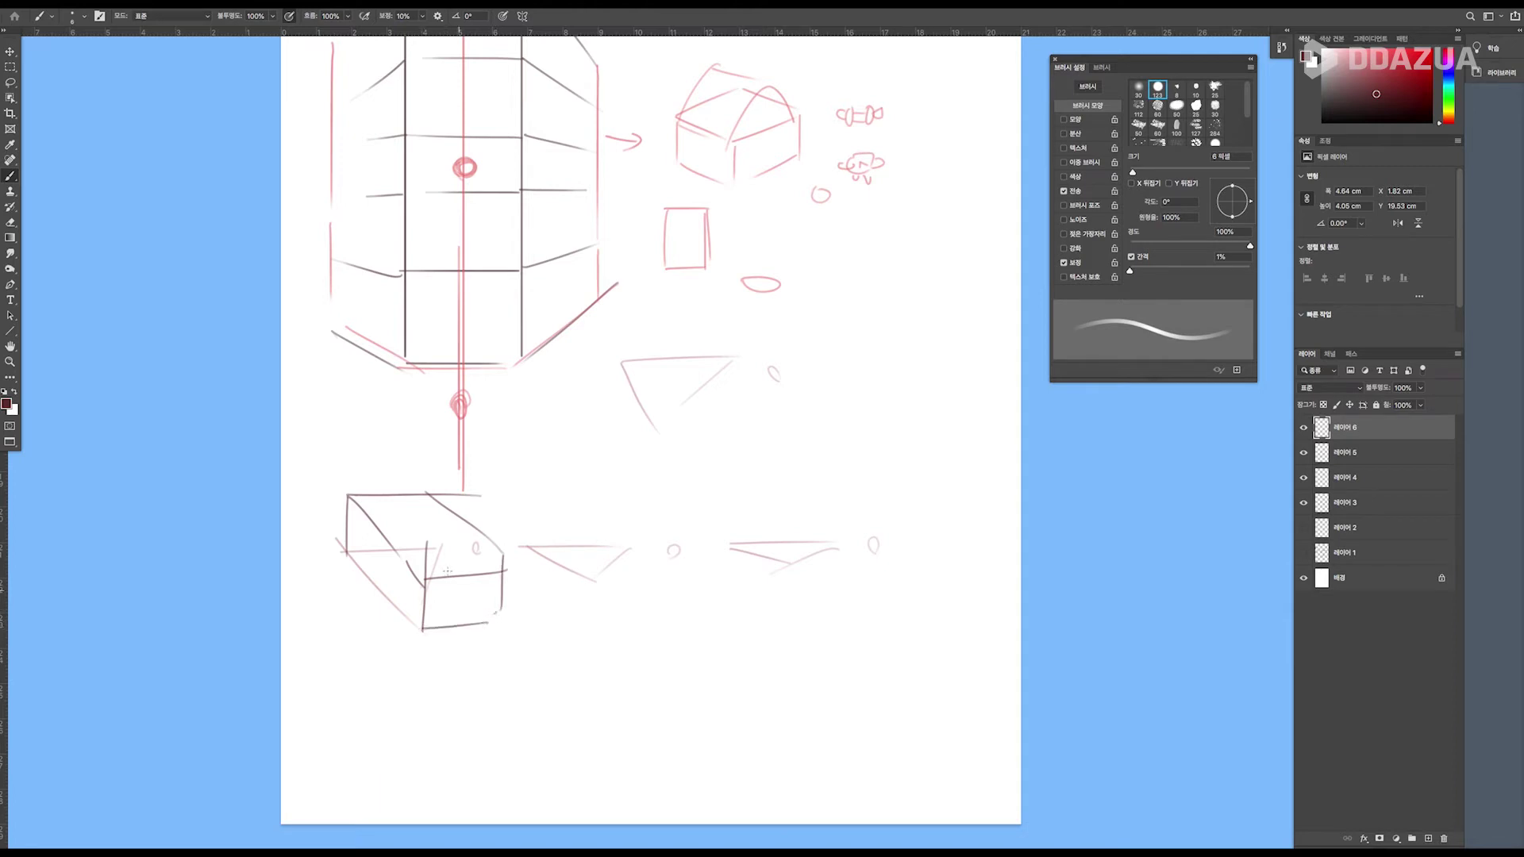
# Add a pitched roof with diagonal hatching and a small arched door to the leftmost box.
pyautogui.moveTo(411, 442)
pyautogui.mouseDown()
pyautogui.moveTo(344, 491)
pyautogui.moveTo(418, 569)
pyautogui.mouseUp()
pyautogui.moveTo(385, 454)
pyautogui.mouseDown()
pyautogui.moveTo(480, 448)
pyautogui.moveTo(505, 558)
pyautogui.mouseUp()
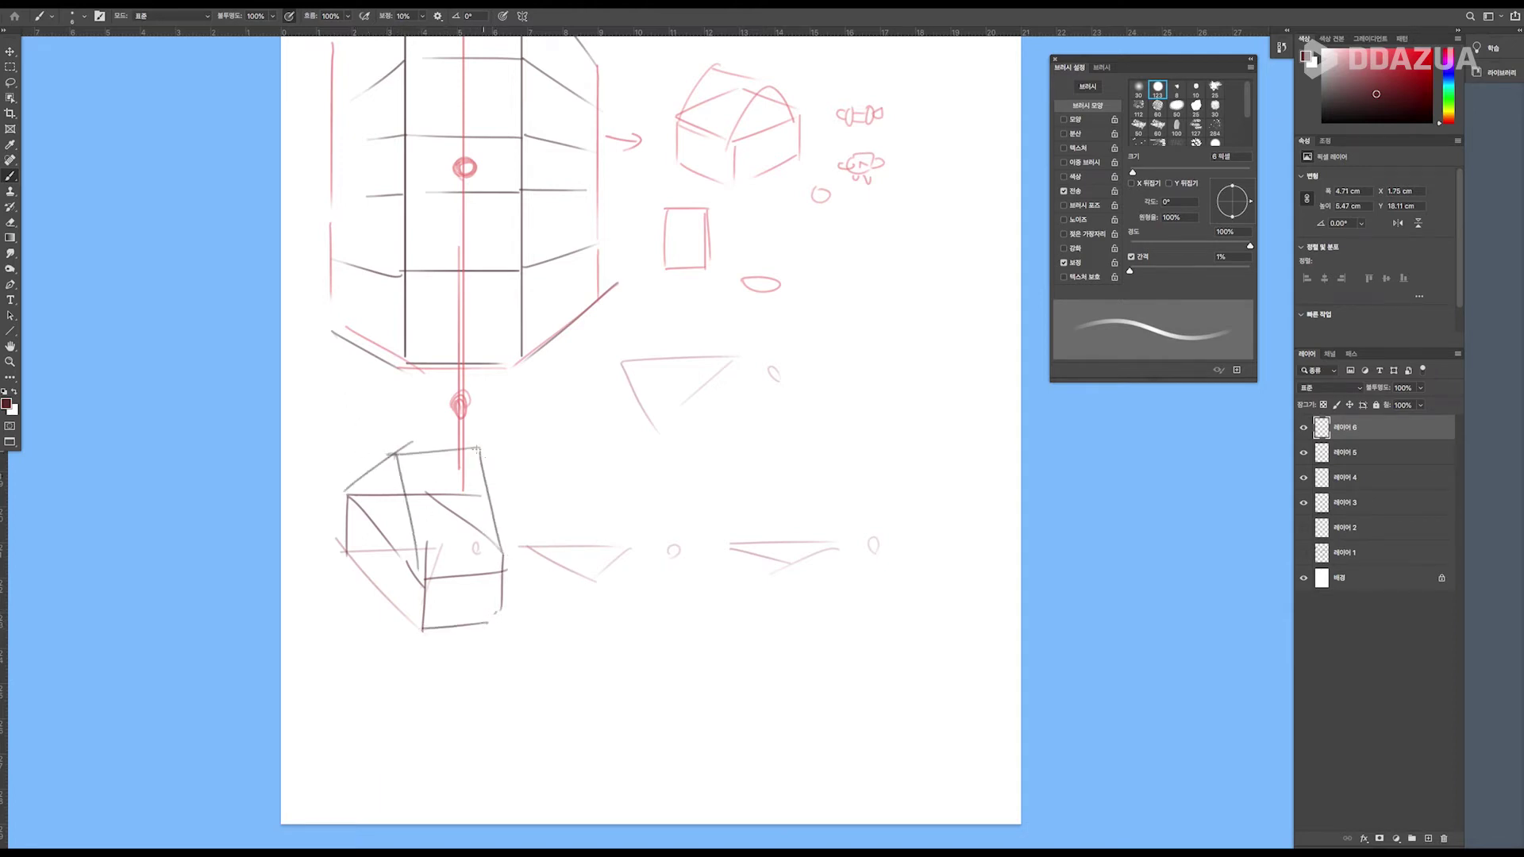
pyautogui.moveTo(417, 452); pyautogui.dragTo(410, 514)
pyautogui.moveTo(448, 453); pyautogui.dragTo(421, 530)
pyautogui.moveTo(457, 476)
pyautogui.mouseDown()
pyautogui.moveTo(428, 543)
pyautogui.moveTo(442, 558)
pyautogui.mouseUp()
pyautogui.moveTo(485, 485); pyautogui.dragTo(451, 570)
pyautogui.moveTo(488, 515); pyautogui.dragTo(470, 562)
pyautogui.moveTo(371, 584)
pyautogui.mouseDown()
pyautogui.moveTo(377, 562)
pyautogui.moveTo(383, 589)
pyautogui.mouseUp()
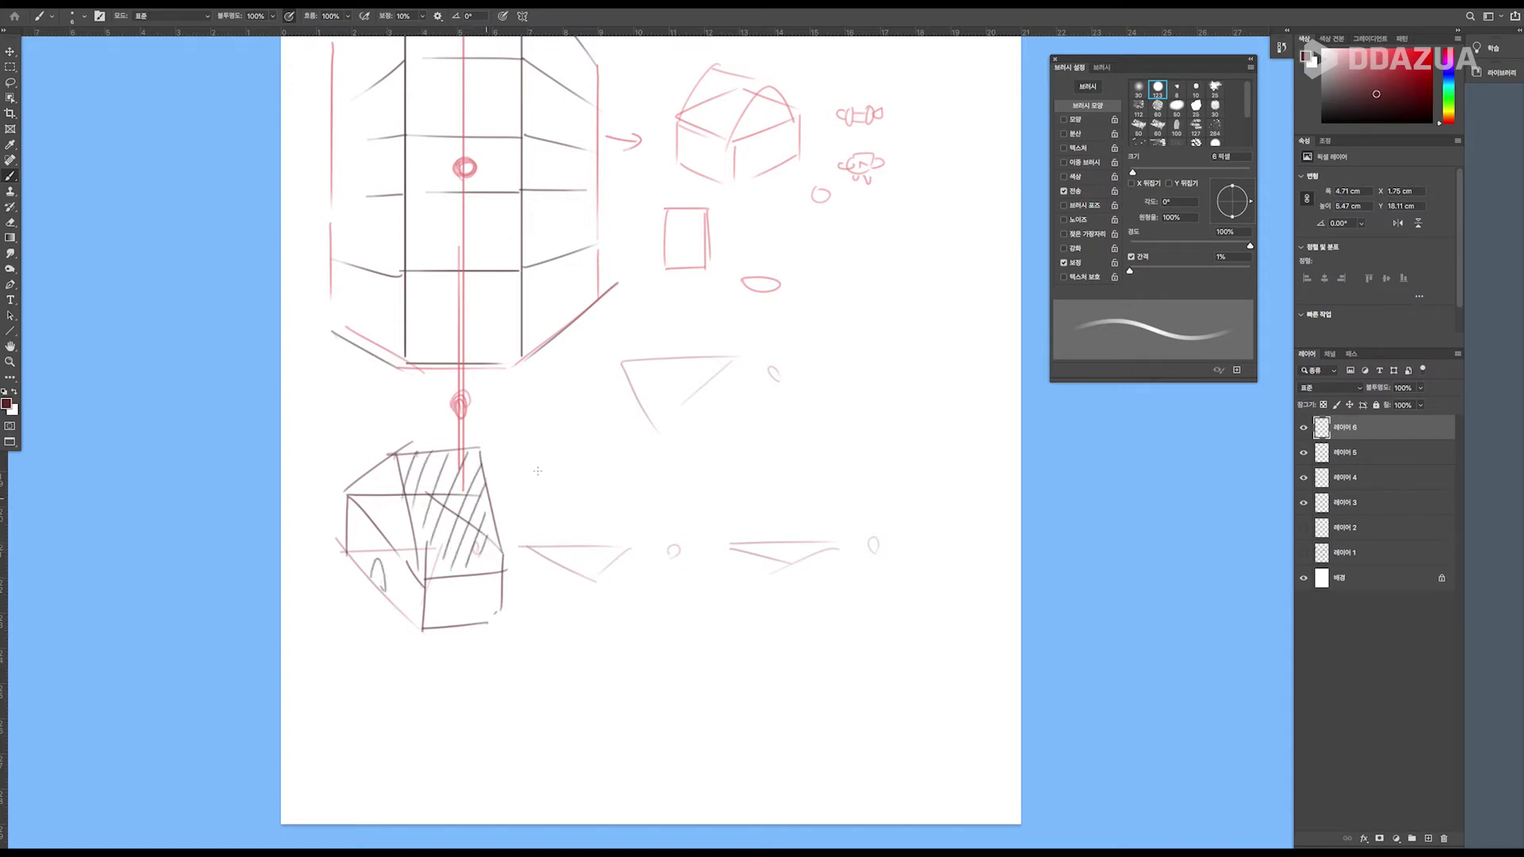
# Build a second box on the middle triangle of the lower row.
pyautogui.moveTo(535, 548); pyautogui.dragTo(589, 579)
pyautogui.moveTo(591, 504); pyautogui.dragTo(592, 576)
pyautogui.moveTo(527, 496)
pyautogui.mouseDown()
pyautogui.moveTo(525, 547)
pyautogui.moveTo(584, 541)
pyautogui.mouseUp()
pyautogui.moveTo(588, 538); pyautogui.dragTo(647, 533)
pyautogui.moveTo(525, 494)
pyautogui.mouseDown()
pyautogui.moveTo(618, 493)
pyautogui.moveTo(655, 522)
pyautogui.mouseUp()
pyautogui.moveTo(592, 579)
pyautogui.mouseDown()
pyautogui.moveTo(651, 565)
pyautogui.moveTo(653, 547)
pyautogui.moveTo(653, 568)
pyautogui.mouseUp()
# Top the middle box with a pitched roof and fill its slope with diagonal hatching.
pyautogui.moveTo(526, 496)
pyautogui.mouseDown()
pyautogui.moveTo(546, 467)
pyautogui.moveTo(580, 516)
pyautogui.mouseUp()
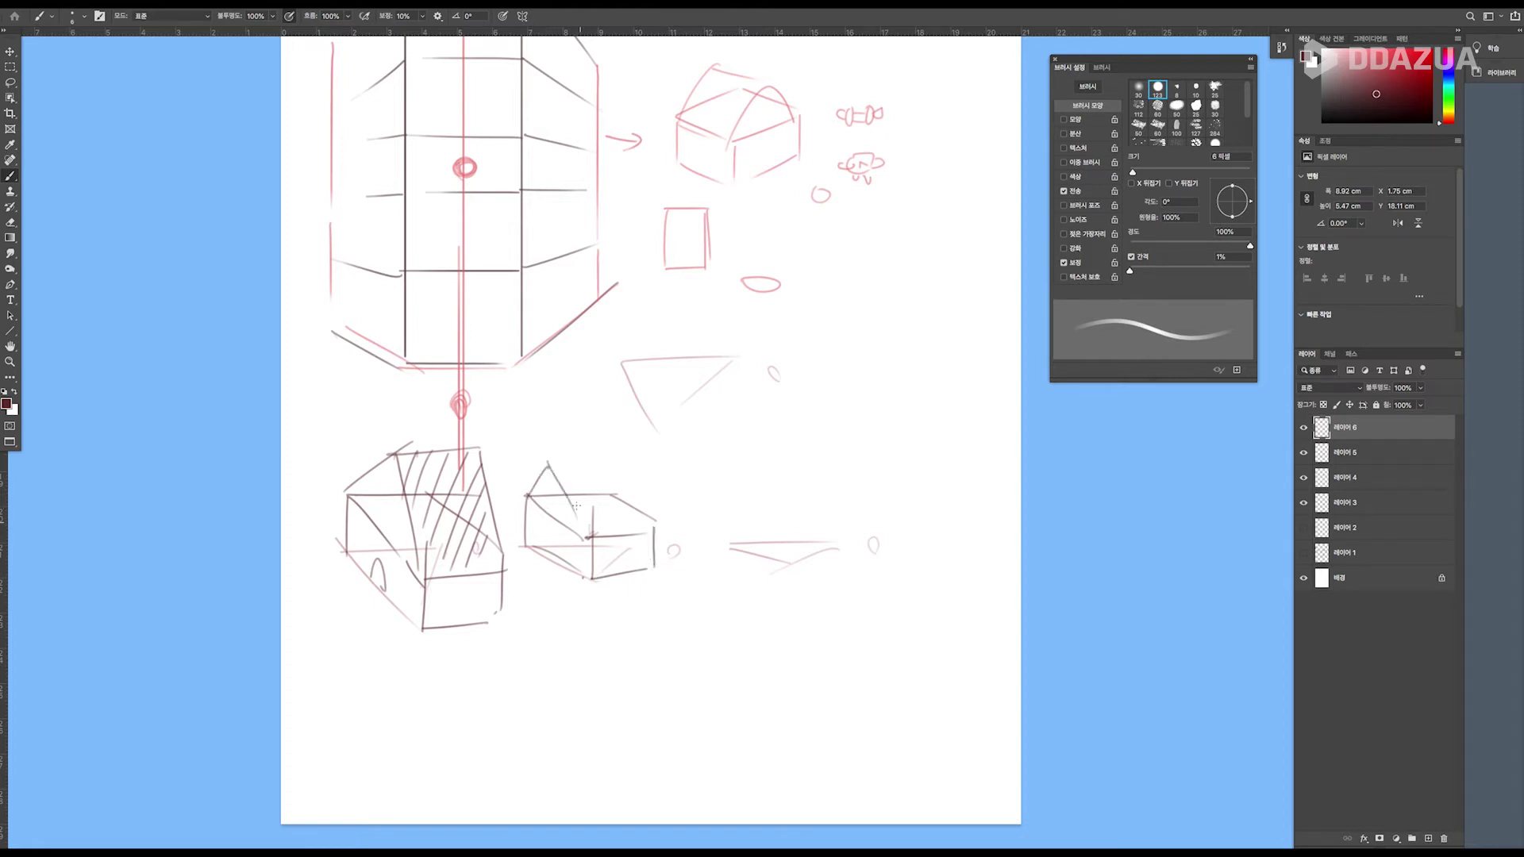
pyautogui.moveTo(550, 462)
pyautogui.mouseDown()
pyautogui.moveTo(614, 465)
pyautogui.moveTo(658, 524)
pyautogui.mouseUp()
pyautogui.moveTo(619, 470)
pyautogui.mouseDown()
pyautogui.moveTo(661, 528)
pyautogui.moveTo(568, 499)
pyautogui.moveTo(583, 508)
pyautogui.mouseUp()
pyautogui.moveTo(609, 470); pyautogui.dragTo(601, 528)
pyautogui.moveTo(626, 488)
pyautogui.mouseDown()
pyautogui.moveTo(611, 534)
pyautogui.moveTo(627, 531)
pyautogui.mouseUp()
# Draw the front walls of a low box on the shallowest triangle at the end of the row.
pyautogui.moveTo(609, 591); pyautogui.dragTo(583, 582)
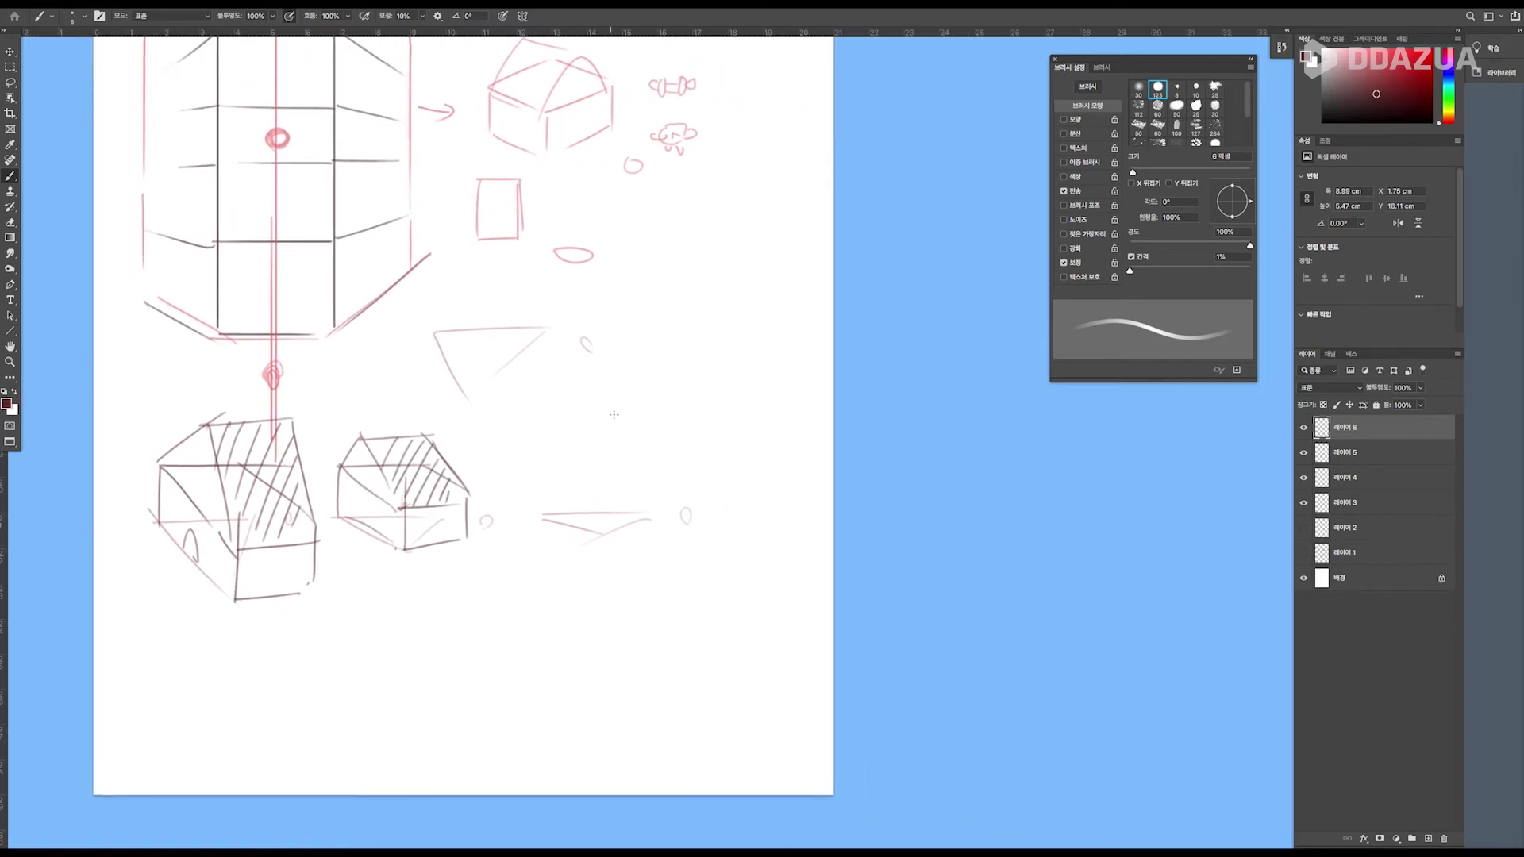
pyautogui.moveTo(540, 462)
pyautogui.mouseDown()
pyautogui.moveTo(544, 507)
pyautogui.moveTo(600, 537)
pyautogui.moveTo(600, 500)
pyautogui.moveTo(569, 490)
pyautogui.moveTo(658, 488)
pyautogui.mouseUp()
pyautogui.moveTo(601, 529); pyautogui.dragTo(651, 521)
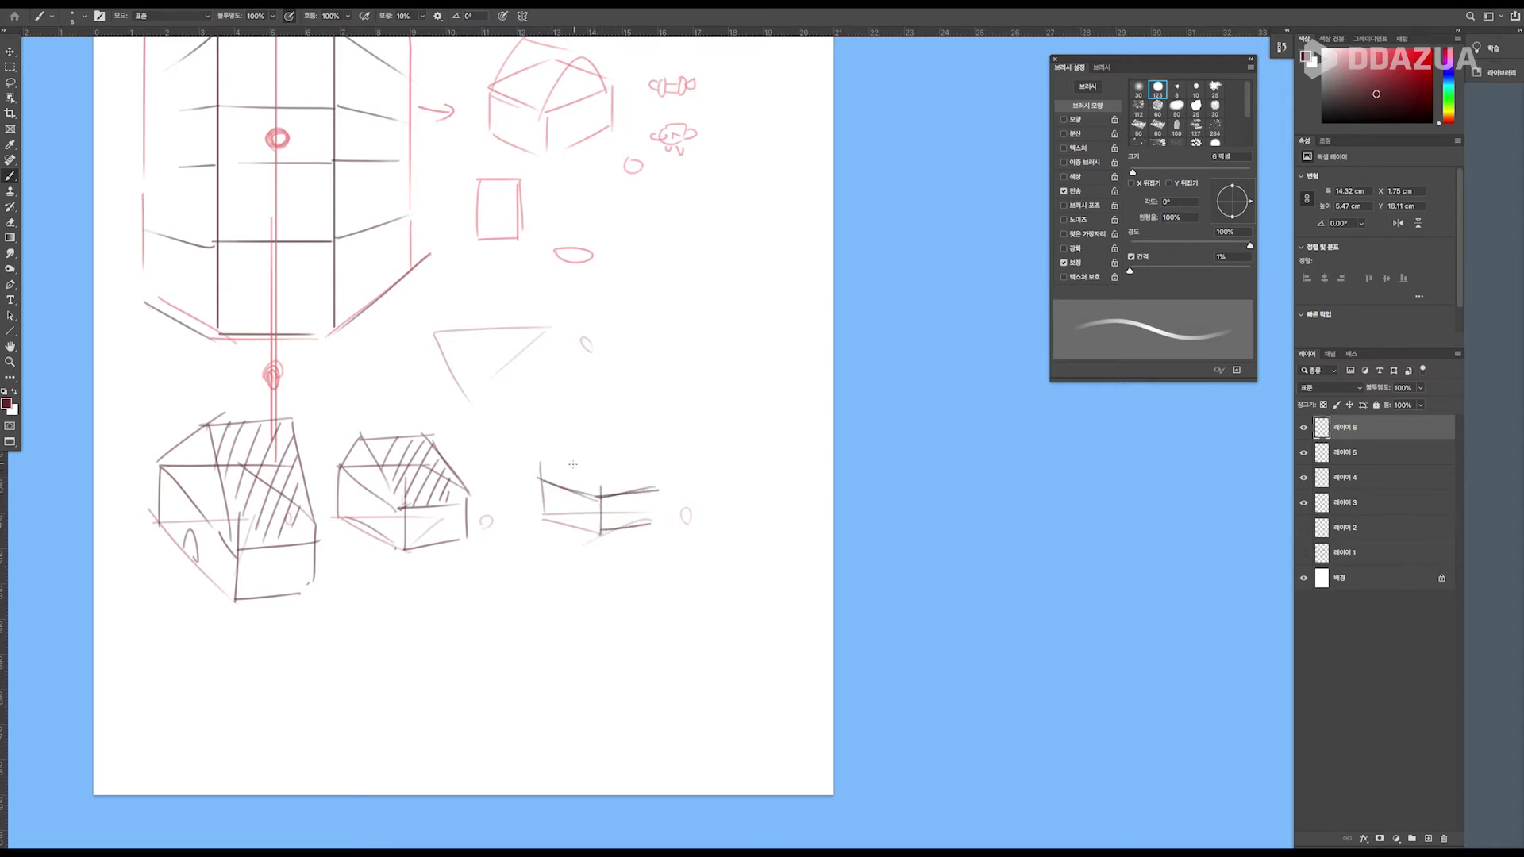
# Add a flattened pitched roof to the low box and hatch its slope.
pyautogui.moveTo(558, 462)
pyautogui.mouseDown()
pyautogui.moveTo(595, 496)
pyautogui.moveTo(559, 461)
pyautogui.moveTo(634, 451)
pyautogui.moveTo(611, 448)
pyautogui.moveTo(663, 484)
pyautogui.moveTo(656, 524)
pyautogui.mouseUp()
pyautogui.moveTo(591, 464); pyautogui.dragTo(584, 481)
pyautogui.moveTo(601, 458); pyautogui.dragTo(597, 487)
pyautogui.moveTo(616, 454); pyautogui.dragTo(613, 490)
pyautogui.moveTo(635, 461); pyautogui.dragTo(634, 489)
pyautogui.moveTo(651, 472); pyautogui.dragTo(643, 489)
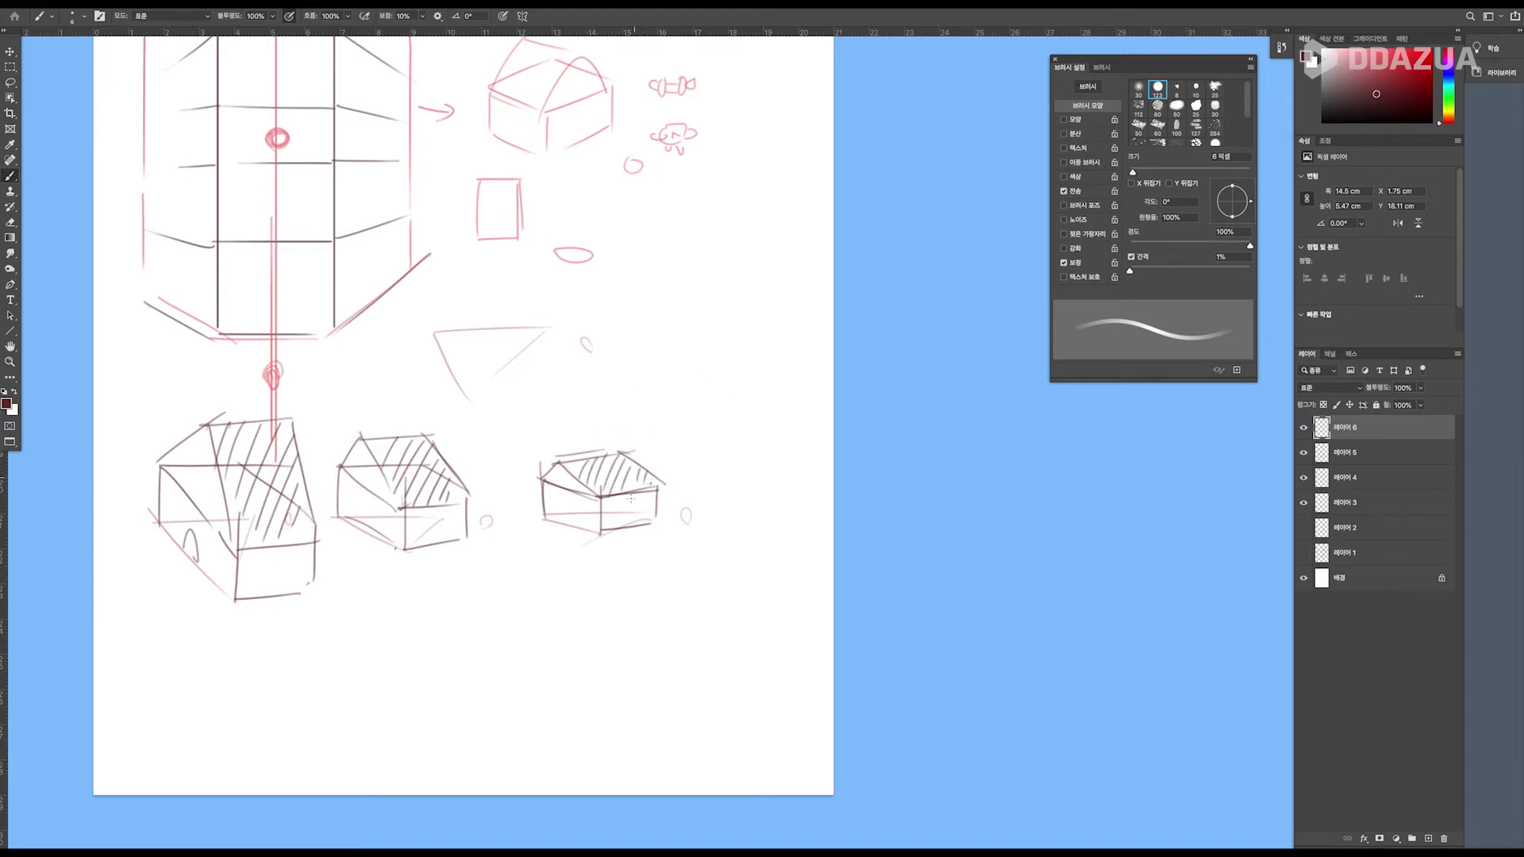
# Build a house shape with its roof outline on the separate upper triangle and mark an X beside it.
pyautogui.moveTo(433, 280)
pyautogui.mouseDown()
pyautogui.moveTo(432, 330)
pyautogui.moveTo(477, 406)
pyautogui.mouseUp()
pyautogui.moveTo(435, 272); pyautogui.dragTo(476, 357)
pyautogui.moveTo(474, 276)
pyautogui.mouseDown()
pyautogui.moveTo(569, 257)
pyautogui.moveTo(507, 260)
pyautogui.moveTo(478, 355)
pyautogui.moveTo(447, 278)
pyautogui.moveTo(423, 283)
pyautogui.moveTo(415, 342)
pyautogui.mouseUp()
pyautogui.moveTo(416, 327); pyautogui.dragTo(403, 342)
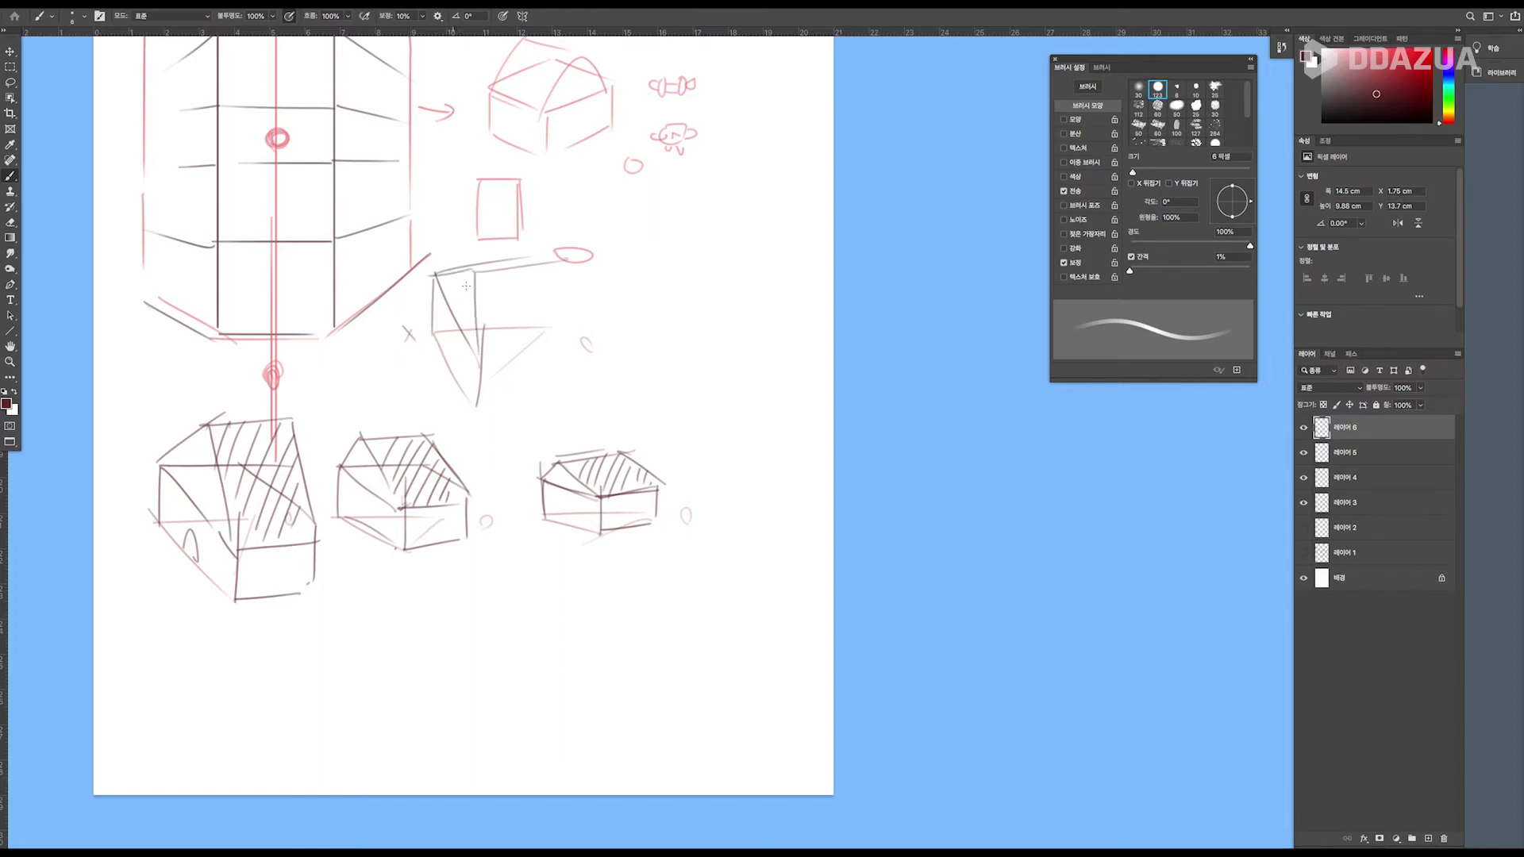
pyautogui.moveTo(576, 260); pyautogui.dragTo(596, 321)
pyautogui.moveTo(573, 263); pyautogui.dragTo(590, 336)
pyautogui.moveTo(484, 361); pyautogui.dragTo(593, 353)
pyautogui.moveTo(477, 404); pyautogui.dragTo(594, 395)
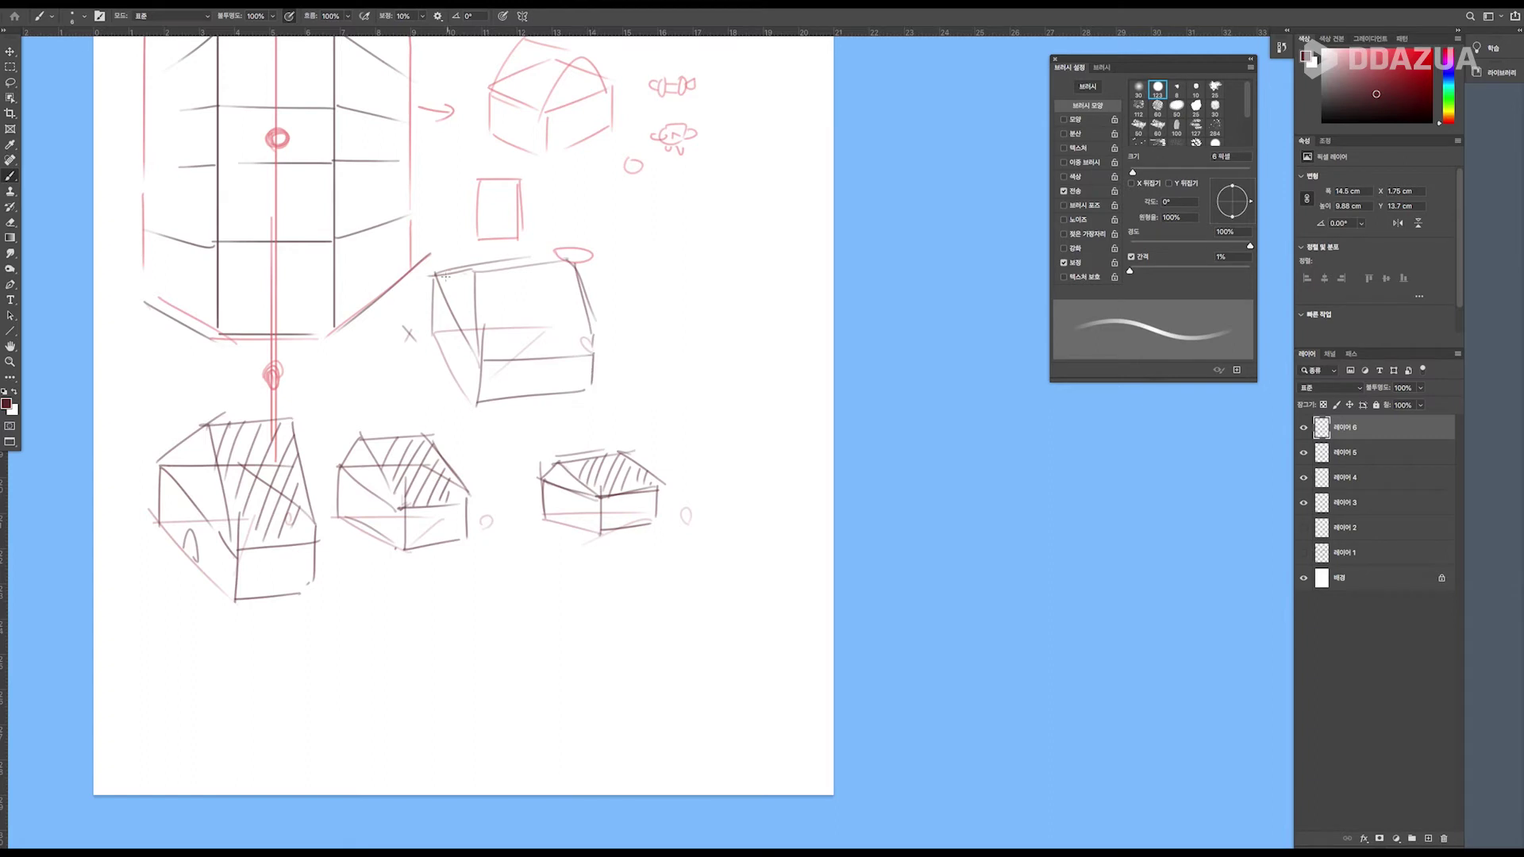
# Fill the roof slope of the upper house with diagonal hatching.
pyautogui.moveTo(504, 264)
pyautogui.mouseDown()
pyautogui.moveTo(484, 337)
pyautogui.moveTo(496, 341)
pyautogui.mouseUp()
pyautogui.moveTo(533, 264)
pyautogui.mouseDown()
pyautogui.moveTo(507, 343)
pyautogui.moveTo(521, 341)
pyautogui.mouseUp()
pyautogui.moveTo(561, 265)
pyautogui.mouseDown()
pyautogui.moveTo(534, 340)
pyautogui.moveTo(546, 345)
pyautogui.mouseUp()
pyautogui.moveTo(583, 285); pyautogui.dragTo(559, 353)
pyautogui.moveTo(588, 319); pyautogui.dragTo(574, 347)
pyautogui.moveTo(601, 312); pyautogui.dragTo(579, 356)
# On a new layer, draw straight bright red lines along the two base edges of the upper house.
pyautogui.moveTo(411, 495)
pyautogui.mouseDown()
pyautogui.moveTo(667, 594)
pyautogui.moveTo(487, 486)
pyautogui.mouseUp()
pyautogui.hotkey('ctrl', 'r')
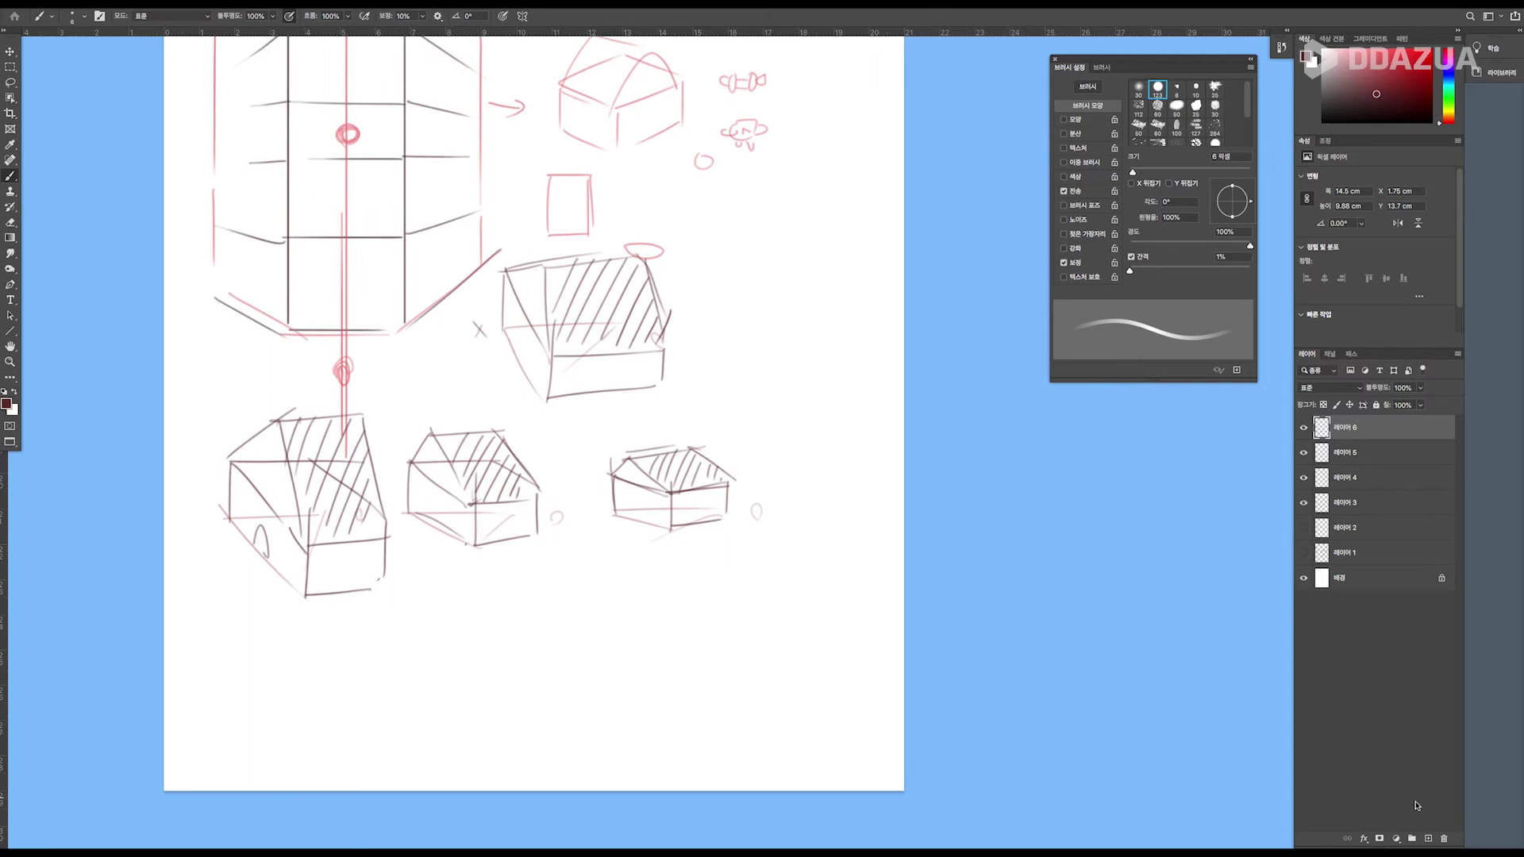
pyautogui.click(1427, 838)
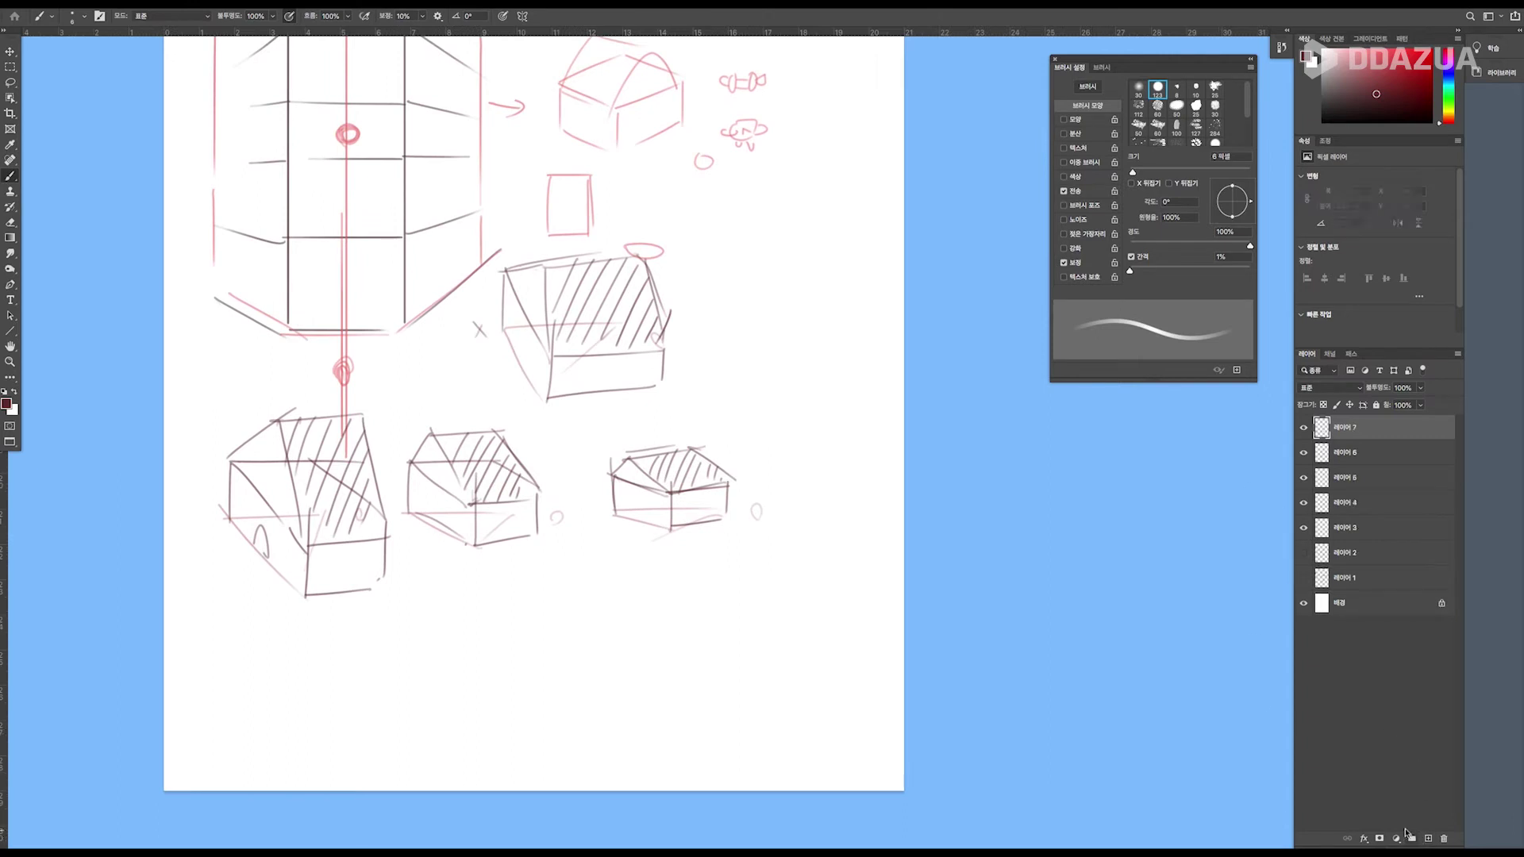
pyautogui.click(11, 331)
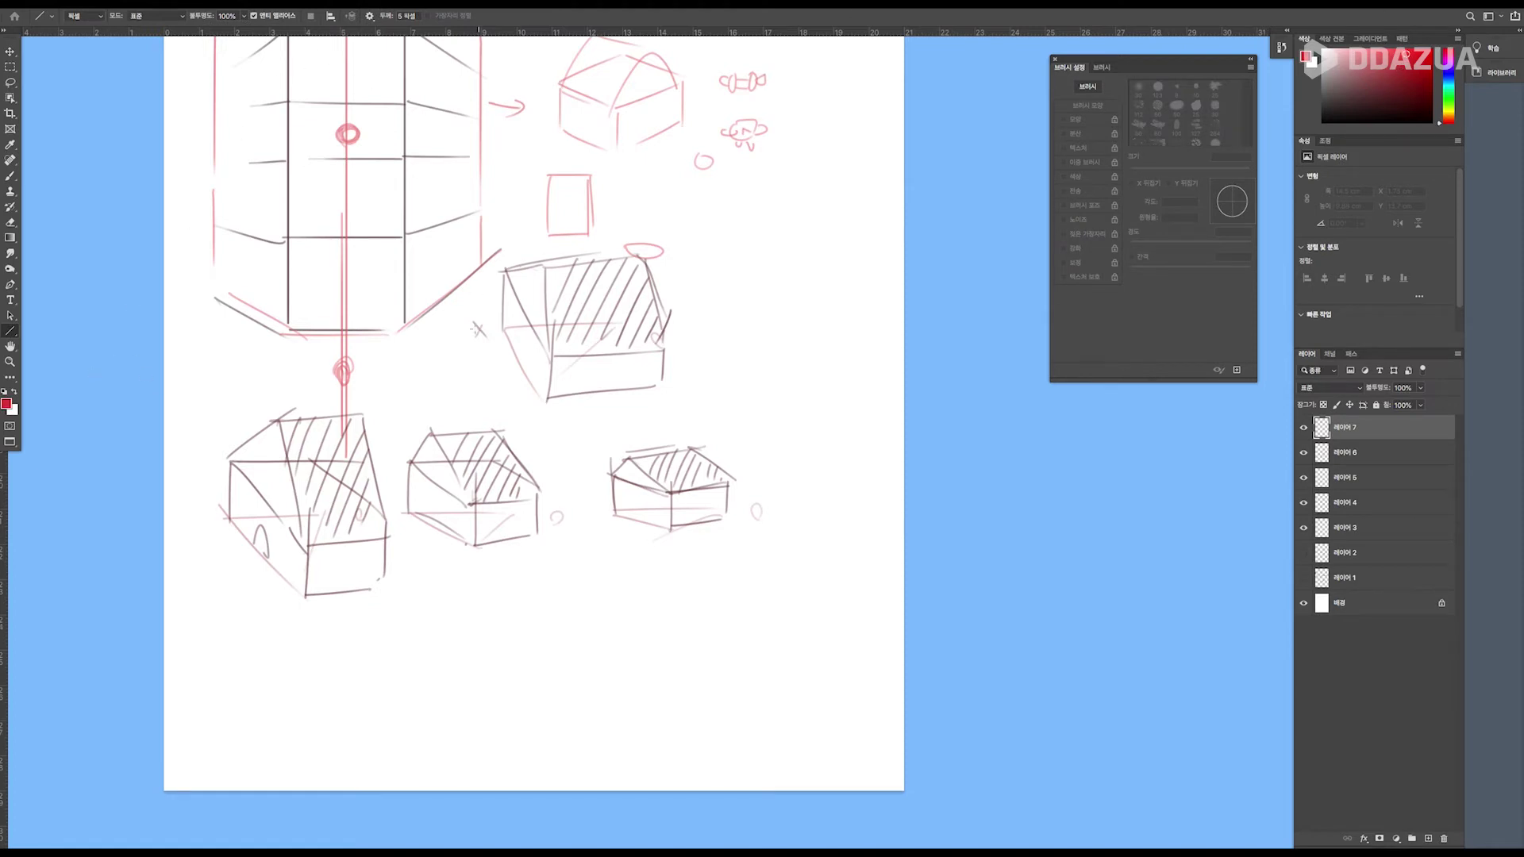
pyautogui.moveTo(481, 299); pyautogui.dragTo(570, 449)
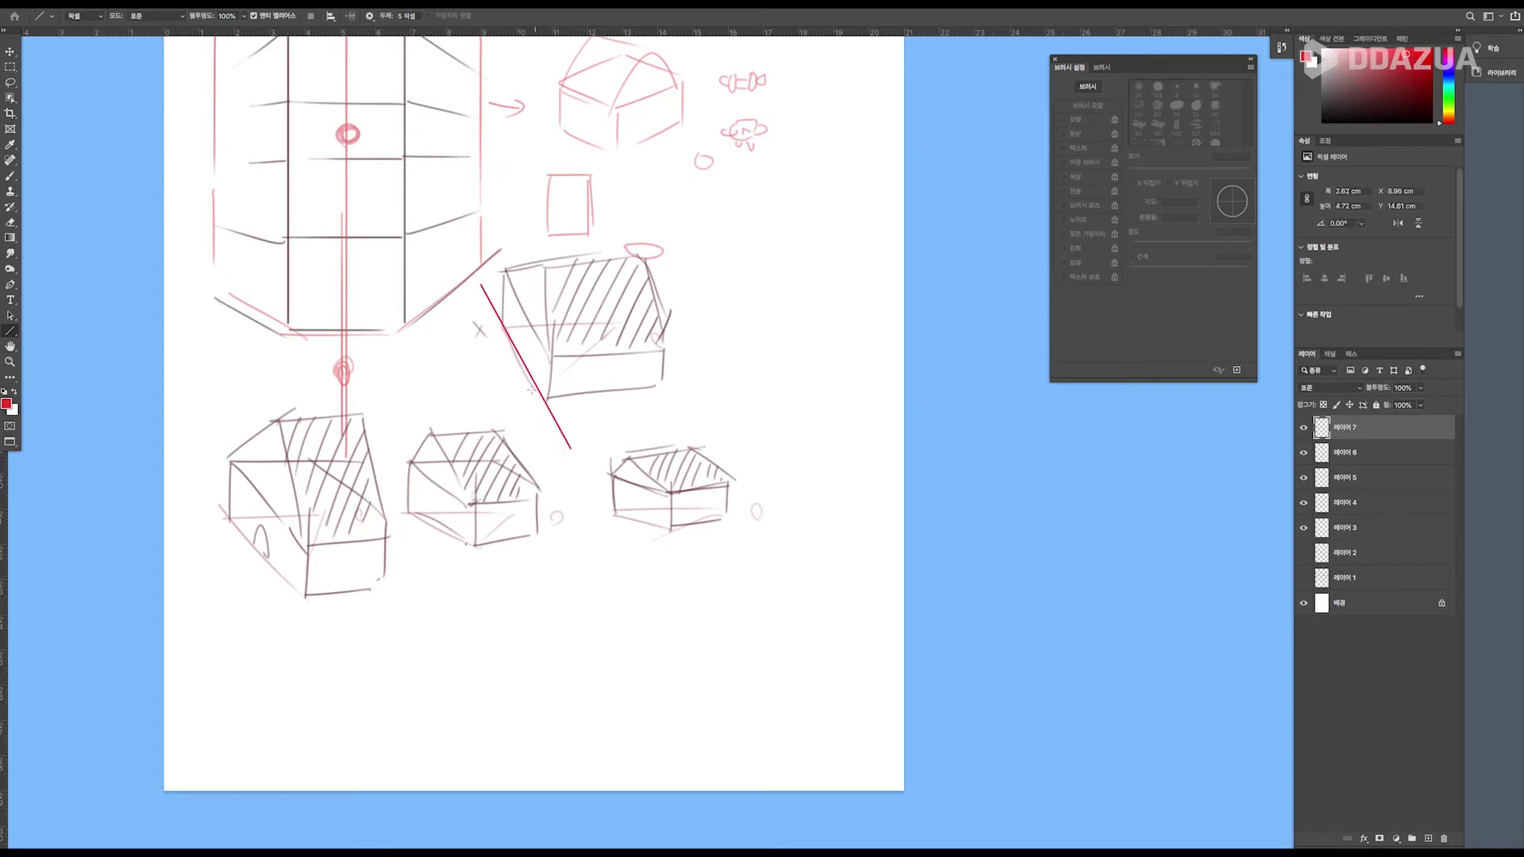
pyautogui.moveTo(494, 399); pyautogui.dragTo(704, 398)
# Draw crossing straight red lines along the base edges of the three lower houses.
pyautogui.moveTo(197, 486); pyautogui.dragTo(359, 651)
pyautogui.moveTo(236, 592); pyautogui.dragTo(437, 592)
pyautogui.moveTo(392, 502); pyautogui.dragTo(530, 574)
pyautogui.moveTo(448, 548); pyautogui.dragTo(743, 553)
pyautogui.moveTo(626, 538); pyautogui.dragTo(764, 510)
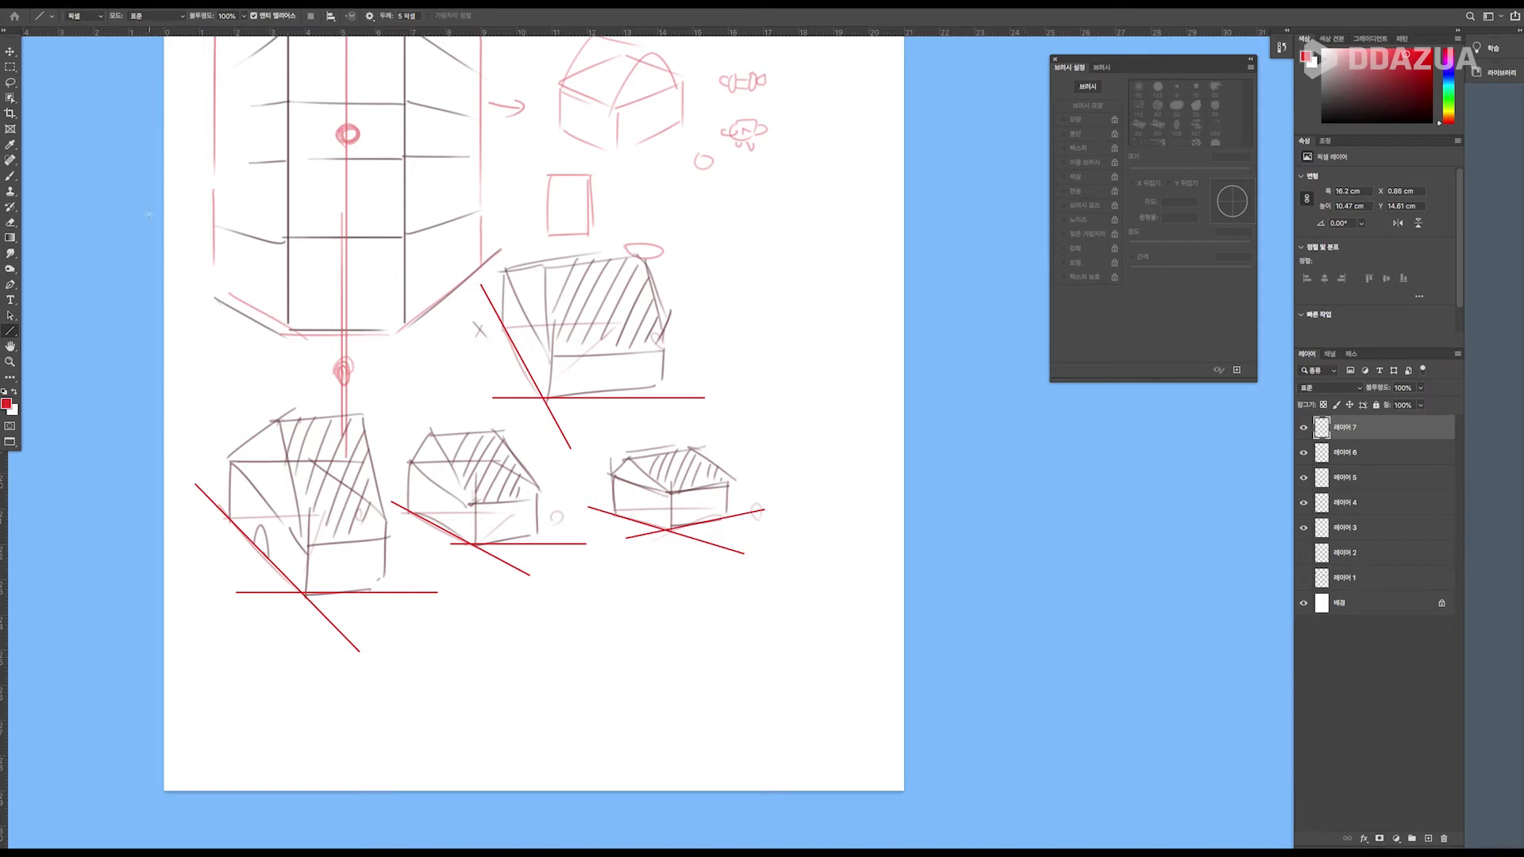
# On a new layer, sketch a red cylinder above the upper house and a narrower, flatter-topped cylinder crossed out beside it.
pyautogui.click(1428, 839)
pyautogui.moveTo(686, 317); pyautogui.dragTo(552, 412)
pyautogui.press('b')
pyautogui.moveTo(567, 306)
pyautogui.mouseDown()
pyautogui.moveTo(561, 321)
pyautogui.moveTo(591, 307)
pyautogui.moveTo(548, 321)
pyautogui.moveTo(547, 371)
pyautogui.moveTo(591, 362)
pyautogui.mouseUp()
pyautogui.moveTo(596, 310); pyautogui.dragTo(589, 364)
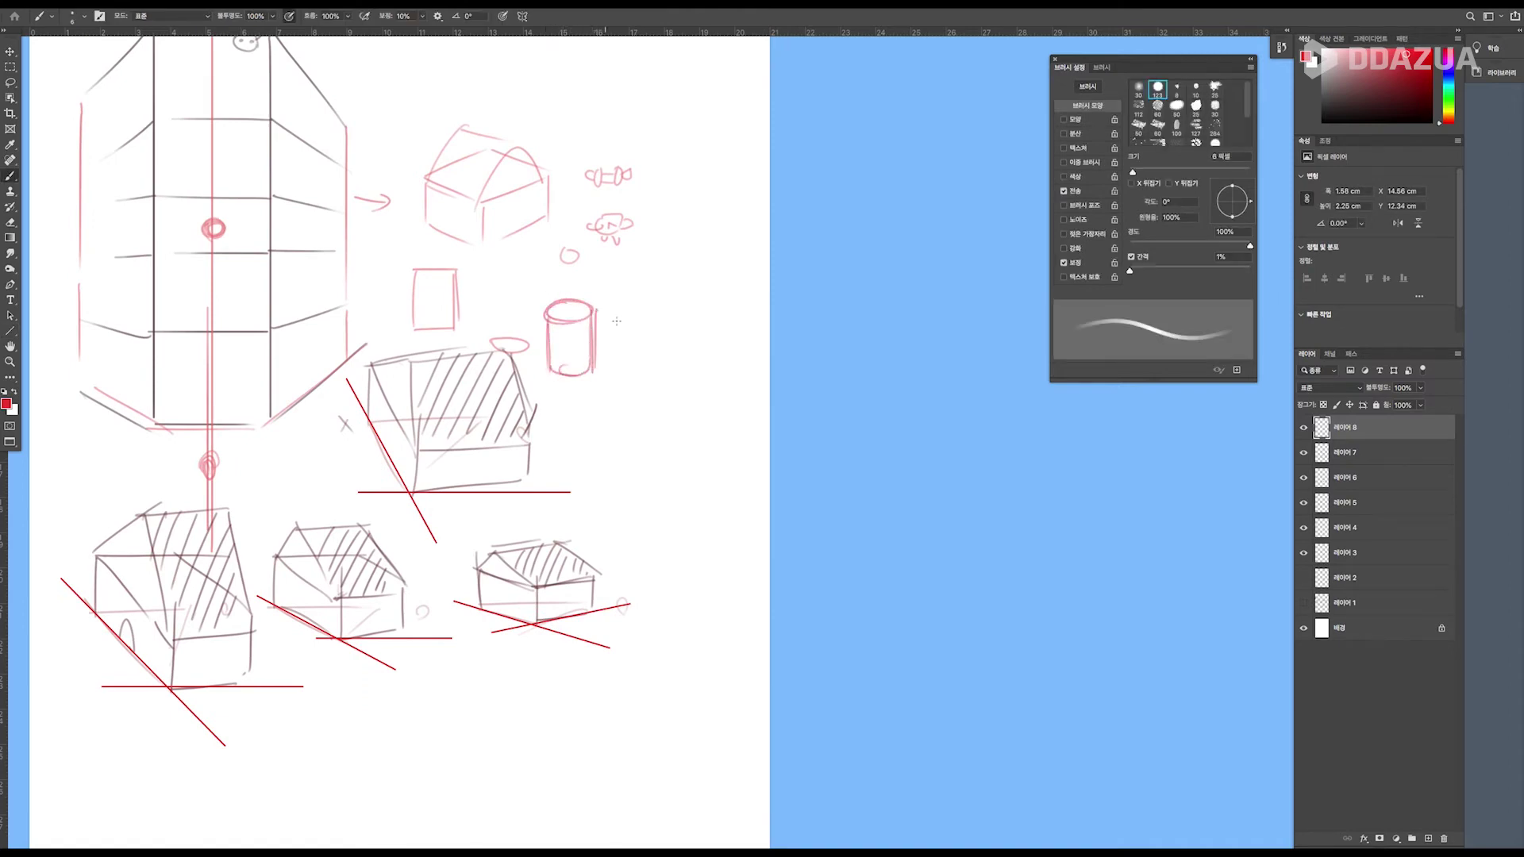
pyautogui.moveTo(648, 313)
pyautogui.mouseDown()
pyautogui.moveTo(669, 316)
pyautogui.moveTo(630, 341)
pyautogui.moveTo(629, 363)
pyautogui.moveTo(669, 364)
pyautogui.moveTo(627, 374)
pyautogui.mouseUp()
pyautogui.moveTo(625, 314); pyautogui.dragTo(693, 370)
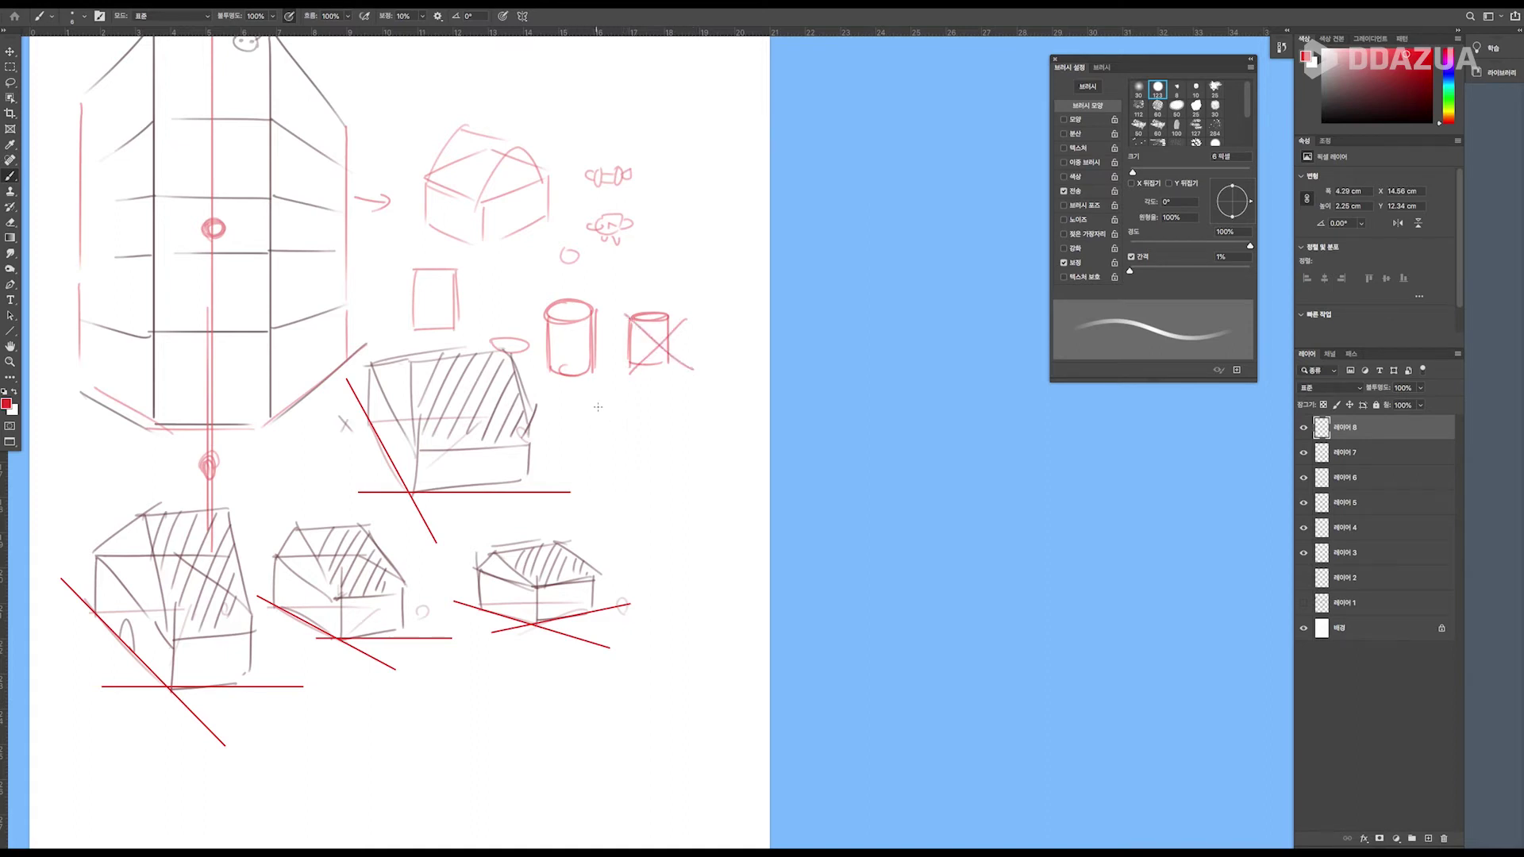
# Doodle a seated character in a hat and a second figure below the cylinders, and circle the first cylinder.
pyautogui.moveTo(591, 412)
pyautogui.mouseDown()
pyautogui.moveTo(634, 416)
pyautogui.moveTo(596, 426)
pyautogui.moveTo(635, 430)
pyautogui.moveTo(587, 418)
pyautogui.moveTo(621, 423)
pyautogui.moveTo(594, 433)
pyautogui.moveTo(637, 451)
pyautogui.moveTo(622, 463)
pyautogui.moveTo(638, 450)
pyautogui.moveTo(594, 446)
pyautogui.moveTo(595, 467)
pyautogui.moveTo(620, 468)
pyautogui.moveTo(597, 444)
pyautogui.moveTo(606, 454)
pyautogui.mouseUp()
pyautogui.moveTo(607, 445); pyautogui.dragTo(615, 460)
pyautogui.moveTo(588, 410)
pyautogui.mouseDown()
pyautogui.moveTo(621, 398)
pyautogui.moveTo(629, 427)
pyautogui.mouseUp()
pyautogui.moveTo(627, 408)
pyautogui.mouseDown()
pyautogui.moveTo(613, 437)
pyautogui.moveTo(634, 405)
pyautogui.moveTo(632, 417)
pyautogui.moveTo(618, 383)
pyautogui.moveTo(622, 404)
pyautogui.moveTo(586, 446)
pyautogui.mouseUp()
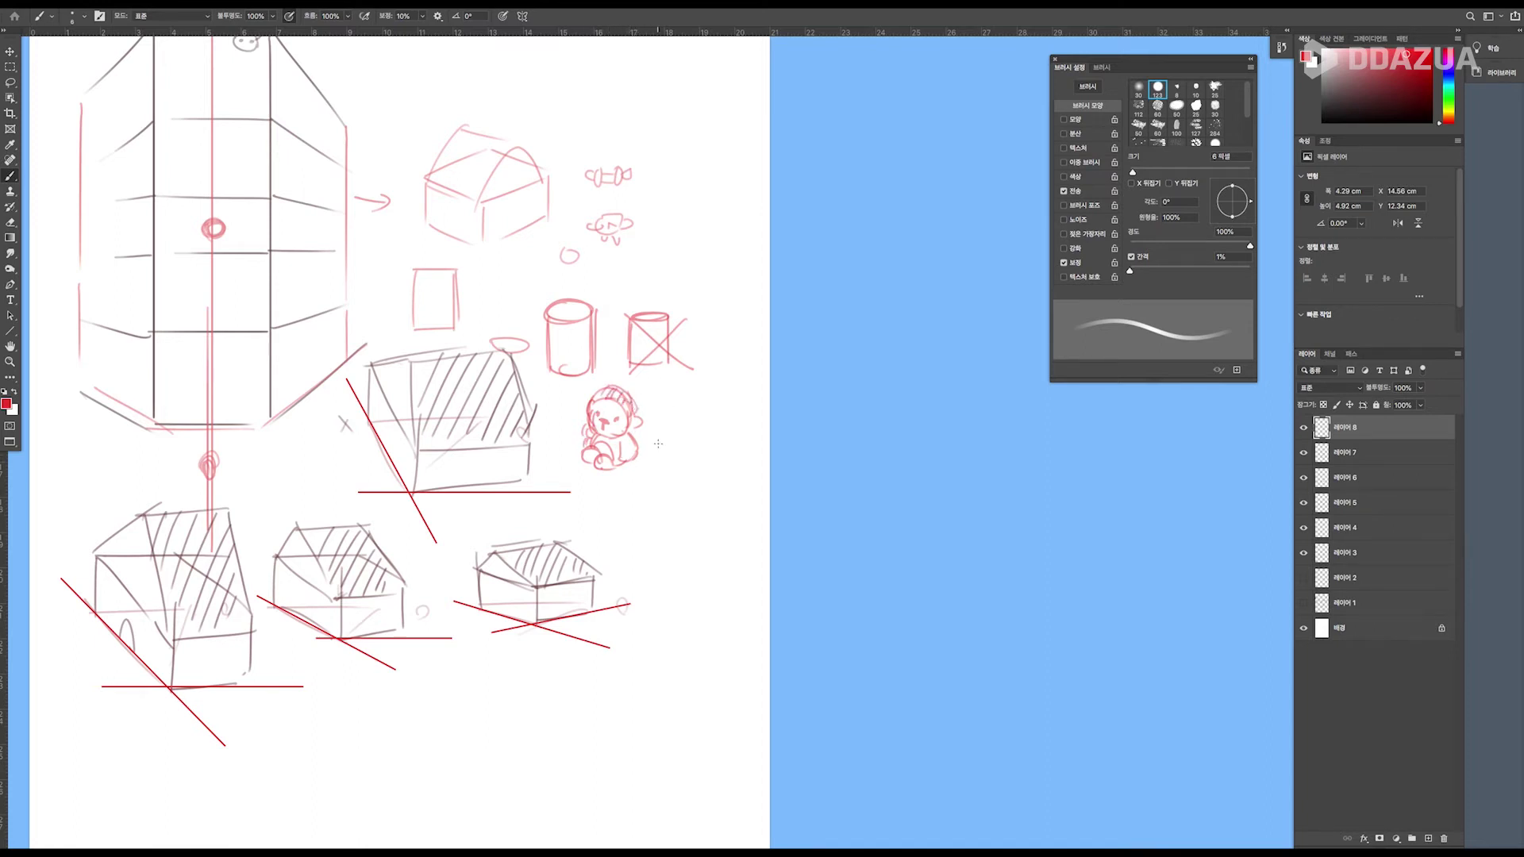
pyautogui.moveTo(663, 432)
pyautogui.mouseDown()
pyautogui.moveTo(676, 450)
pyautogui.moveTo(658, 418)
pyautogui.moveTo(705, 432)
pyautogui.moveTo(682, 453)
pyautogui.moveTo(708, 443)
pyautogui.moveTo(721, 397)
pyautogui.moveTo(731, 420)
pyautogui.moveTo(678, 425)
pyautogui.mouseUp()
pyautogui.moveTo(592, 391)
pyautogui.mouseDown()
pyautogui.moveTo(512, 325)
pyautogui.moveTo(601, 366)
pyautogui.mouseUp()
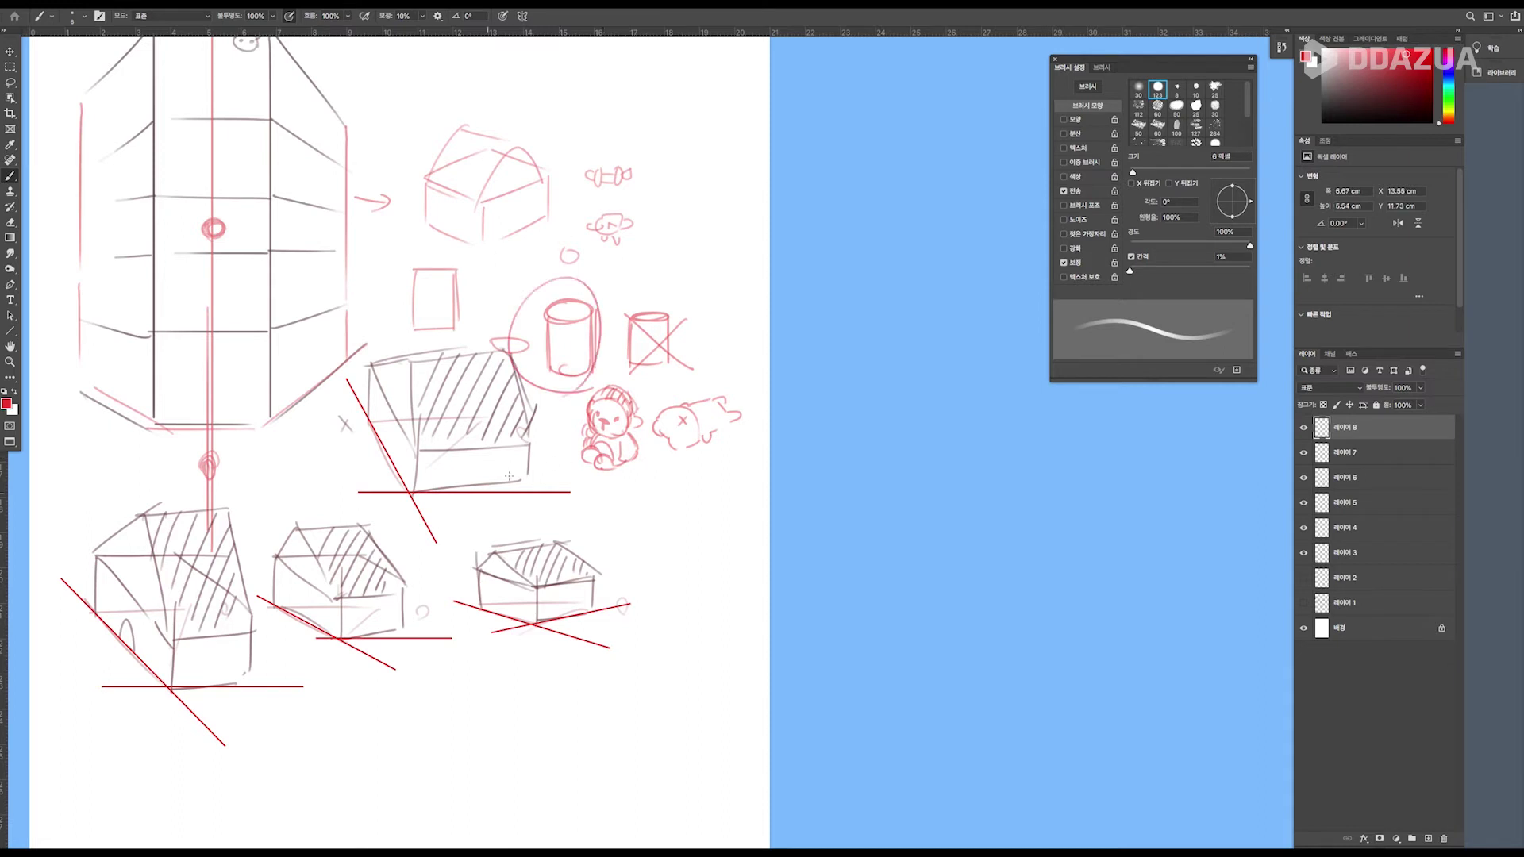
# Draw two red arrows in a row beneath the characters and write a circled Korean note under them.
pyautogui.moveTo(559, 475); pyautogui.dragTo(663, 473)
pyautogui.moveTo(667, 475); pyautogui.dragTo(703, 474)
pyautogui.moveTo(692, 469)
pyautogui.mouseDown()
pyautogui.moveTo(614, 499)
pyautogui.moveTo(637, 492)
pyautogui.moveTo(664, 508)
pyautogui.mouseUp()
pyautogui.moveTo(659, 505); pyautogui.dragTo(672, 511)
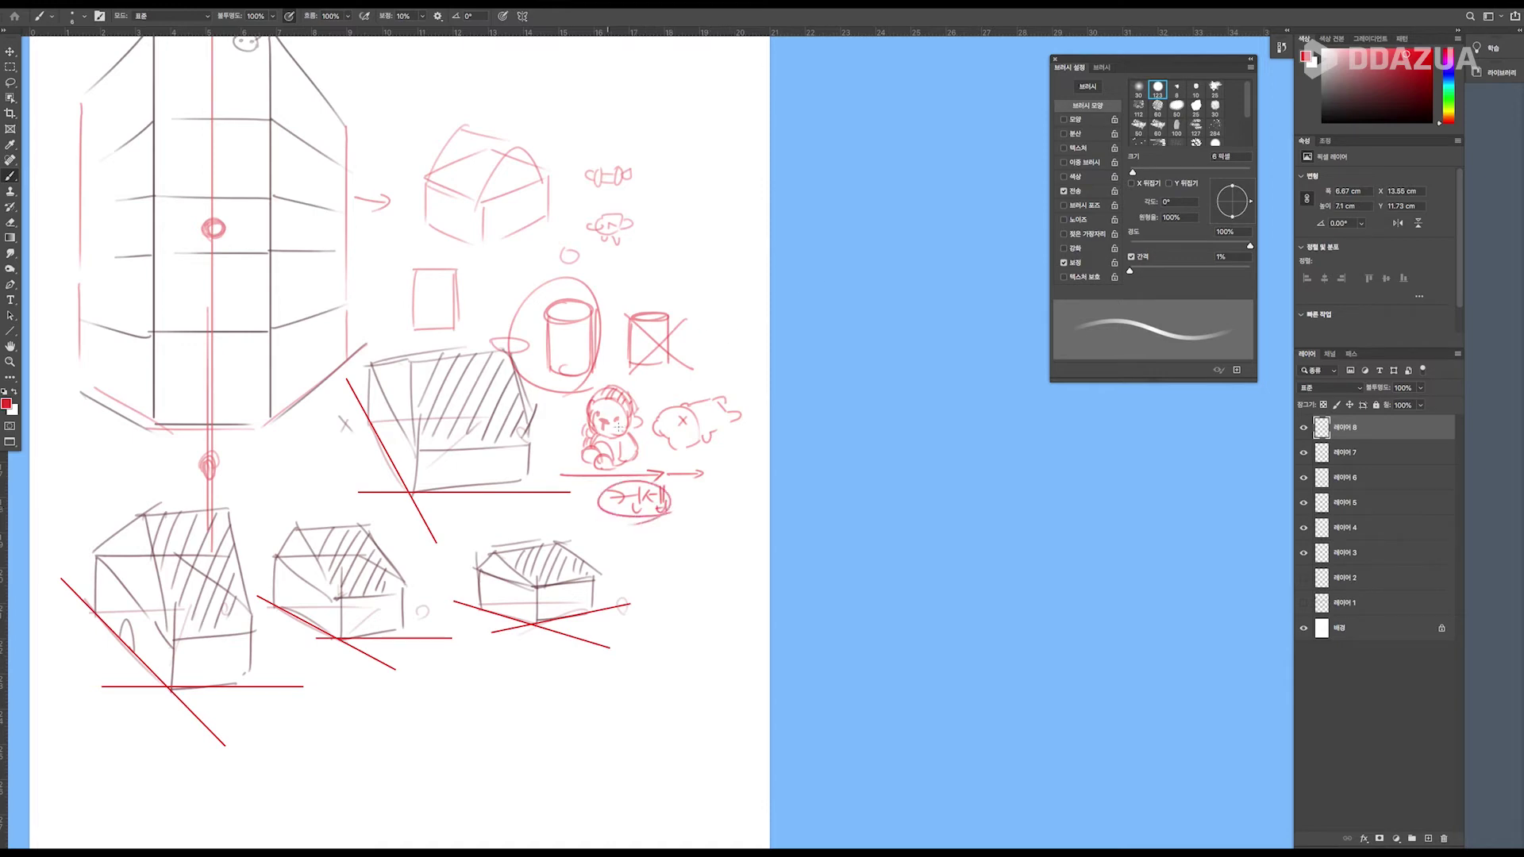
# Hide sketch layers 3 to 8, leaving only the white background.
pyautogui.moveTo(401, 432)
pyautogui.mouseDown()
pyautogui.moveTo(529, 548)
pyautogui.moveTo(516, 508)
pyautogui.moveTo(531, 465)
pyautogui.moveTo(493, 412)
pyautogui.mouseUp()
pyautogui.hotkey('ctrl', 'r')
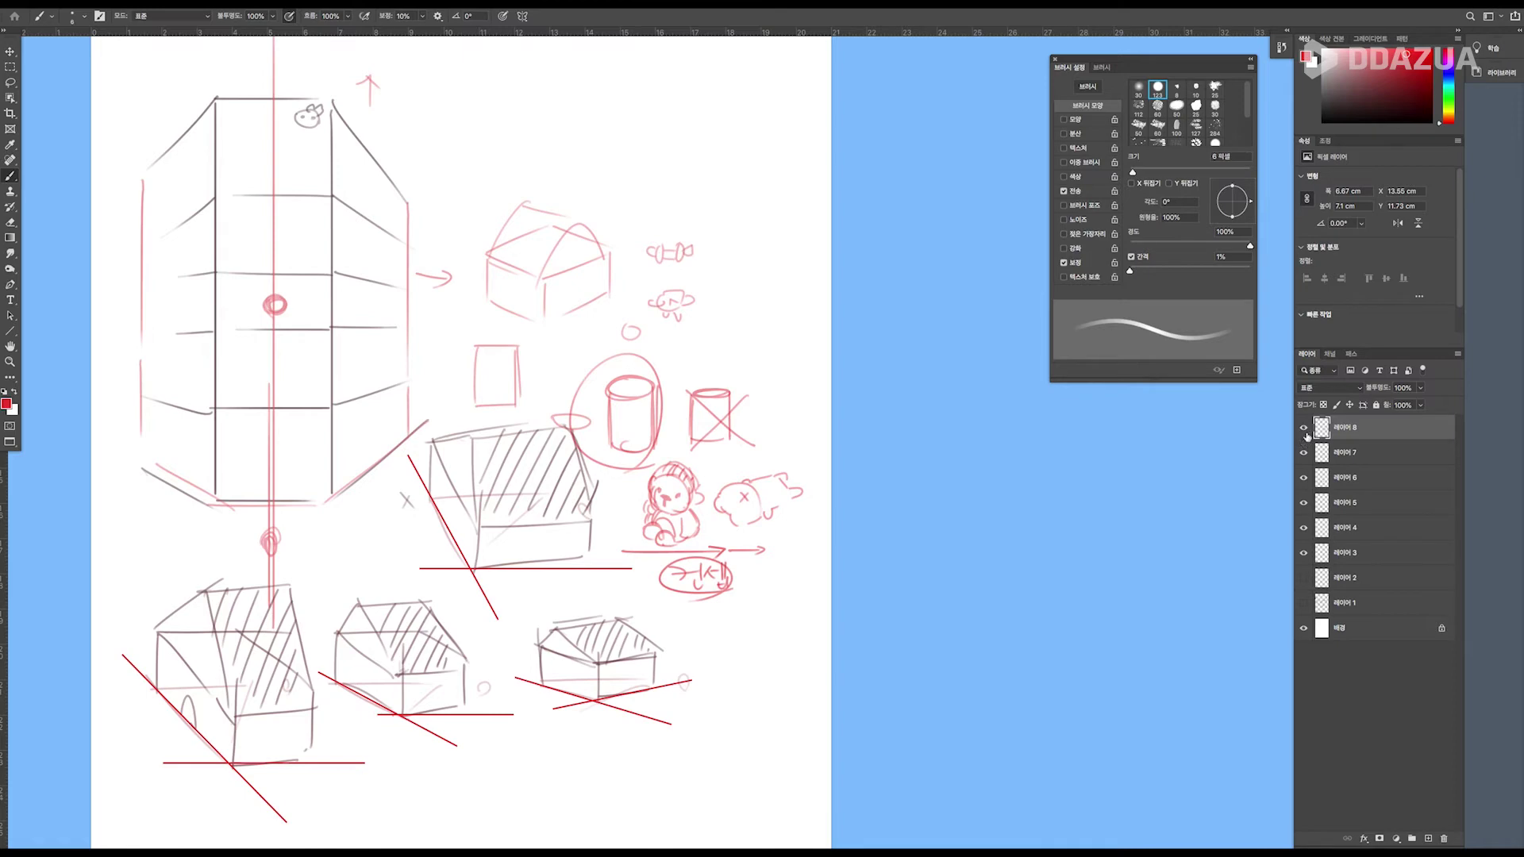
pyautogui.moveTo(1303, 429)
pyautogui.mouseDown()
pyautogui.moveTo(1302, 560)
pyautogui.moveTo(1298, 517)
pyautogui.mouseUp()
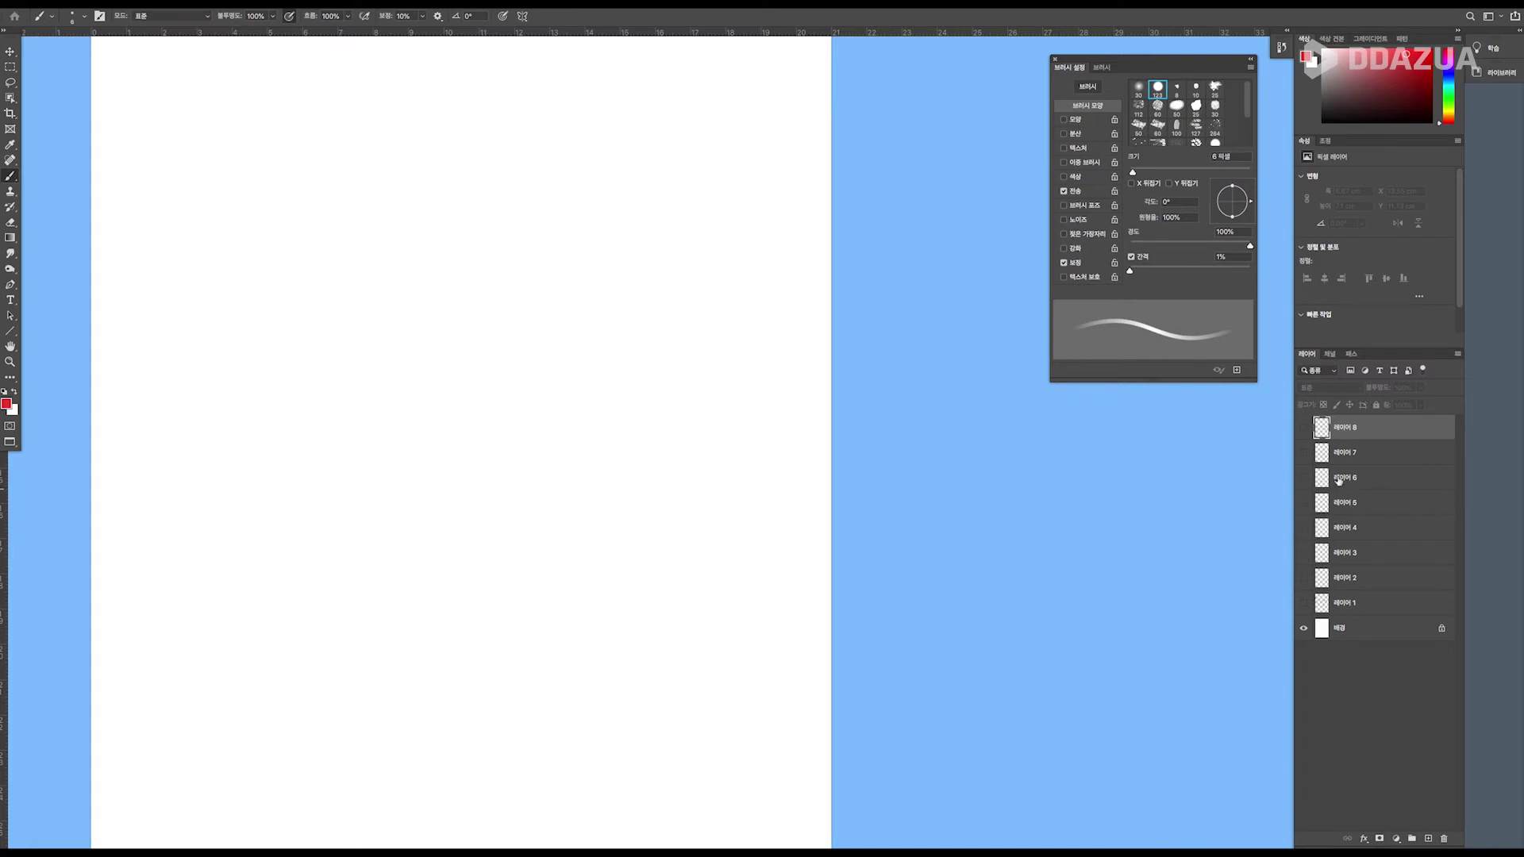
# On a new layer, draw a red horizontal line about 10.9 cm long near the page's upper edge with the Line tool.
pyautogui.click(1428, 838)
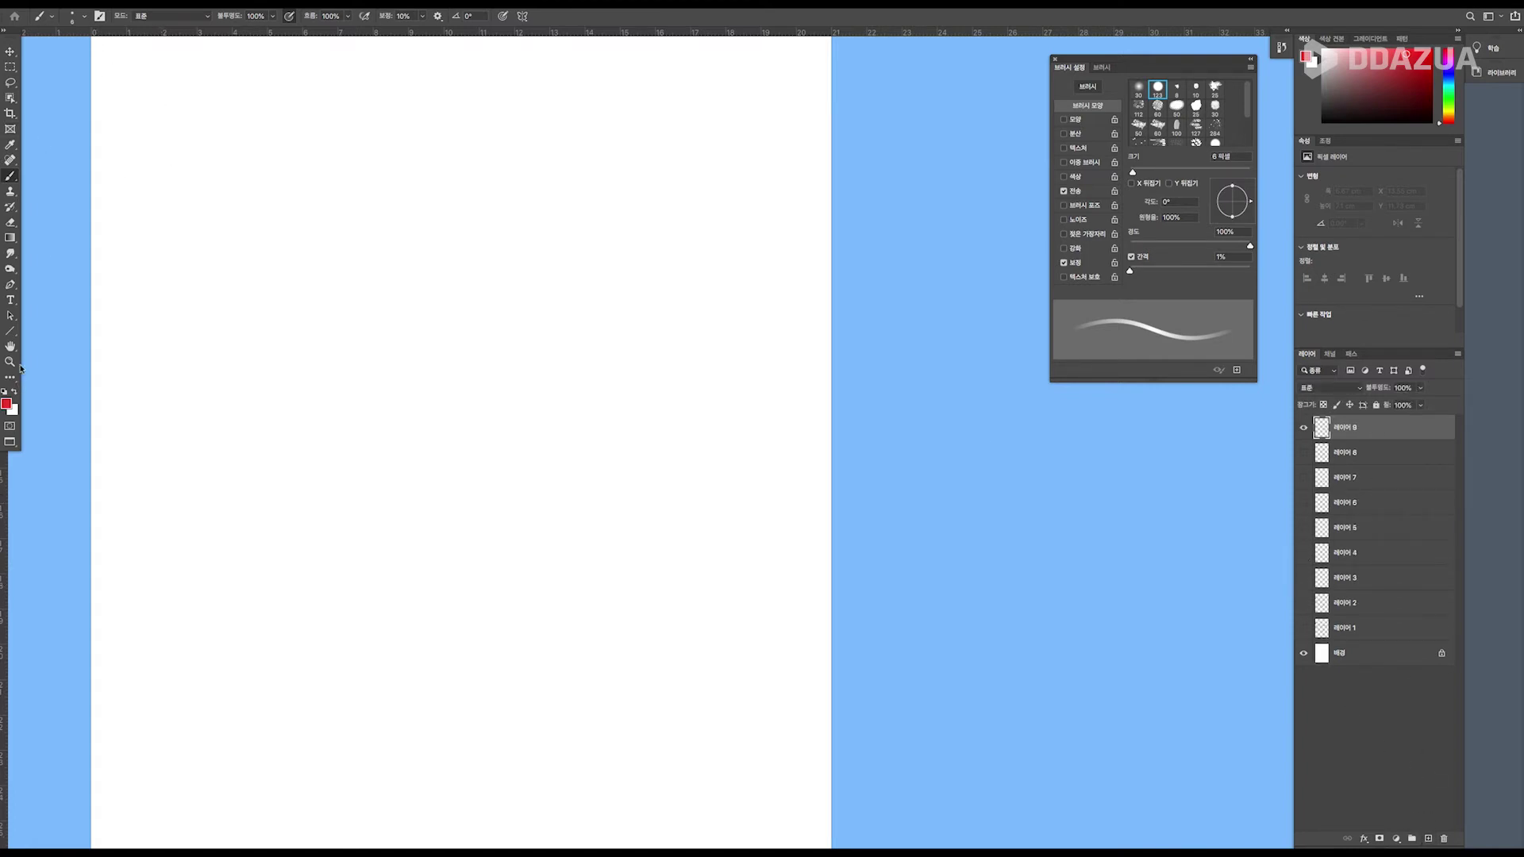
pyautogui.click(11, 331)
pyautogui.moveTo(161, 146); pyautogui.dragTo(544, 146)
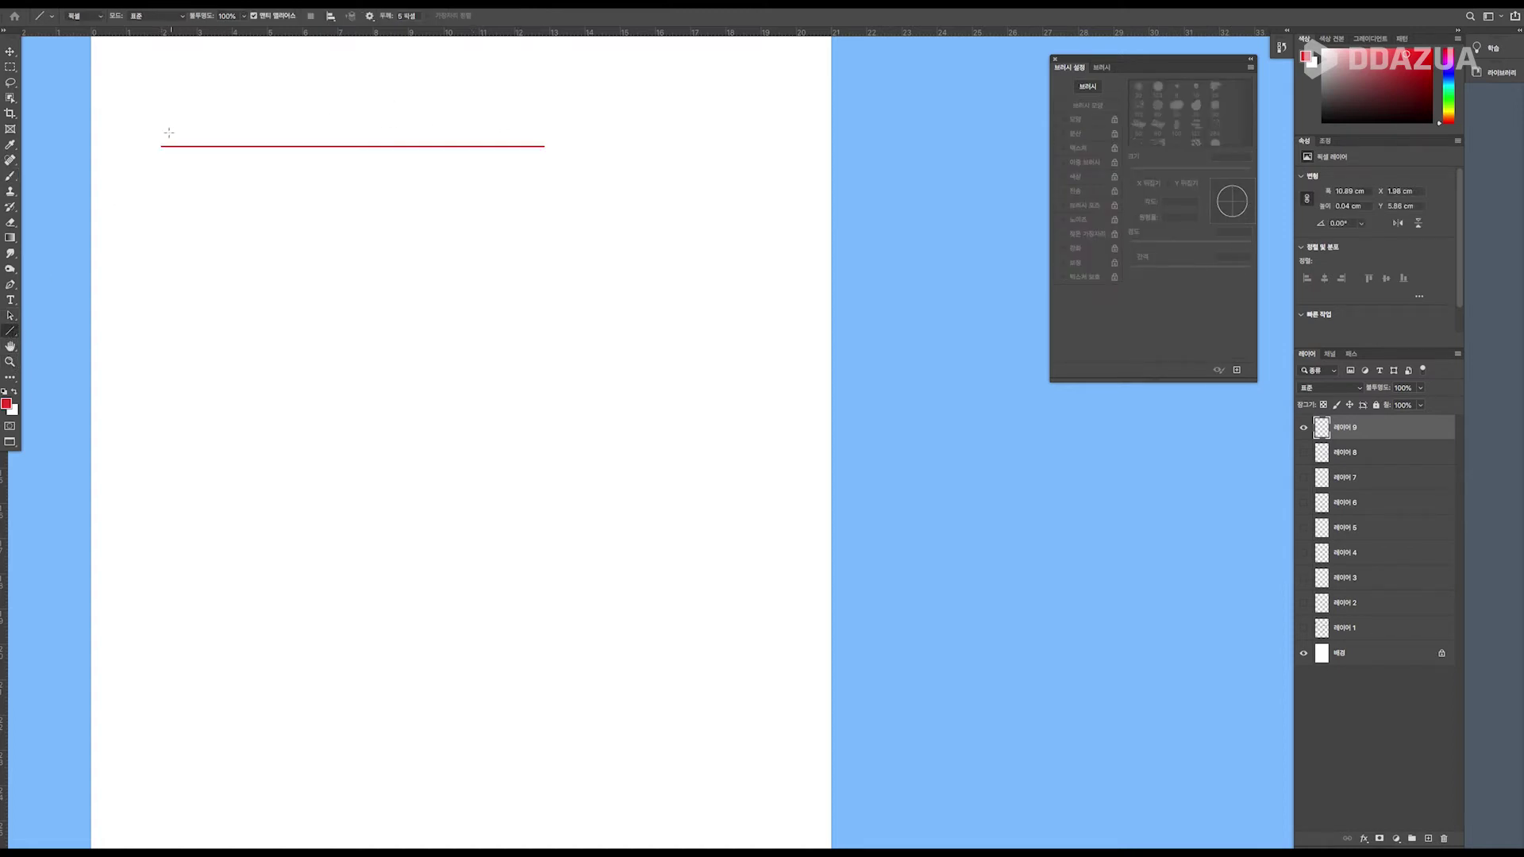
# Add a short and a long 45° red line running down from the start of the horizontal line, the long one spanning about 13.9 cm.
pyautogui.moveTo(174, 139)
pyautogui.mouseDown()
pyautogui.moveTo(302, 223)
pyautogui.moveTo(278, 245)
pyautogui.moveTo(248, 230)
pyautogui.moveTo(263, 230)
pyautogui.mouseUp()
pyautogui.moveTo(225, 299); pyautogui.dragTo(222, 433)
pyautogui.hotkey('ctrl', 'r')
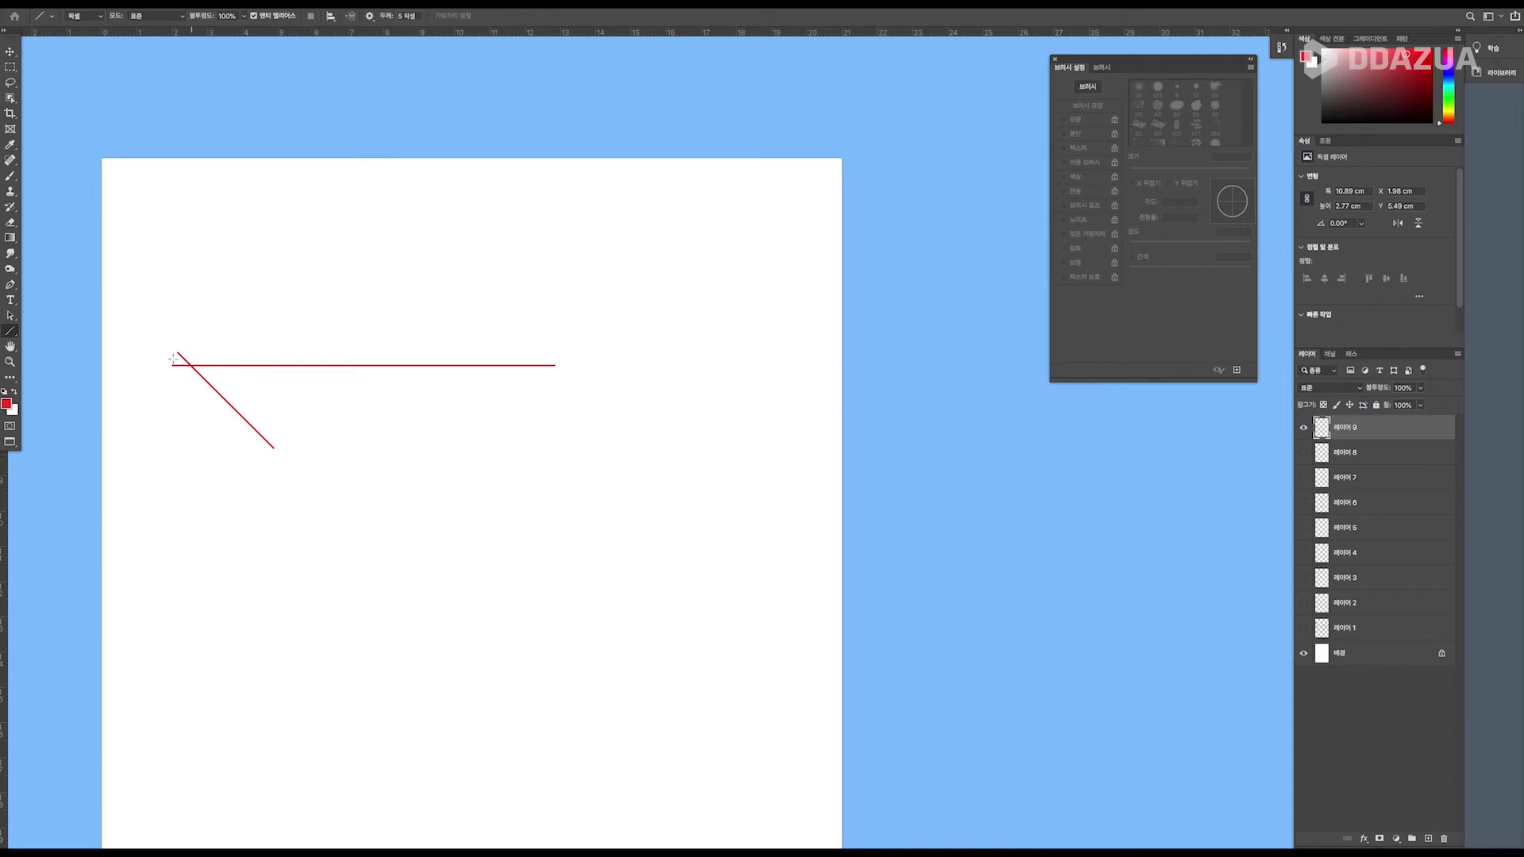
pyautogui.moveTo(334, 488); pyautogui.dragTo(331, 394)
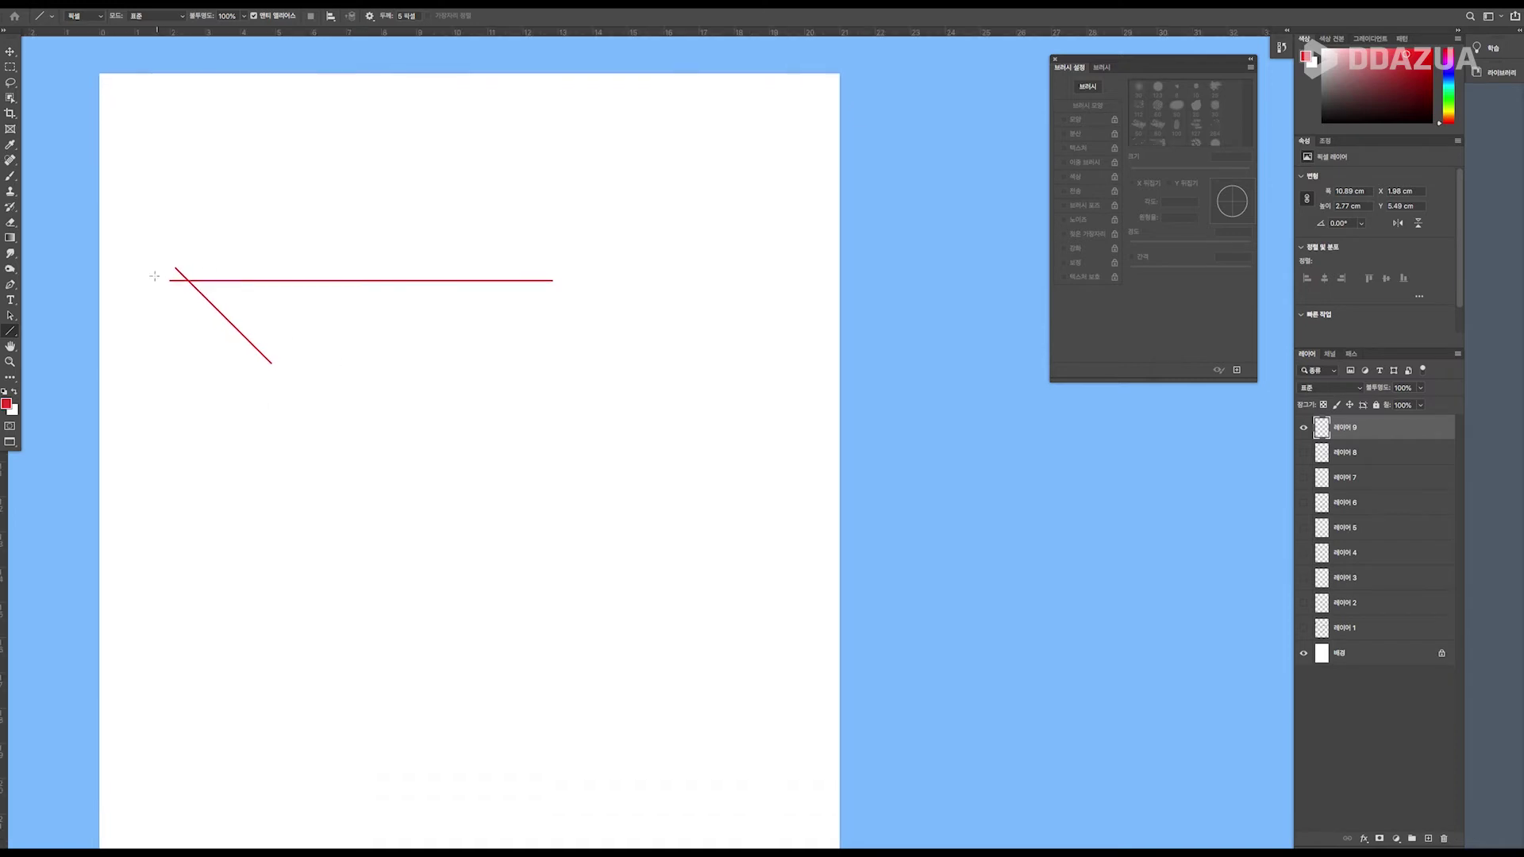
pyautogui.moveTo(168, 250); pyautogui.dragTo(653, 764)
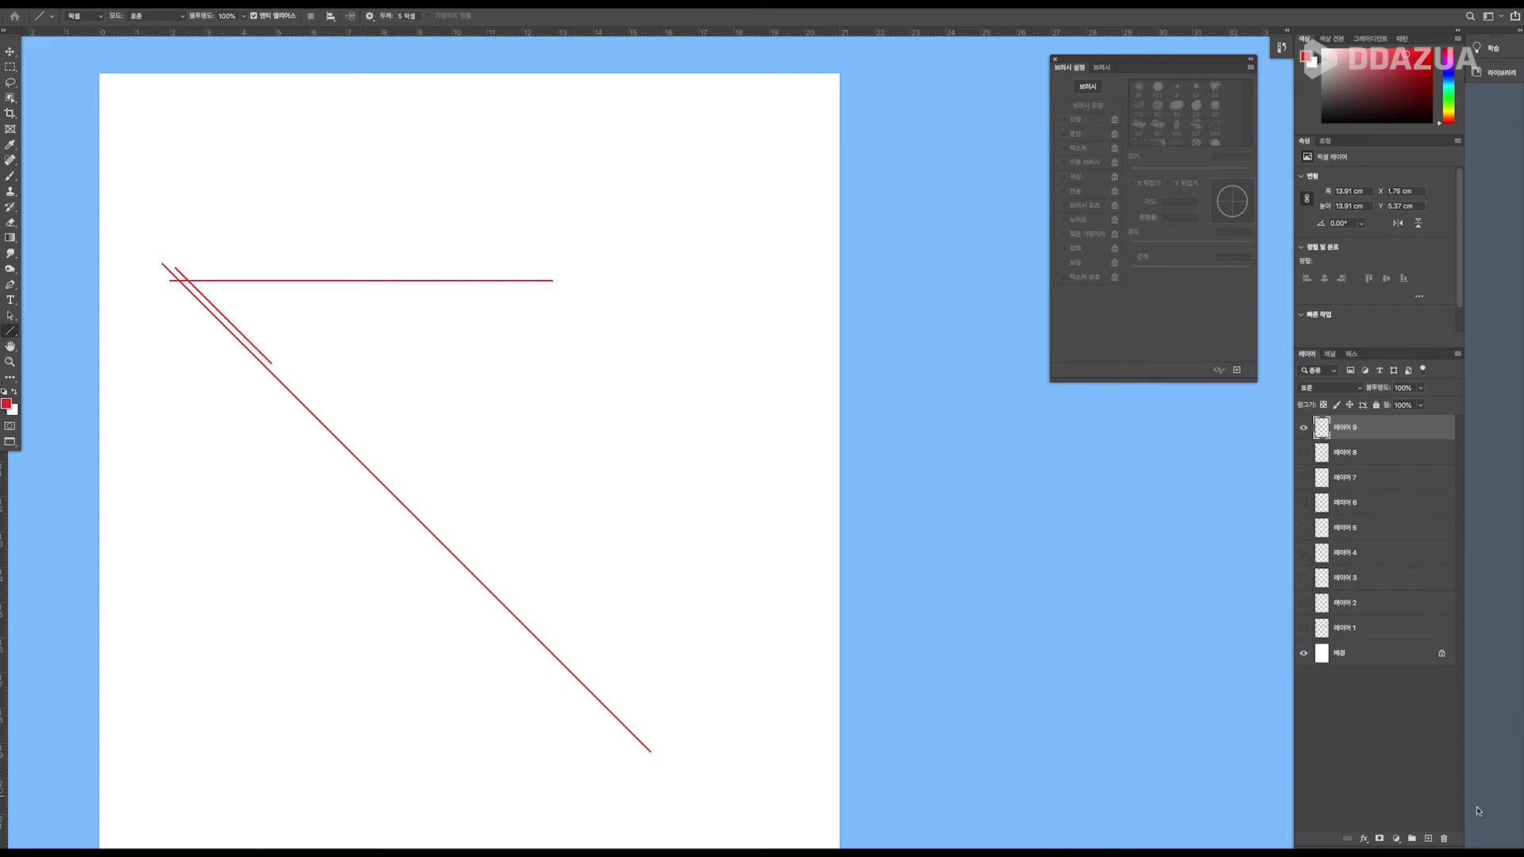
# On another new layer, brush a circle in muted dark red around the point where the red guide lines meet.
pyautogui.click(1429, 839)
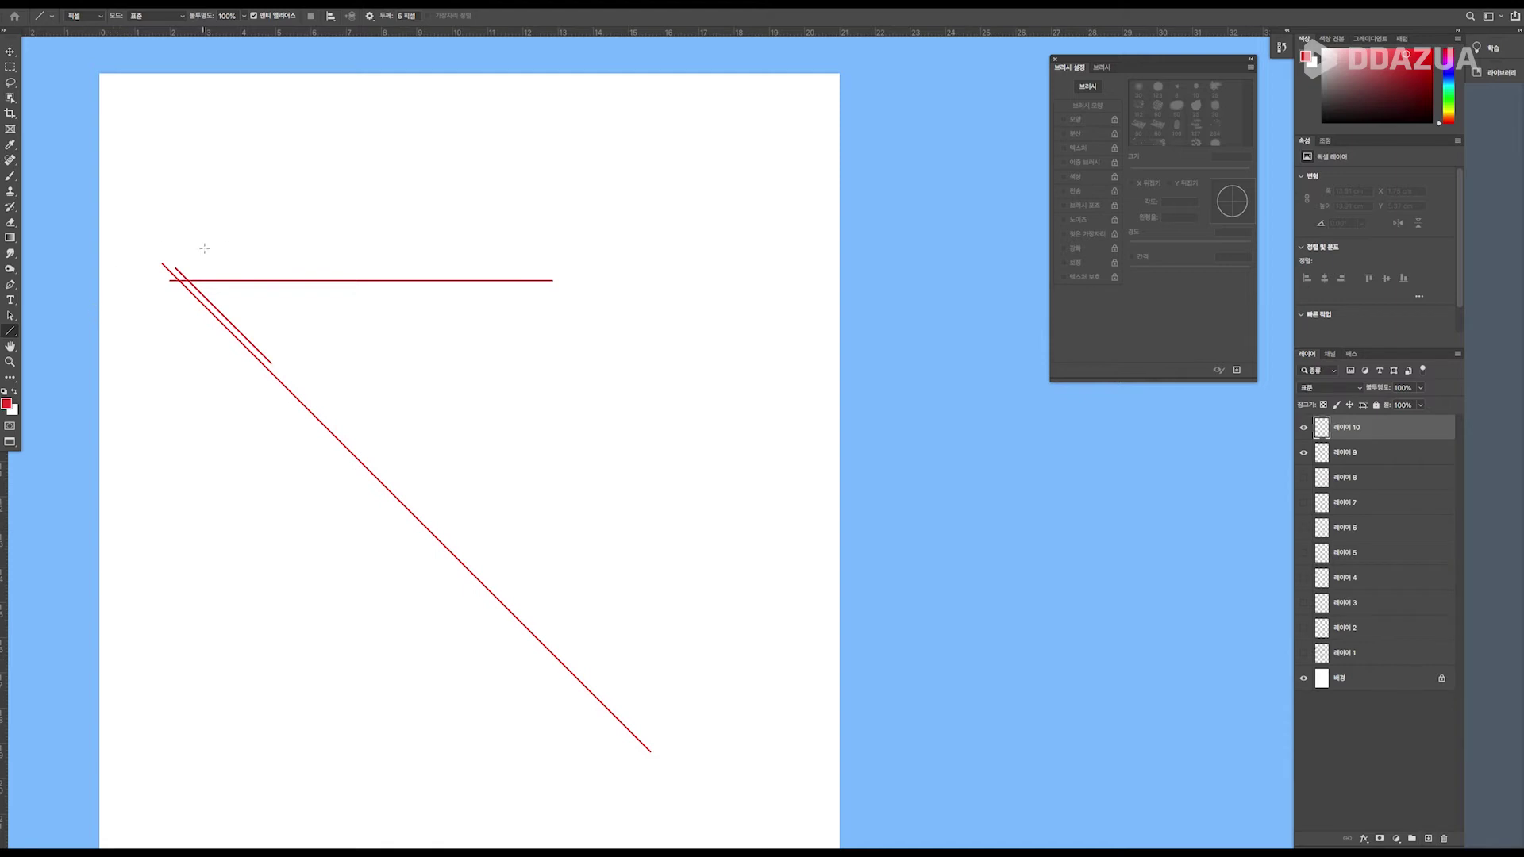
pyautogui.press('b')
pyautogui.click(1366, 89)
pyautogui.moveTo(168, 312); pyautogui.dragTo(147, 314)
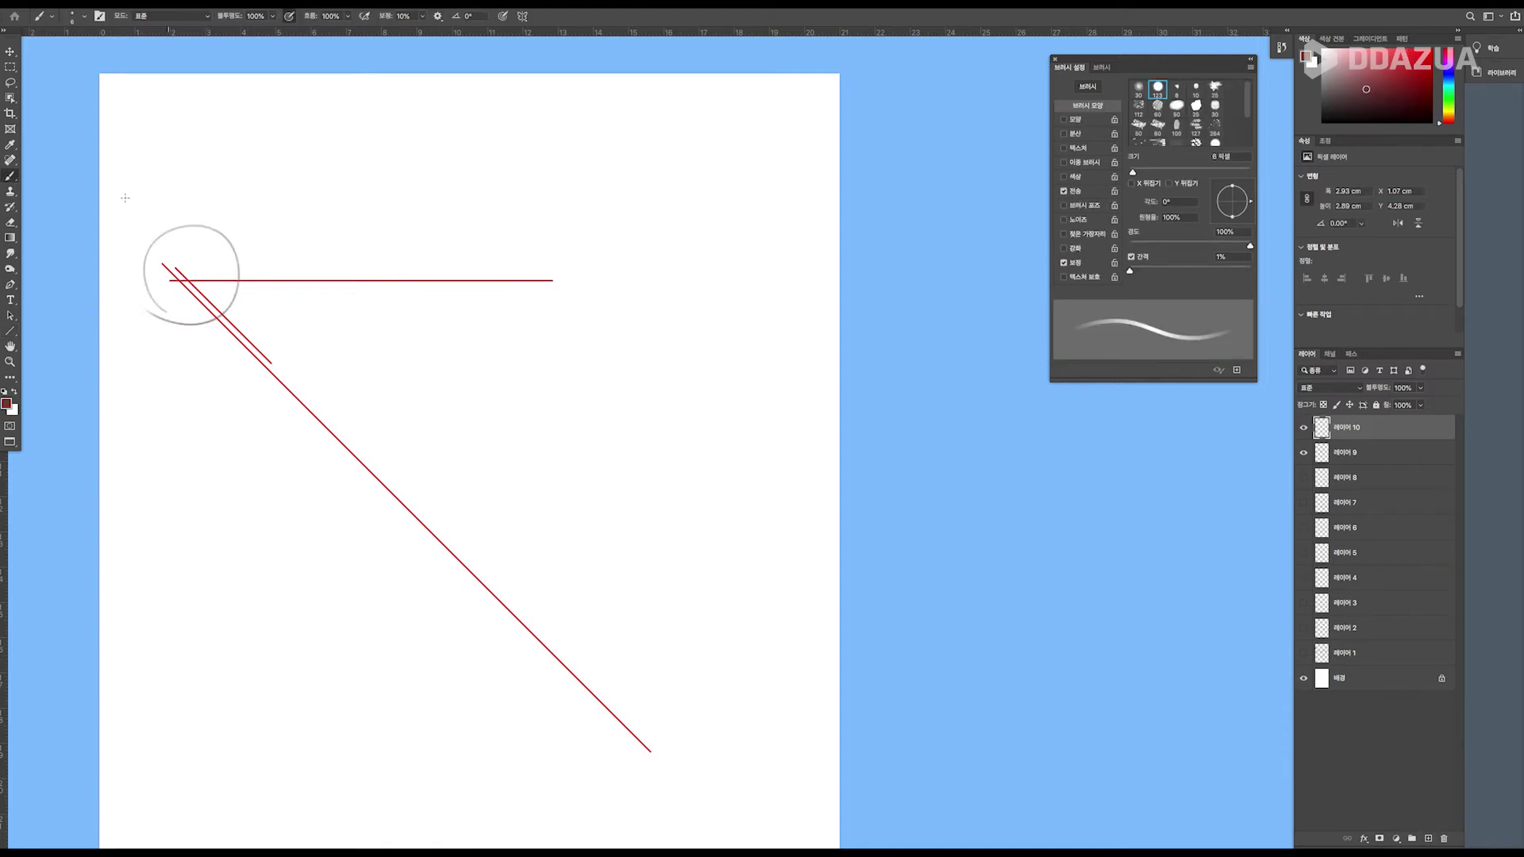
# Sketch a box-shaped house resting on the diagonal guide, with an arched doorway on its side wall and a window on its front.
pyautogui.moveTo(270, 366)
pyautogui.mouseDown()
pyautogui.moveTo(271, 323)
pyautogui.moveTo(277, 375)
pyautogui.mouseUp()
pyautogui.moveTo(281, 306)
pyautogui.mouseDown()
pyautogui.moveTo(357, 369)
pyautogui.moveTo(355, 443)
pyautogui.mouseUp()
pyautogui.moveTo(357, 367)
pyautogui.mouseDown()
pyautogui.moveTo(352, 426)
pyautogui.moveTo(460, 437)
pyautogui.mouseUp()
pyautogui.hotkey('ctrl', 'z')
pyautogui.moveTo(354, 442); pyautogui.dragTo(457, 442)
pyautogui.moveTo(354, 364); pyautogui.dragTo(422, 363)
pyautogui.moveTo(279, 310)
pyautogui.mouseDown()
pyautogui.moveTo(409, 299)
pyautogui.moveTo(405, 318)
pyautogui.moveTo(448, 349)
pyautogui.moveTo(426, 363)
pyautogui.moveTo(460, 360)
pyautogui.moveTo(459, 442)
pyautogui.mouseUp()
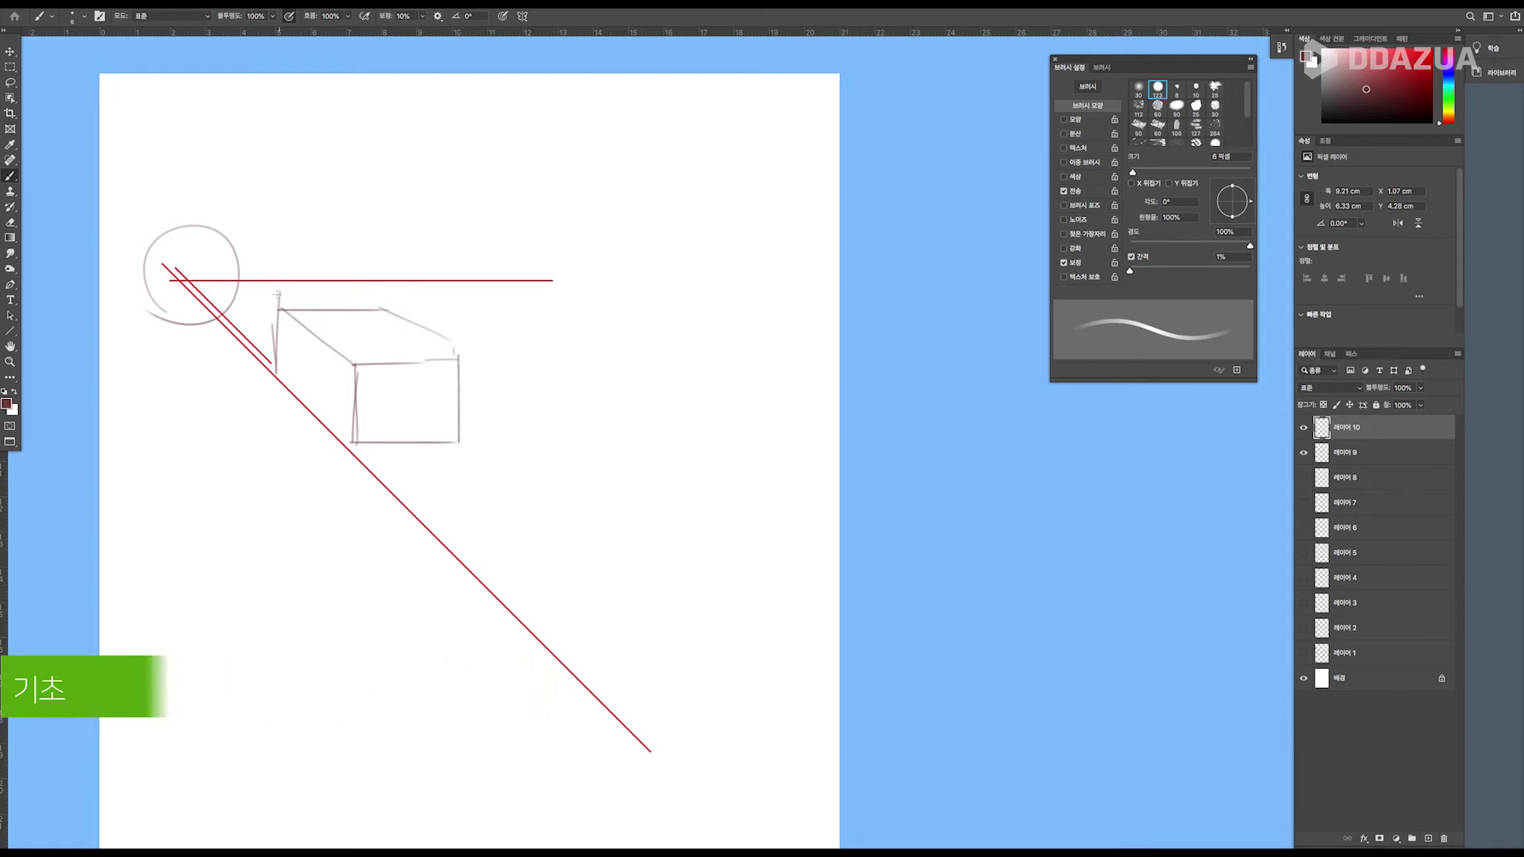
pyautogui.moveTo(288, 388)
pyautogui.mouseDown()
pyautogui.moveTo(315, 402)
pyautogui.moveTo(416, 390)
pyautogui.moveTo(378, 404)
pyautogui.mouseUp()
pyautogui.moveTo(311, 367)
pyautogui.mouseDown()
pyautogui.moveTo(320, 376)
pyautogui.moveTo(287, 373)
pyautogui.mouseUp()
pyautogui.moveTo(292, 303); pyautogui.dragTo(316, 292)
pyautogui.moveTo(353, 365)
pyautogui.mouseDown()
pyautogui.moveTo(317, 292)
pyautogui.moveTo(336, 283)
pyautogui.mouseUp()
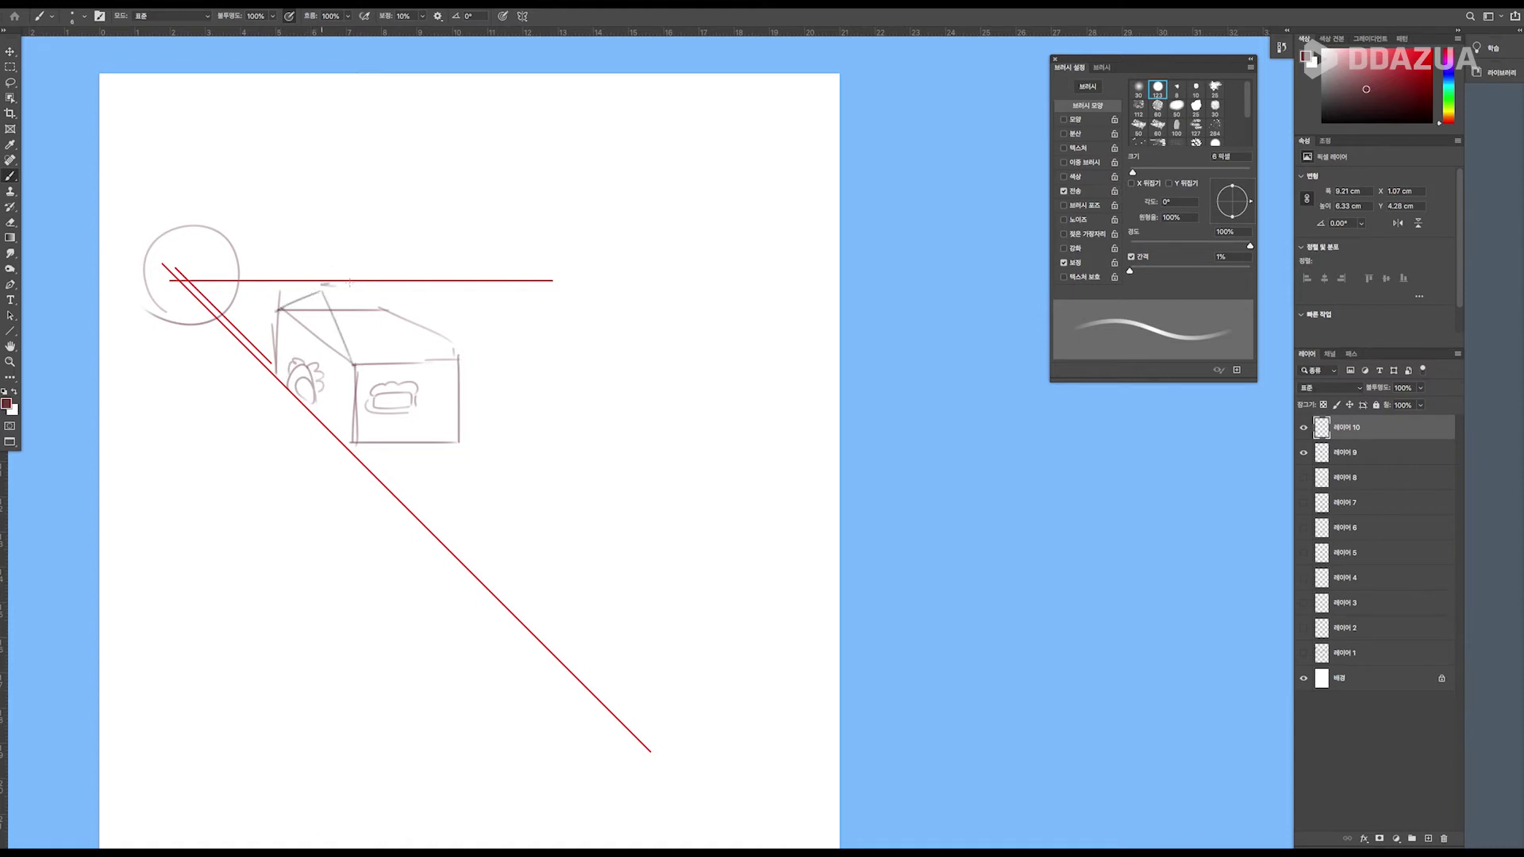
pyautogui.hotkey('ctrl', 'z')
pyautogui.hotkey('ctrl', 'z')
pyautogui.hotkey('ctrl', 'z')
# Sketch a pitched roof on the house, plus a small box and a doodled character beside it.
pyautogui.moveTo(281, 309)
pyautogui.mouseDown()
pyautogui.moveTo(334, 264)
pyautogui.moveTo(353, 364)
pyautogui.mouseUp()
pyautogui.moveTo(313, 278)
pyautogui.mouseDown()
pyautogui.moveTo(434, 268)
pyautogui.moveTo(468, 361)
pyautogui.mouseUp()
pyautogui.moveTo(419, 270)
pyautogui.mouseDown()
pyautogui.moveTo(457, 361)
pyautogui.moveTo(495, 387)
pyautogui.moveTo(481, 373)
pyautogui.moveTo(487, 422)
pyautogui.mouseUp()
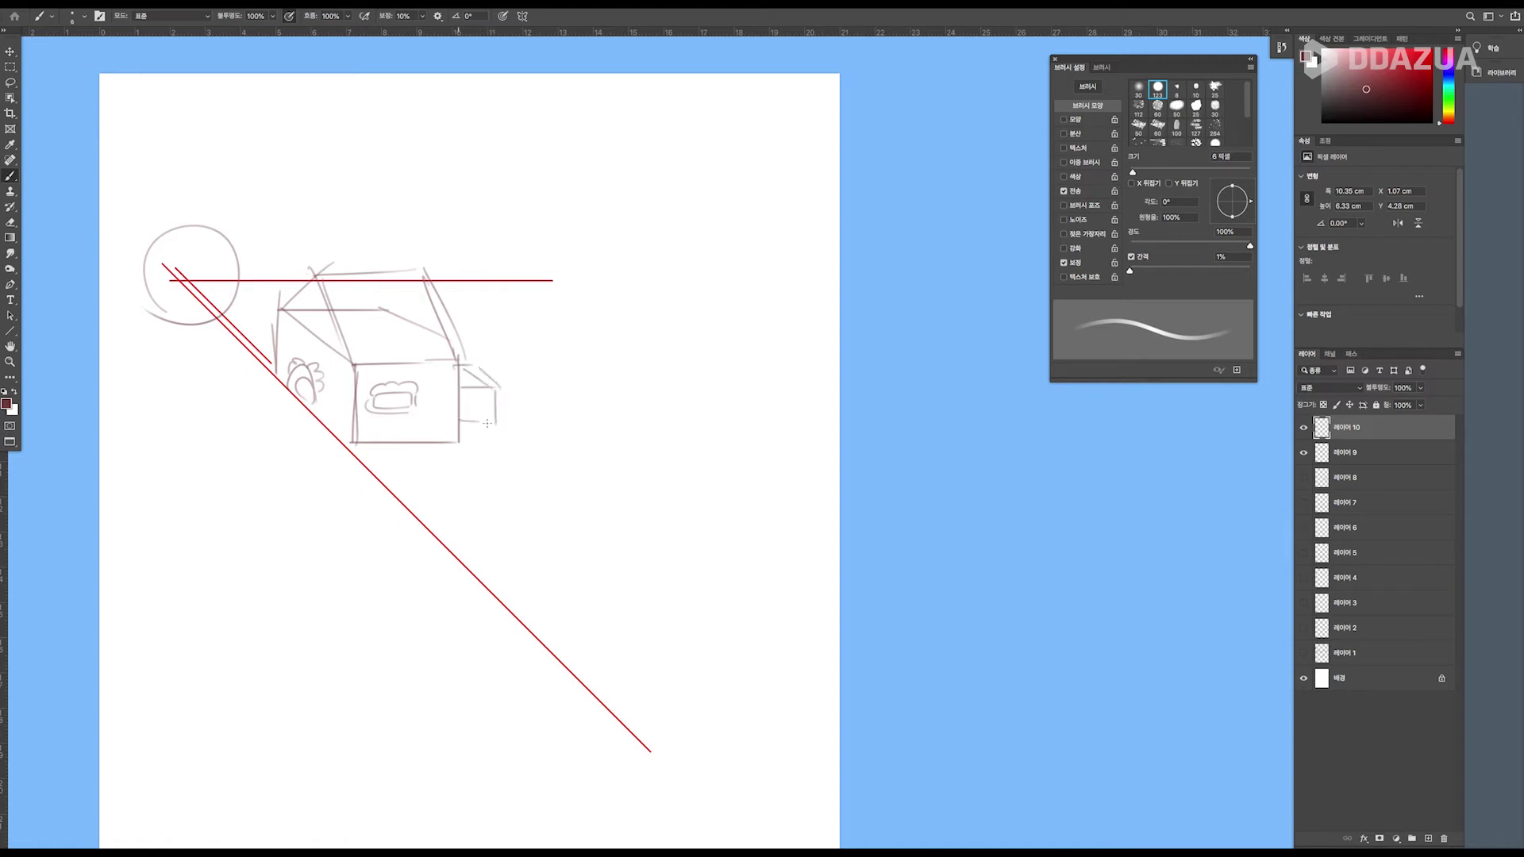
pyautogui.moveTo(499, 367)
pyautogui.mouseDown()
pyautogui.moveTo(515, 363)
pyautogui.moveTo(495, 348)
pyautogui.moveTo(523, 344)
pyautogui.moveTo(520, 392)
pyautogui.mouseUp()
# Sketch a large barrel-shaped building in front of the house, with its arched end standing on the diagonal guide.
pyautogui.moveTo(276, 370); pyautogui.dragTo(443, 530)
pyautogui.moveTo(367, 468)
pyautogui.mouseDown()
pyautogui.moveTo(379, 361)
pyautogui.moveTo(439, 519)
pyautogui.mouseUp()
pyautogui.moveTo(413, 365); pyautogui.dragTo(565, 349)
pyautogui.moveTo(439, 520); pyautogui.dragTo(550, 501)
pyautogui.moveTo(564, 354); pyautogui.dragTo(567, 496)
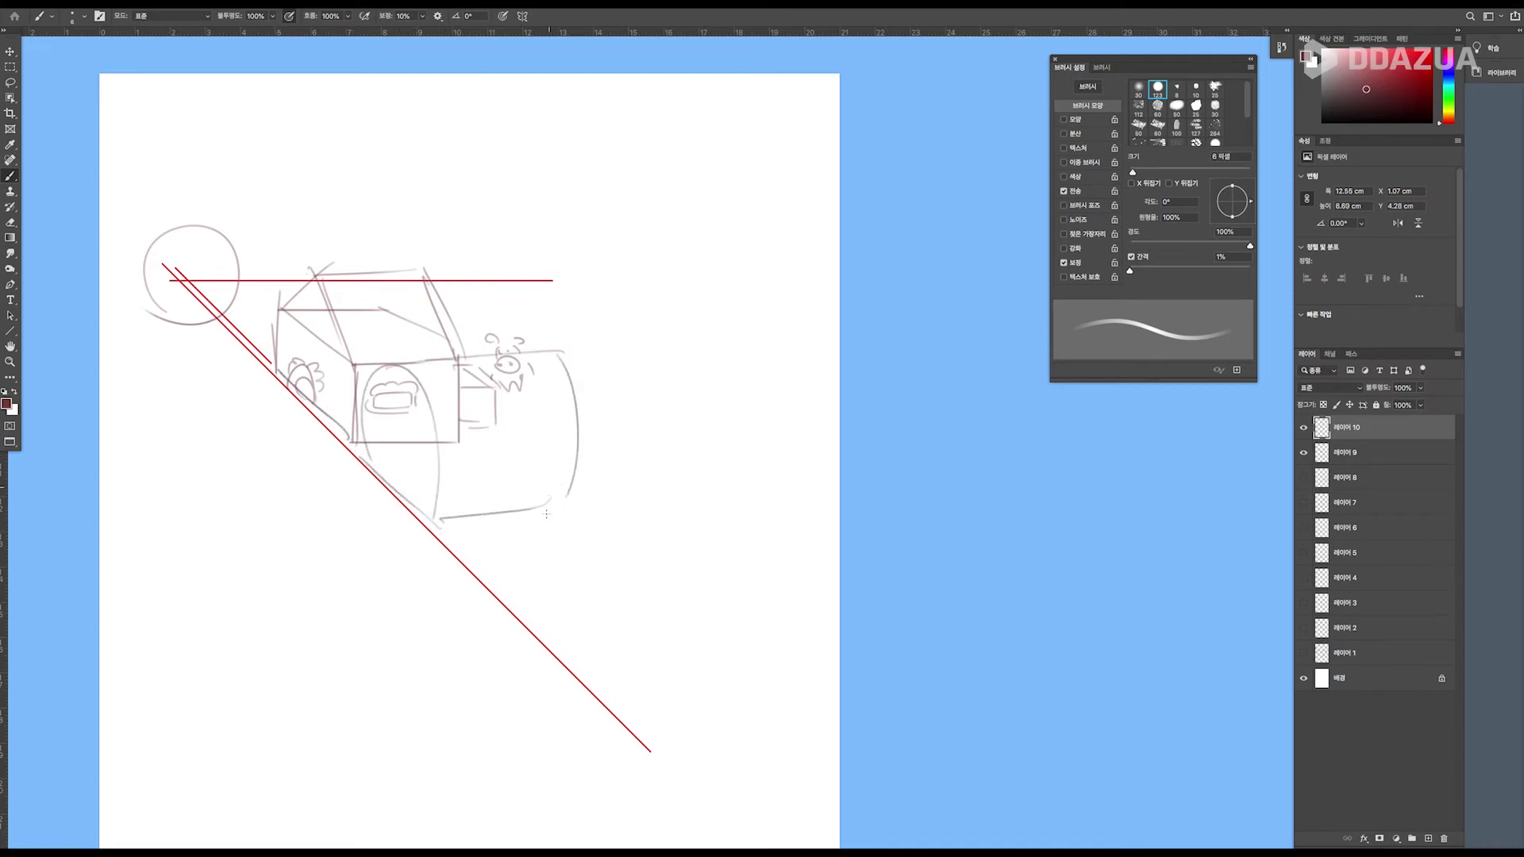
# Try to sketch a second arched form farther down the diagonal guide, keeping only its base line.
pyautogui.moveTo(449, 538)
pyautogui.mouseDown()
pyautogui.moveTo(558, 632)
pyautogui.moveTo(568, 620)
pyautogui.mouseUp()
pyautogui.moveTo(501, 445); pyautogui.dragTo(635, 413)
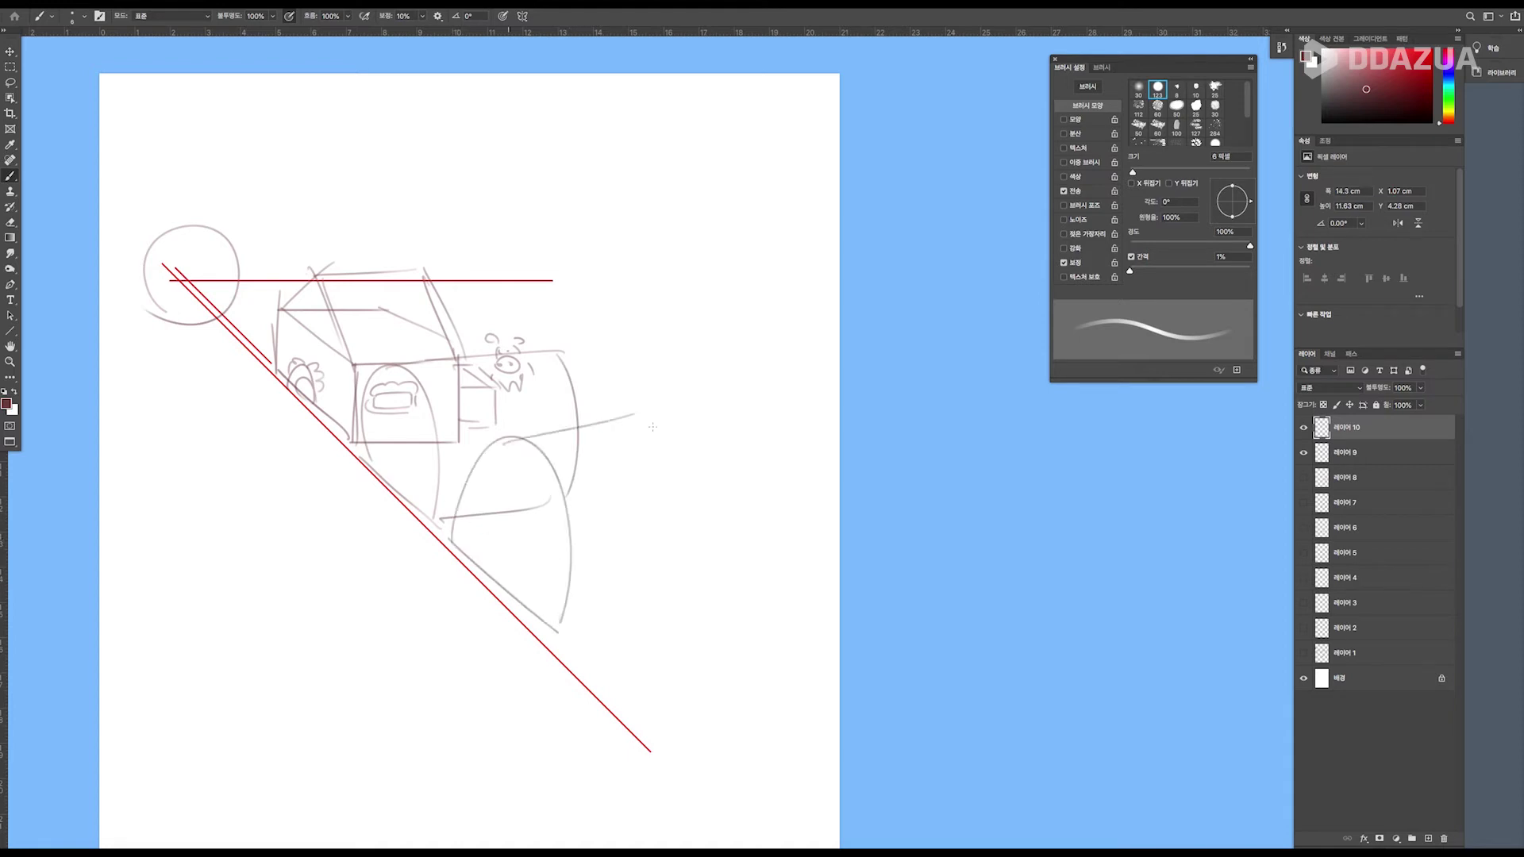
pyautogui.hotkey('ctrl', 'z')
pyautogui.hotkey('ctrl', 'z')
# Add an arched doorway to the barrel building's front, cross out its end face and draw a heavy horizontal line along its top.
pyautogui.moveTo(557, 489)
pyautogui.mouseDown()
pyautogui.moveTo(511, 502)
pyautogui.moveTo(560, 437)
pyautogui.moveTo(499, 504)
pyautogui.mouseUp()
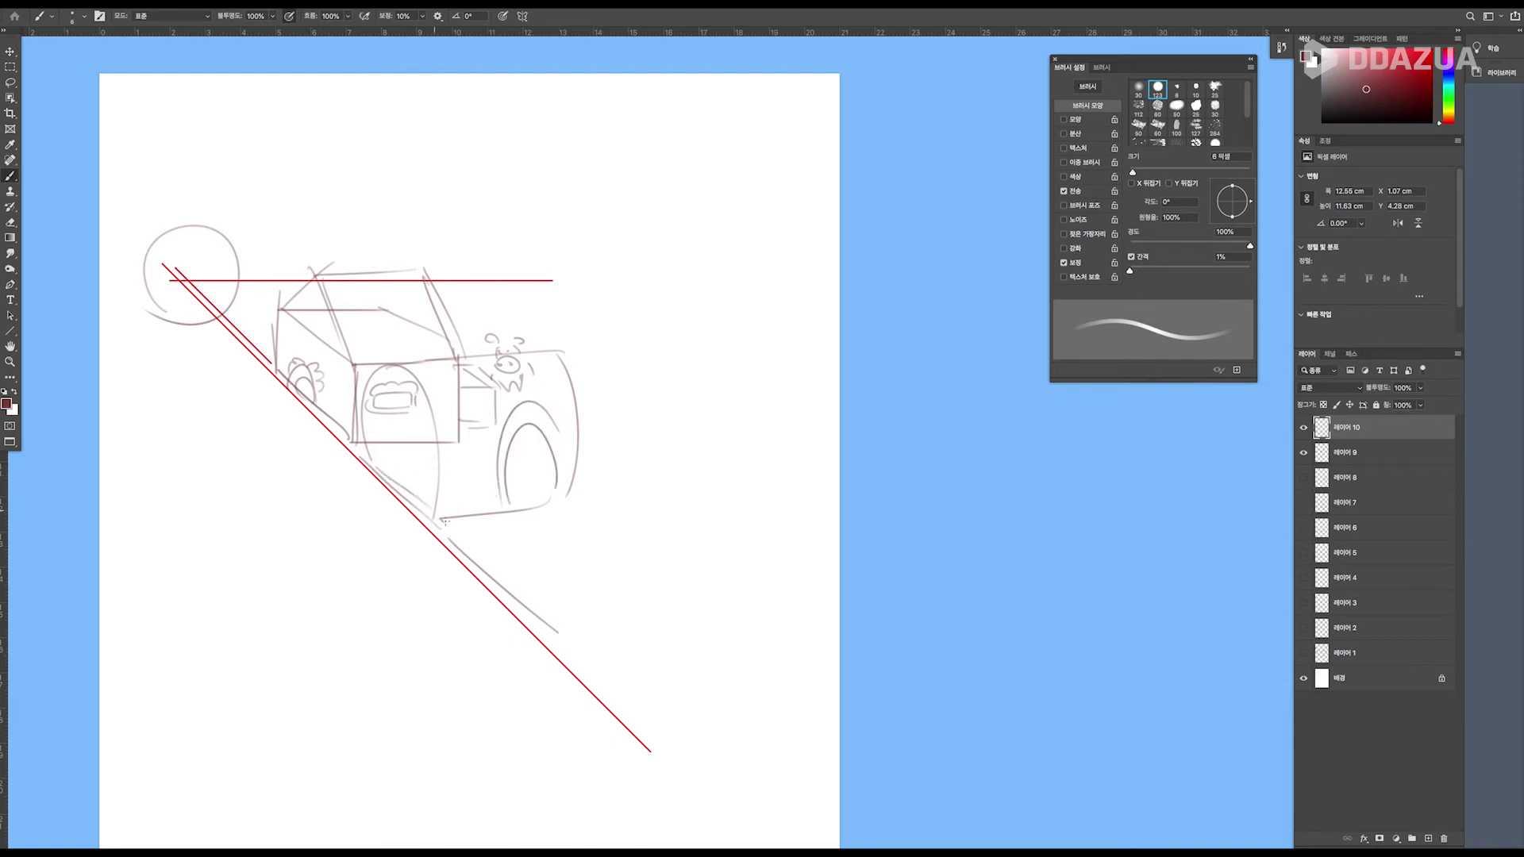
pyautogui.moveTo(412, 399)
pyautogui.mouseDown()
pyautogui.moveTo(380, 480)
pyautogui.moveTo(428, 504)
pyautogui.mouseUp()
pyautogui.moveTo(550, 353); pyautogui.dragTo(457, 351)
pyautogui.moveTo(552, 350)
pyautogui.mouseDown()
pyautogui.moveTo(345, 347)
pyautogui.moveTo(379, 412)
pyautogui.mouseUp()
# Sketch a small box below the diagonal guide, facing the opposite direction from the house.
pyautogui.moveTo(232, 514)
pyautogui.mouseDown()
pyautogui.moveTo(288, 477)
pyautogui.moveTo(335, 486)
pyautogui.mouseUp()
pyautogui.moveTo(350, 489); pyautogui.dragTo(304, 533)
pyautogui.moveTo(231, 523); pyautogui.dragTo(310, 528)
pyautogui.moveTo(306, 531); pyautogui.dragTo(303, 578)
pyautogui.moveTo(348, 491); pyautogui.dragTo(345, 551)
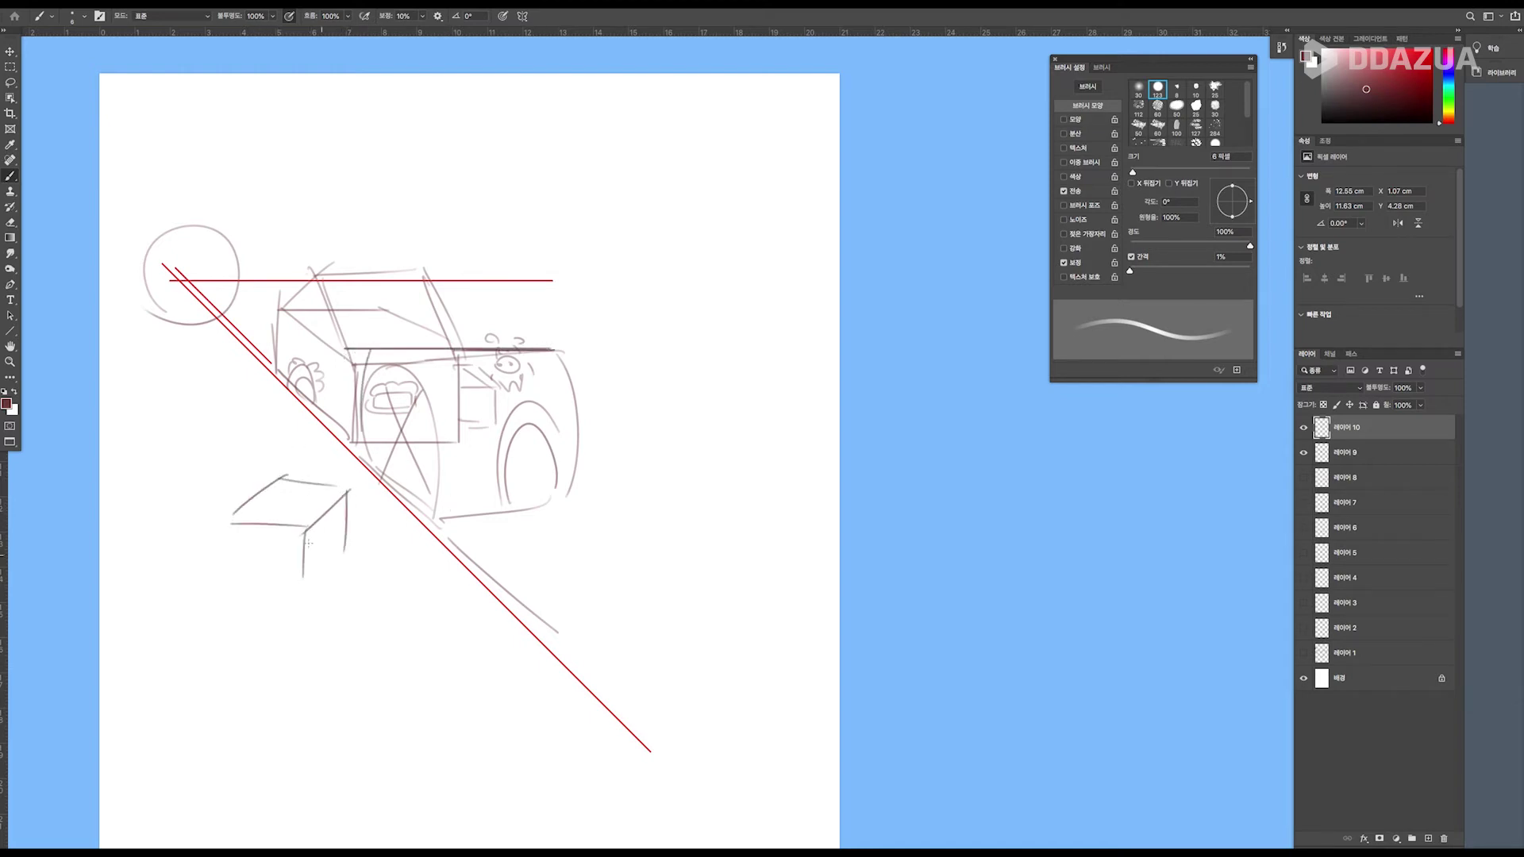
pyautogui.moveTo(231, 518)
pyautogui.mouseDown()
pyautogui.moveTo(234, 585)
pyautogui.moveTo(294, 582)
pyautogui.moveTo(331, 555)
pyautogui.moveTo(295, 591)
pyautogui.mouseUp()
# Circle the small box below the diagonal and cross it out.
pyautogui.moveTo(284, 482)
pyautogui.mouseDown()
pyautogui.moveTo(268, 587)
pyautogui.moveTo(327, 494)
pyautogui.moveTo(295, 594)
pyautogui.mouseUp()
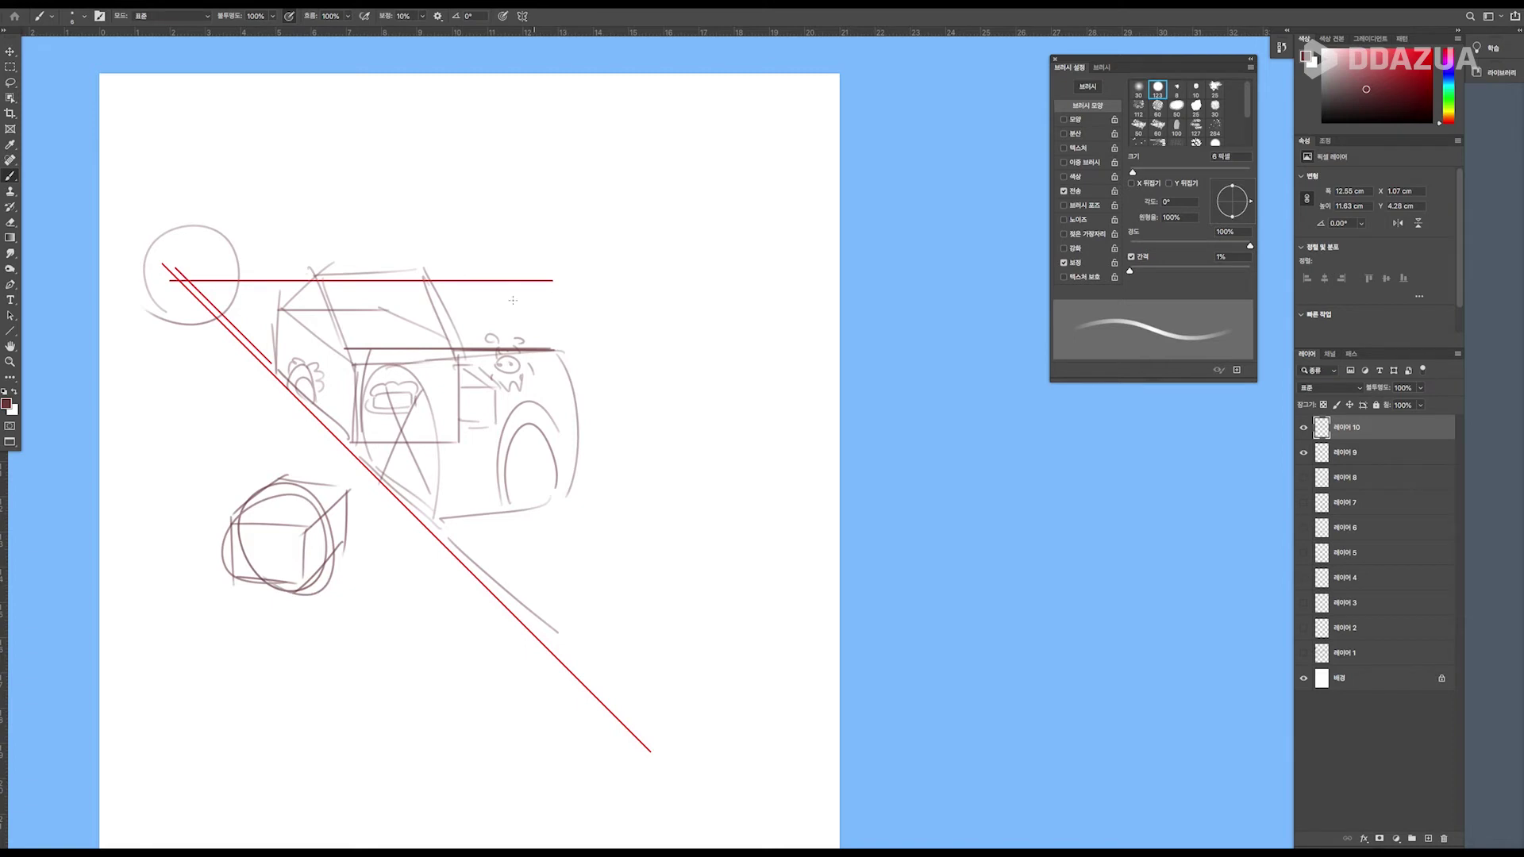
pyautogui.moveTo(329, 478); pyautogui.dragTo(266, 588)
pyautogui.moveTo(243, 475); pyautogui.dragTo(346, 592)
# Sketch a low bench with short legs beneath the barrel building, above the diagonal guide.
pyautogui.moveTo(506, 532); pyautogui.dragTo(546, 558)
pyautogui.moveTo(499, 534); pyautogui.dragTo(573, 519)
pyautogui.moveTo(568, 519)
pyautogui.mouseDown()
pyautogui.moveTo(604, 543)
pyautogui.moveTo(554, 582)
pyautogui.mouseUp()
pyautogui.moveTo(505, 534)
pyautogui.mouseDown()
pyautogui.moveTo(512, 555)
pyautogui.moveTo(650, 613)
pyautogui.moveTo(564, 606)
pyautogui.mouseUp()
pyautogui.hotkey('ctrl', 'z')
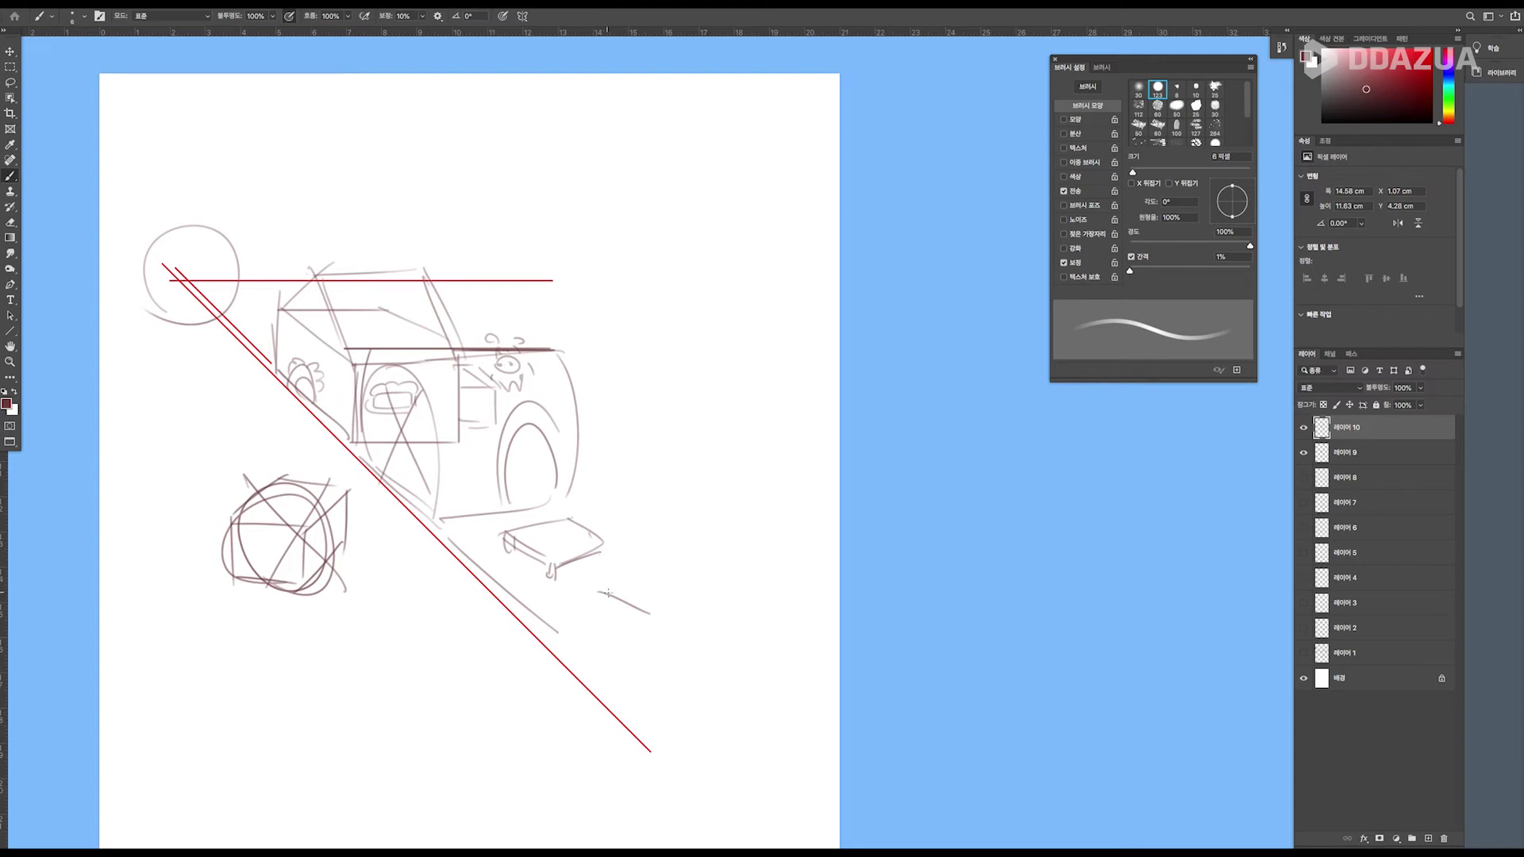
# Remove the stray line and sketch a second bench with legs, turned at a different angle, below the first one.
pyautogui.hotkey('ctrl', 'z')
pyautogui.moveTo(644, 582)
pyautogui.mouseDown()
pyautogui.moveTo(572, 592)
pyautogui.moveTo(582, 623)
pyautogui.moveTo(654, 592)
pyautogui.moveTo(671, 606)
pyautogui.mouseUp()
pyautogui.moveTo(665, 610)
pyautogui.mouseDown()
pyautogui.moveTo(582, 628)
pyautogui.moveTo(585, 651)
pyautogui.mouseUp()
pyautogui.moveTo(590, 631); pyautogui.dragTo(591, 652)
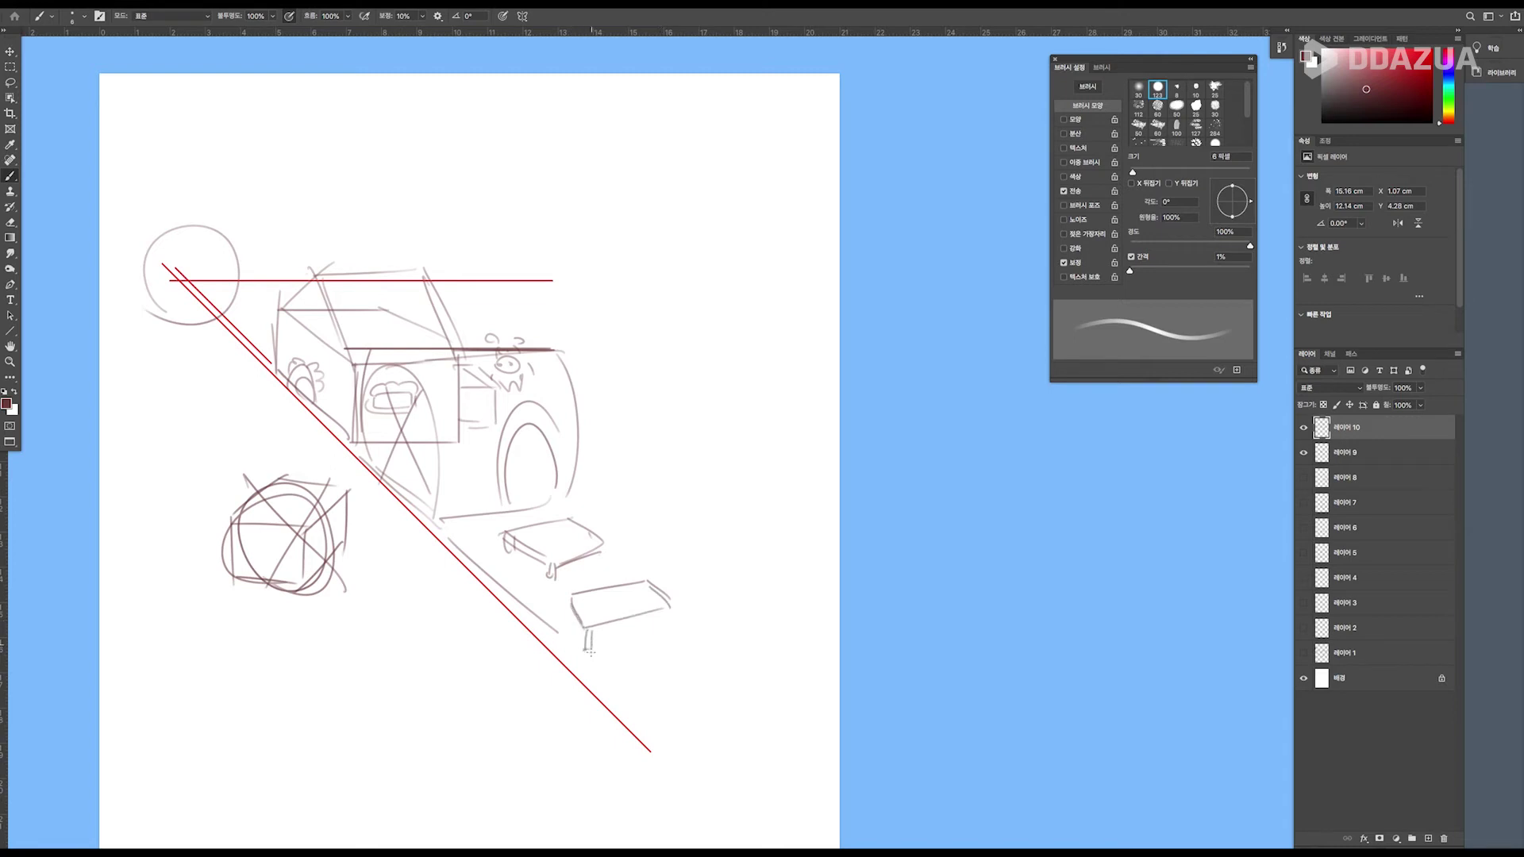
pyautogui.moveTo(652, 610); pyautogui.dragTo(653, 628)
pyautogui.moveTo(661, 609); pyautogui.dragTo(659, 627)
pyautogui.moveTo(569, 602); pyautogui.dragTo(565, 622)
pyautogui.moveTo(463, 585); pyautogui.dragTo(477, 596)
pyautogui.hotkey('ctrl', 'z')
pyautogui.hotkey('ctrl', 'z')
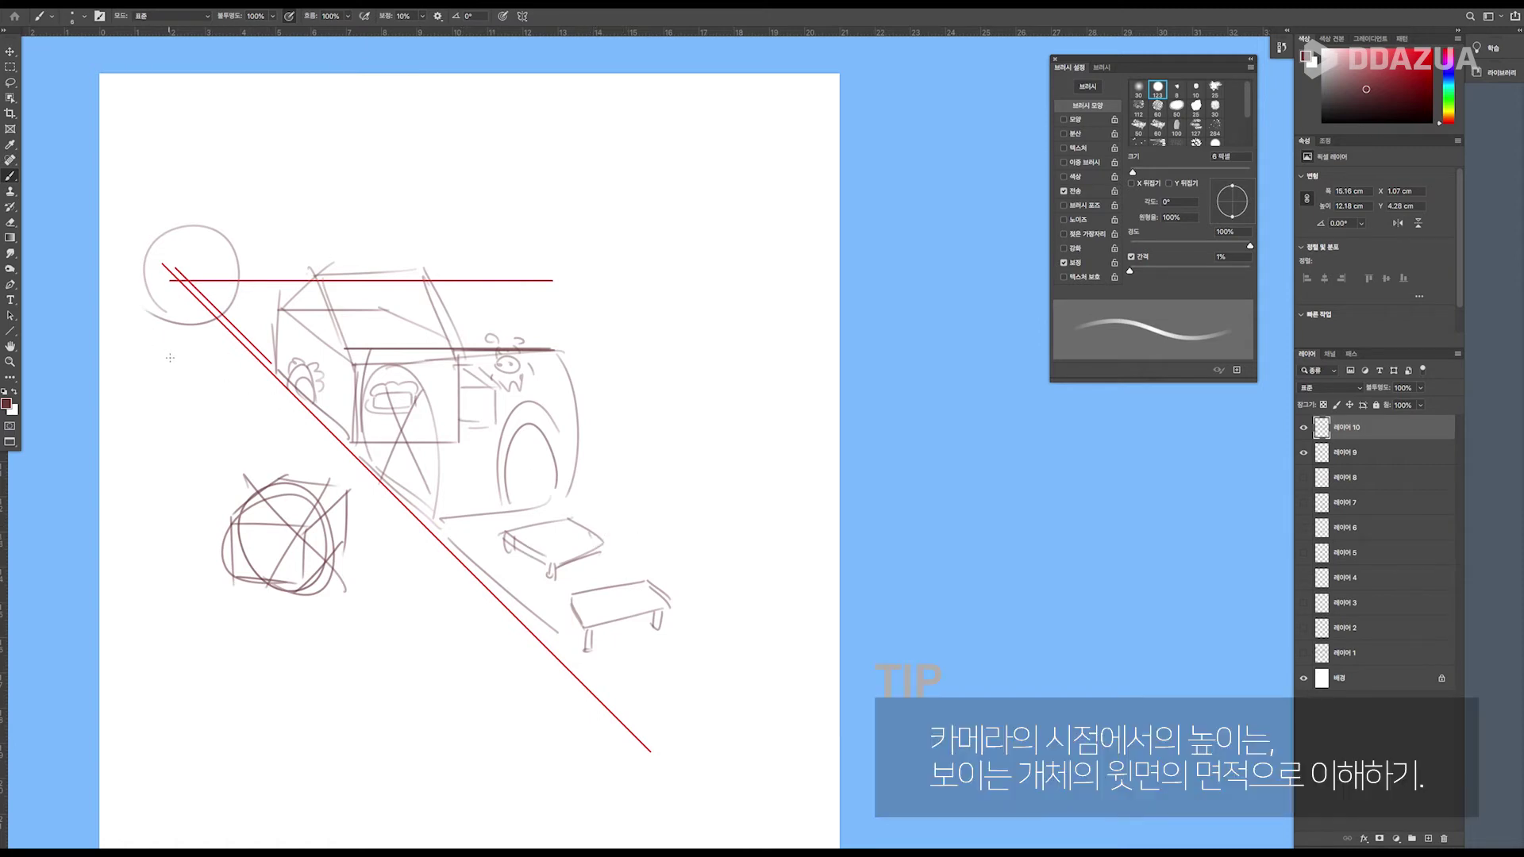
# Write "기울기" beneath the circle at the guide lines' meeting point and draw a ring around the word.
pyautogui.moveTo(132, 341); pyautogui.dragTo(153, 358)
pyautogui.moveTo(161, 337); pyautogui.dragTo(173, 350)
pyautogui.moveTo(165, 351)
pyautogui.mouseDown()
pyautogui.moveTo(167, 380)
pyautogui.moveTo(179, 359)
pyautogui.mouseUp()
pyautogui.moveTo(185, 343); pyautogui.dragTo(186, 360)
pyautogui.moveTo(125, 370); pyautogui.dragTo(180, 364)
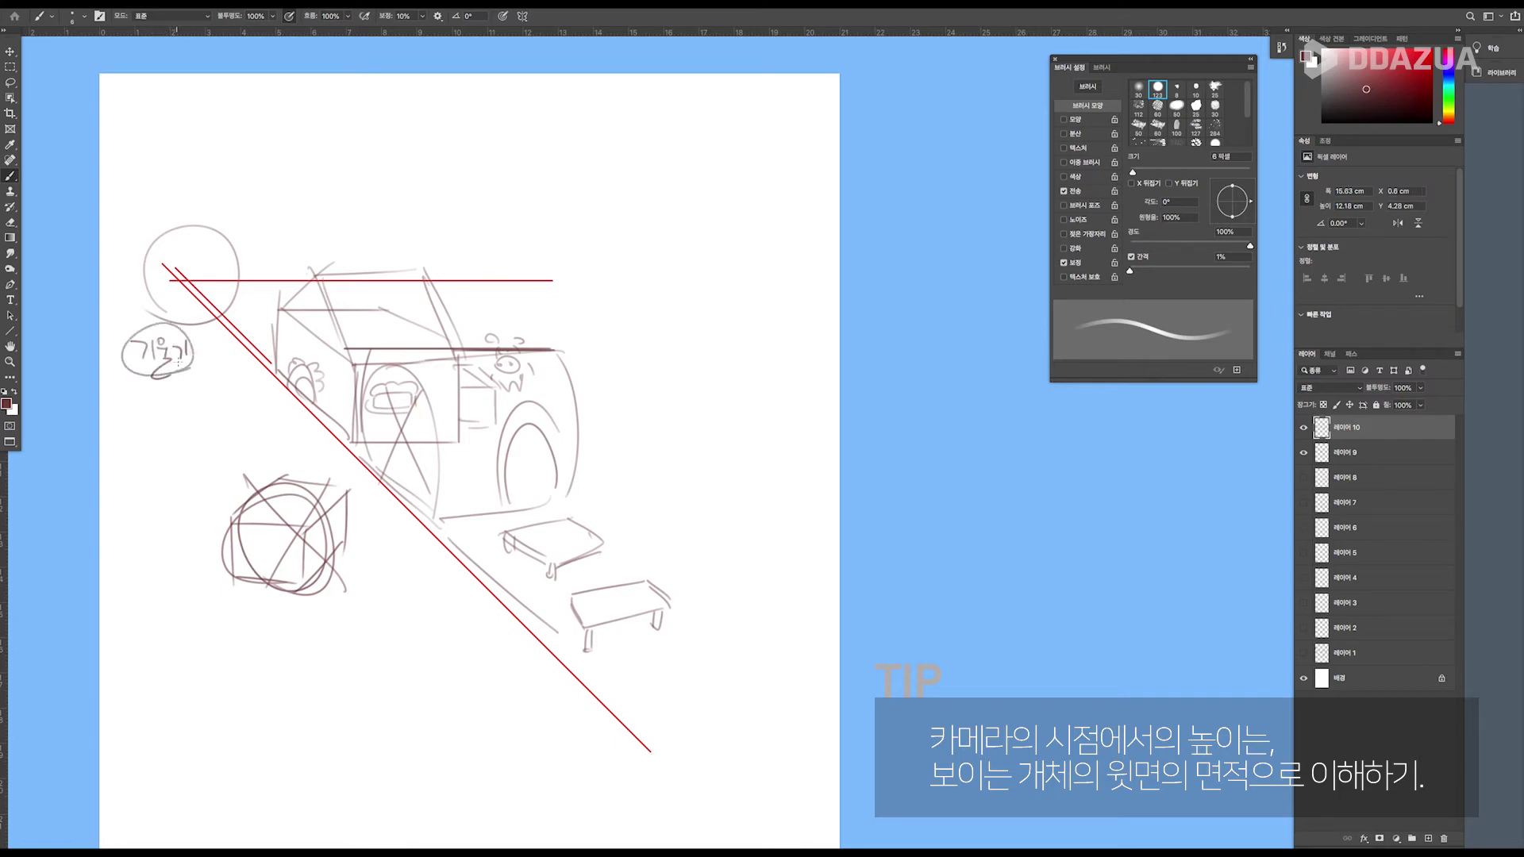
# Hide the house and bench sketch layer and add a new layer above the red guide lines.
pyautogui.click(1303, 427)
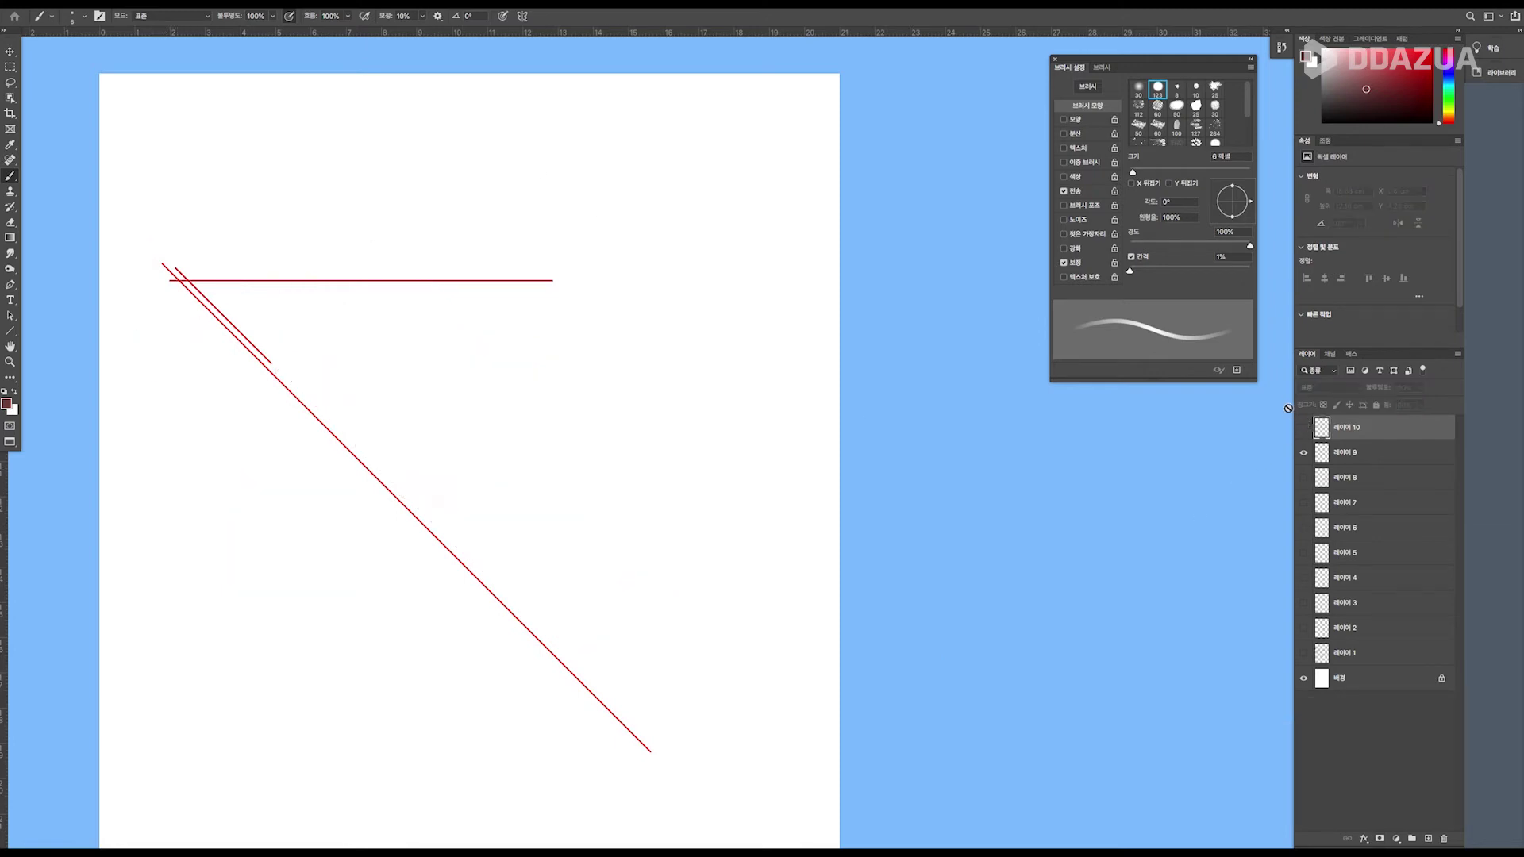
pyautogui.click(1428, 838)
pyautogui.moveTo(272, 295); pyautogui.dragTo(278, 423)
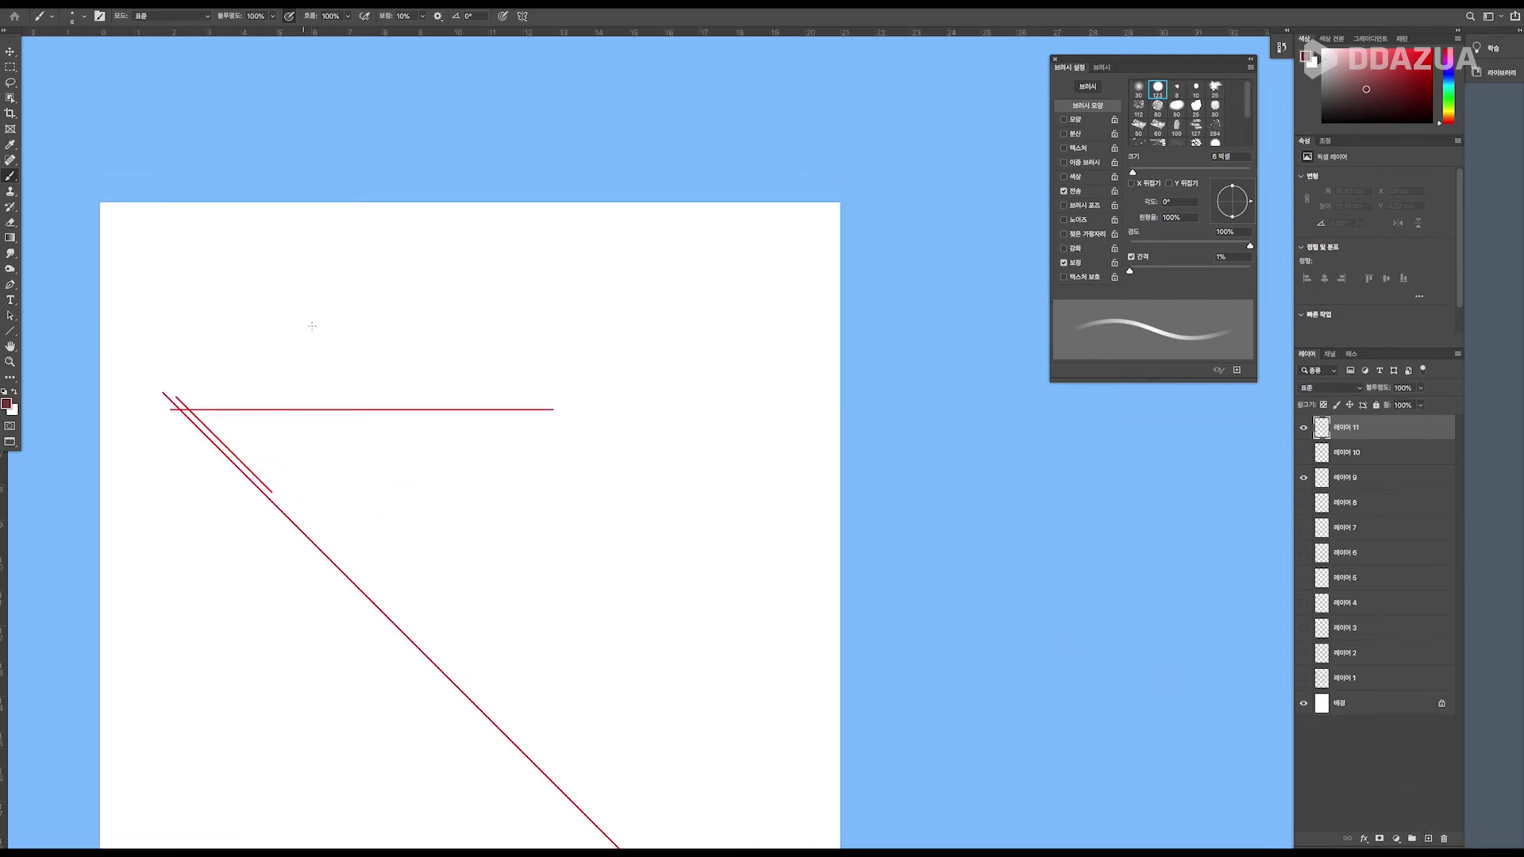
pyautogui.moveTo(337, 286)
pyautogui.mouseDown()
pyautogui.moveTo(307, 310)
pyautogui.moveTo(394, 327)
pyautogui.mouseUp()
pyautogui.moveTo(377, 284)
pyautogui.mouseDown()
pyautogui.moveTo(421, 292)
pyautogui.moveTo(413, 323)
pyautogui.mouseUp()
pyautogui.moveTo(341, 290)
pyautogui.mouseDown()
pyautogui.moveTo(355, 329)
pyautogui.moveTo(362, 283)
pyautogui.moveTo(378, 292)
pyautogui.moveTo(378, 264)
pyautogui.moveTo(389, 275)
pyautogui.mouseUp()
pyautogui.moveTo(302, 315); pyautogui.dragTo(251, 398)
pyautogui.moveTo(432, 310); pyautogui.dragTo(472, 398)
pyautogui.moveTo(253, 398); pyautogui.dragTo(478, 402)
pyautogui.moveTo(237, 413)
pyautogui.mouseDown()
pyautogui.moveTo(449, 430)
pyautogui.moveTo(502, 412)
pyautogui.mouseUp()
pyautogui.moveTo(475, 362); pyautogui.dragTo(502, 381)
pyautogui.hotkey('ctrl', 'z')
pyautogui.hotkey('ctrl', 'z')
pyautogui.hotkey('ctrl', 'z')
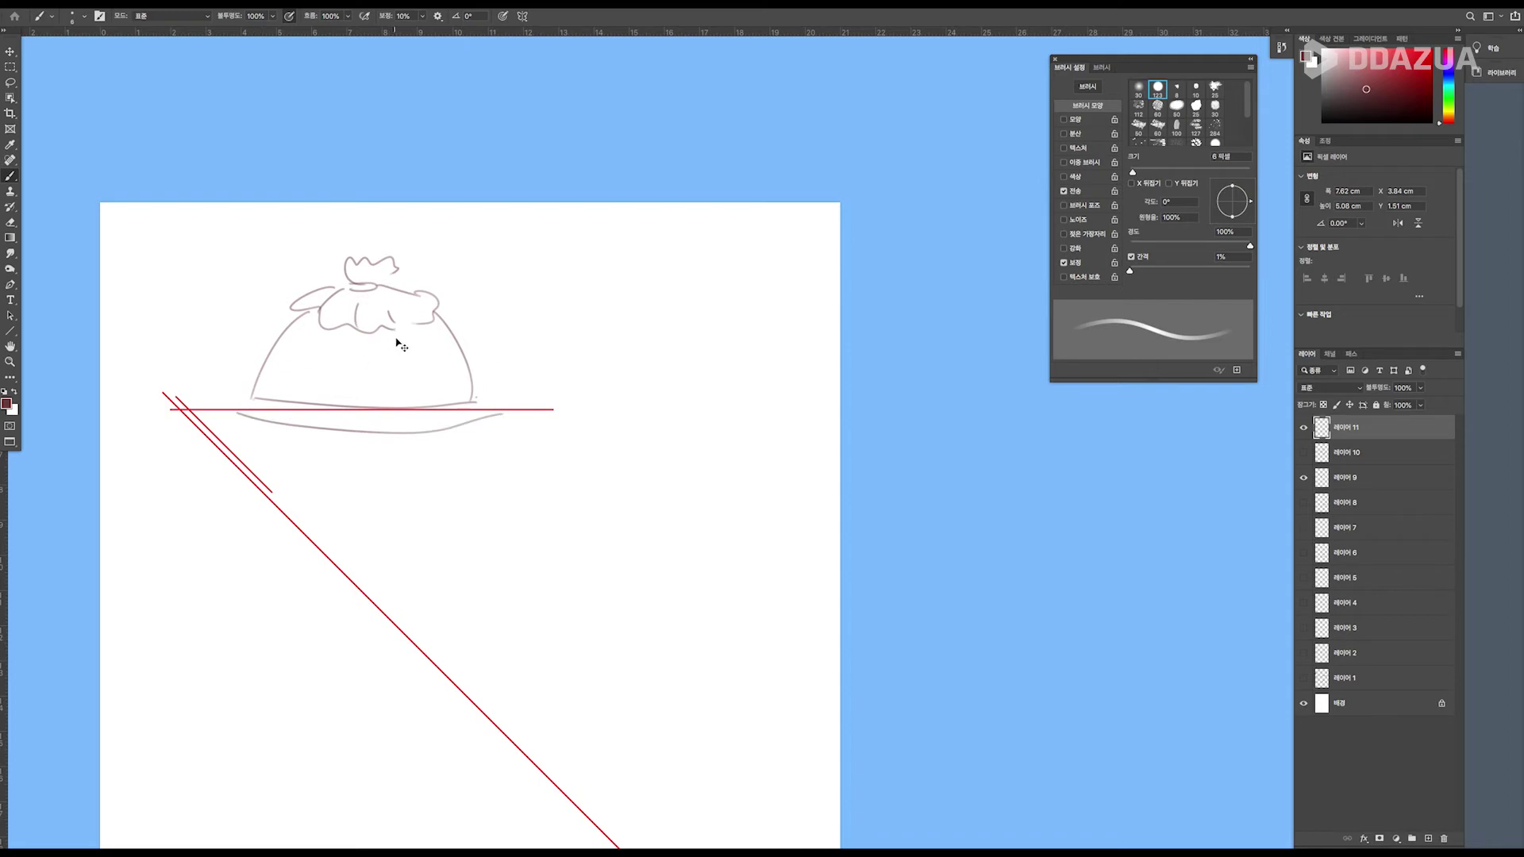
pyautogui.hotkey('ctrl', 'z')
pyautogui.hotkey('ctrl', 'z')
pyautogui.hotkey('ctrl', 'z')
pyautogui.hotkey('ctrl', 'z')
pyautogui.hotkey('ctrl', 'z')
pyautogui.hotkey('ctrl', 'z')
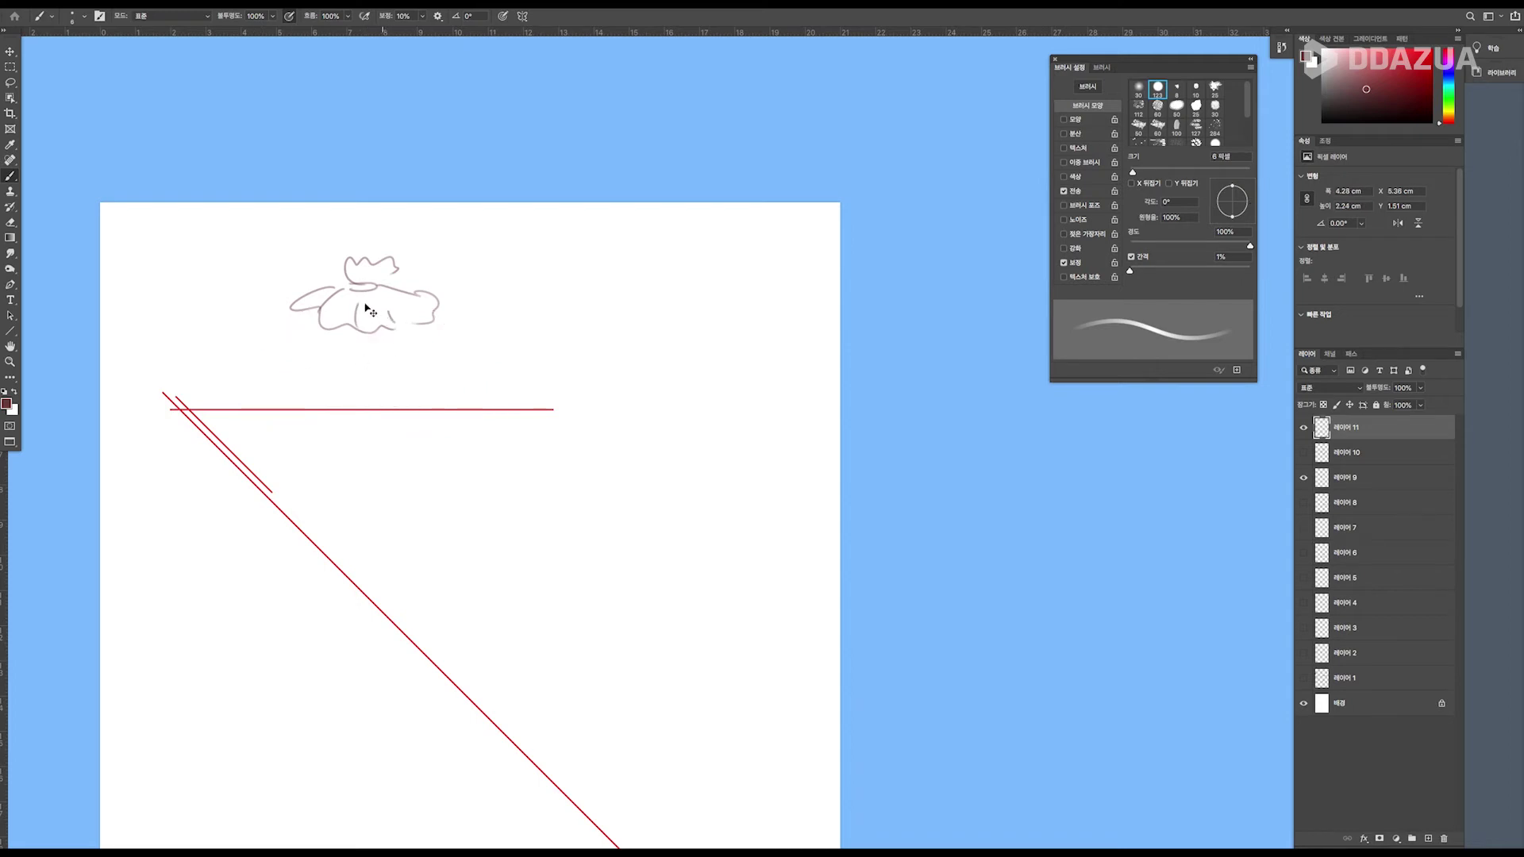
pyautogui.hotkey('ctrl', 'z')
pyautogui.hotkey('ctrl', 'z')
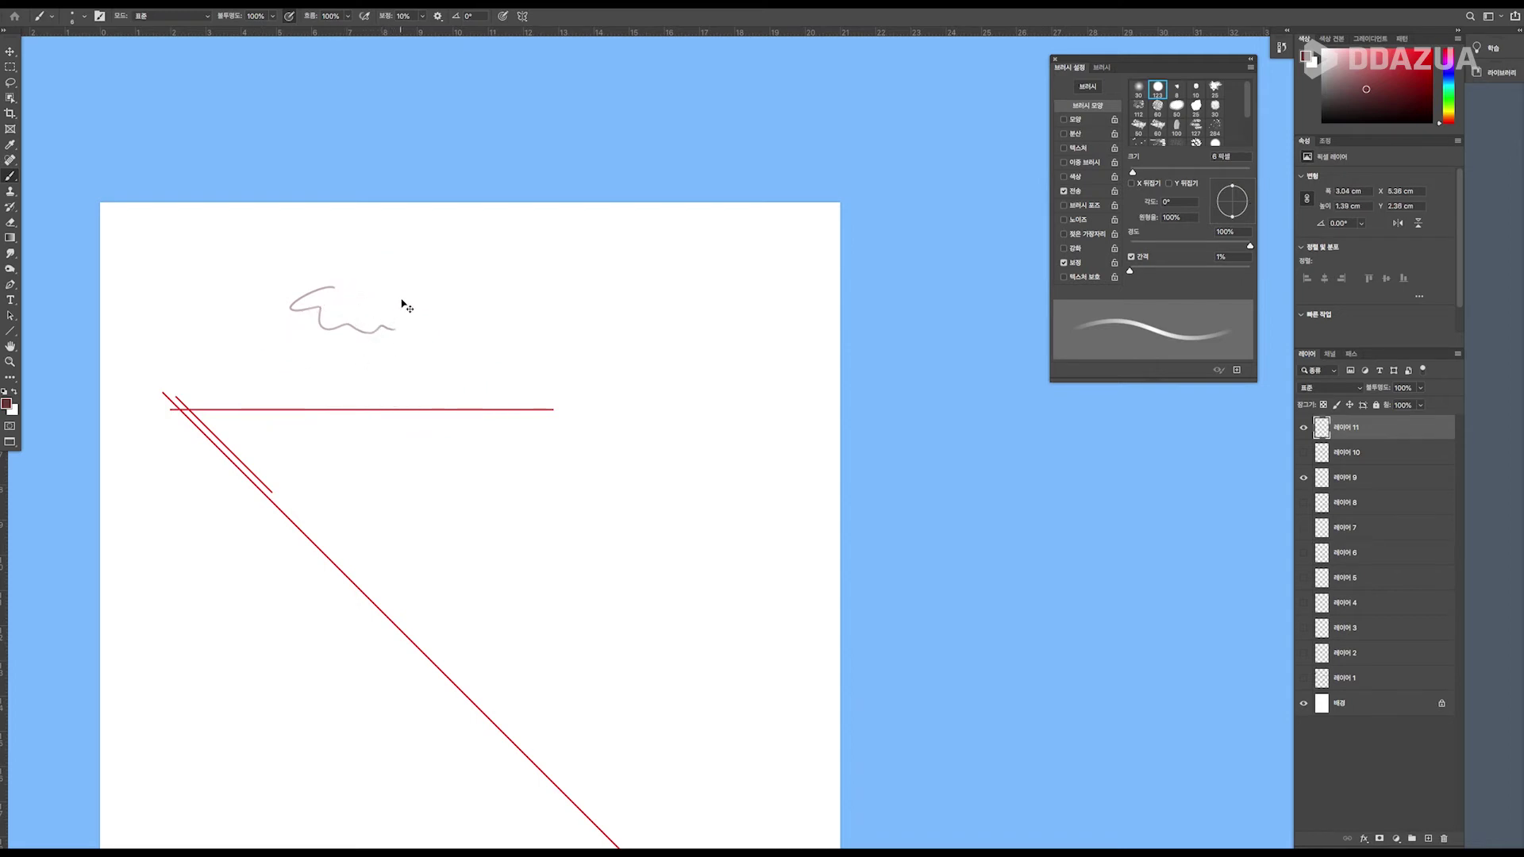
# Sketch the main edges of a new box-shaped house body across the horizontal guide, above the diagonal.
pyautogui.moveTo(242, 358); pyautogui.dragTo(241, 458)
pyautogui.moveTo(343, 426); pyautogui.dragTo(340, 522)
pyautogui.moveTo(248, 356)
pyautogui.mouseDown()
pyautogui.moveTo(333, 444)
pyautogui.moveTo(459, 429)
pyautogui.mouseUp()
pyautogui.moveTo(251, 348)
pyautogui.mouseDown()
pyautogui.moveTo(451, 347)
pyautogui.moveTo(484, 431)
pyautogui.mouseUp()
pyautogui.moveTo(328, 439)
pyautogui.mouseDown()
pyautogui.moveTo(486, 441)
pyautogui.moveTo(469, 507)
pyautogui.mouseUp()
pyautogui.moveTo(346, 529); pyautogui.dragTo(473, 514)
pyautogui.moveTo(473, 514); pyautogui.dragTo(332, 539)
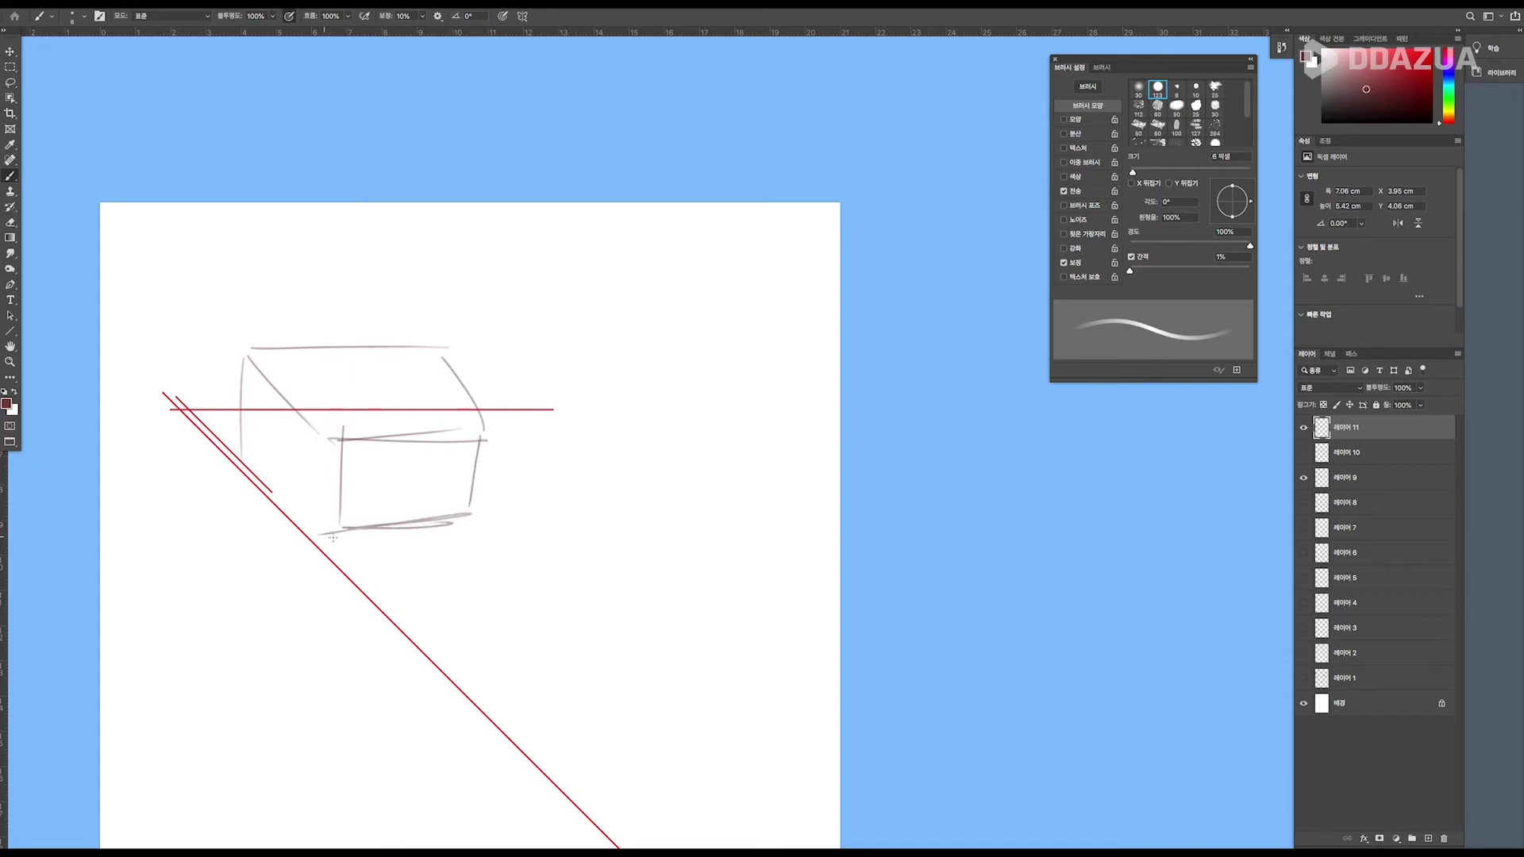
# Add doubled vertical edges as thick corner posts on the house body, bringing the front corner down to the diagonal guide.
pyautogui.moveTo(319, 434); pyautogui.dragTo(317, 544)
pyautogui.moveTo(334, 443); pyautogui.dragTo(326, 546)
pyautogui.moveTo(245, 361); pyautogui.dragTo(248, 468)
pyautogui.moveTo(475, 429); pyautogui.dragTo(468, 504)
pyautogui.moveTo(491, 425); pyautogui.dragTo(478, 501)
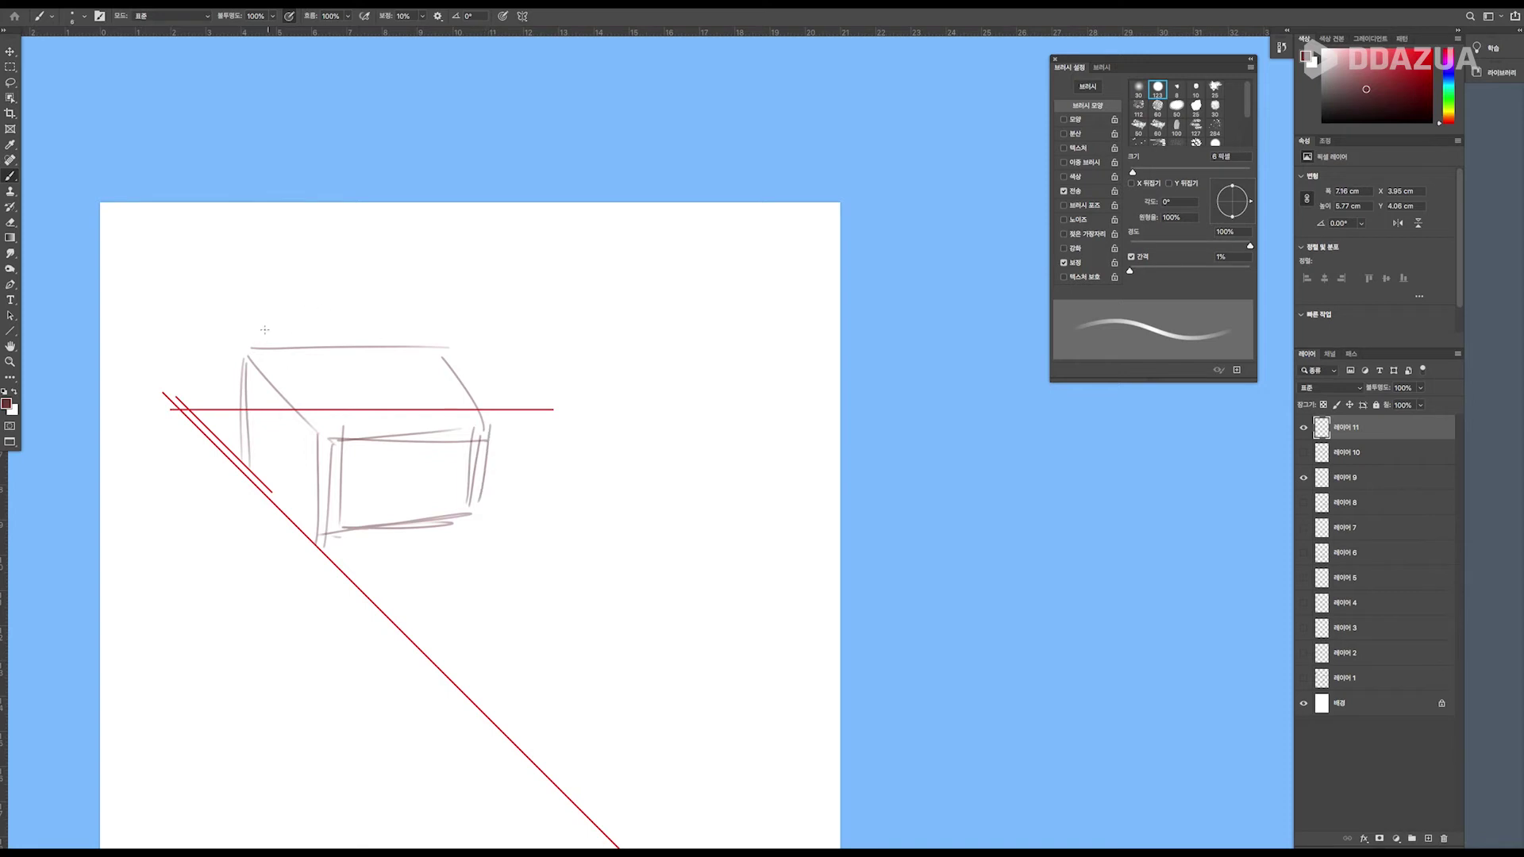
# Sketch a rounded barrel roof over the house body and add a cylindrical chimney with a puff of smoke.
pyautogui.moveTo(249, 355)
pyautogui.mouseDown()
pyautogui.moveTo(283, 331)
pyautogui.moveTo(331, 385)
pyautogui.moveTo(332, 435)
pyautogui.mouseUp()
pyautogui.moveTo(278, 314)
pyautogui.mouseDown()
pyautogui.moveTo(454, 312)
pyautogui.moveTo(482, 416)
pyautogui.moveTo(474, 334)
pyautogui.moveTo(480, 436)
pyautogui.mouseUp()
pyautogui.moveTo(474, 328); pyautogui.dragTo(487, 439)
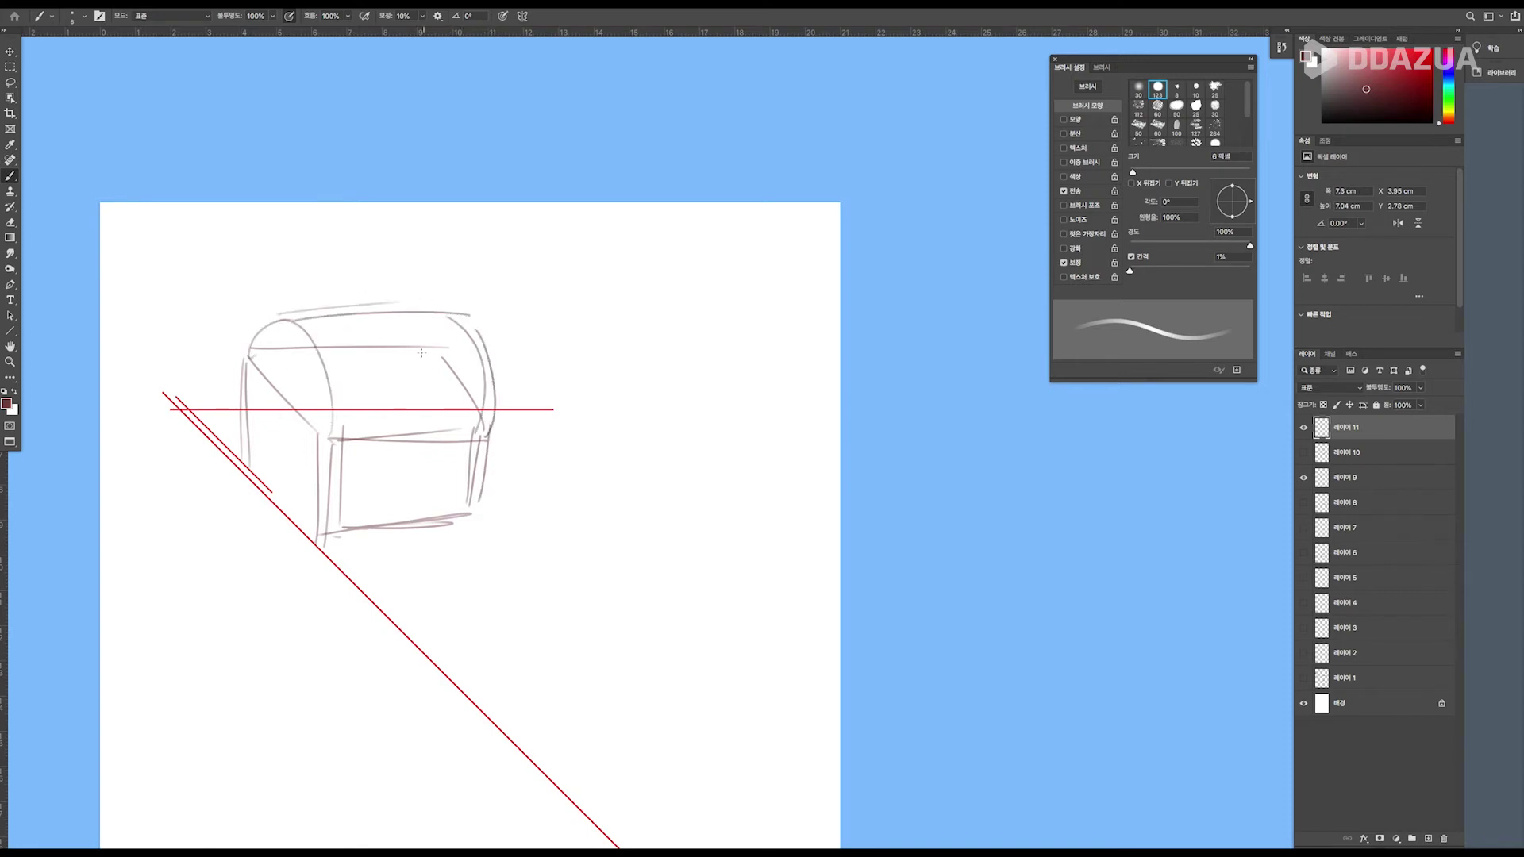
pyautogui.moveTo(413, 338)
pyautogui.mouseDown()
pyautogui.moveTo(421, 298)
pyautogui.moveTo(438, 309)
pyautogui.moveTo(525, 280)
pyautogui.moveTo(461, 295)
pyautogui.moveTo(505, 305)
pyautogui.mouseUp()
pyautogui.moveTo(526, 274); pyautogui.dragTo(531, 292)
# Draw a slanted shutter panel and an arched doorway on the house's side wall, following the diagonal guide.
pyautogui.moveTo(258, 350)
pyautogui.mouseDown()
pyautogui.moveTo(323, 343)
pyautogui.moveTo(309, 374)
pyautogui.moveTo(277, 358)
pyautogui.moveTo(319, 409)
pyautogui.moveTo(269, 352)
pyautogui.moveTo(260, 411)
pyautogui.moveTo(309, 435)
pyautogui.mouseUp()
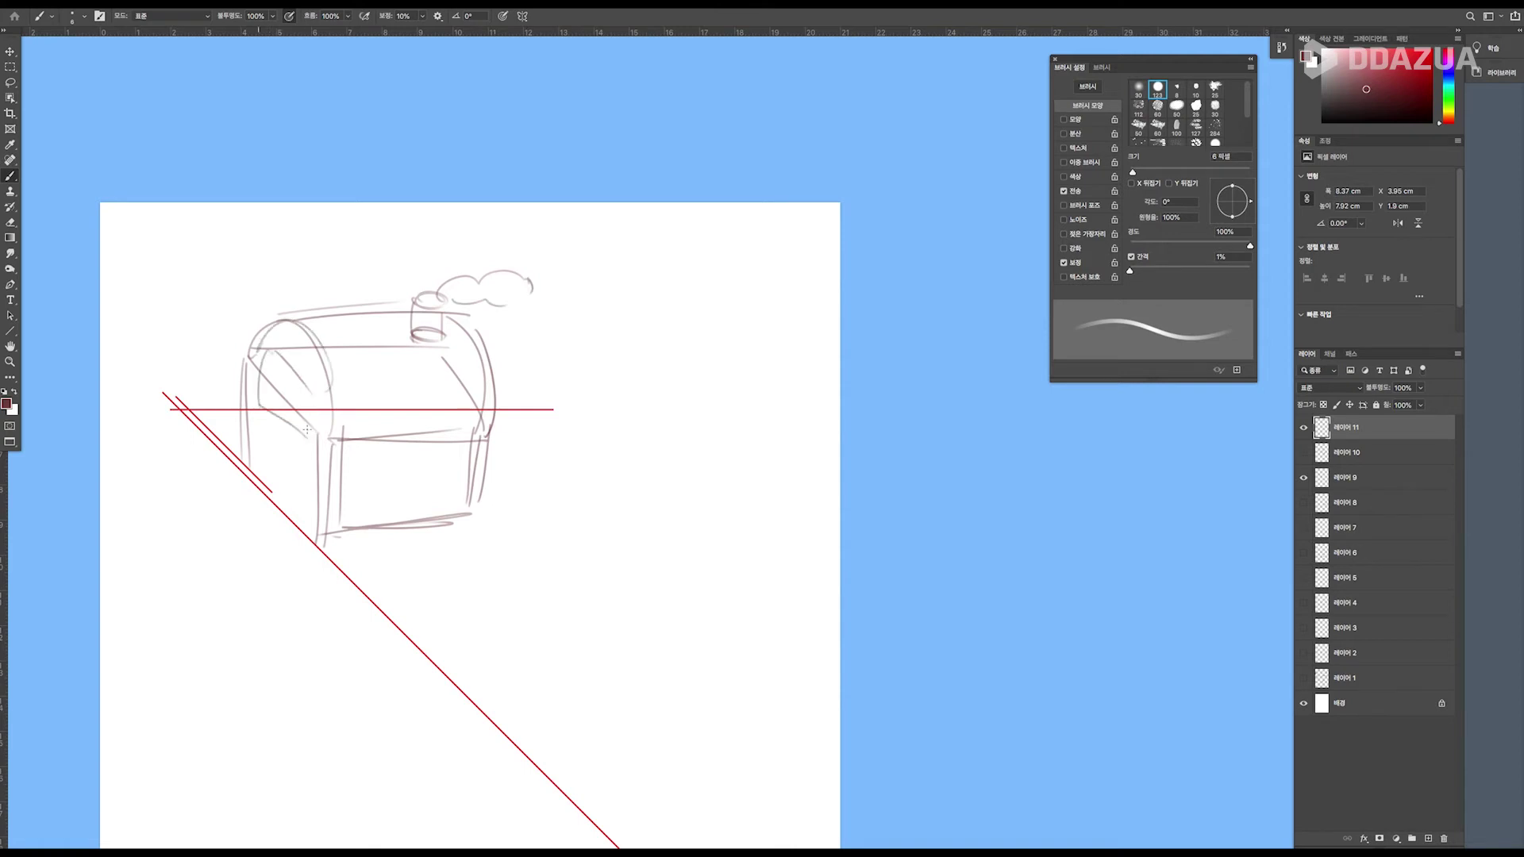
pyautogui.moveTo(273, 353)
pyautogui.mouseDown()
pyautogui.moveTo(312, 394)
pyautogui.moveTo(305, 424)
pyautogui.moveTo(317, 406)
pyautogui.moveTo(278, 349)
pyautogui.moveTo(320, 392)
pyautogui.moveTo(271, 433)
pyautogui.moveTo(288, 499)
pyautogui.moveTo(265, 471)
pyautogui.moveTo(274, 437)
pyautogui.moveTo(286, 508)
pyautogui.mouseUp()
pyautogui.moveTo(269, 444)
pyautogui.mouseDown()
pyautogui.moveTo(277, 484)
pyautogui.moveTo(290, 475)
pyautogui.moveTo(293, 506)
pyautogui.moveTo(247, 466)
pyautogui.moveTo(321, 540)
pyautogui.mouseUp()
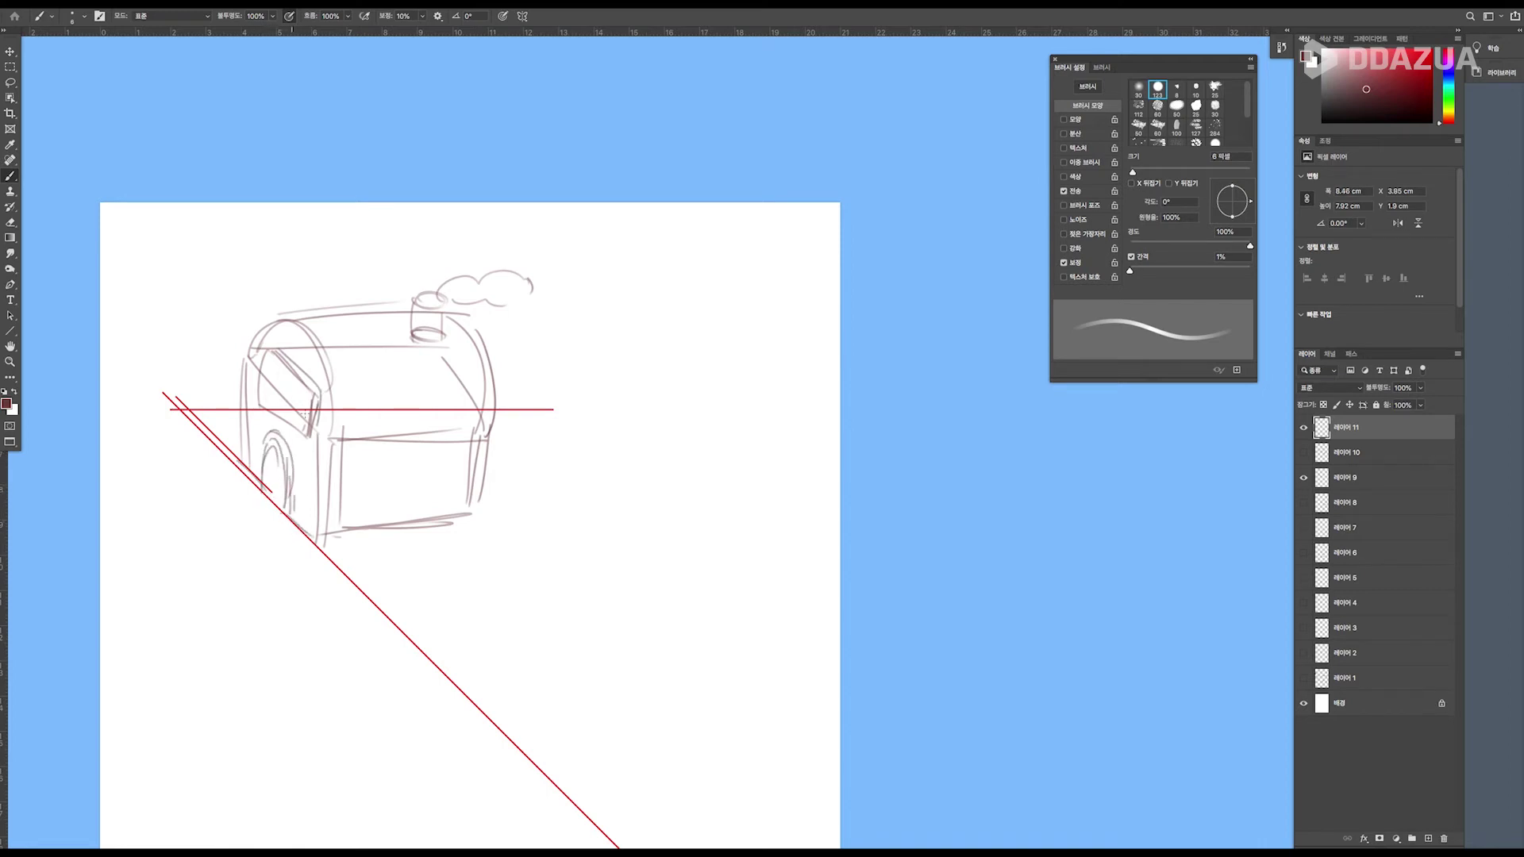
# Draw an arched window with curtains and a planter box on the house's front wall.
pyautogui.moveTo(402, 474)
pyautogui.mouseDown()
pyautogui.moveTo(438, 470)
pyautogui.moveTo(459, 481)
pyautogui.moveTo(413, 495)
pyautogui.moveTo(449, 492)
pyautogui.mouseUp()
pyautogui.moveTo(453, 480)
pyautogui.mouseDown()
pyautogui.moveTo(404, 470)
pyautogui.moveTo(404, 452)
pyautogui.moveTo(449, 480)
pyautogui.mouseUp()
pyautogui.moveTo(392, 468)
pyautogui.mouseDown()
pyautogui.moveTo(444, 459)
pyautogui.moveTo(397, 478)
pyautogui.moveTo(442, 472)
pyautogui.moveTo(408, 465)
pyautogui.mouseUp()
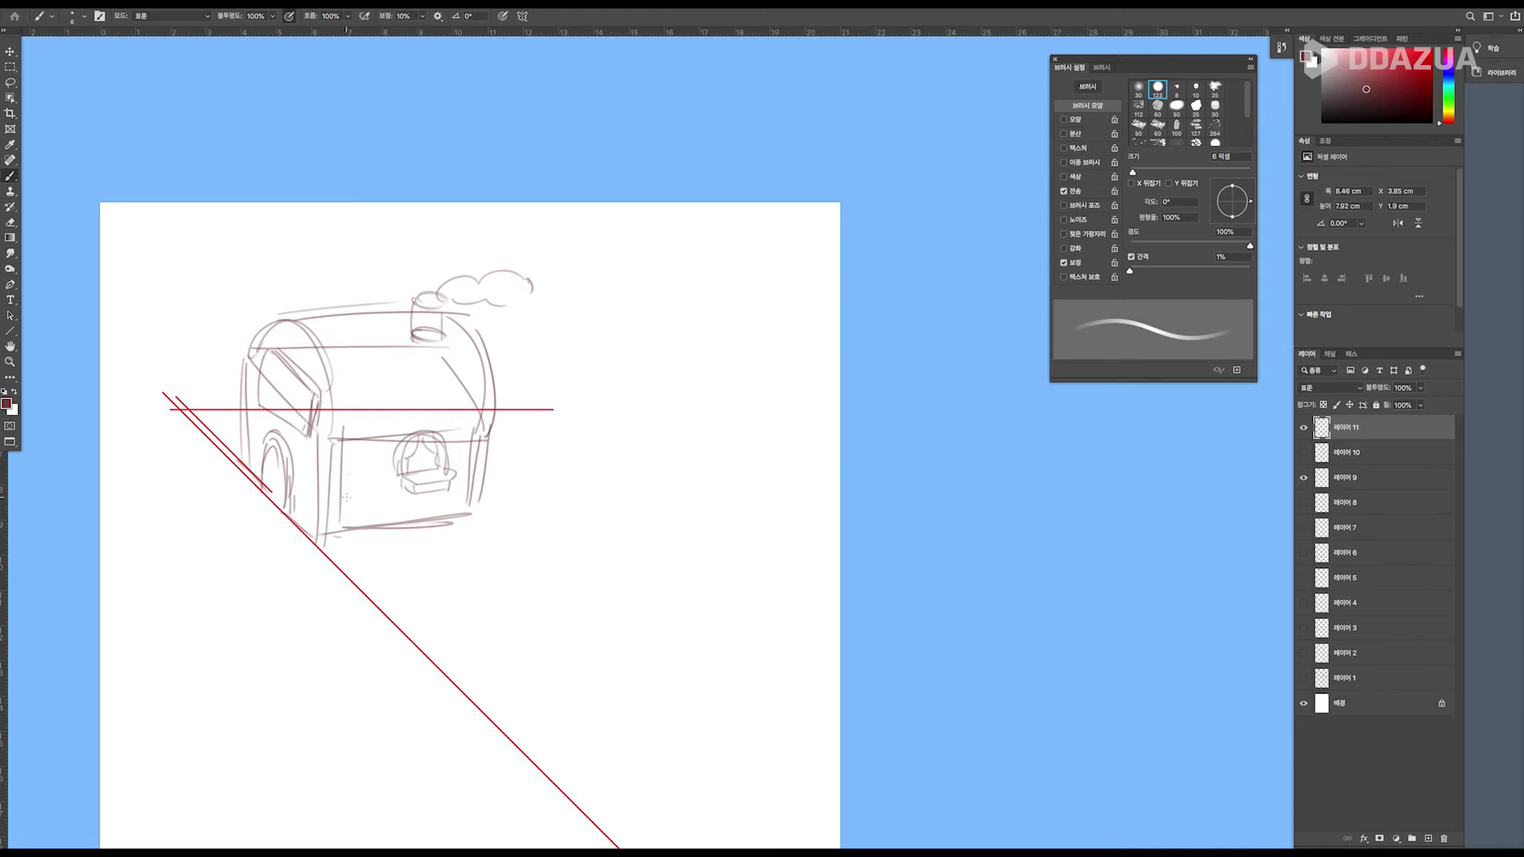
# Add a fence-like band of slanted supports along the lower front wall and a small step at the front corner.
pyautogui.moveTo(349, 492)
pyautogui.mouseDown()
pyautogui.moveTo(365, 522)
pyautogui.moveTo(377, 489)
pyautogui.moveTo(379, 524)
pyautogui.moveTo(402, 499)
pyautogui.moveTo(388, 492)
pyautogui.moveTo(409, 520)
pyautogui.moveTo(385, 491)
pyautogui.moveTo(418, 496)
pyautogui.moveTo(414, 524)
pyautogui.moveTo(429, 504)
pyautogui.moveTo(461, 516)
pyautogui.moveTo(477, 482)
pyautogui.mouseUp()
pyautogui.moveTo(345, 480); pyautogui.dragTo(379, 480)
pyautogui.moveTo(326, 543); pyautogui.dragTo(349, 538)
# Write the underlined note "컨셉" with a short note below it beside the house, and reinforce the roof's far end edge.
pyautogui.moveTo(531, 319)
pyautogui.mouseDown()
pyautogui.moveTo(573, 333)
pyautogui.moveTo(557, 336)
pyautogui.mouseUp()
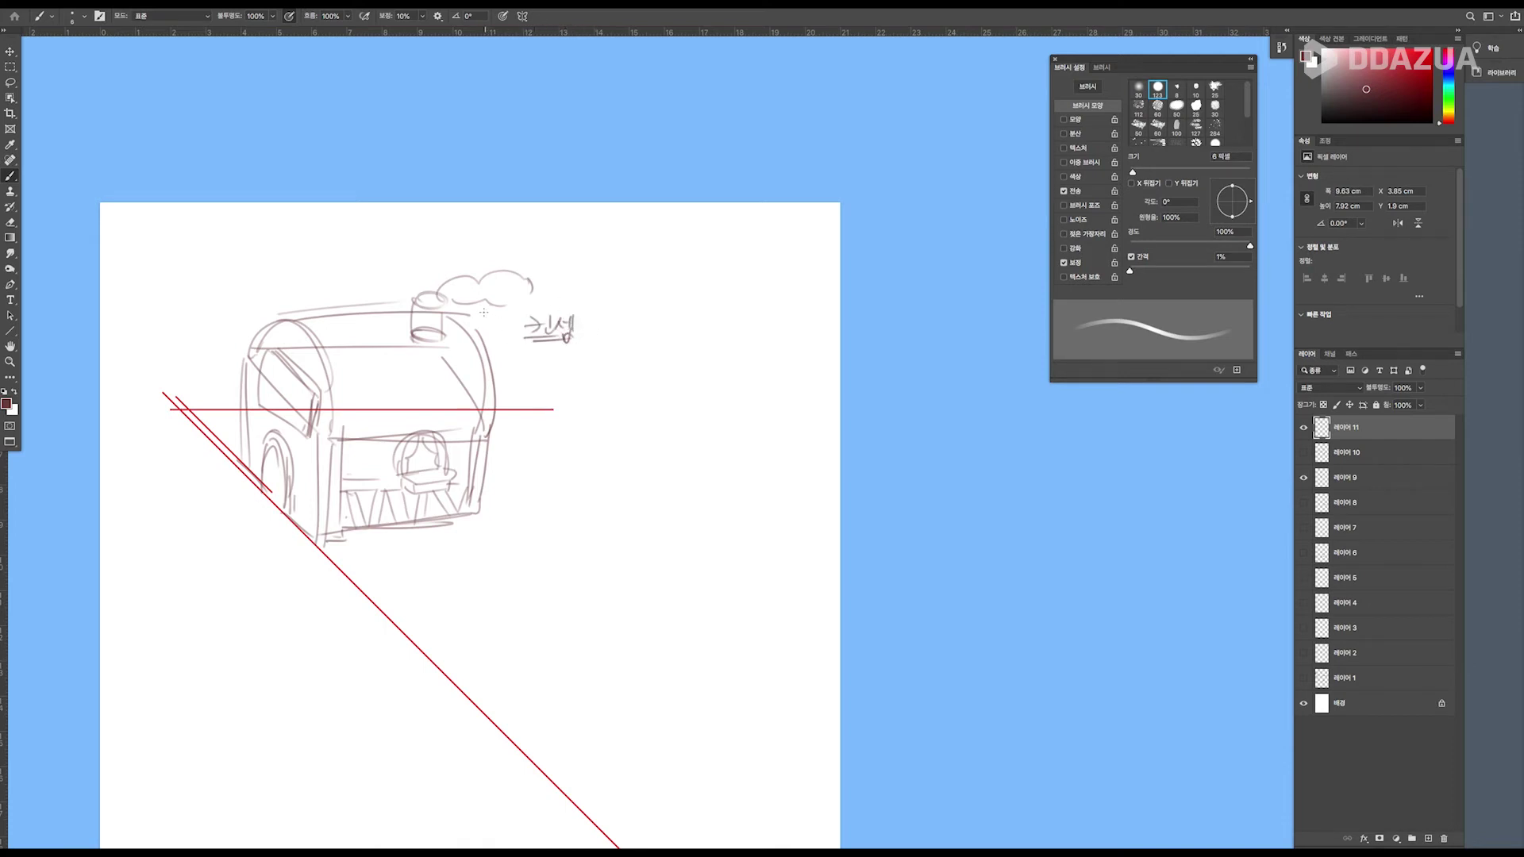
pyautogui.moveTo(537, 366); pyautogui.dragTo(546, 390)
pyautogui.click(546, 367)
pyautogui.moveTo(466, 313); pyautogui.dragTo(497, 448)
# Write "대장간" beside the notes, redoing its last syllable, and underline it.
pyautogui.moveTo(617, 357); pyautogui.dragTo(673, 374)
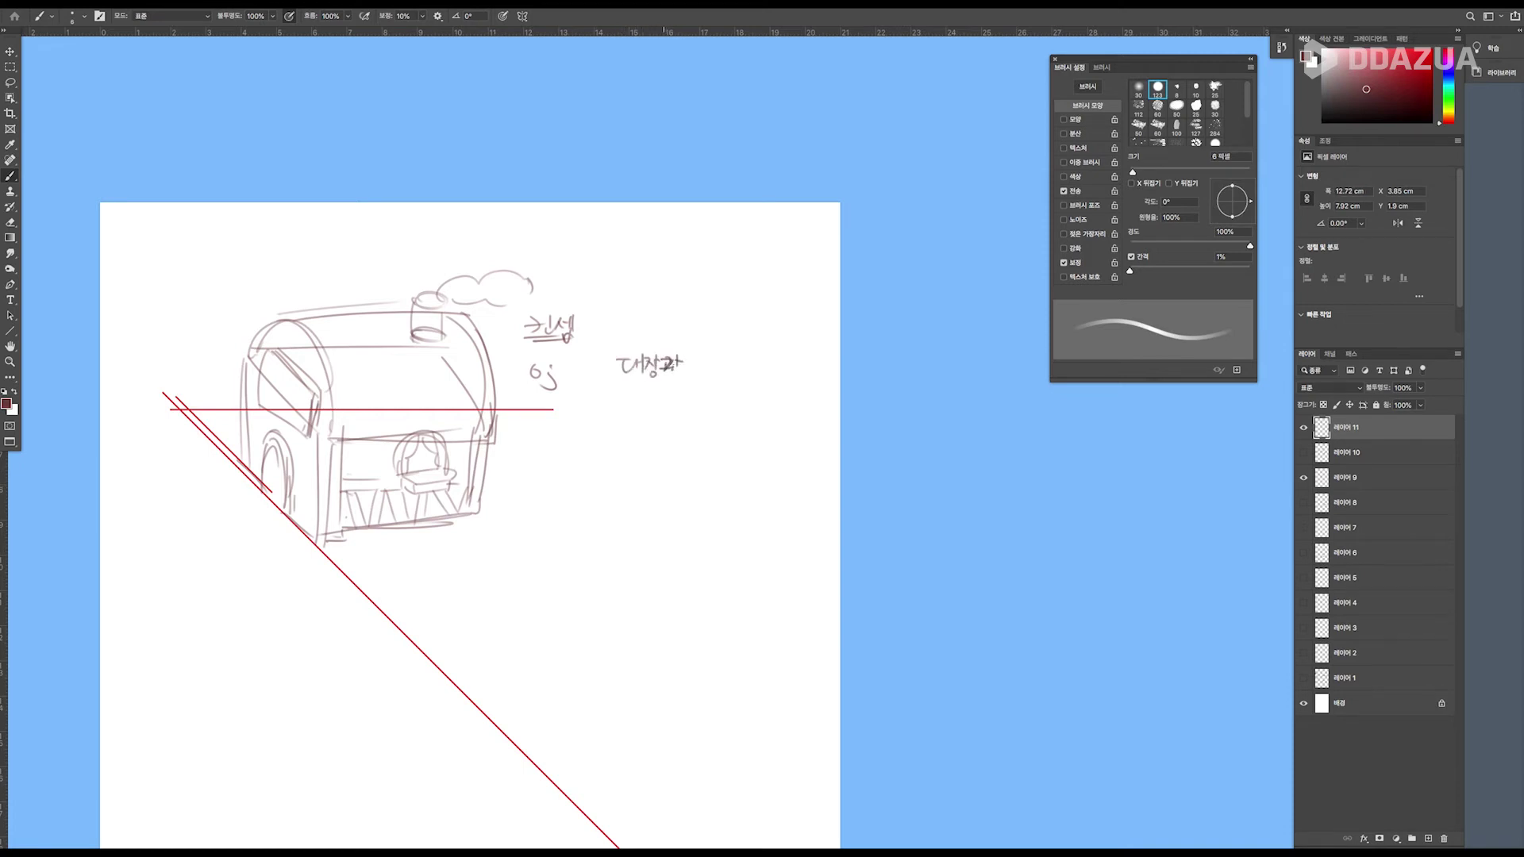
pyautogui.hotkey('ctrl', 'z')
pyautogui.hotkey('ctrl', 'z')
pyautogui.hotkey('ctrl', 'z')
pyautogui.hotkey('ctrl', 'z')
pyautogui.moveTo(663, 357)
pyautogui.mouseDown()
pyautogui.moveTo(682, 376)
pyautogui.moveTo(650, 382)
pyautogui.moveTo(682, 379)
pyautogui.mouseUp()
# Thicken the house's far front post, then sketch a double-ringed oval beside the house and another against its side wall.
pyautogui.moveTo(495, 444); pyautogui.dragTo(486, 492)
pyautogui.moveTo(539, 493)
pyautogui.mouseDown()
pyautogui.moveTo(571, 479)
pyautogui.moveTo(538, 496)
pyautogui.moveTo(568, 480)
pyautogui.moveTo(587, 514)
pyautogui.mouseUp()
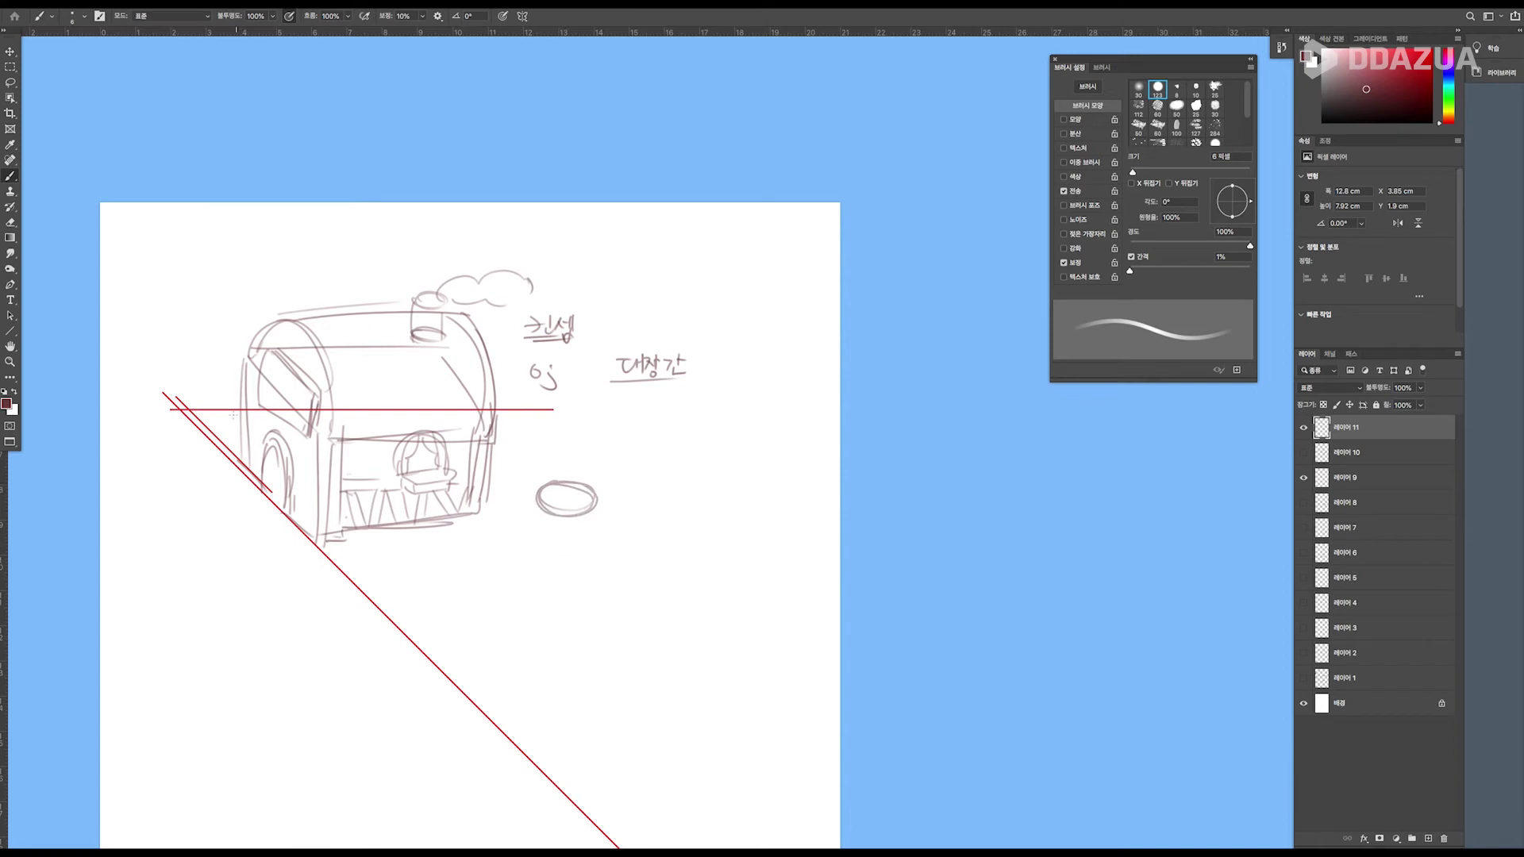
pyautogui.moveTo(242, 411)
pyautogui.mouseDown()
pyautogui.moveTo(232, 441)
pyautogui.moveTo(216, 421)
pyautogui.moveTo(230, 411)
pyautogui.moveTo(236, 446)
pyautogui.mouseUp()
# Make an elliptical selection about 2 cm by 1.4 cm over the oval at the house's side wall.
pyautogui.click(11, 67)
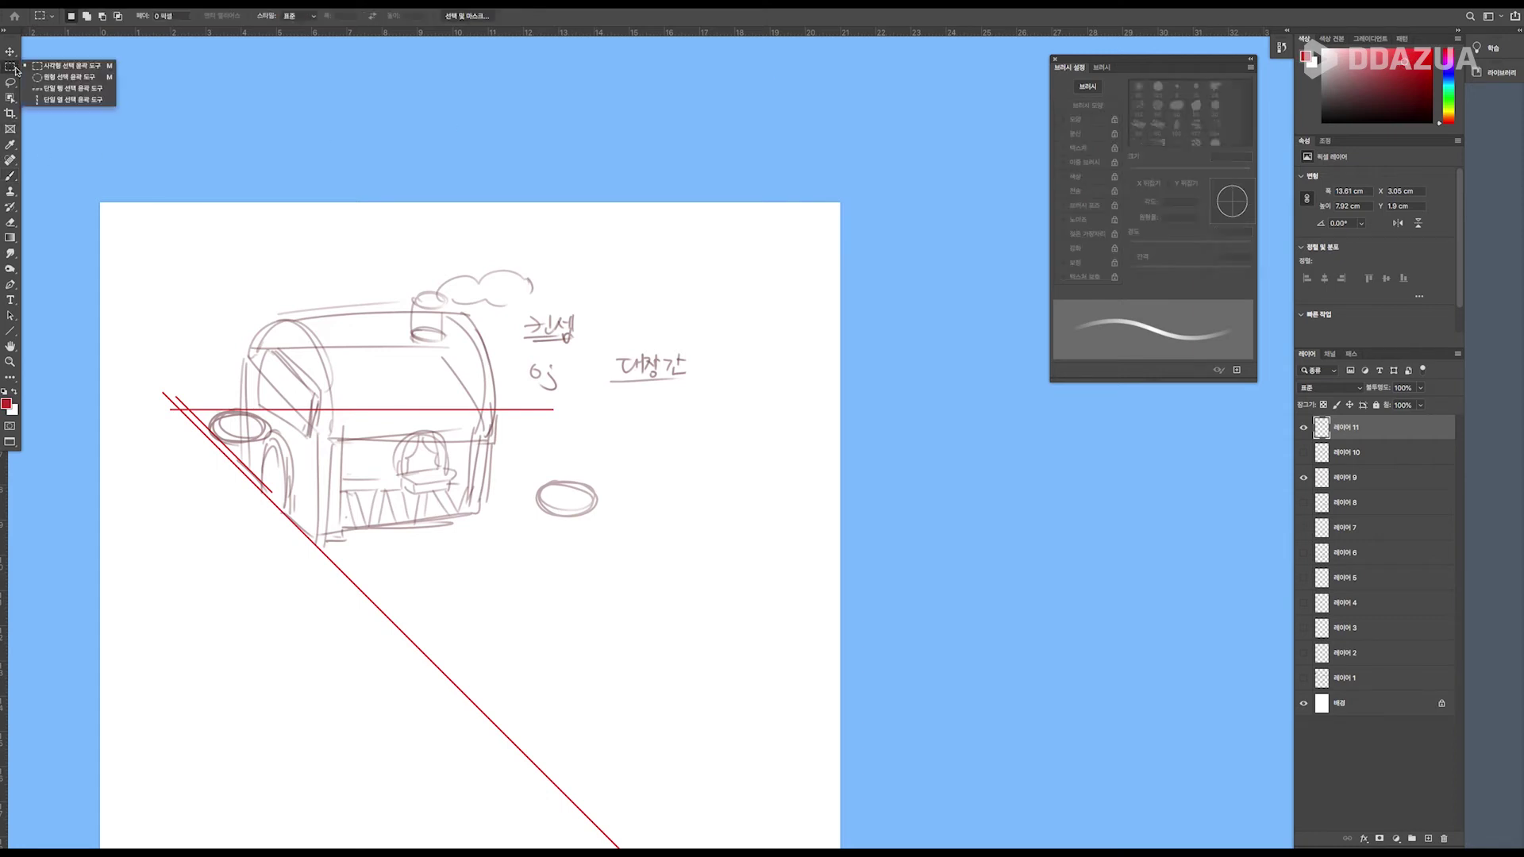
pyautogui.click(68, 77)
pyautogui.moveTo(216, 414); pyautogui.dragTo(278, 455)
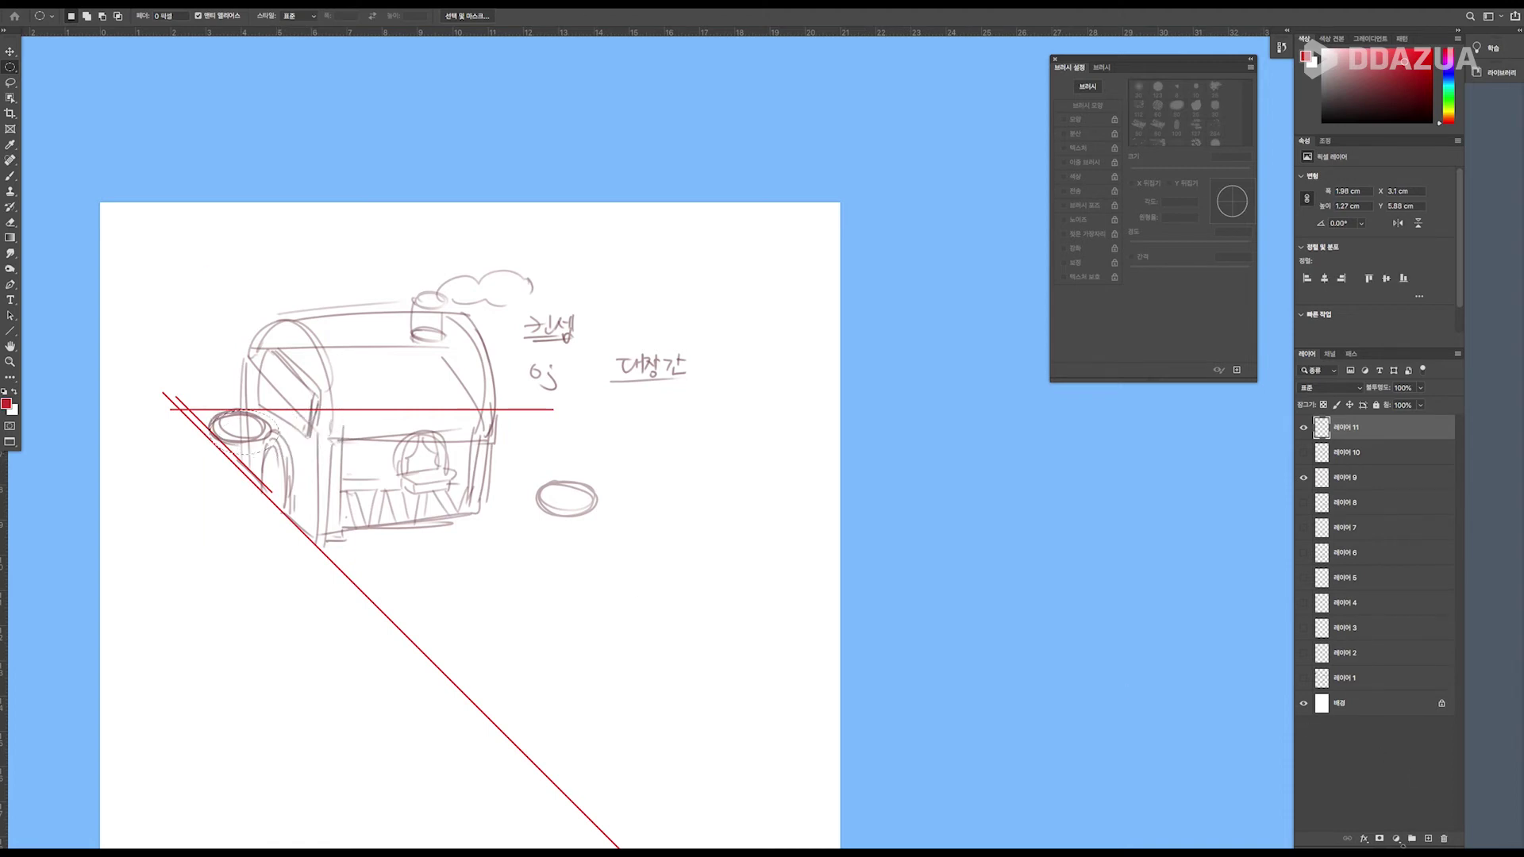
# On a new layer, stroke the elliptical selection with a 2-pixel red line centred on its edge.
pyautogui.click(1427, 838)
pyautogui.click(126, 3)
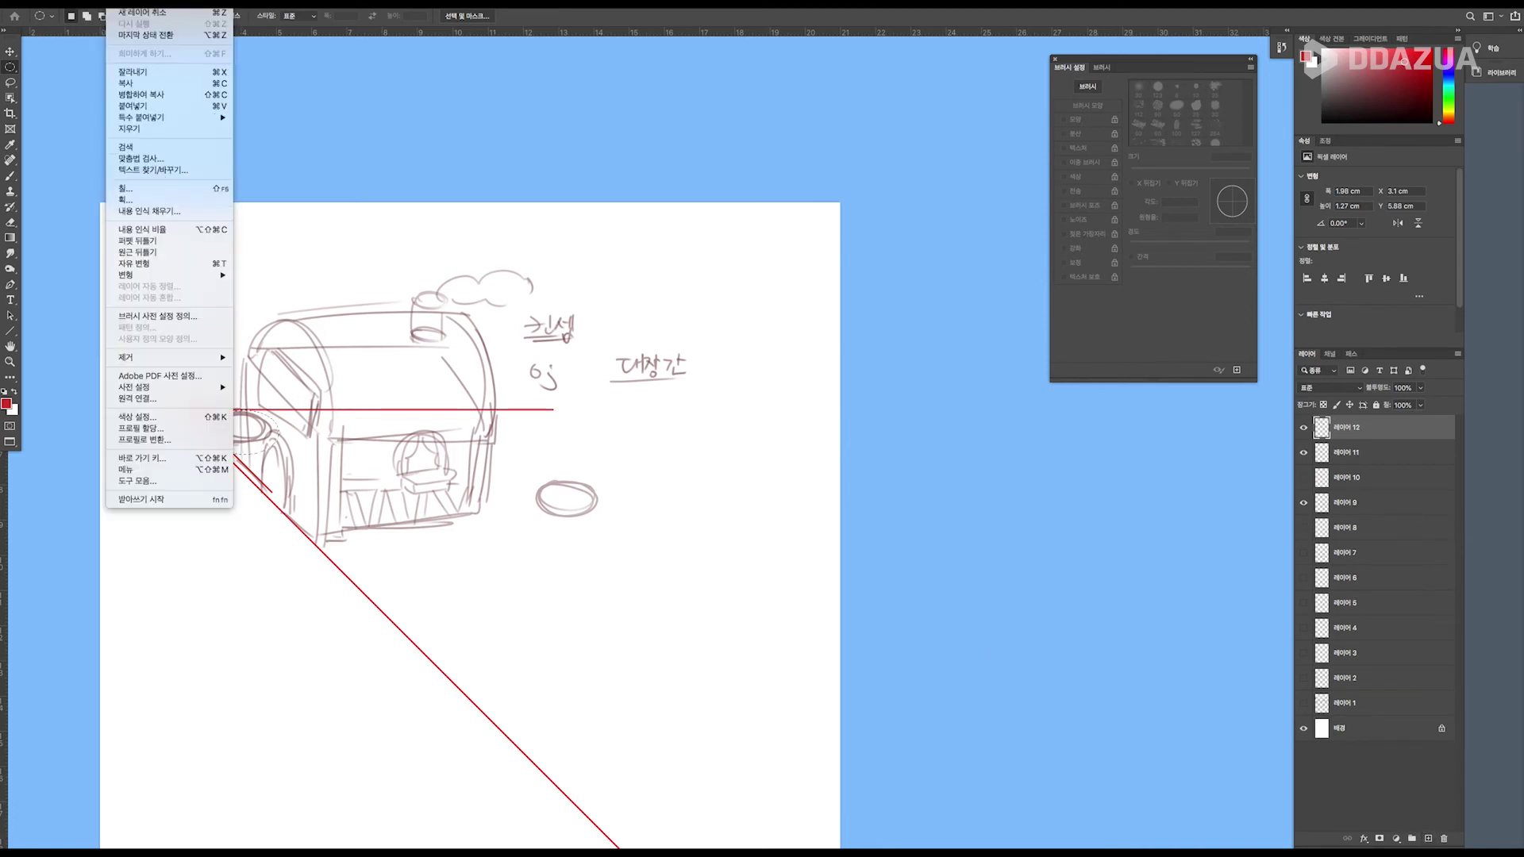
pyautogui.click(127, 204)
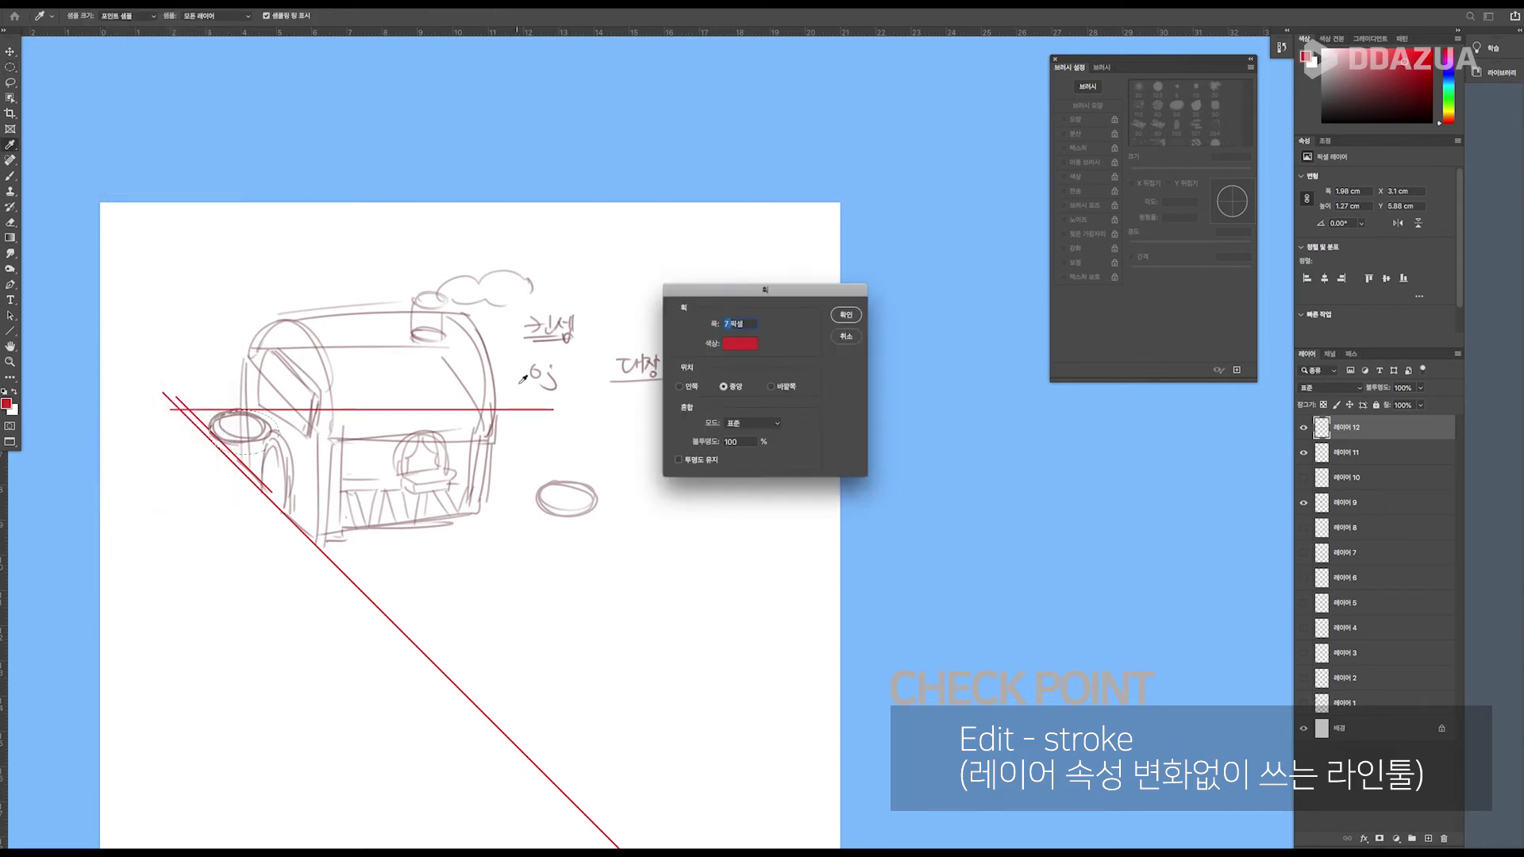
pyautogui.write('3')
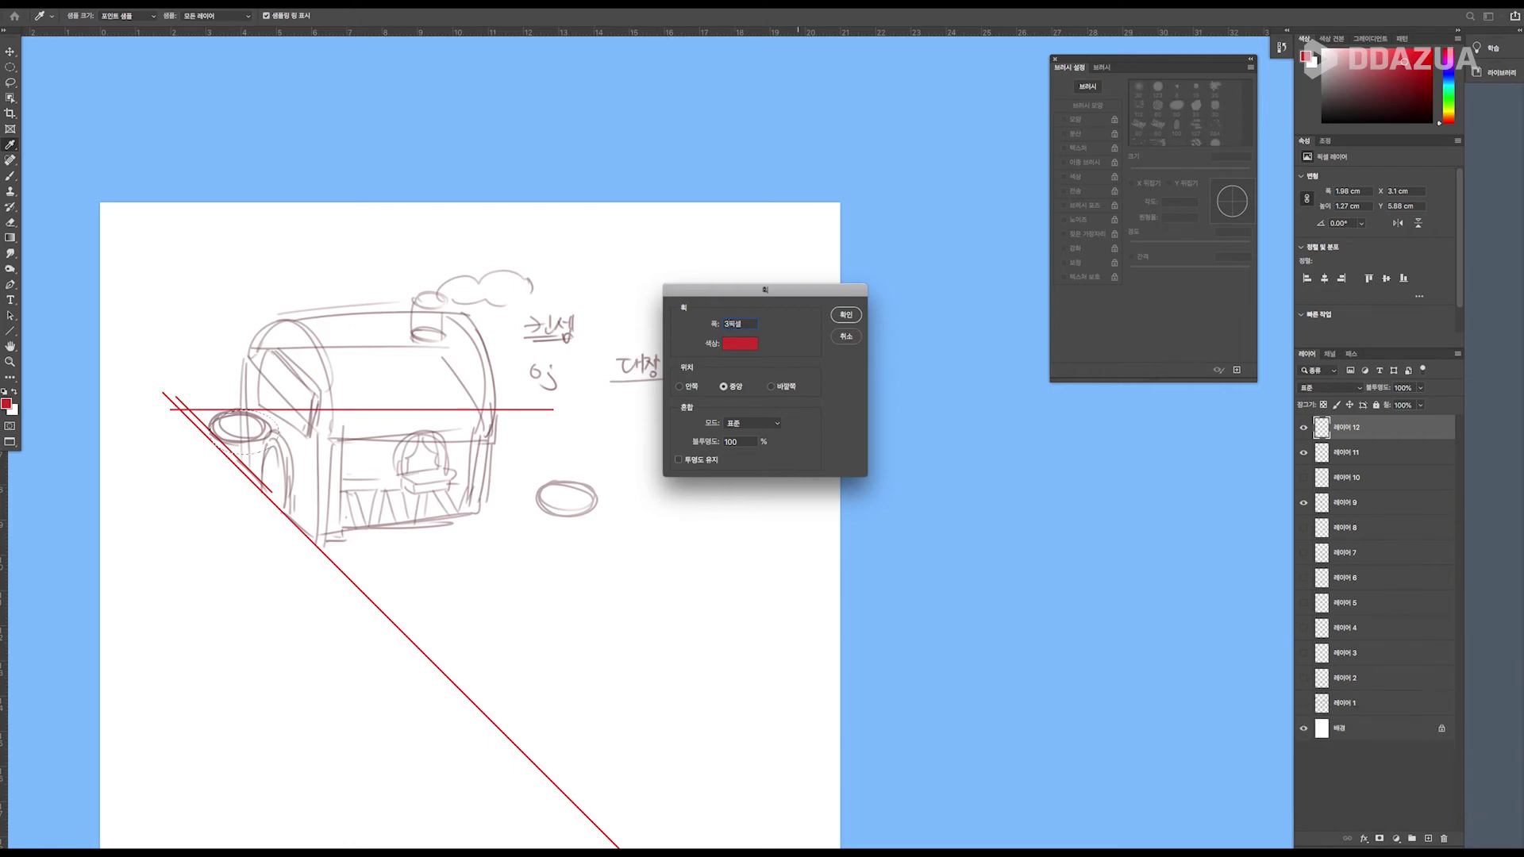
pyautogui.press('BackSpace')
pyautogui.write('2')
pyautogui.press('Return')
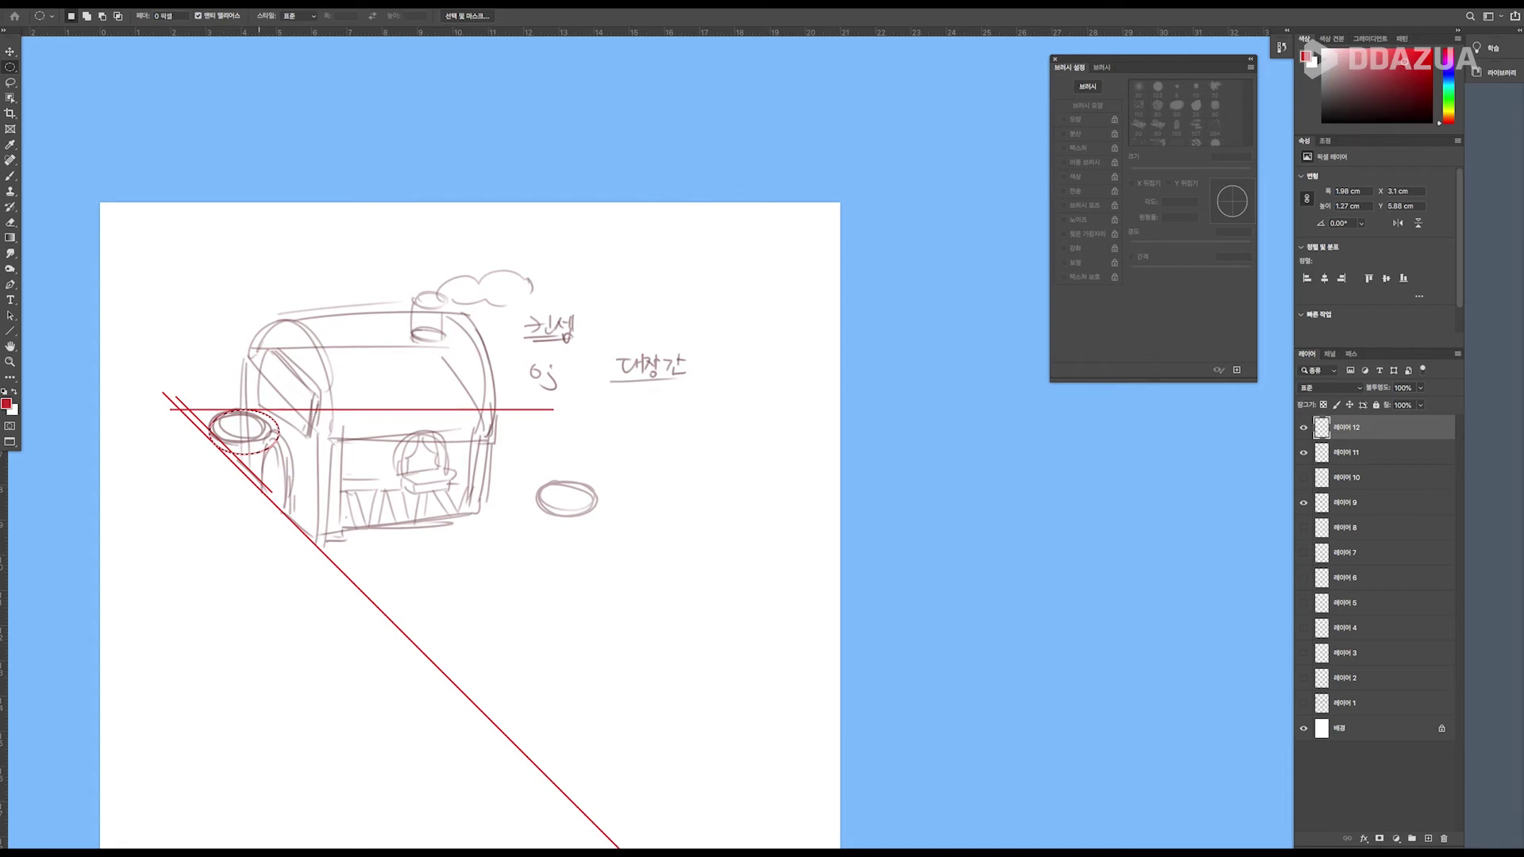
# Deselect and move the red ellipse off the house to the blank area below the "대장간" note.
pyautogui.hotkey('ctrl', 'd')
pyautogui.hotkey('ctrl', 't')
pyautogui.moveTo(244, 431); pyautogui.dragTo(623, 443)
pyautogui.press('Return')
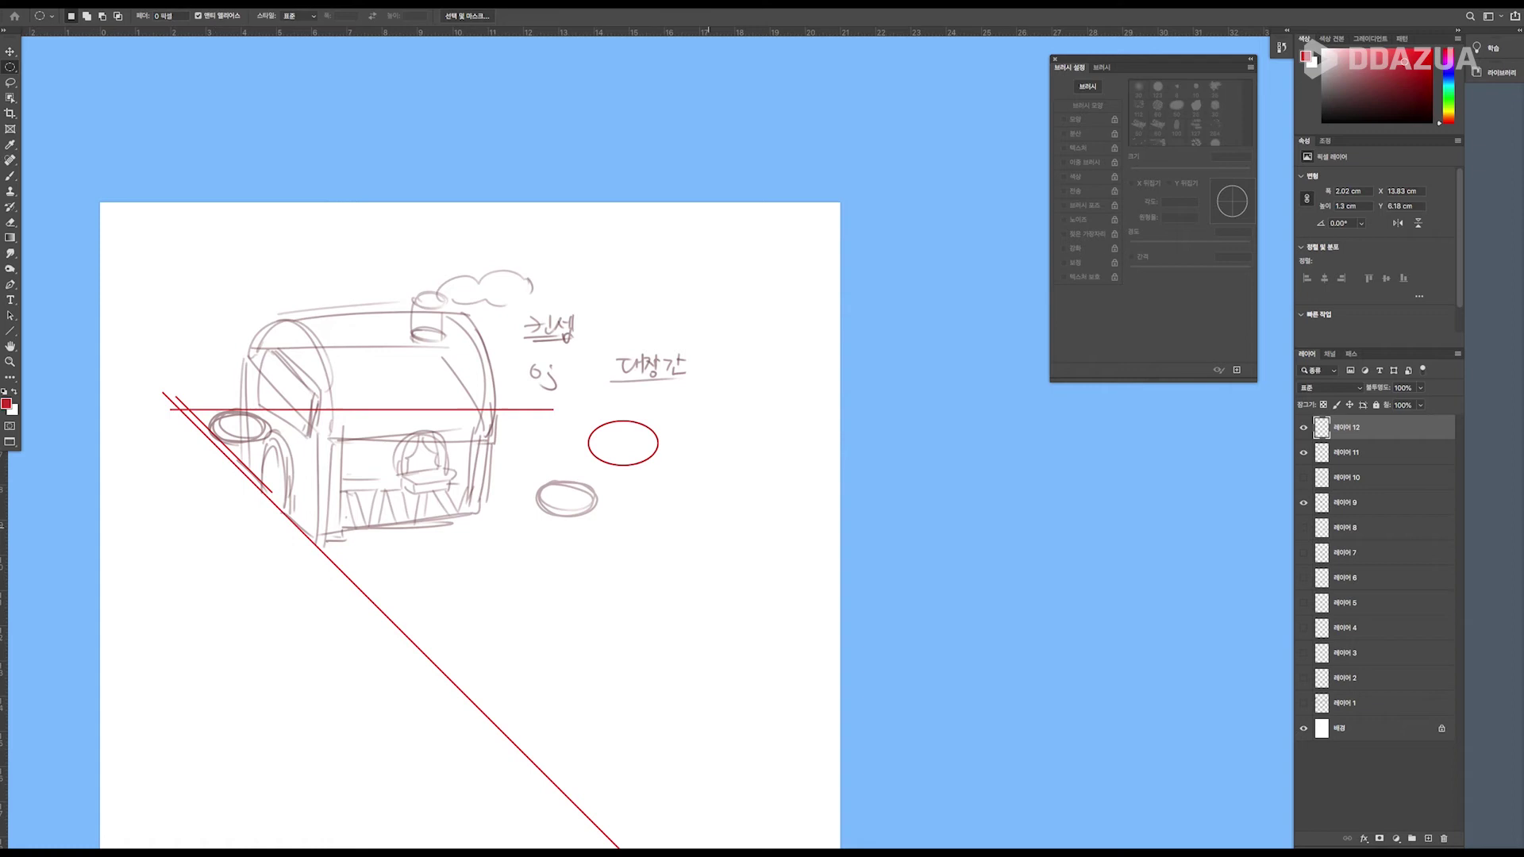
pyautogui.scroll(-1, 433, 492)
pyautogui.hscroll(1, 433, 492)
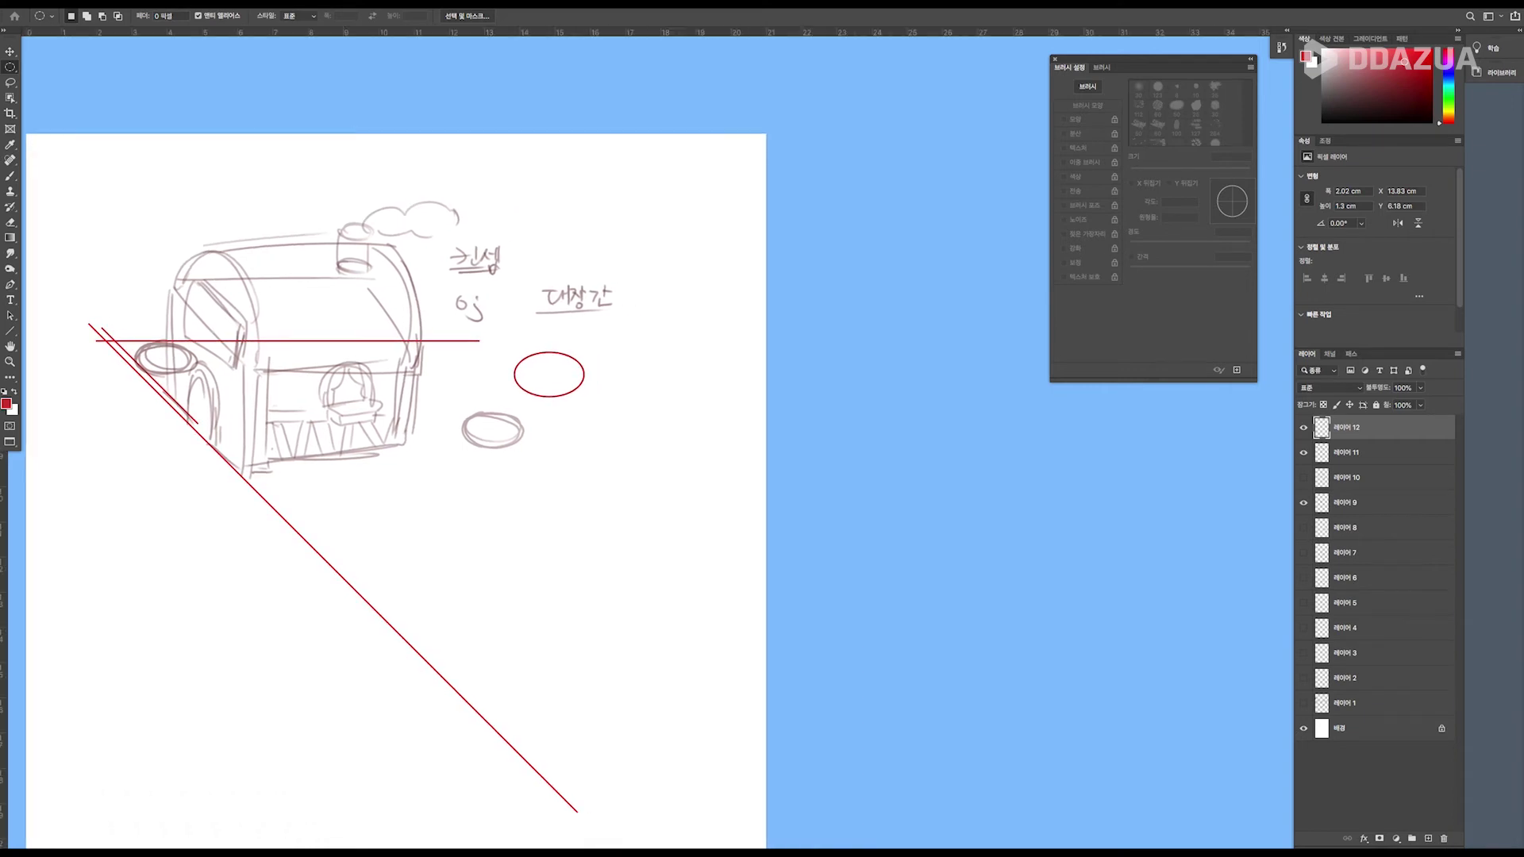
# Lock the red ellipse's layer and add a new layer above it.
pyautogui.hotkey('ctrl', 'z')
pyautogui.hotkey('ctrl', 'shift', 'z')
pyautogui.hotkey('ctrl', '/')
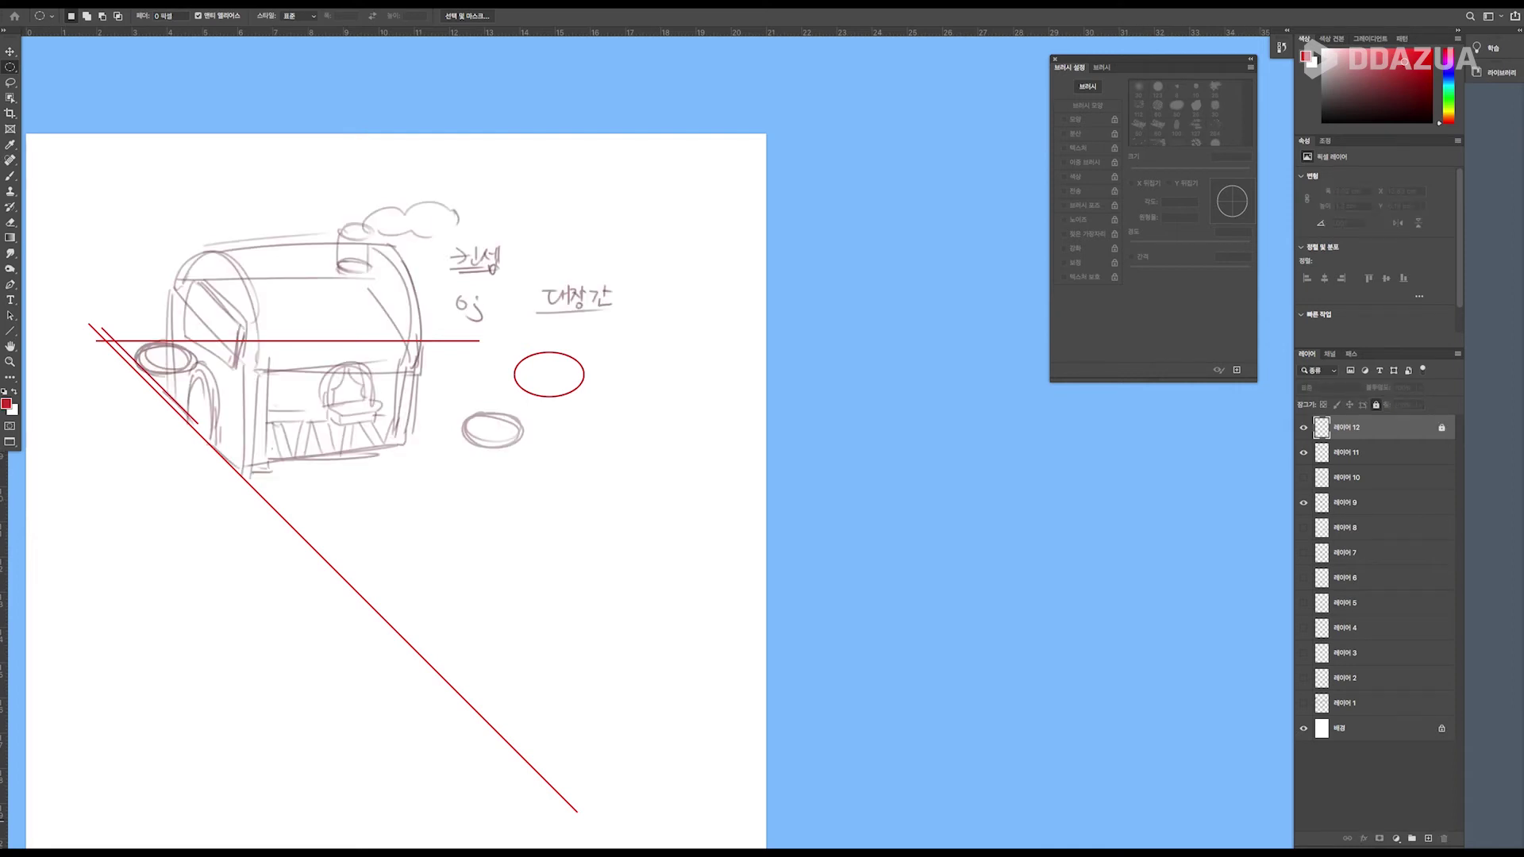
pyautogui.hotkey('ctrl', 'shift', 'alt', 'n')
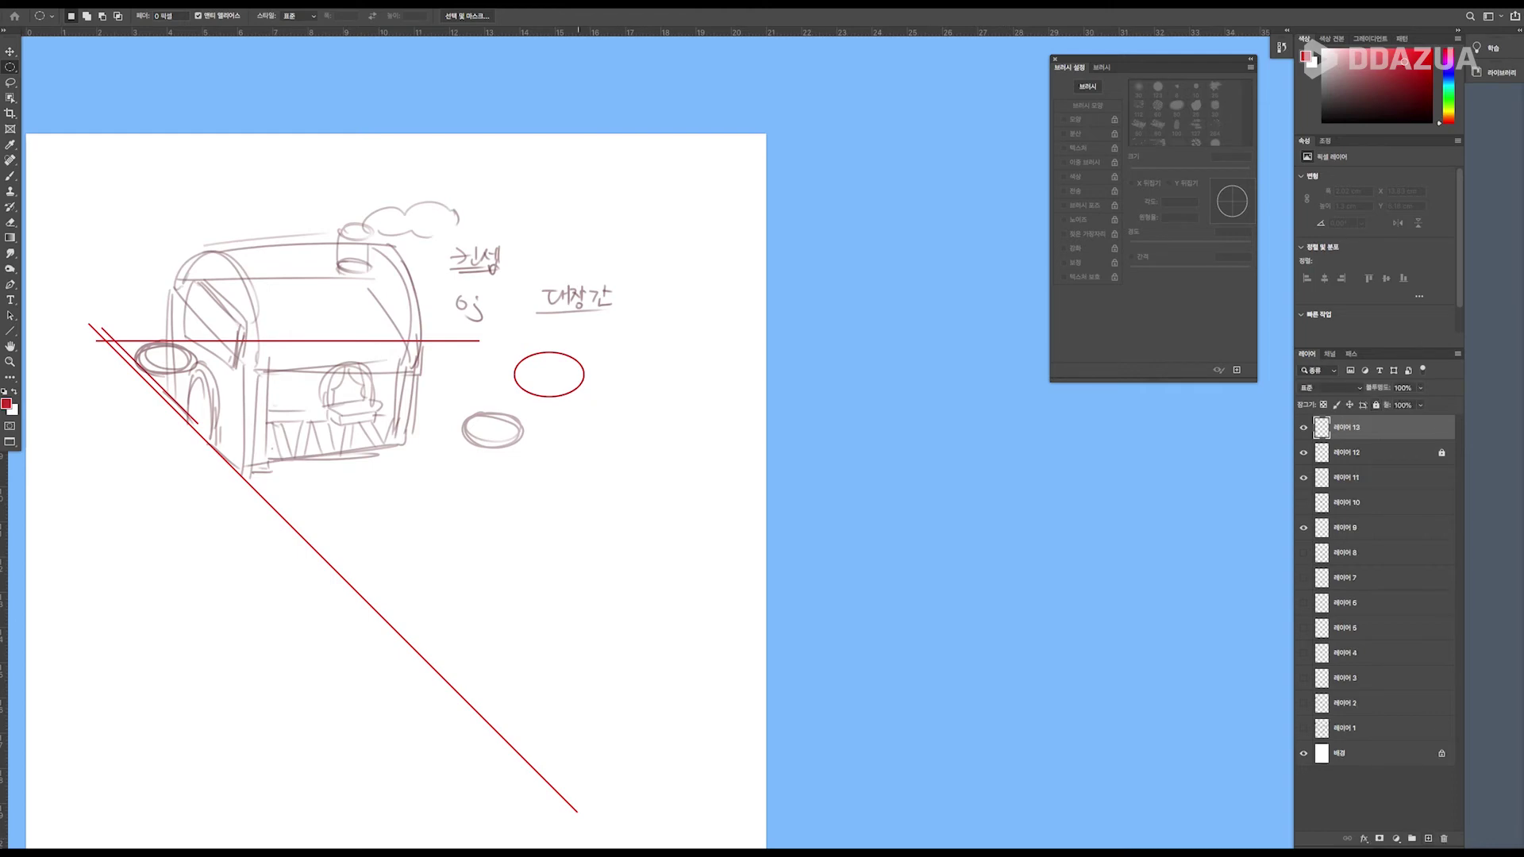
# Sketch a small box and a larger box side by side in a dark brush colour, beside the red ellipse.
pyautogui.press('z')
pyautogui.moveTo(563, 380)
pyautogui.mouseDown()
pyautogui.moveTo(644, 383)
pyautogui.moveTo(571, 383)
pyautogui.mouseUp()
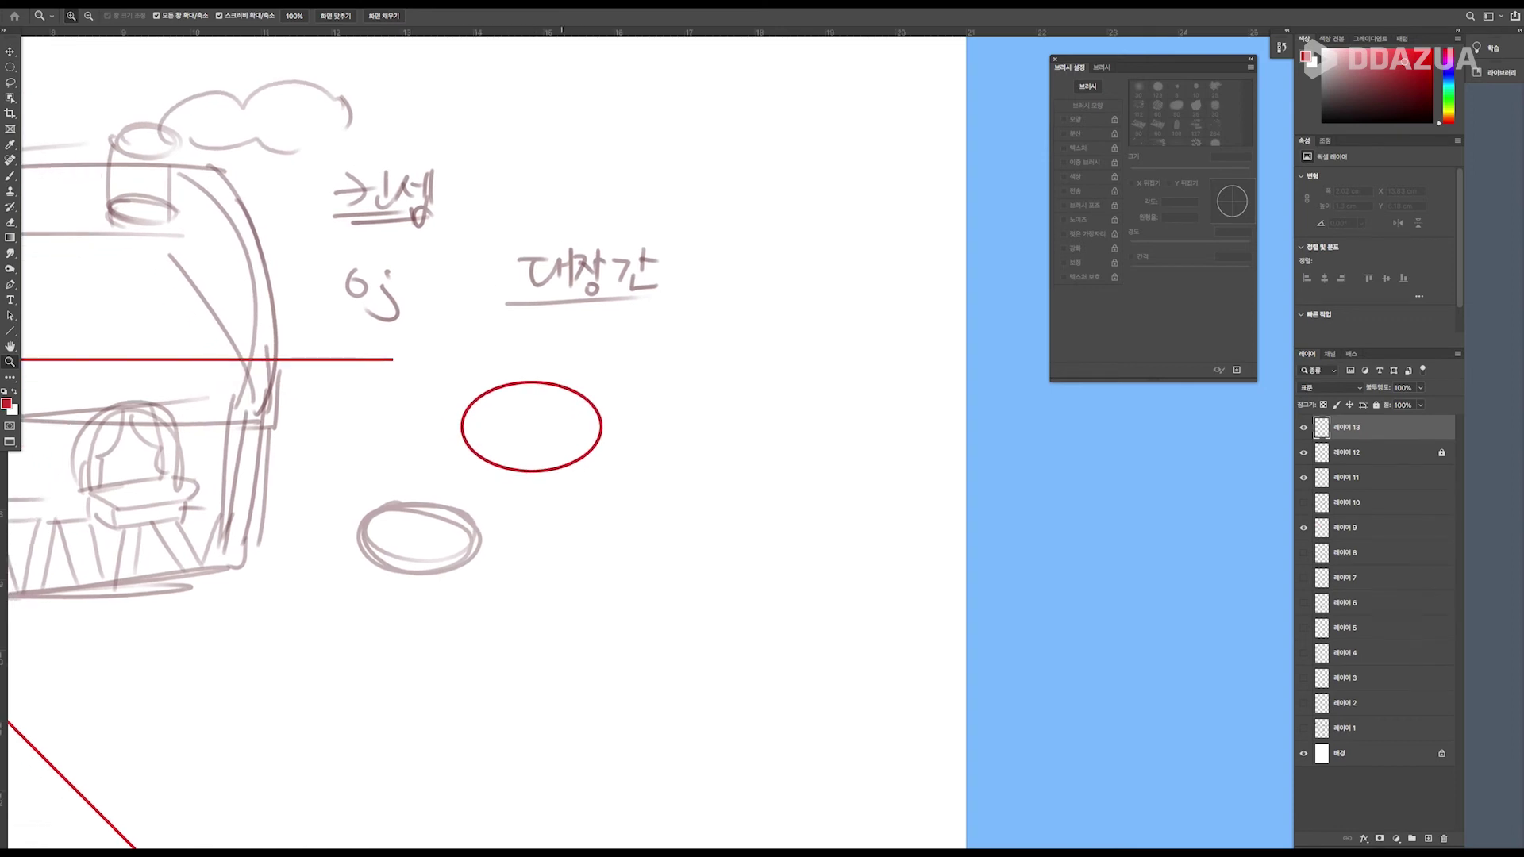
pyautogui.press('b')
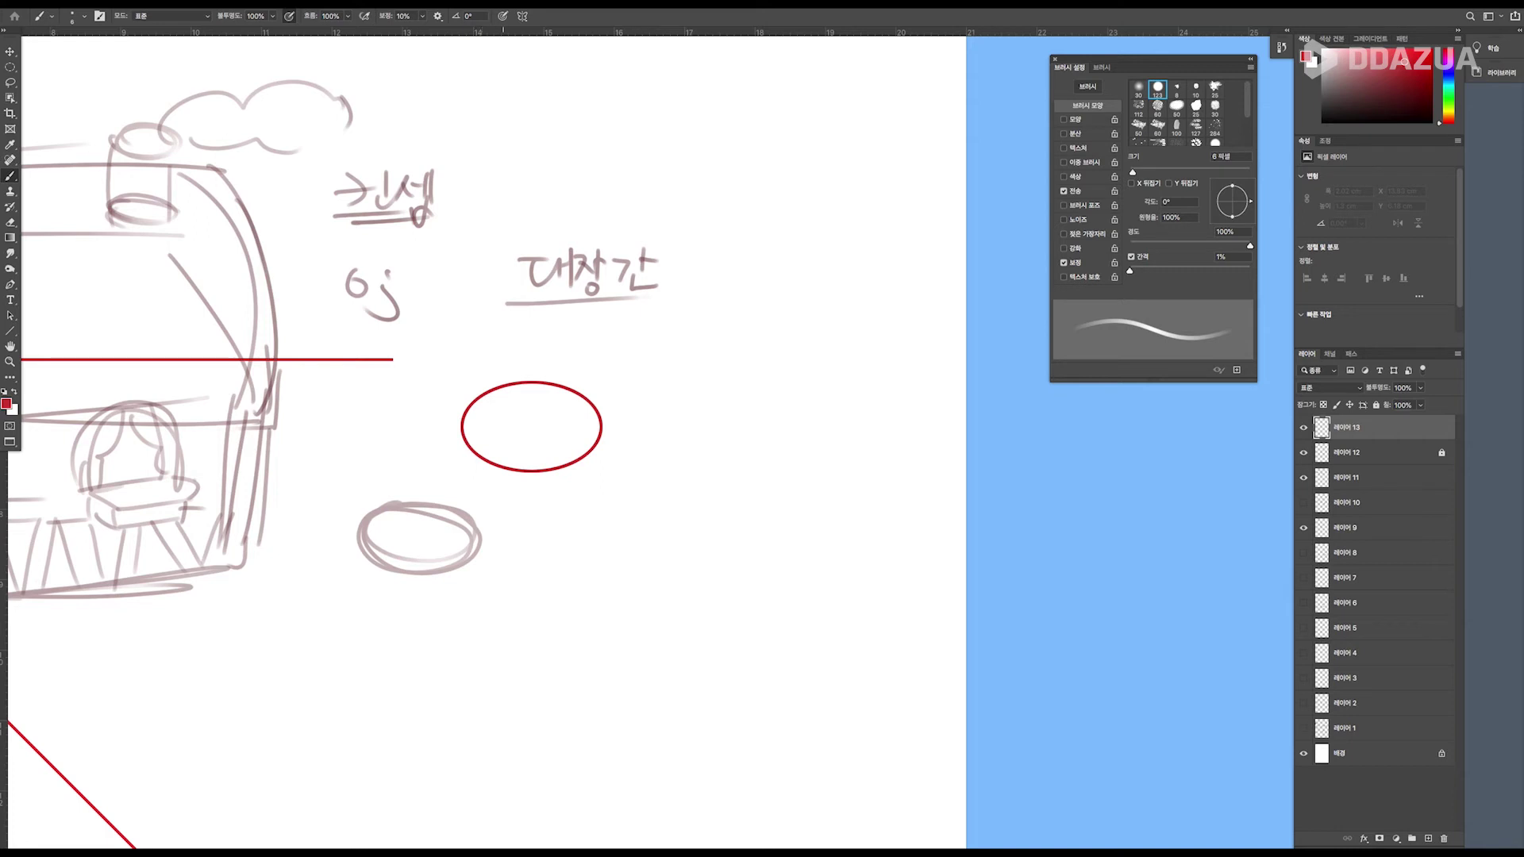
pyautogui.click(1403, 93)
pyautogui.moveTo(693, 355)
pyautogui.mouseDown()
pyautogui.moveTo(759, 356)
pyautogui.moveTo(679, 364)
pyautogui.moveTo(717, 369)
pyautogui.moveTo(747, 388)
pyautogui.mouseUp()
pyautogui.moveTo(742, 382)
pyautogui.mouseDown()
pyautogui.moveTo(674, 386)
pyautogui.moveTo(714, 392)
pyautogui.mouseUp()
pyautogui.moveTo(794, 354)
pyautogui.mouseDown()
pyautogui.moveTo(858, 349)
pyautogui.moveTo(811, 387)
pyautogui.moveTo(761, 382)
pyautogui.mouseUp()
pyautogui.moveTo(763, 382)
pyautogui.mouseDown()
pyautogui.moveTo(813, 383)
pyautogui.moveTo(812, 412)
pyautogui.moveTo(760, 413)
pyautogui.mouseUp()
pyautogui.moveTo(760, 412); pyautogui.dragTo(826, 410)
pyautogui.moveTo(855, 351)
pyautogui.mouseDown()
pyautogui.moveTo(856, 392)
pyautogui.moveTo(822, 410)
pyautogui.mouseUp()
# Add short rays above the larger box, a ground line under both boxes and a downward arrow below it.
pyautogui.moveTo(789, 322); pyautogui.dragTo(791, 339)
pyautogui.moveTo(823, 317)
pyautogui.mouseDown()
pyautogui.moveTo(818, 330)
pyautogui.moveTo(841, 334)
pyautogui.mouseUp()
pyautogui.moveTo(878, 322); pyautogui.dragTo(824, 422)
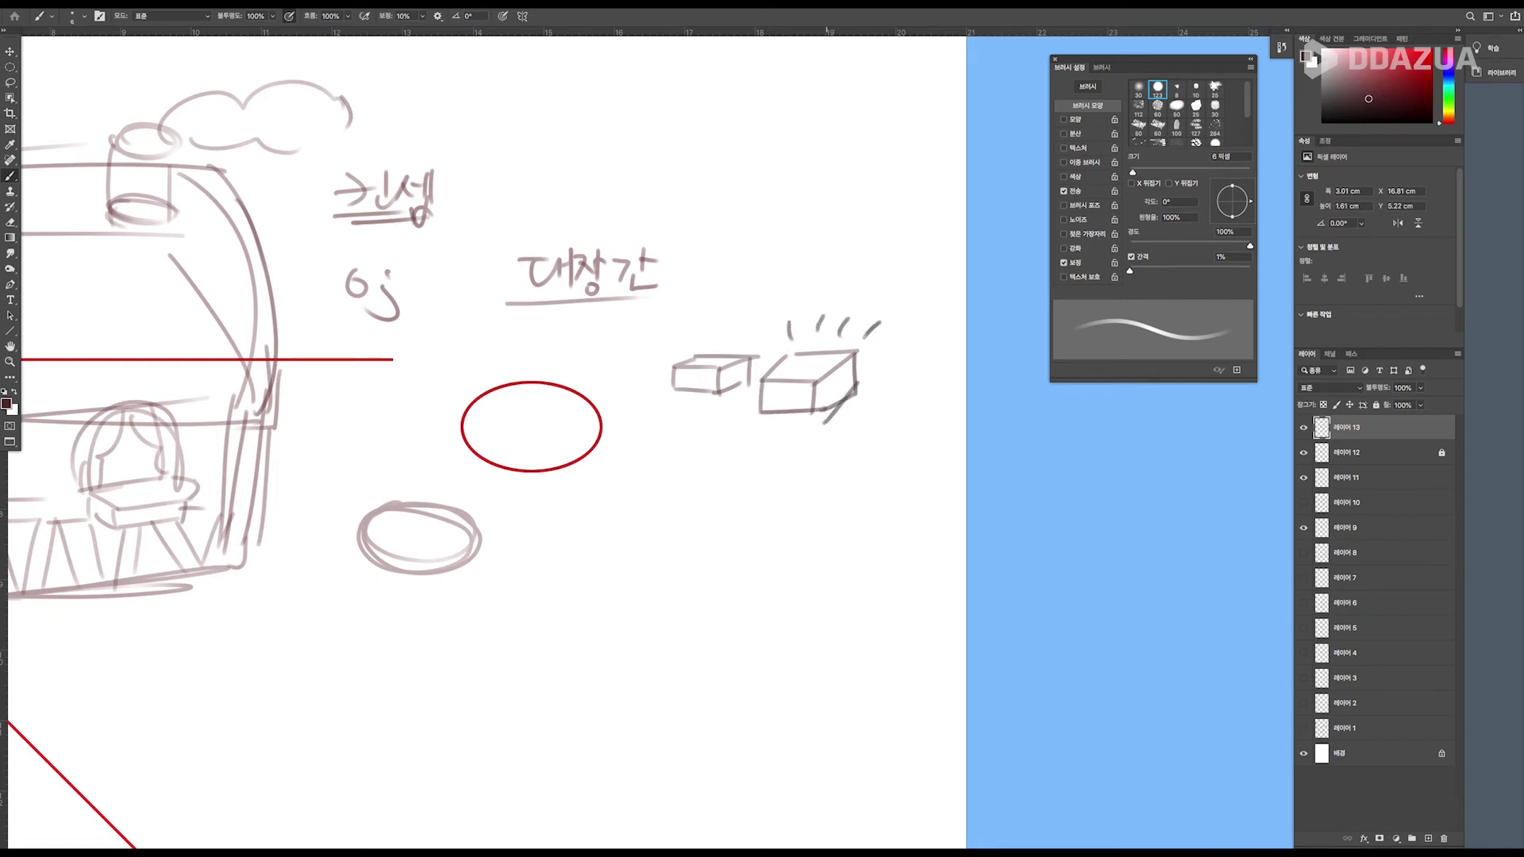
pyautogui.moveTo(761, 326); pyautogui.dragTo(773, 337)
pyautogui.moveTo(665, 412)
pyautogui.mouseDown()
pyautogui.moveTo(877, 411)
pyautogui.moveTo(845, 413)
pyautogui.mouseUp()
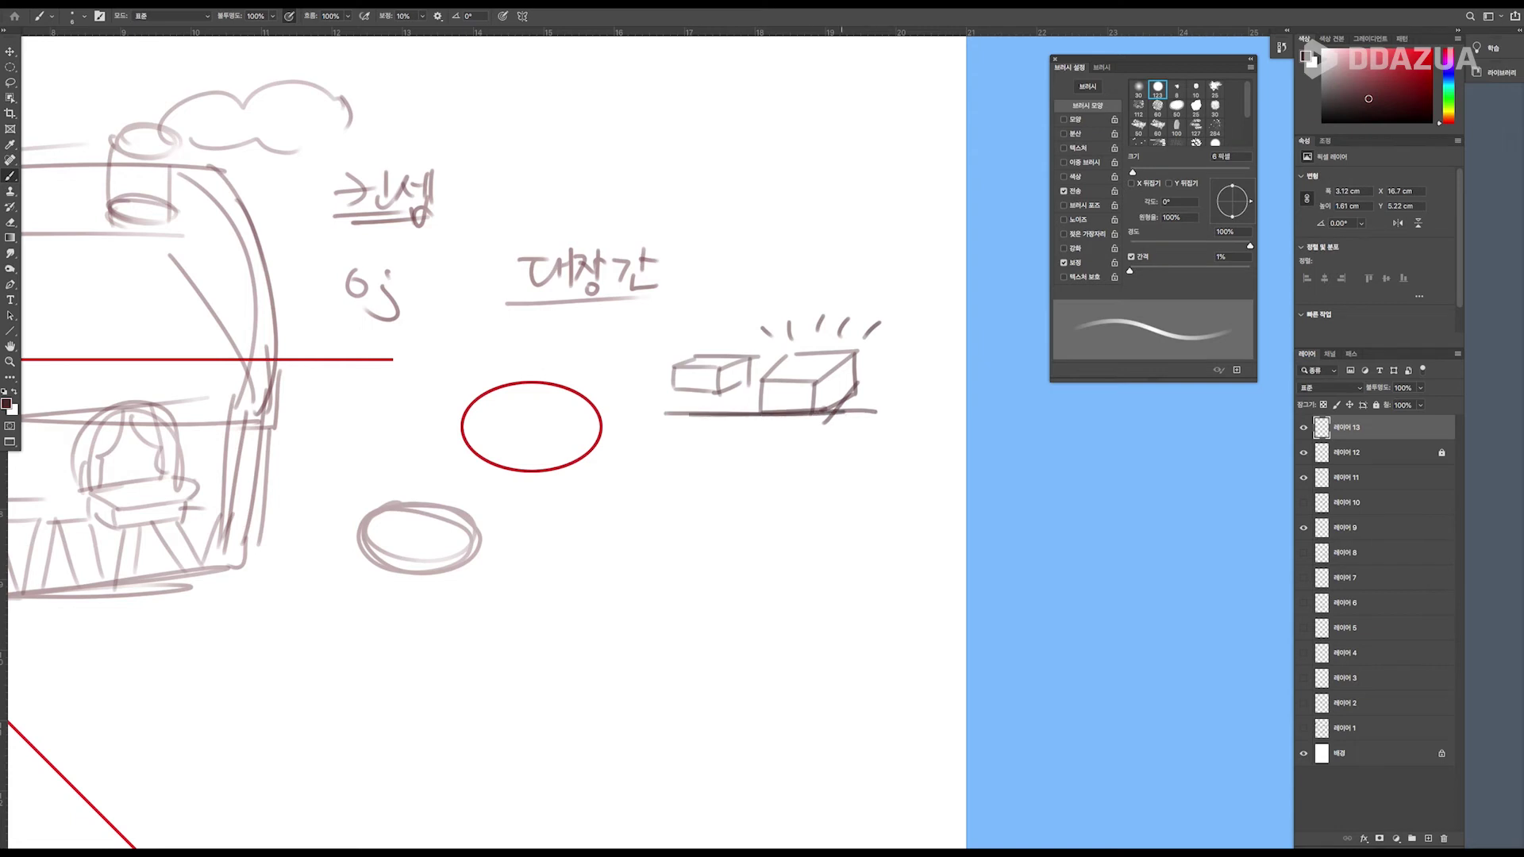
pyautogui.moveTo(751, 413)
pyautogui.mouseDown()
pyautogui.moveTo(749, 455)
pyautogui.moveTo(762, 442)
pyautogui.mouseUp()
# Draw a smiling face inside the red ellipse with short rays above it.
pyautogui.moveTo(464, 358); pyautogui.dragTo(499, 360)
pyautogui.moveTo(547, 344); pyautogui.dragTo(543, 350)
pyautogui.moveTo(489, 419)
pyautogui.mouseDown()
pyautogui.moveTo(577, 424)
pyautogui.moveTo(545, 444)
pyautogui.moveTo(554, 434)
pyautogui.moveTo(468, 313)
pyautogui.mouseUp()
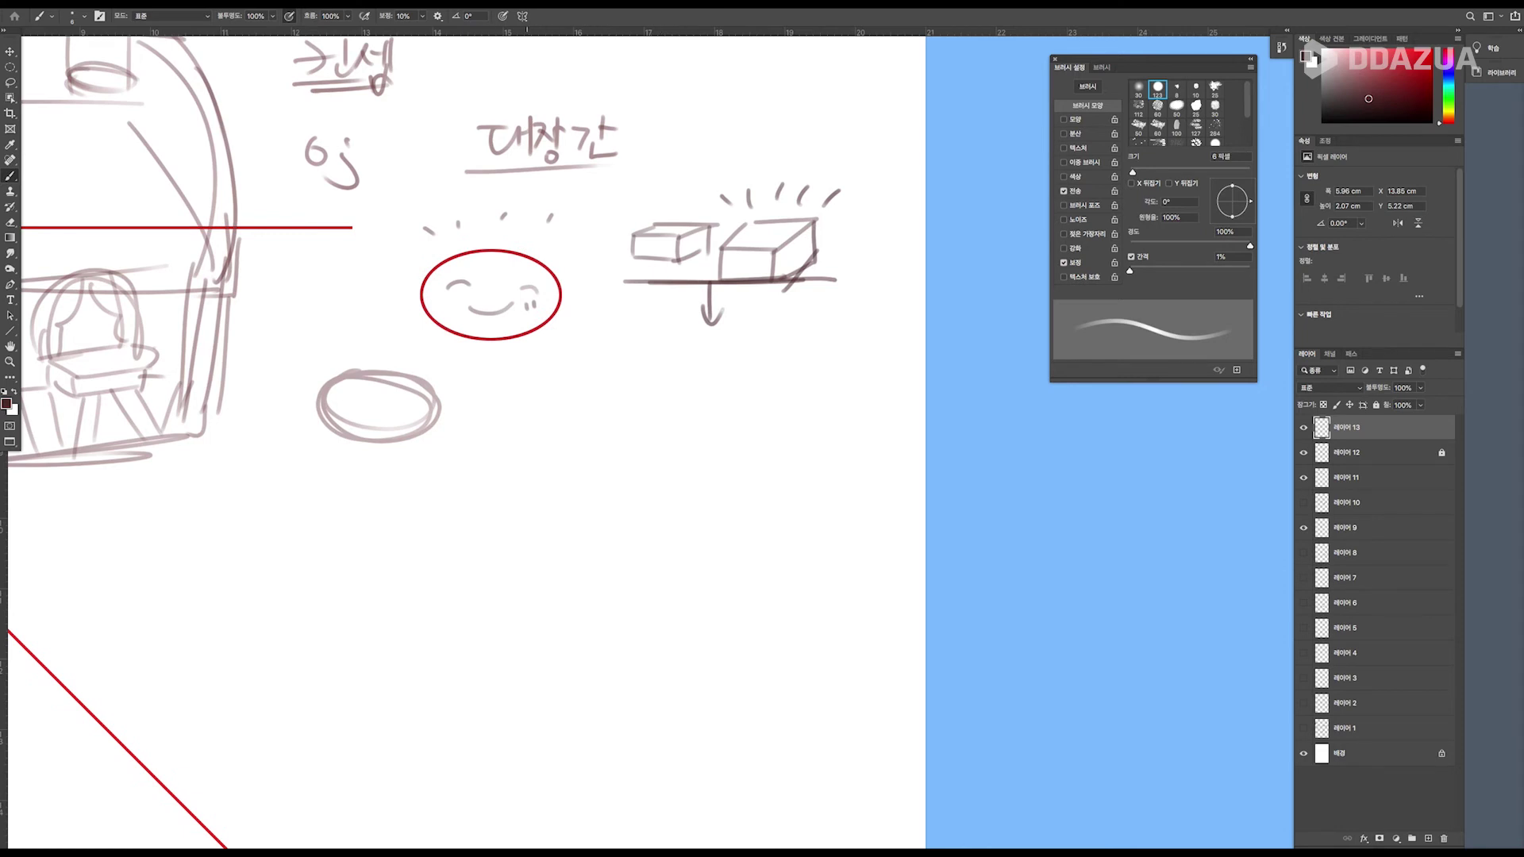
pyautogui.moveTo(476, 397)
pyautogui.mouseDown()
pyautogui.moveTo(498, 420)
pyautogui.moveTo(550, 409)
pyautogui.moveTo(508, 453)
pyautogui.mouseUp()
pyautogui.moveTo(556, 405); pyautogui.dragTo(645, 409)
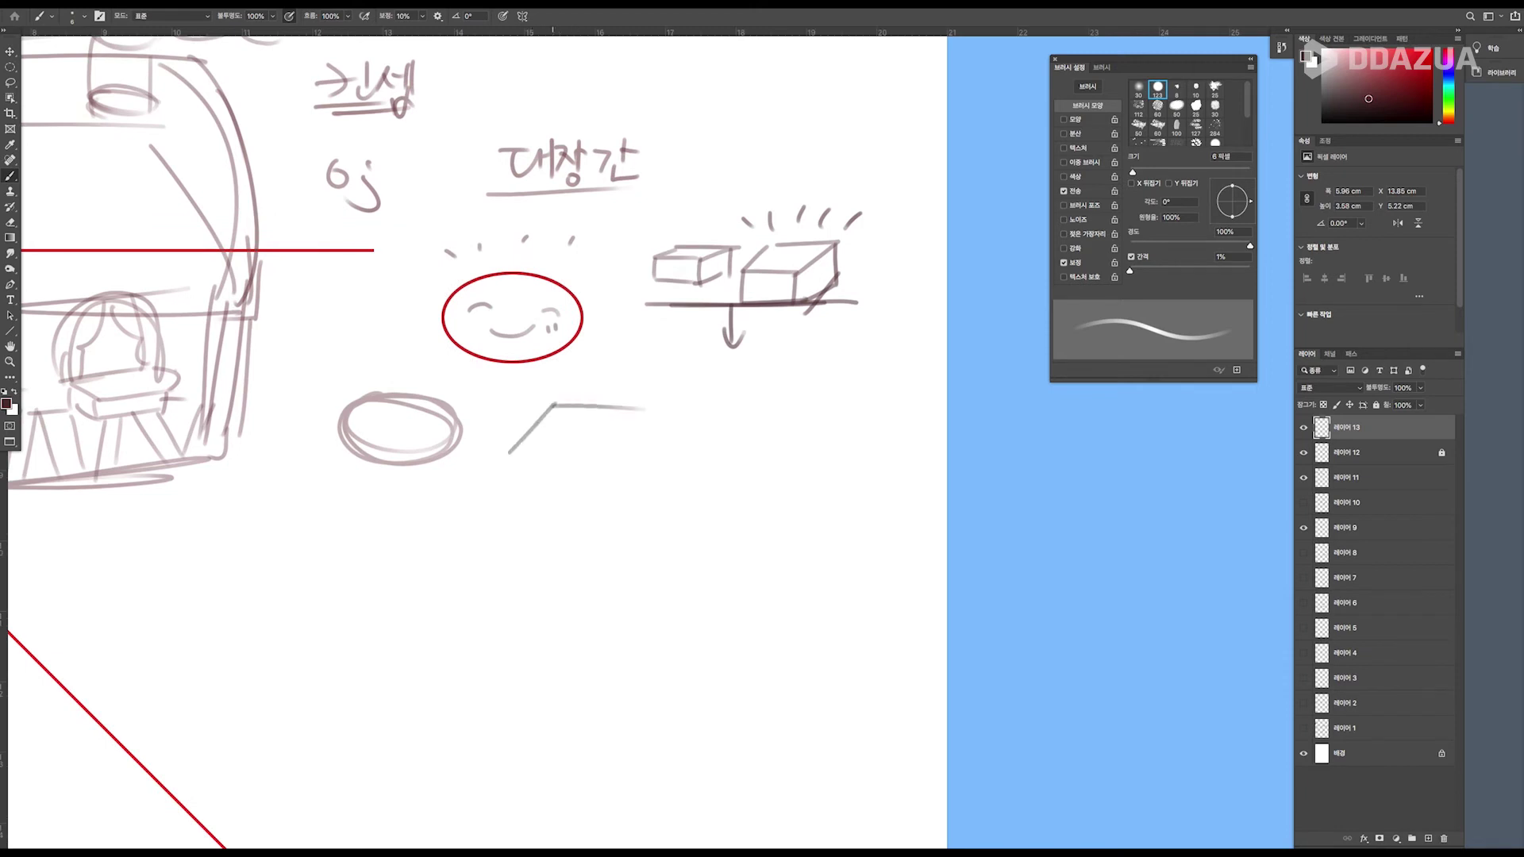
pyautogui.moveTo(509, 452); pyautogui.dragTo(625, 458)
pyautogui.hotkey('ctrl', 'z')
pyautogui.hotkey('ctrl', 'z')
pyautogui.hotkey('ctrl', 'z')
# Sketch a flowerpot below the boxes with an oval opening, a thick rim band and a narrower tapered base.
pyautogui.moveTo(544, 444)
pyautogui.mouseDown()
pyautogui.moveTo(612, 397)
pyautogui.moveTo(698, 407)
pyautogui.moveTo(707, 441)
pyautogui.moveTo(624, 478)
pyautogui.moveTo(684, 472)
pyautogui.mouseUp()
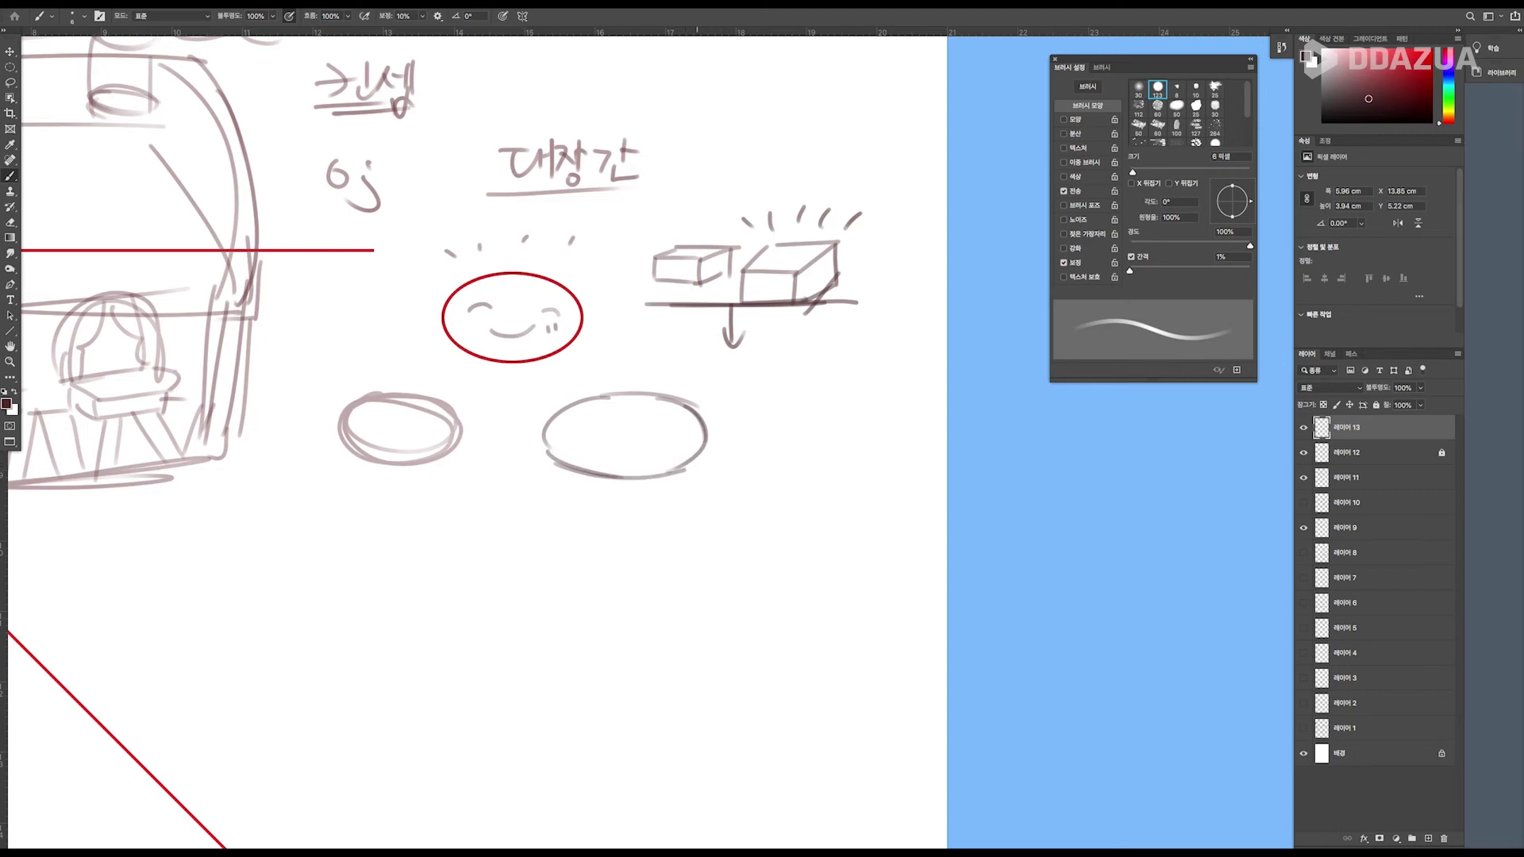
pyautogui.moveTo(544, 446)
pyautogui.mouseDown()
pyautogui.moveTo(553, 494)
pyautogui.moveTo(671, 501)
pyautogui.mouseUp()
pyautogui.moveTo(715, 437); pyautogui.dragTo(696, 492)
pyautogui.moveTo(565, 499); pyautogui.dragTo(573, 538)
pyautogui.moveTo(574, 539)
pyautogui.mouseDown()
pyautogui.moveTo(667, 547)
pyautogui.moveTo(683, 534)
pyautogui.mouseUp()
pyautogui.moveTo(560, 439)
pyautogui.mouseDown()
pyautogui.moveTo(659, 398)
pyautogui.moveTo(696, 430)
pyautogui.moveTo(683, 439)
pyautogui.mouseUp()
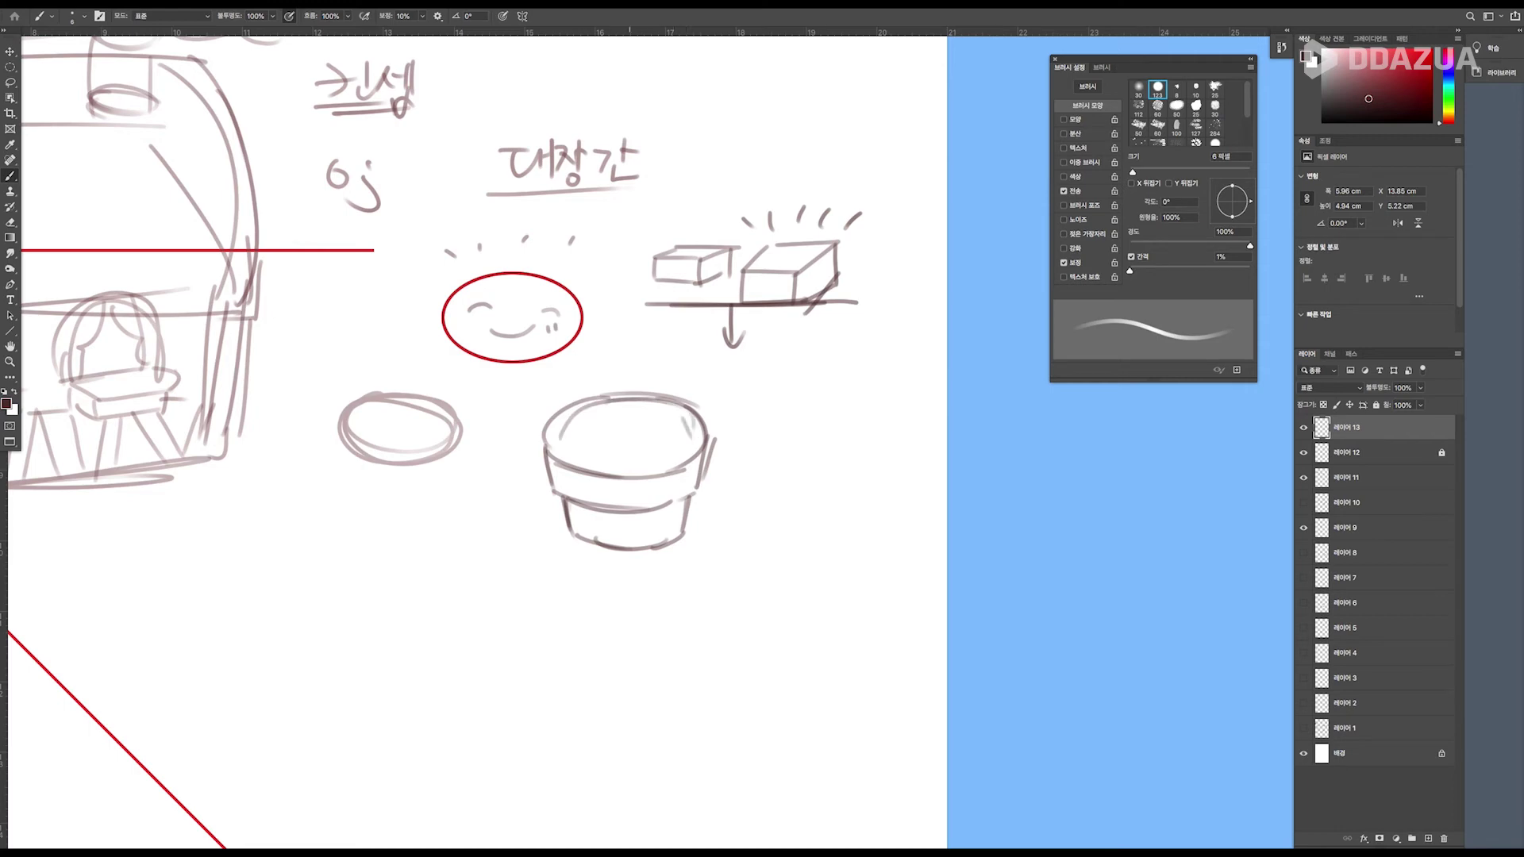
# Fill the flowerpot with clusters of small flowers rising above its rim, plus one loose flower beside it.
pyautogui.moveTo(555, 368)
pyautogui.mouseDown()
pyautogui.moveTo(568, 433)
pyautogui.moveTo(555, 383)
pyautogui.mouseUp()
pyautogui.moveTo(538, 387); pyautogui.dragTo(554, 403)
pyautogui.moveTo(560, 371)
pyautogui.mouseDown()
pyautogui.moveTo(541, 397)
pyautogui.moveTo(571, 368)
pyautogui.moveTo(600, 350)
pyautogui.mouseUp()
pyautogui.moveTo(577, 353)
pyautogui.mouseDown()
pyautogui.moveTo(632, 396)
pyautogui.moveTo(651, 373)
pyautogui.mouseUp()
pyautogui.moveTo(630, 357)
pyautogui.mouseDown()
pyautogui.moveTo(634, 375)
pyautogui.moveTo(631, 352)
pyautogui.mouseUp()
pyautogui.moveTo(601, 429); pyautogui.dragTo(609, 418)
pyautogui.moveTo(588, 420)
pyautogui.mouseDown()
pyautogui.moveTo(612, 412)
pyautogui.moveTo(576, 429)
pyautogui.mouseUp()
pyautogui.moveTo(592, 433)
pyautogui.mouseDown()
pyautogui.moveTo(620, 440)
pyautogui.moveTo(622, 414)
pyautogui.mouseUp()
pyautogui.moveTo(606, 422)
pyautogui.mouseDown()
pyautogui.moveTo(620, 411)
pyautogui.moveTo(597, 397)
pyautogui.moveTo(665, 394)
pyautogui.mouseUp()
pyautogui.moveTo(644, 404)
pyautogui.mouseDown()
pyautogui.moveTo(672, 373)
pyautogui.moveTo(677, 387)
pyautogui.mouseUp()
pyautogui.moveTo(659, 411); pyautogui.dragTo(673, 387)
pyautogui.moveTo(634, 395)
pyautogui.mouseDown()
pyautogui.moveTo(655, 380)
pyautogui.moveTo(652, 412)
pyautogui.mouseUp()
pyautogui.moveTo(641, 423); pyautogui.dragTo(686, 399)
pyautogui.moveTo(637, 444); pyautogui.dragTo(643, 434)
pyautogui.moveTo(644, 441); pyautogui.dragTo(664, 440)
pyautogui.moveTo(655, 438); pyautogui.dragTo(665, 447)
pyautogui.moveTo(576, 428); pyautogui.dragTo(584, 438)
pyautogui.moveTo(573, 435)
pyautogui.mouseDown()
pyautogui.moveTo(584, 442)
pyautogui.moveTo(577, 426)
pyautogui.mouseUp()
pyautogui.moveTo(571, 433)
pyautogui.mouseDown()
pyautogui.moveTo(582, 448)
pyautogui.moveTo(599, 433)
pyautogui.moveTo(587, 409)
pyautogui.mouseUp()
pyautogui.moveTo(689, 432); pyautogui.dragTo(684, 425)
pyautogui.moveTo(667, 427); pyautogui.dragTo(682, 419)
pyautogui.moveTo(692, 427)
pyautogui.mouseDown()
pyautogui.moveTo(703, 413)
pyautogui.moveTo(626, 401)
pyautogui.mouseUp()
pyautogui.moveTo(607, 400)
pyautogui.mouseDown()
pyautogui.moveTo(723, 405)
pyautogui.moveTo(698, 407)
pyautogui.moveTo(674, 357)
pyautogui.moveTo(698, 376)
pyautogui.moveTo(673, 355)
pyautogui.mouseUp()
pyautogui.moveTo(577, 386)
pyautogui.mouseDown()
pyautogui.moveTo(500, 422)
pyautogui.moveTo(509, 405)
pyautogui.mouseUp()
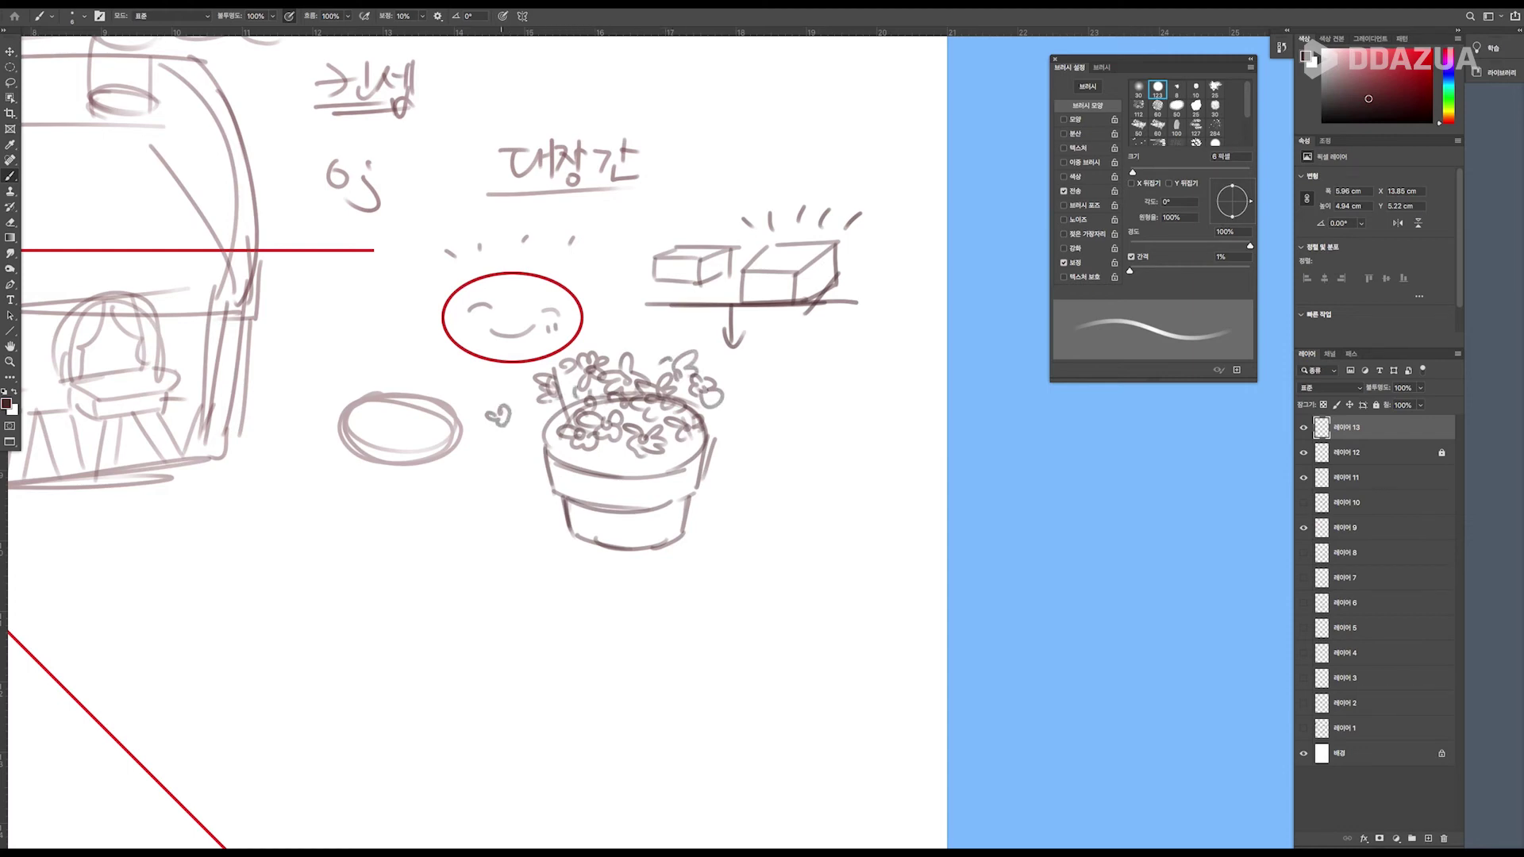
pyautogui.moveTo(568, 450)
pyautogui.mouseDown()
pyautogui.moveTo(637, 468)
pyautogui.moveTo(694, 437)
pyautogui.mouseUp()
pyautogui.moveTo(688, 501); pyautogui.dragTo(702, 492)
# Handwrite the note "효율성 (↑)" beside the flowerpot.
pyautogui.moveTo(757, 435); pyautogui.dragTo(768, 454)
pyautogui.moveTo(768, 446)
pyautogui.mouseDown()
pyautogui.moveTo(778, 457)
pyautogui.moveTo(784, 433)
pyautogui.mouseUp()
pyautogui.moveTo(765, 440)
pyautogui.mouseDown()
pyautogui.moveTo(794, 436)
pyautogui.moveTo(779, 453)
pyautogui.mouseUp()
pyautogui.moveTo(792, 434)
pyautogui.mouseDown()
pyautogui.moveTo(795, 468)
pyautogui.moveTo(797, 454)
pyautogui.mouseUp()
pyautogui.moveTo(806, 439); pyautogui.dragTo(821, 449)
pyautogui.moveTo(814, 453); pyautogui.dragTo(767, 493)
# Handwrite "연장성 (" as a second line under the note and underline it.
pyautogui.moveTo(777, 490); pyautogui.dragTo(792, 499)
pyautogui.moveTo(767, 500); pyautogui.dragTo(807, 501)
pyautogui.moveTo(813, 473)
pyautogui.mouseDown()
pyautogui.moveTo(814, 500)
pyautogui.moveTo(828, 484)
pyautogui.mouseUp()
pyautogui.moveTo(816, 505); pyautogui.dragTo(824, 498)
pyautogui.moveTo(830, 489); pyautogui.dragTo(845, 485)
pyautogui.moveTo(847, 476); pyautogui.dragTo(842, 513)
pyautogui.moveTo(846, 434)
pyautogui.mouseDown()
pyautogui.moveTo(843, 450)
pyautogui.moveTo(869, 437)
pyautogui.moveTo(891, 450)
pyautogui.moveTo(865, 503)
pyautogui.mouseUp()
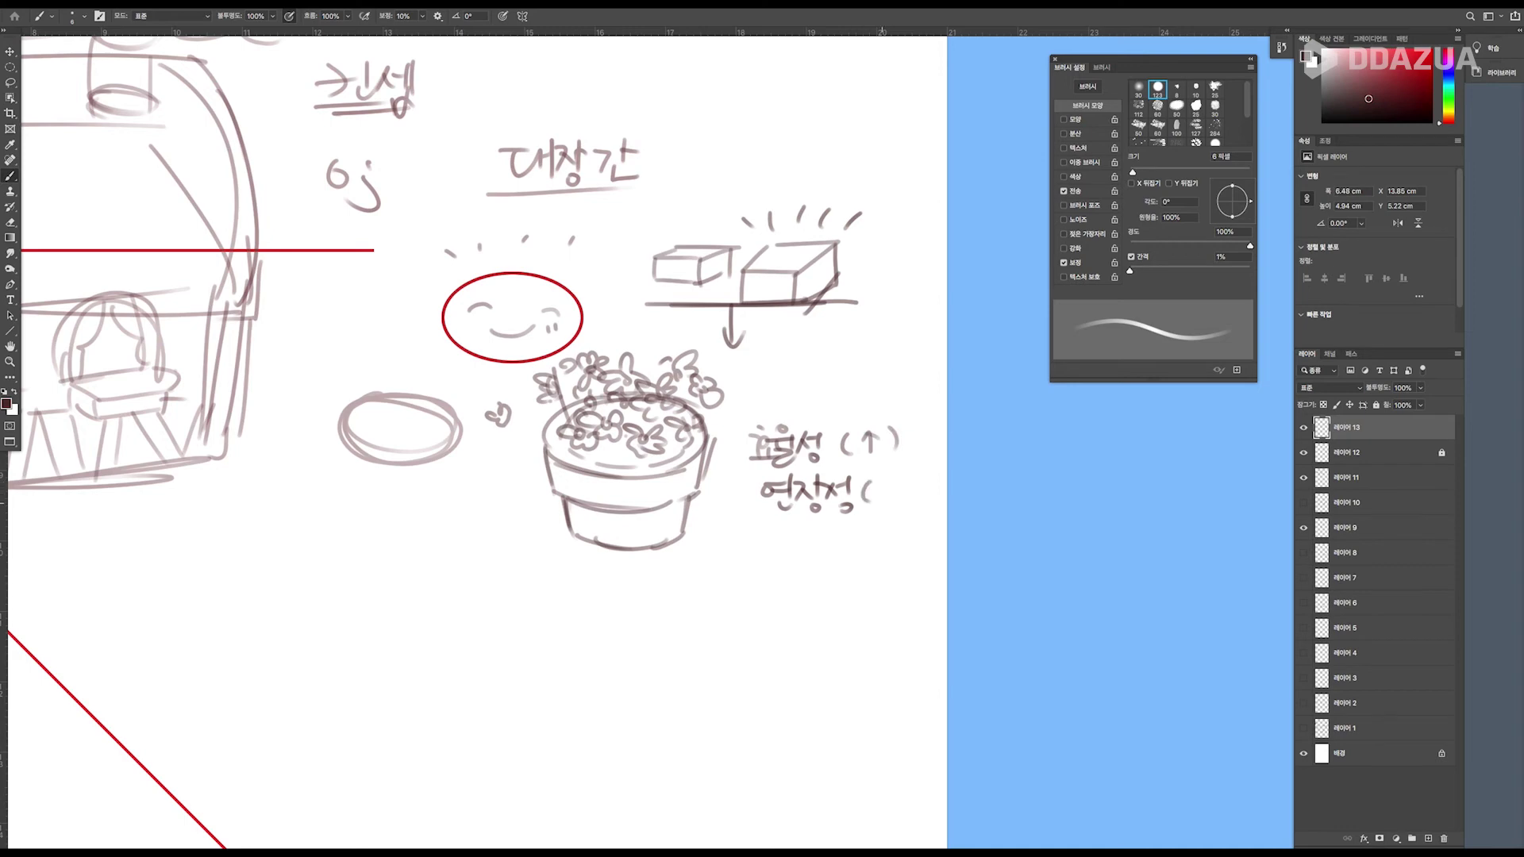
pyautogui.moveTo(726, 526)
pyautogui.mouseDown()
pyautogui.moveTo(879, 521)
pyautogui.moveTo(863, 517)
pyautogui.mouseUp()
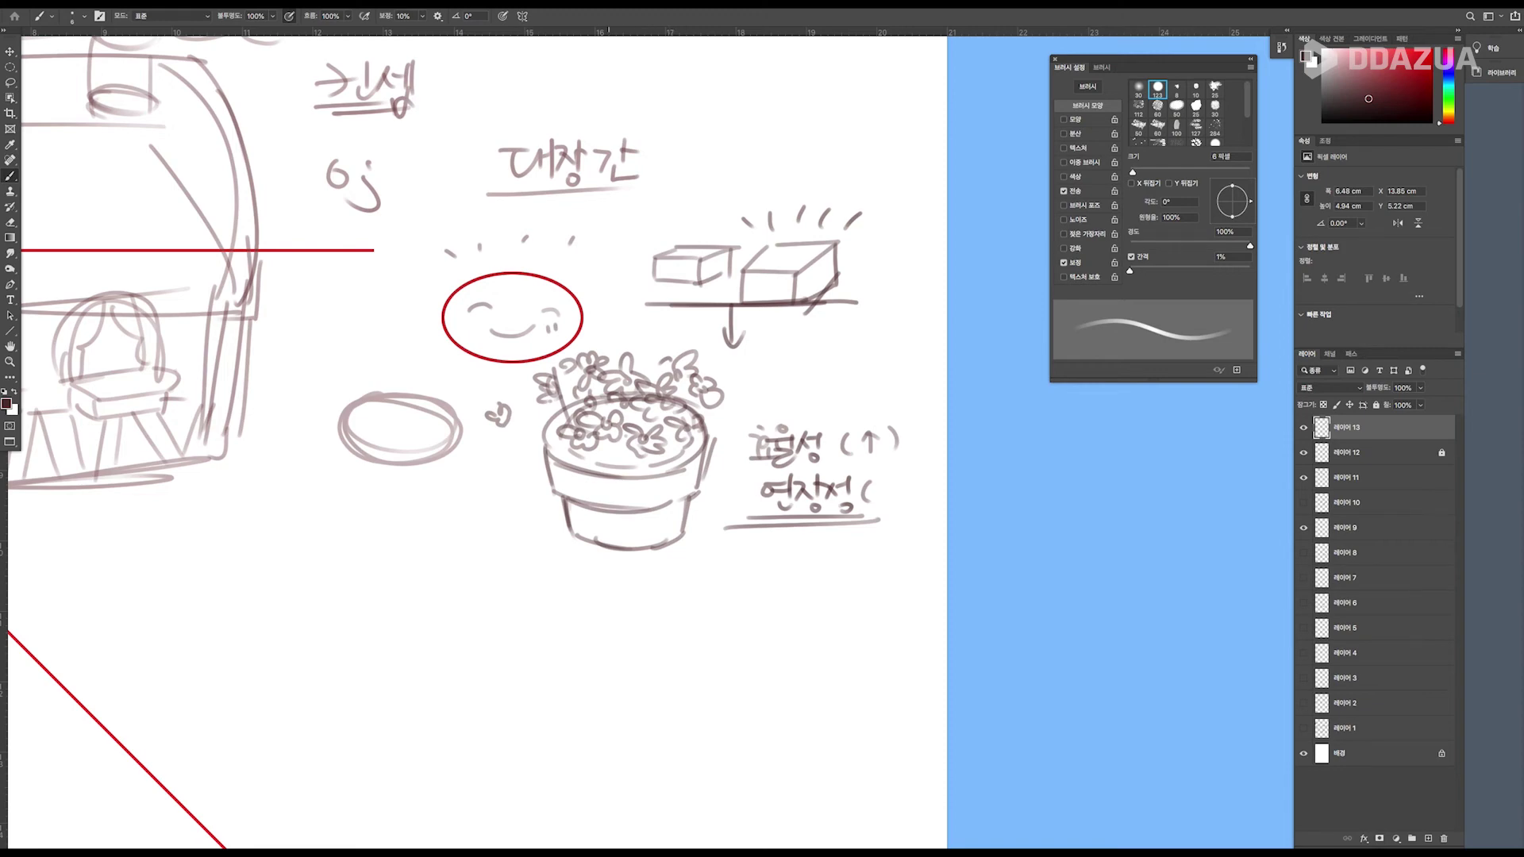
# Sketch a box about 3.8 cm wide and 2.4 cm high below the flowerpot, with scalloped trim on both visible sides.
pyautogui.scroll(-3, 476, 441)
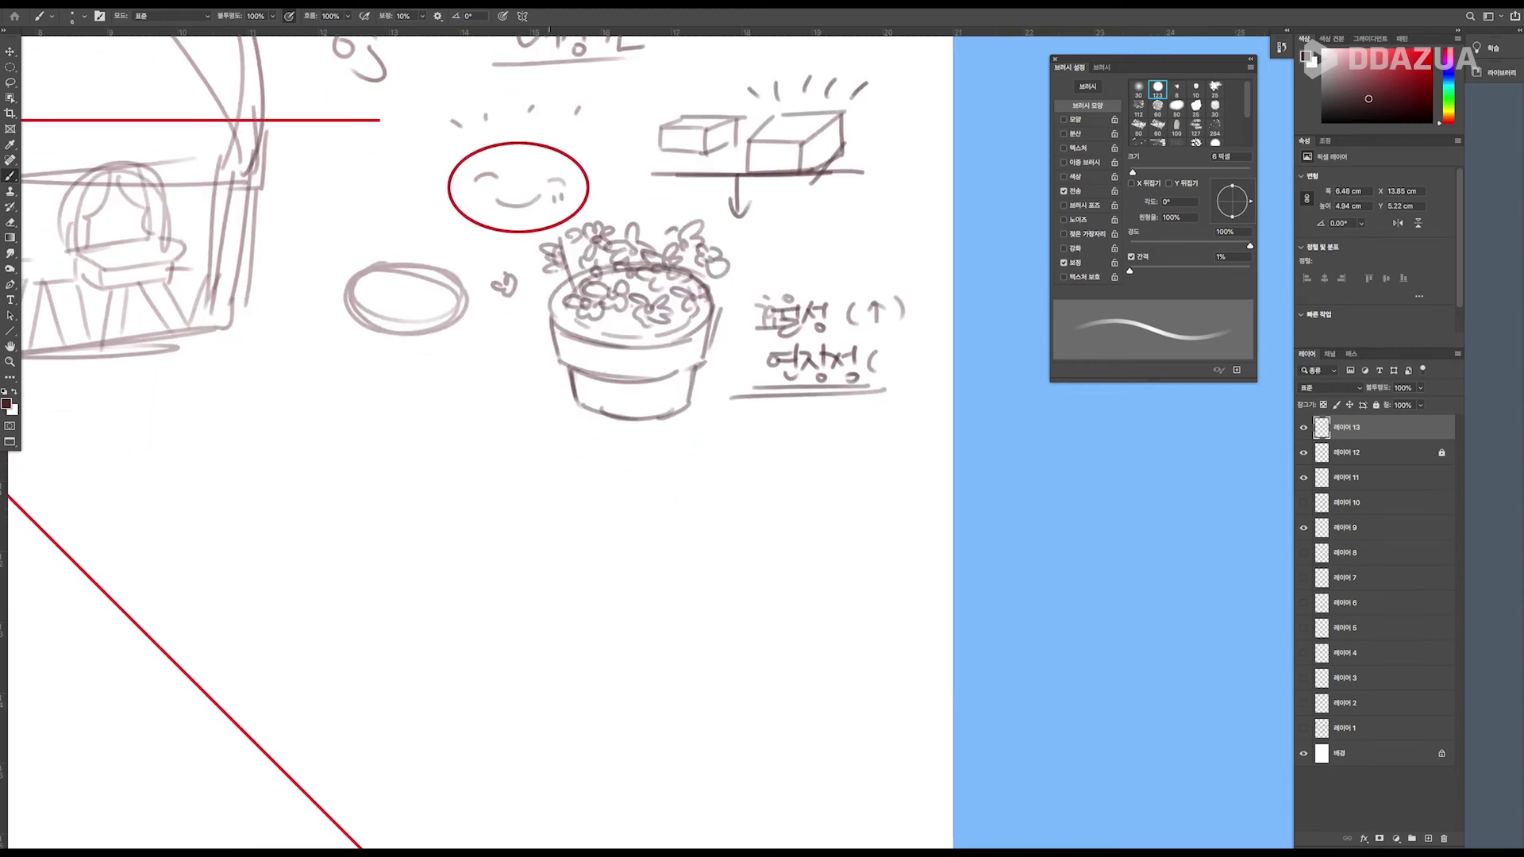
pyautogui.moveTo(478, 434); pyautogui.dragTo(623, 467)
pyautogui.moveTo(640, 473); pyautogui.dragTo(538, 521)
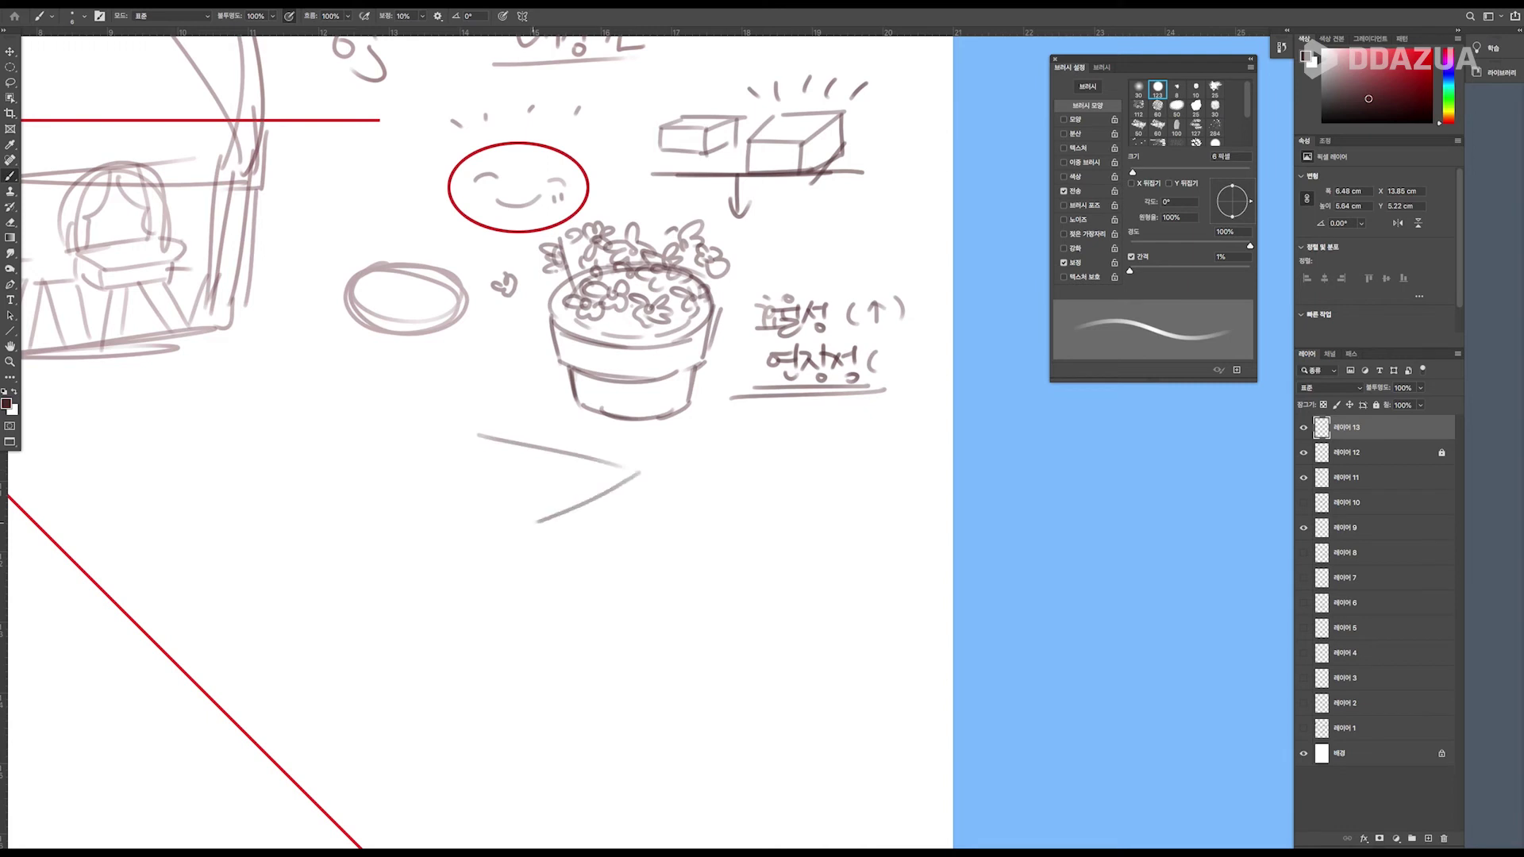
pyautogui.moveTo(457, 433)
pyautogui.mouseDown()
pyautogui.moveTo(378, 469)
pyautogui.moveTo(514, 522)
pyautogui.moveTo(535, 594)
pyautogui.mouseUp()
pyautogui.moveTo(635, 473)
pyautogui.mouseDown()
pyautogui.moveTo(628, 539)
pyautogui.moveTo(535, 594)
pyautogui.mouseUp()
pyautogui.moveTo(377, 481)
pyautogui.mouseDown()
pyautogui.moveTo(376, 549)
pyautogui.moveTo(540, 593)
pyautogui.moveTo(480, 508)
pyautogui.moveTo(512, 515)
pyautogui.moveTo(603, 485)
pyautogui.mouseUp()
pyautogui.moveTo(468, 444)
pyautogui.mouseDown()
pyautogui.moveTo(405, 486)
pyautogui.moveTo(442, 524)
pyautogui.moveTo(515, 547)
pyautogui.mouseUp()
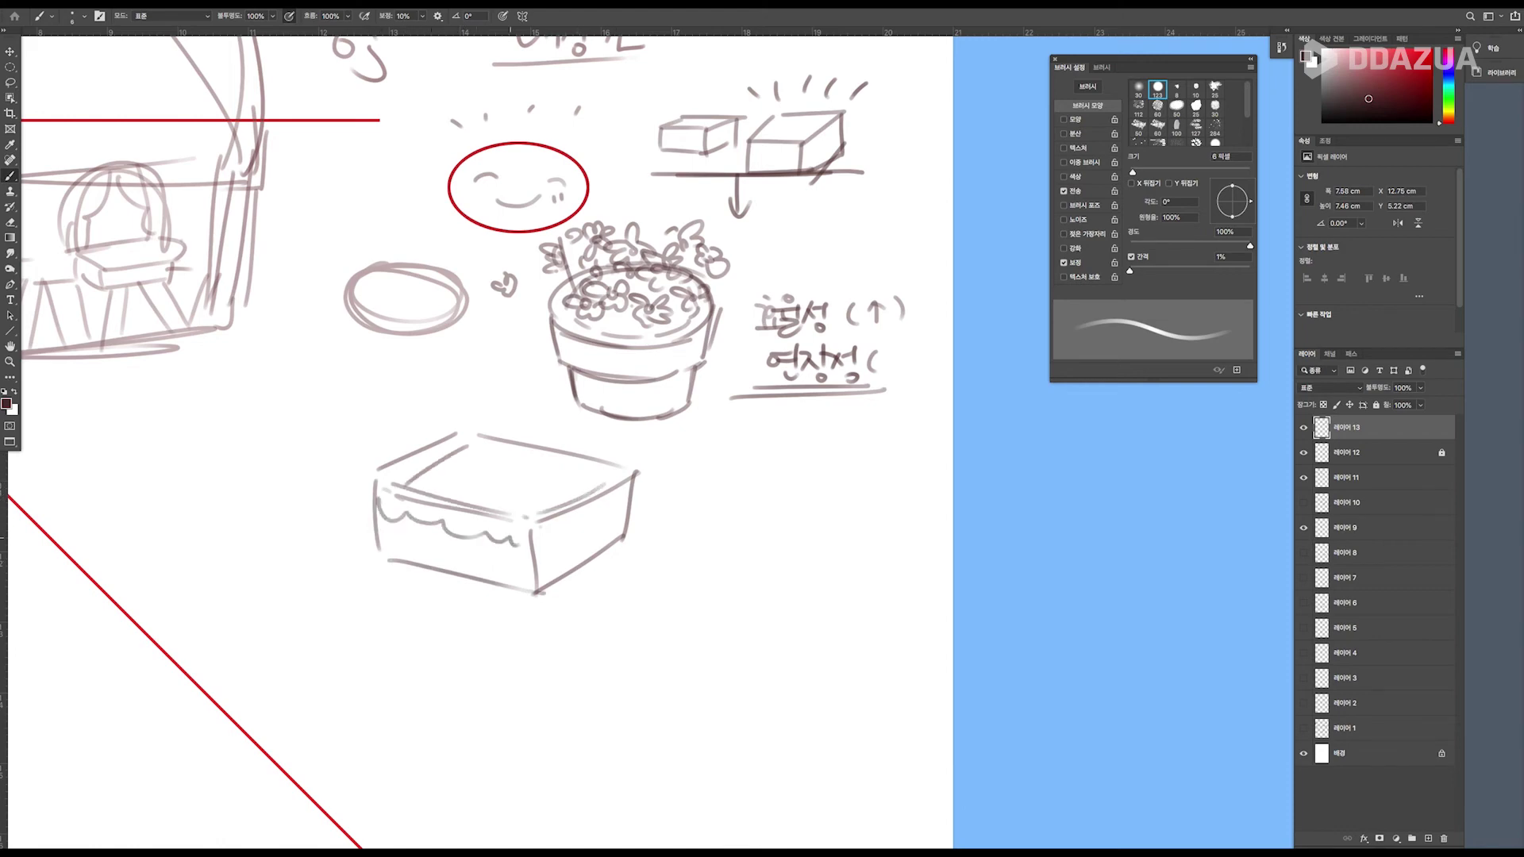
pyautogui.moveTo(631, 489); pyautogui.dragTo(589, 525)
pyautogui.moveTo(546, 541); pyautogui.dragTo(593, 530)
# Lasso the scalloped box, copy it to a new layer and move the copy diagonally down to adjoin the original's near end.
pyautogui.press('l')
pyautogui.moveTo(433, 395)
pyautogui.mouseDown()
pyautogui.moveTo(730, 592)
pyautogui.moveTo(619, 437)
pyautogui.moveTo(412, 383)
pyautogui.mouseUp()
pyautogui.hotkey('ctrl', 'j')
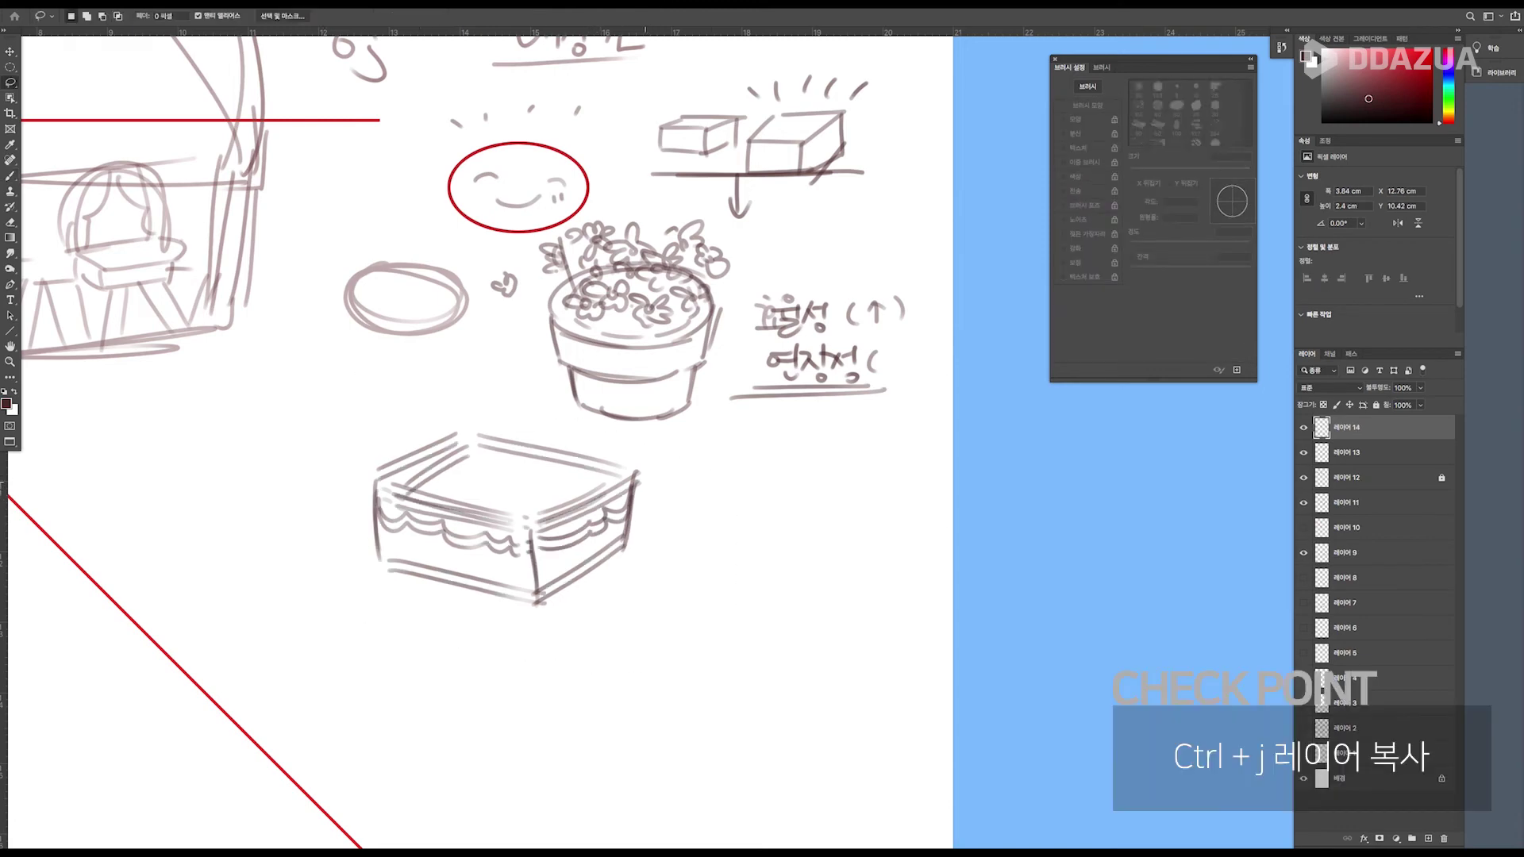
pyautogui.hotkey('ctrl', 't')
pyautogui.moveTo(546, 508); pyautogui.dragTo(712, 551)
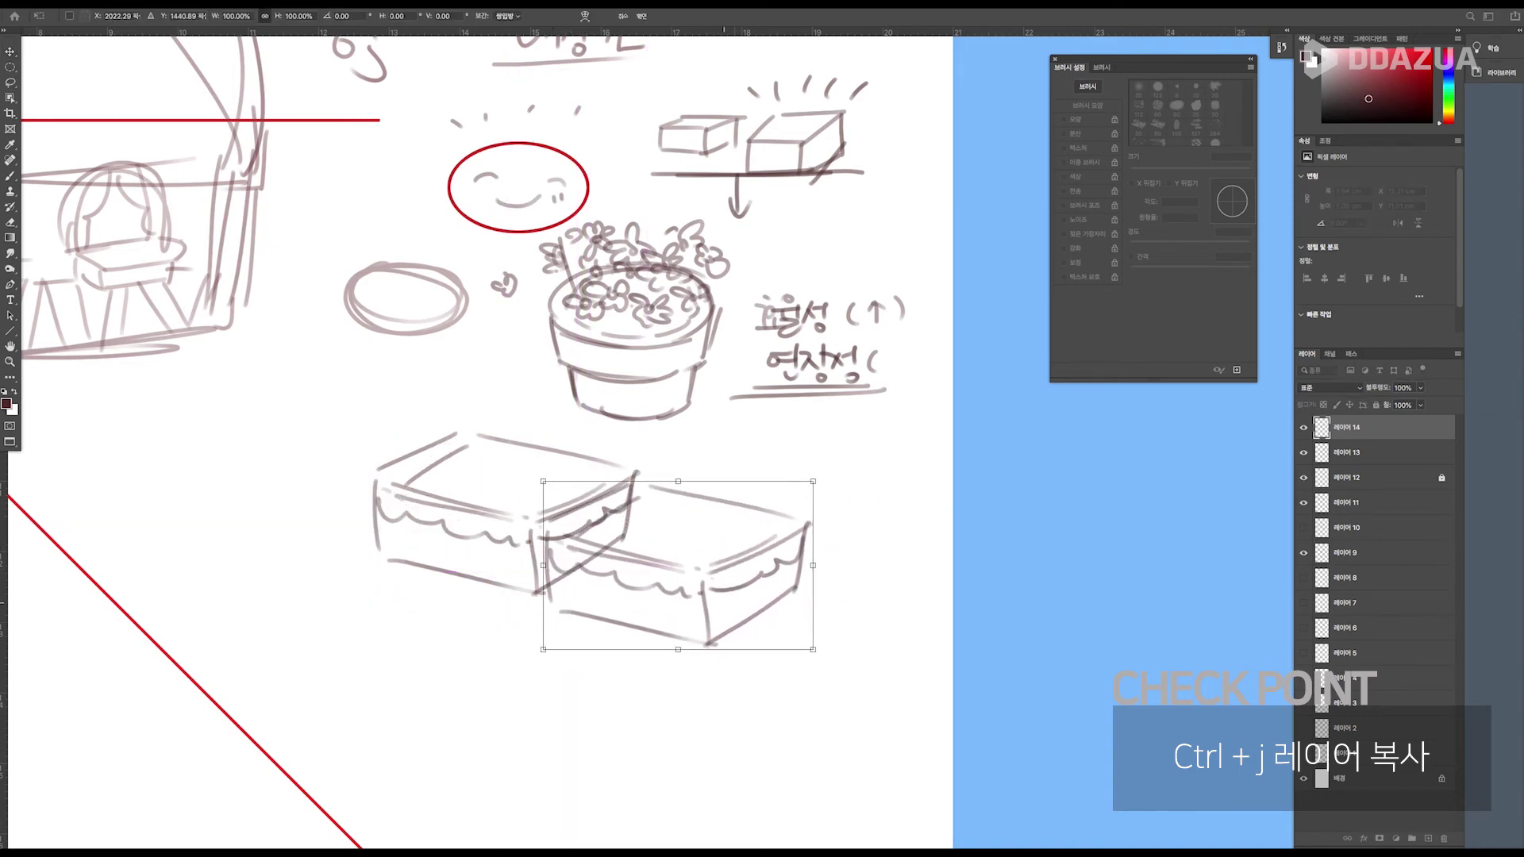
pyautogui.moveTo(700, 554); pyautogui.dragTo(693, 546)
pyautogui.press('Return')
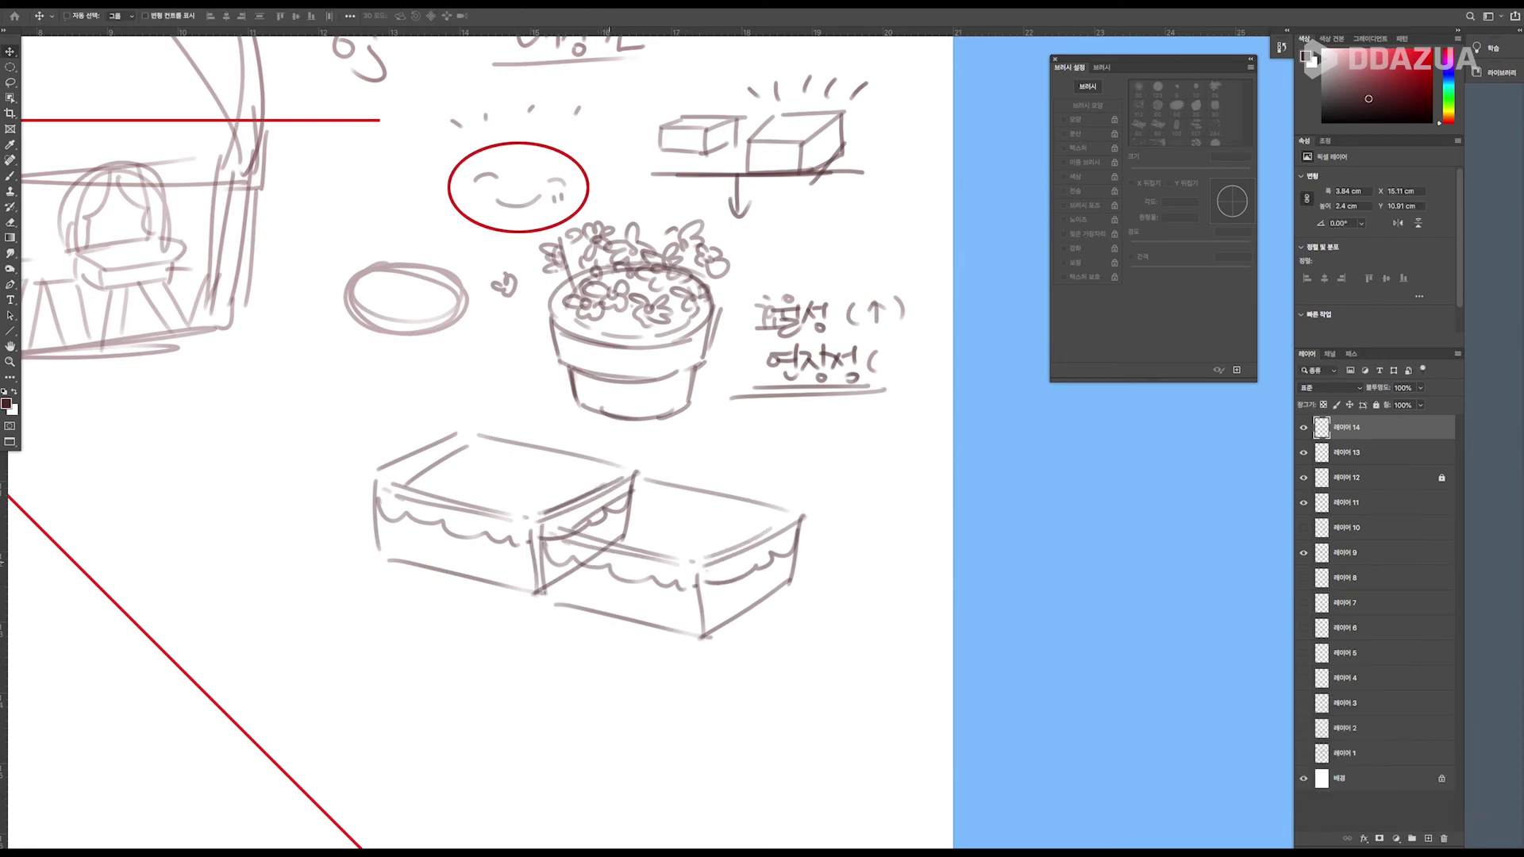
# Duplicate the copied box again and move it to the original's upper far end, making a sloping row of three.
pyautogui.hotkey('ctrl', 'j')
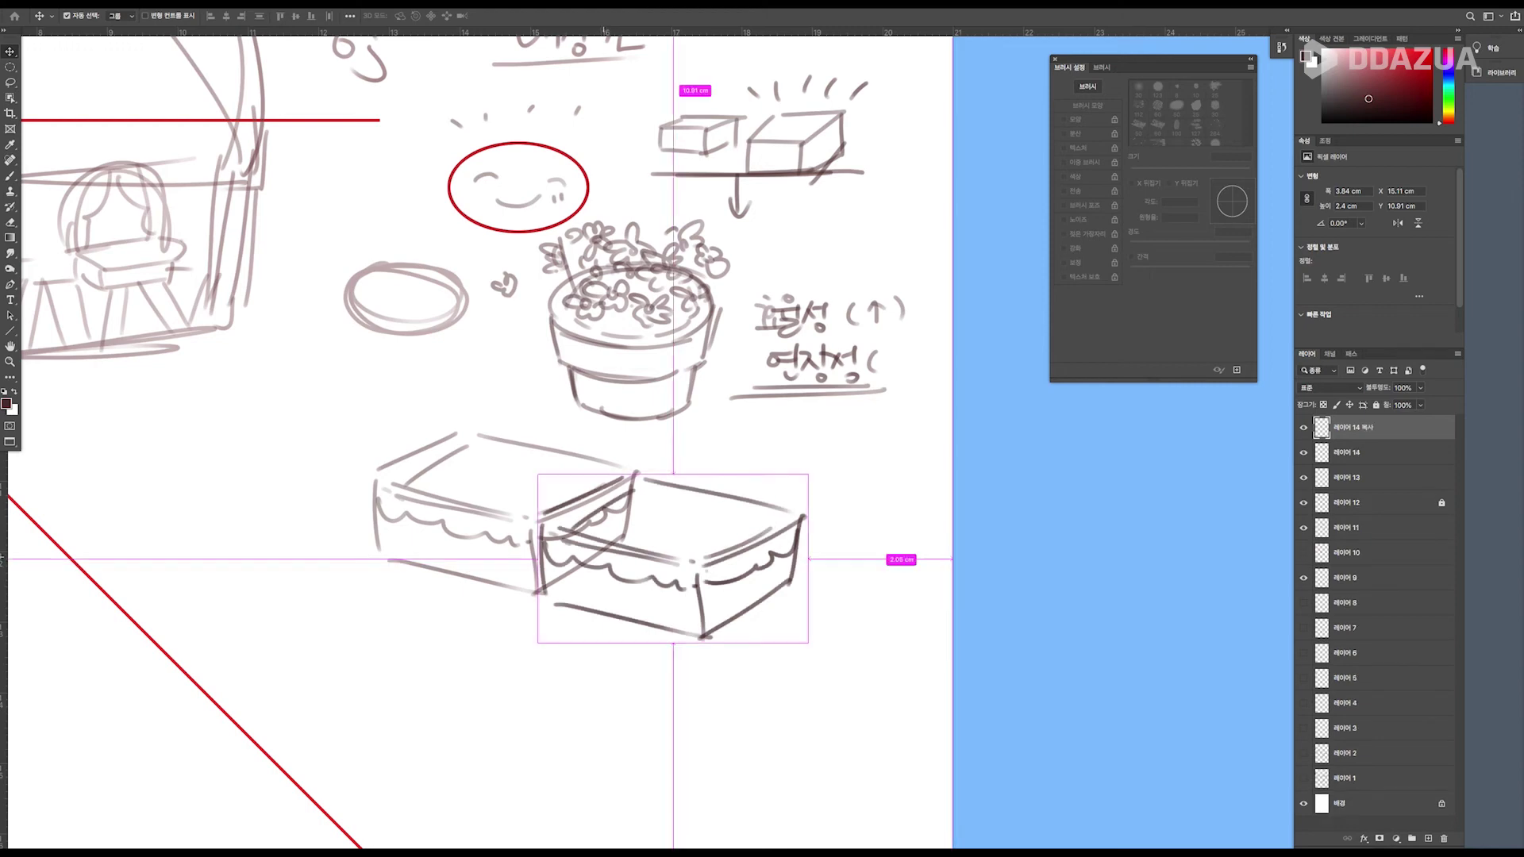
pyautogui.hotkey('ctrl', 't')
pyautogui.moveTo(555, 516); pyautogui.dragTo(226, 431)
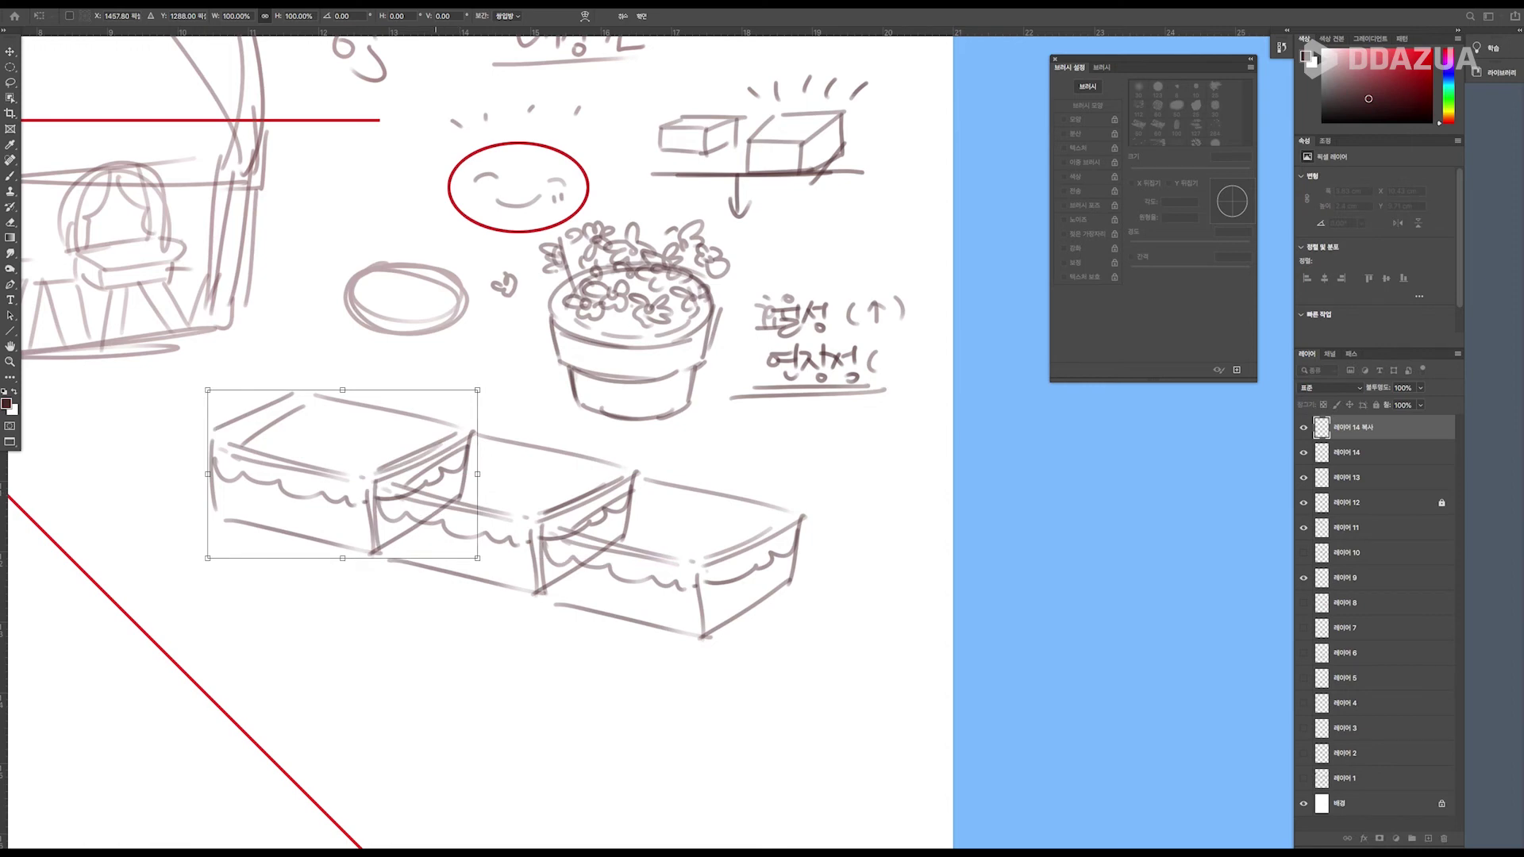
pyautogui.press('Return')
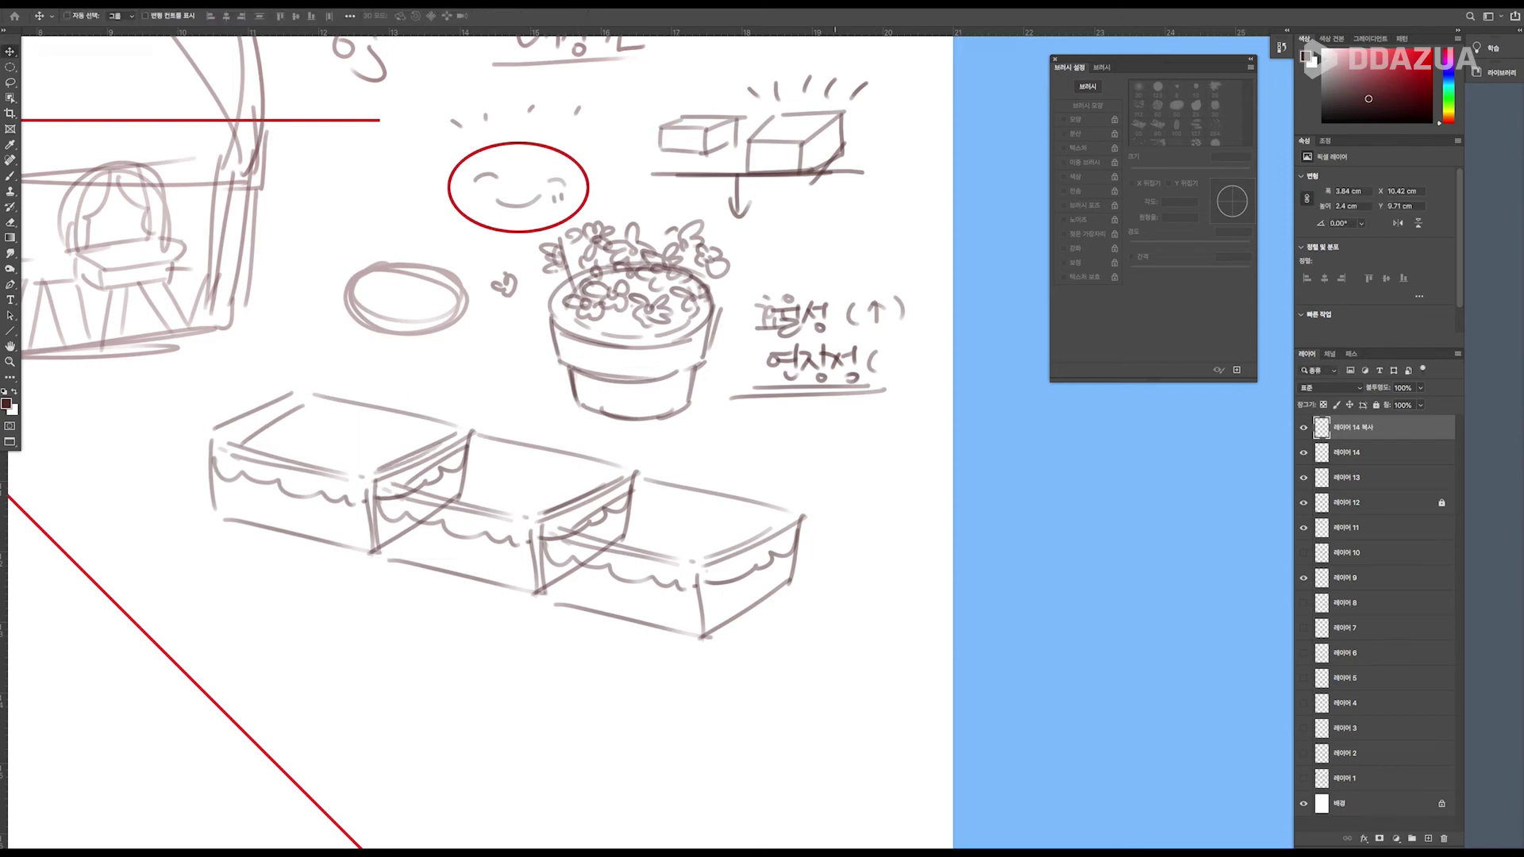
# Handwrite "바리에이션" below the efficiency notes and underline it.
pyautogui.press('b')
pyautogui.moveTo(767, 406); pyautogui.dragTo(769, 424)
pyautogui.moveTo(770, 416); pyautogui.dragTo(798, 420)
pyautogui.moveTo(801, 408); pyautogui.dragTo(815, 423)
pyautogui.moveTo(823, 408); pyautogui.dragTo(840, 419)
pyautogui.moveTo(847, 399); pyautogui.dragTo(858, 418)
pyautogui.moveTo(863, 398); pyautogui.dragTo(871, 418)
pyautogui.moveTo(876, 408); pyautogui.dragTo(892, 405)
pyautogui.moveTo(896, 394); pyautogui.dragTo(903, 424)
pyautogui.moveTo(792, 438); pyautogui.dragTo(913, 432)
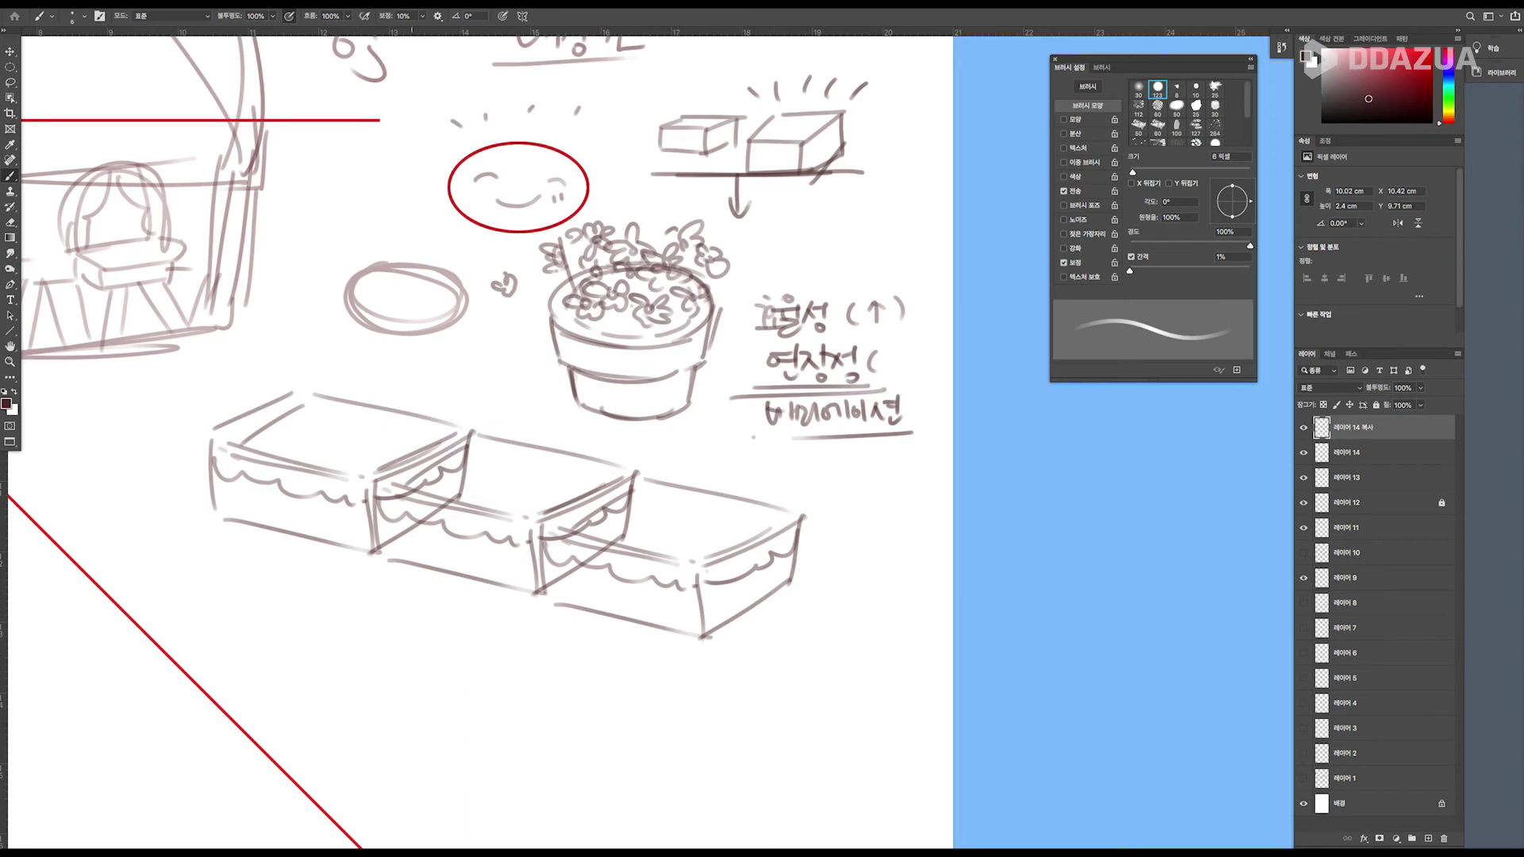
# Draw a long arrow along the slope of the box row and a circle above each of the three boxes.
pyautogui.moveTo(335, 366)
pyautogui.mouseDown()
pyautogui.moveTo(742, 454)
pyautogui.moveTo(723, 465)
pyautogui.mouseUp()
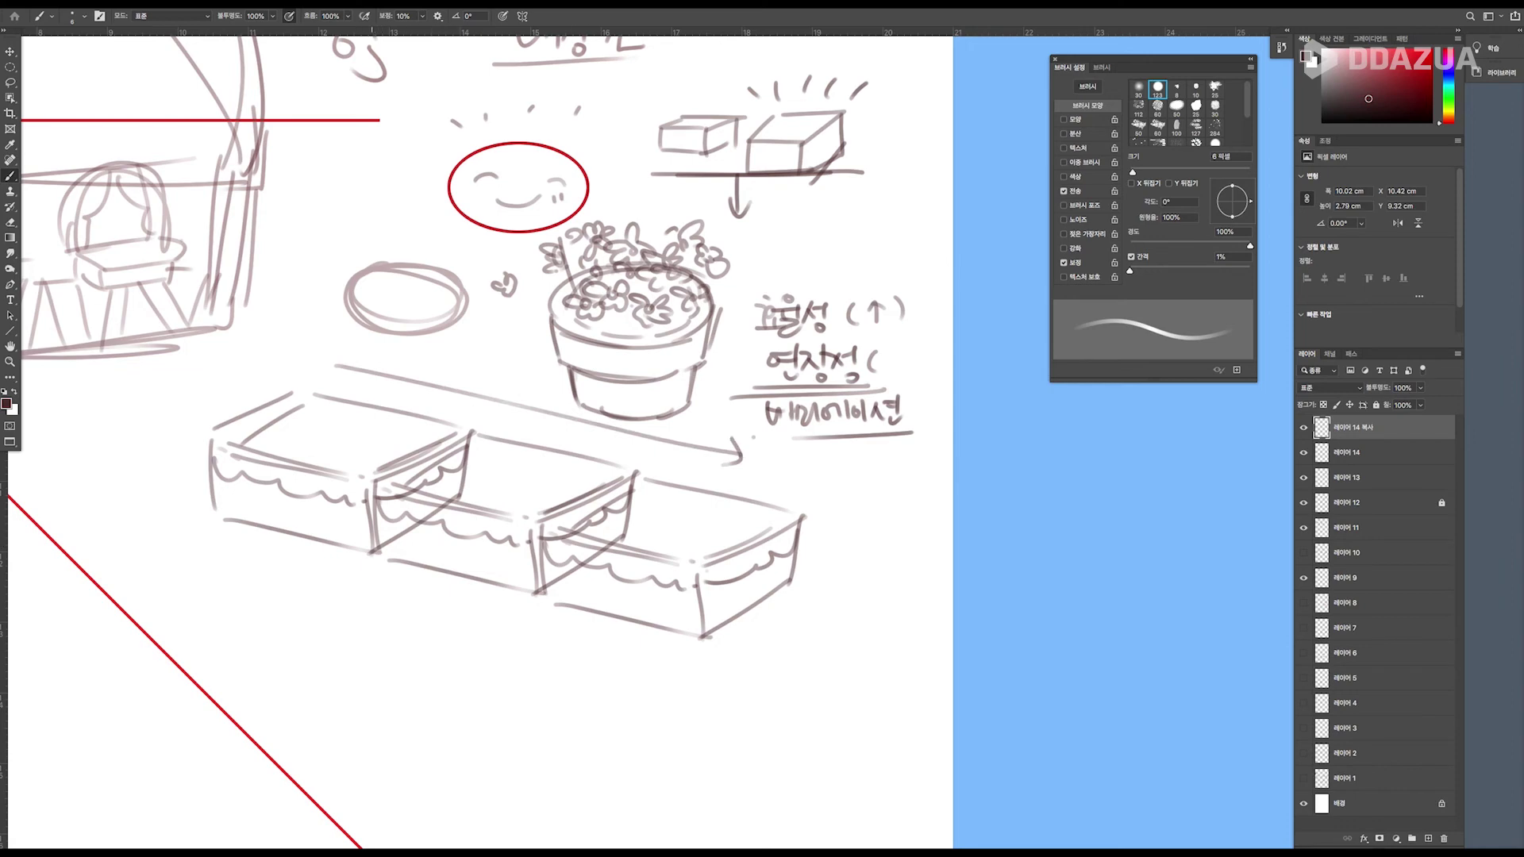
pyautogui.moveTo(314, 411)
pyautogui.mouseDown()
pyautogui.moveTo(380, 370)
pyautogui.moveTo(382, 437)
pyautogui.mouseUp()
pyautogui.moveTo(313, 401)
pyautogui.mouseDown()
pyautogui.moveTo(319, 430)
pyautogui.moveTo(361, 451)
pyautogui.mouseUp()
pyautogui.moveTo(547, 400); pyautogui.dragTo(554, 413)
pyautogui.moveTo(671, 431); pyautogui.dragTo(698, 428)
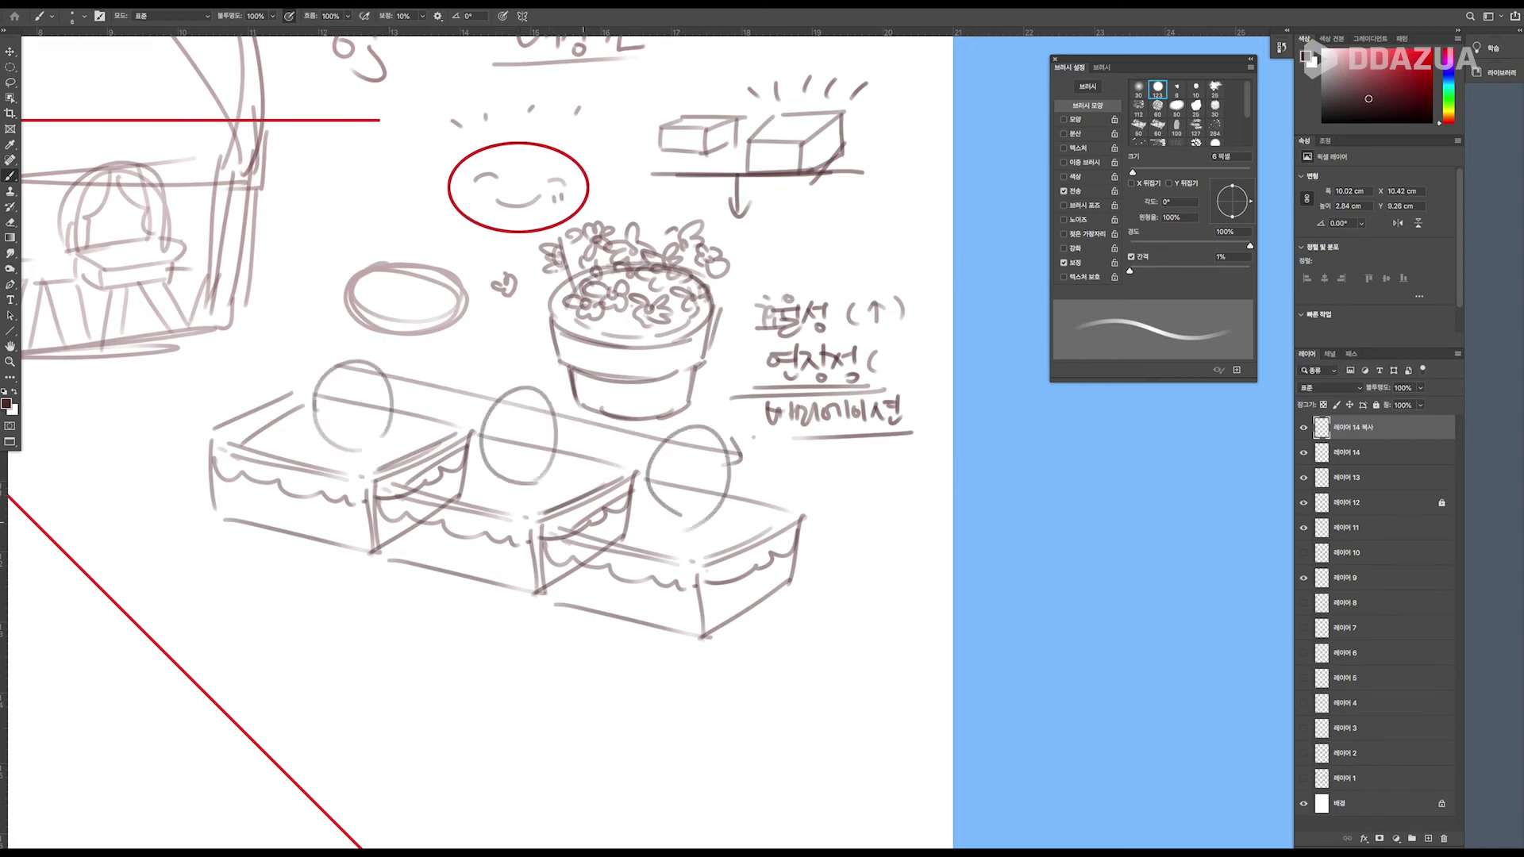
# Add short stem marks beneath the circles and a small flower inside the uppermost box.
pyautogui.moveTo(354, 447); pyautogui.dragTo(353, 460)
pyautogui.moveTo(369, 441); pyautogui.dragTo(366, 454)
pyautogui.moveTo(527, 488); pyautogui.dragTo(522, 499)
pyautogui.moveTo(284, 413)
pyautogui.mouseDown()
pyautogui.moveTo(271, 432)
pyautogui.moveTo(300, 432)
pyautogui.moveTo(299, 450)
pyautogui.mouseUp()
# Sketch a short flat strip and a wavy ribbon shape below the row of boxes.
pyautogui.moveTo(267, 569)
pyautogui.mouseDown()
pyautogui.moveTo(336, 580)
pyautogui.moveTo(309, 598)
pyautogui.moveTo(405, 631)
pyautogui.moveTo(373, 671)
pyautogui.moveTo(481, 653)
pyautogui.moveTo(451, 697)
pyautogui.moveTo(532, 686)
pyautogui.mouseUp()
pyautogui.moveTo(456, 704)
pyautogui.mouseDown()
pyautogui.moveTo(516, 714)
pyautogui.moveTo(504, 719)
pyautogui.mouseUp()
pyautogui.moveTo(366, 591); pyautogui.dragTo(380, 587)
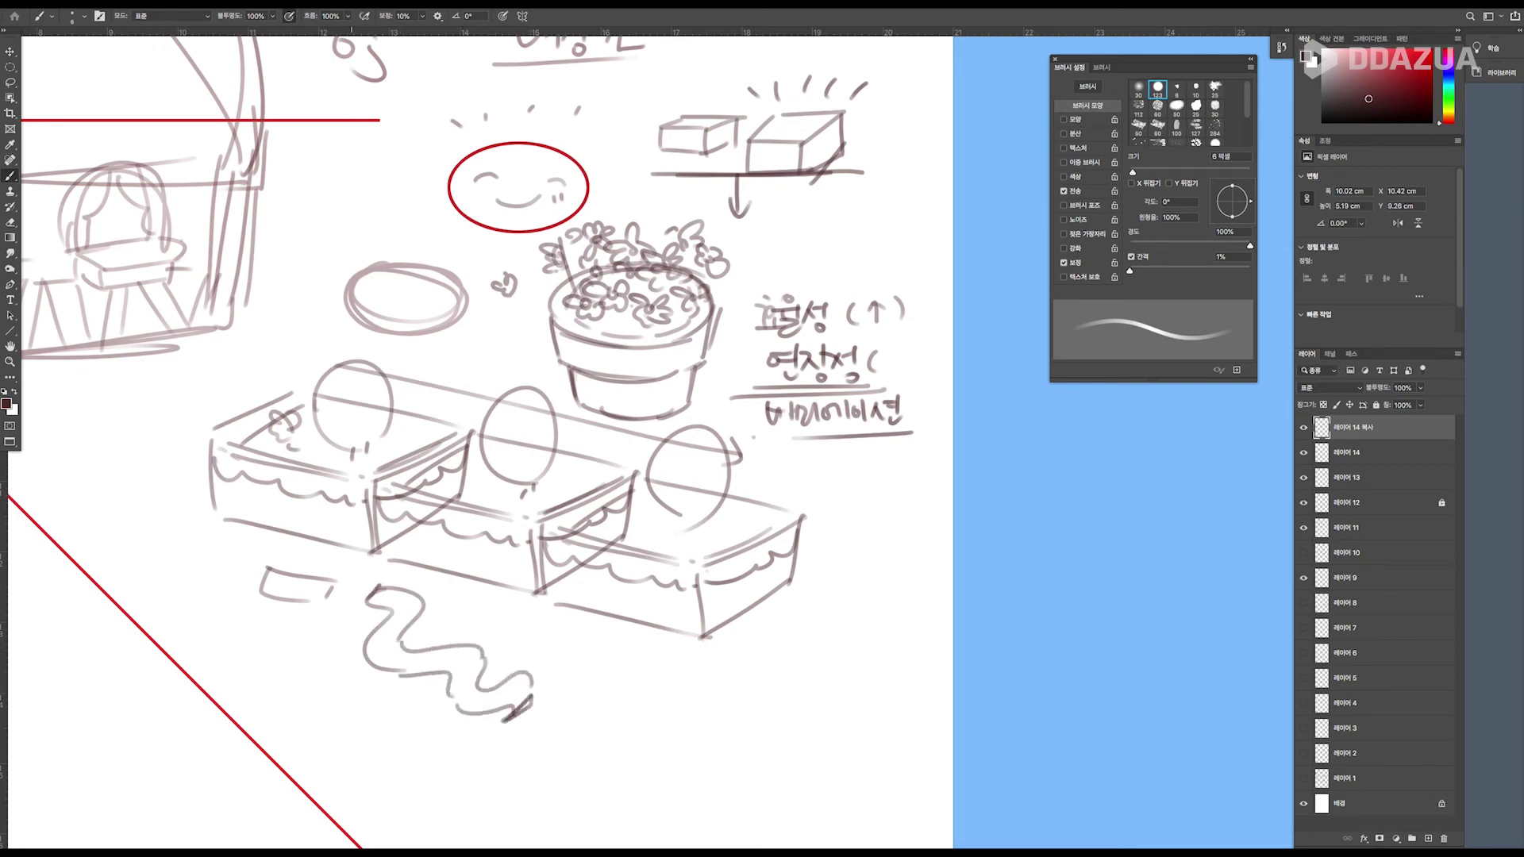
pyautogui.scroll(6, 486, 439)
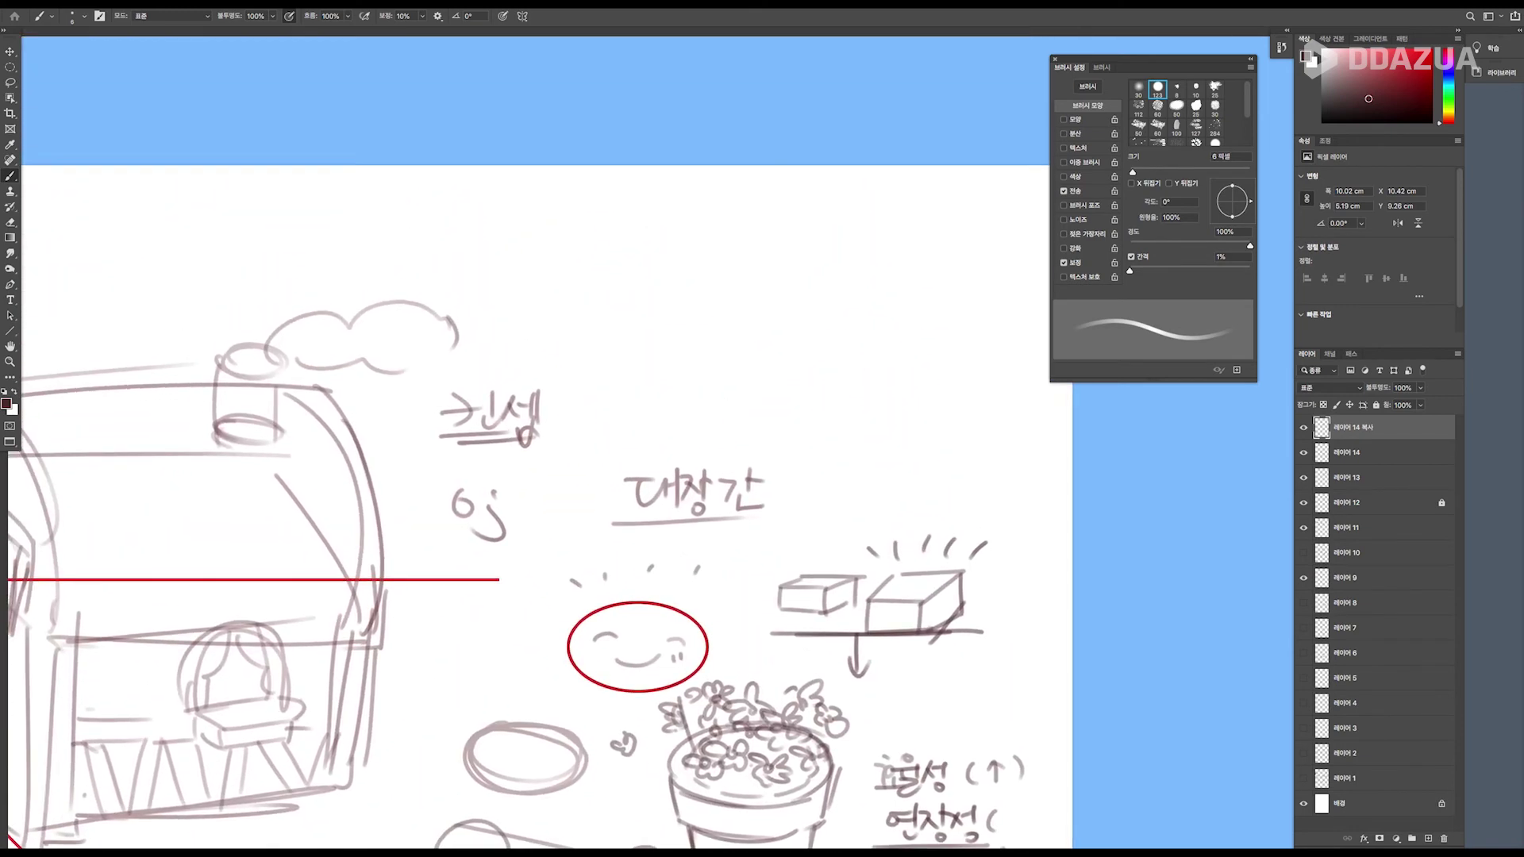
pyautogui.scroll(-3, 508, 476)
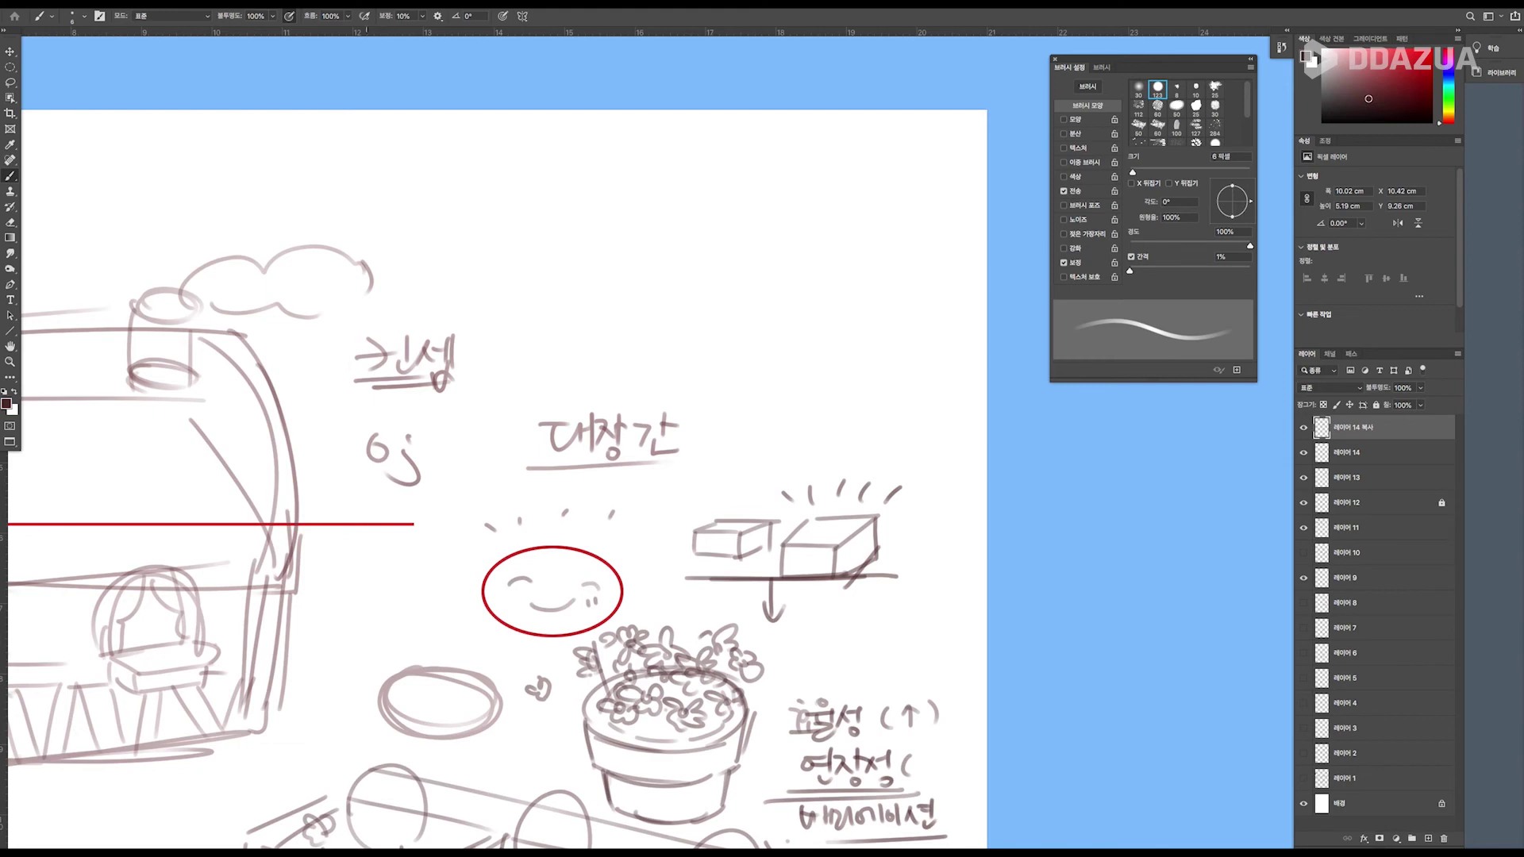
pyautogui.hscroll(-5, 556, 436)
pyautogui.scroll(-3, 556, 436)
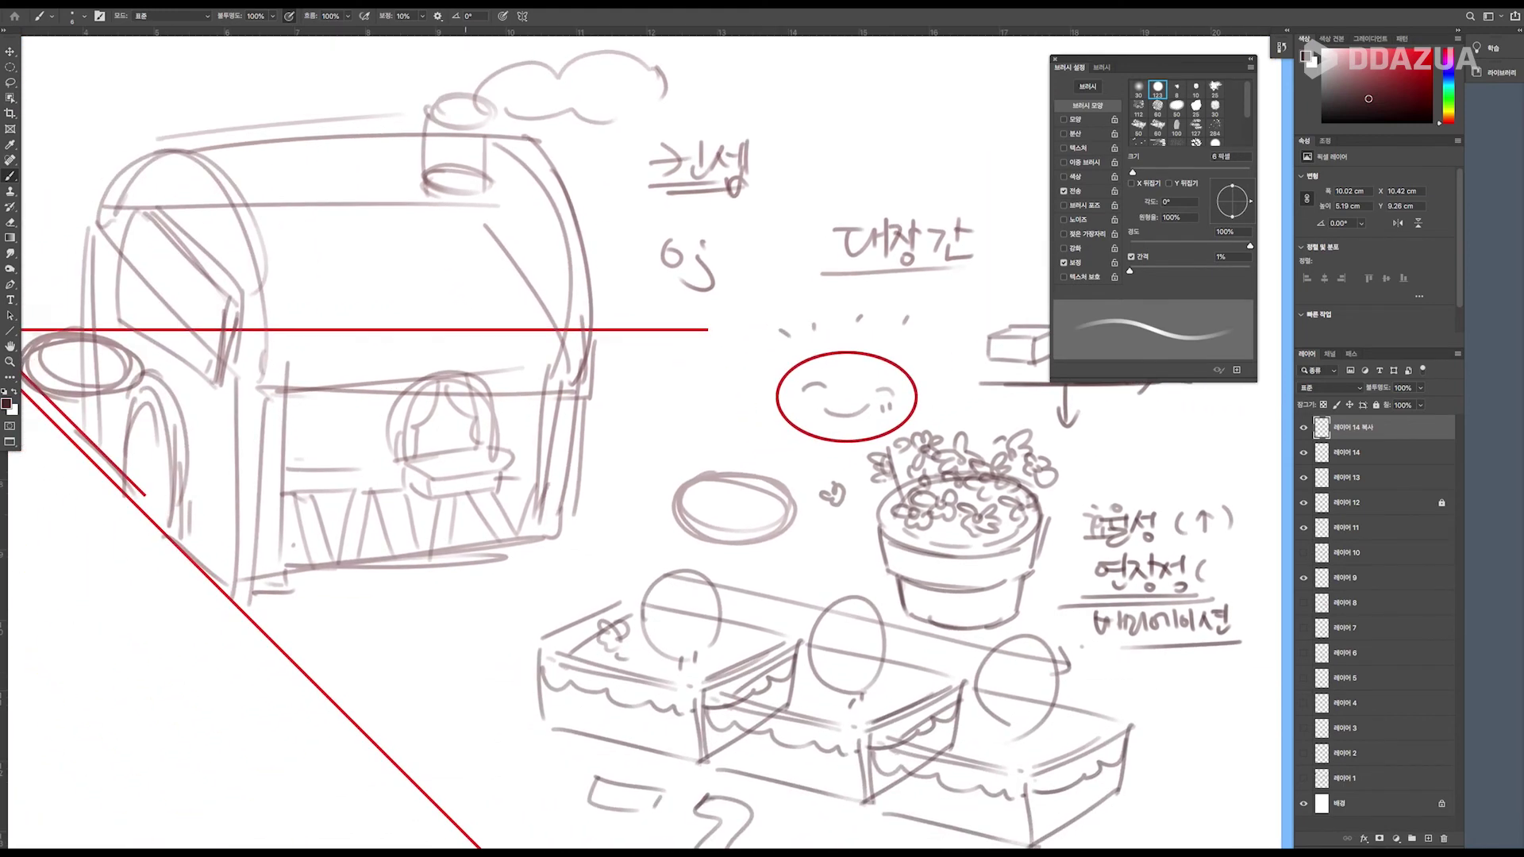
# Draw a large oval around the smiling red ellipse and add a thumbs-up hand, short rays and a baseline around it.
pyautogui.hscroll(4, 556, 437)
pyautogui.scroll(-2, 555, 436)
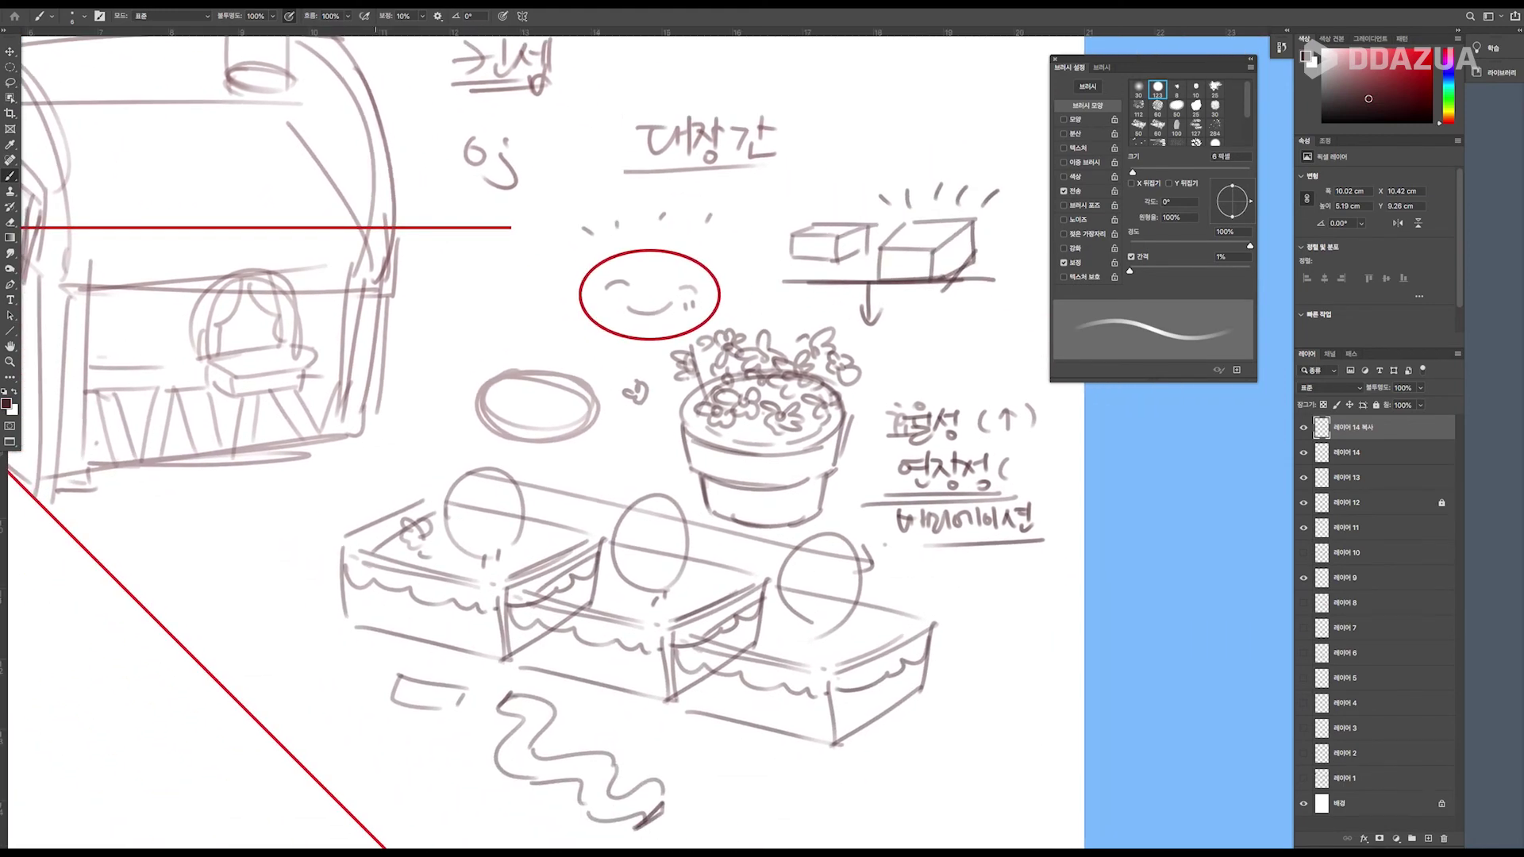
pyautogui.hscroll(5, 461, 437)
pyautogui.scroll(-5, 461, 436)
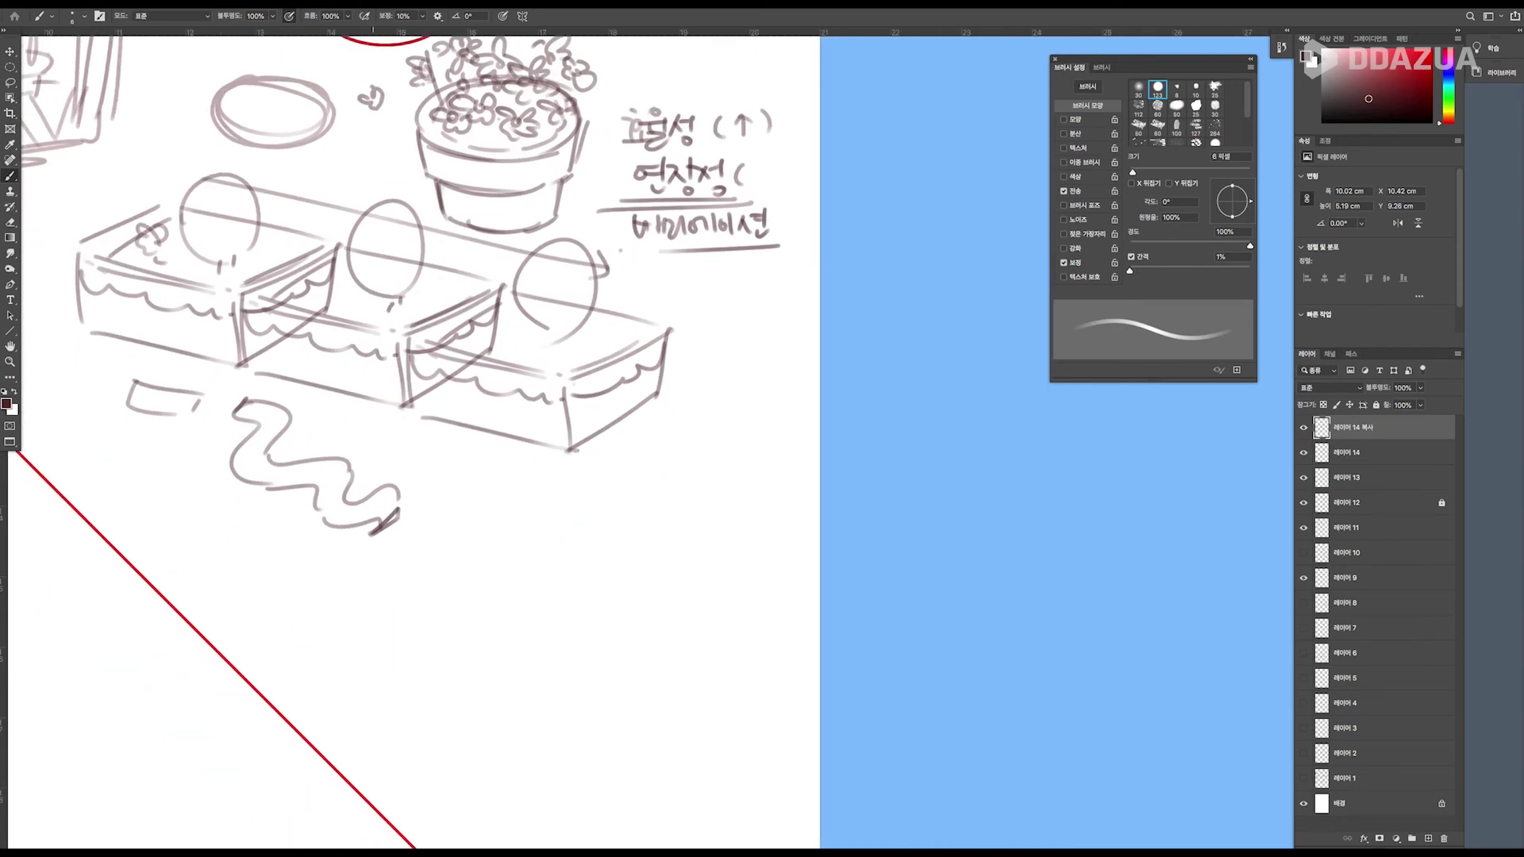
pyautogui.scroll(5, 413, 437)
pyautogui.hscroll(-4, 413, 437)
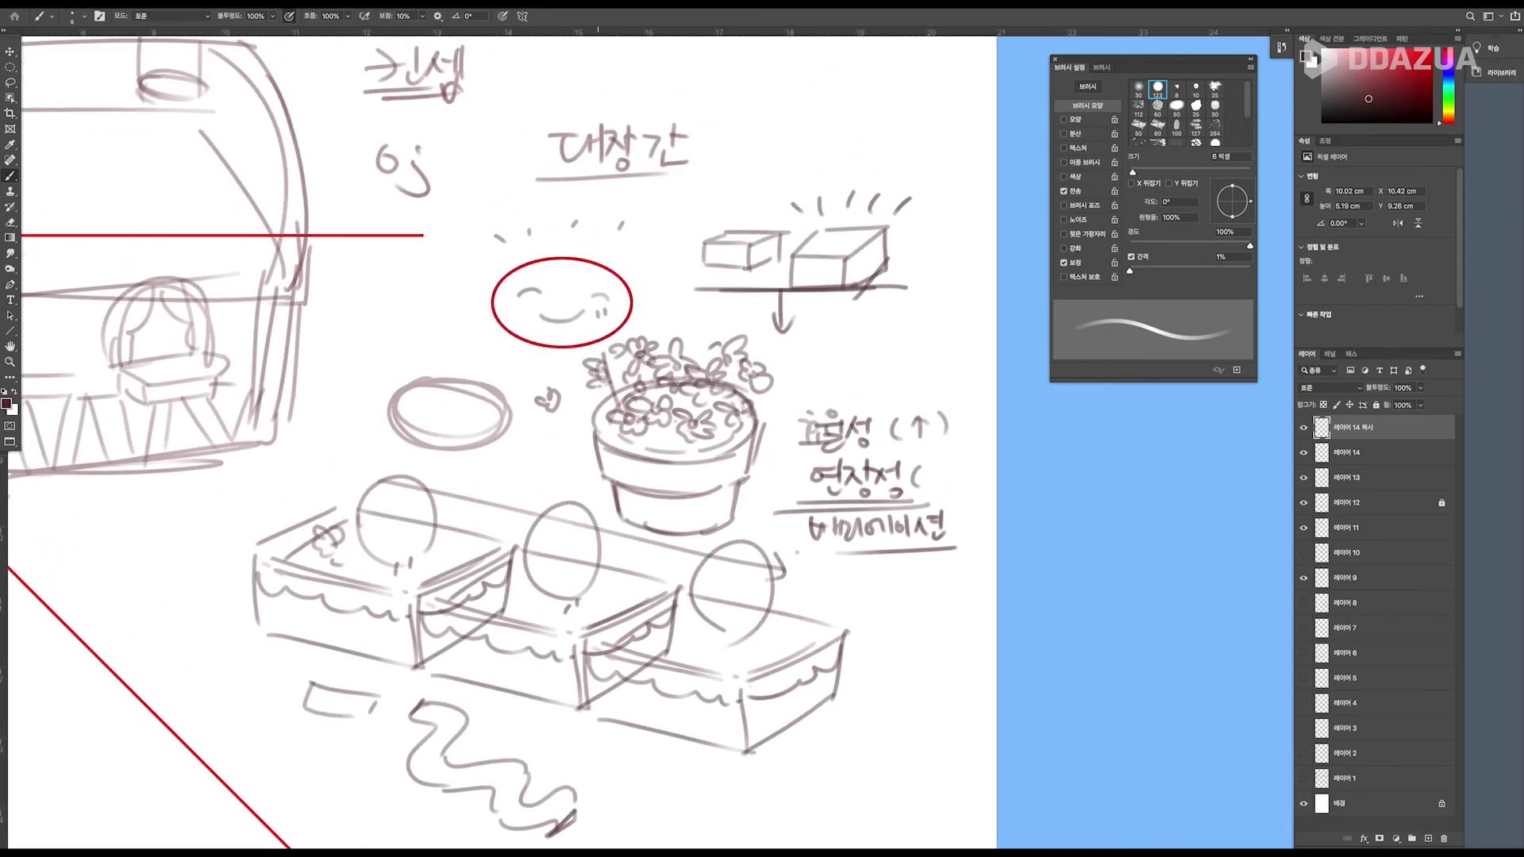
pyautogui.moveTo(587, 363)
pyautogui.mouseDown()
pyautogui.moveTo(452, 292)
pyautogui.moveTo(540, 361)
pyautogui.mouseUp()
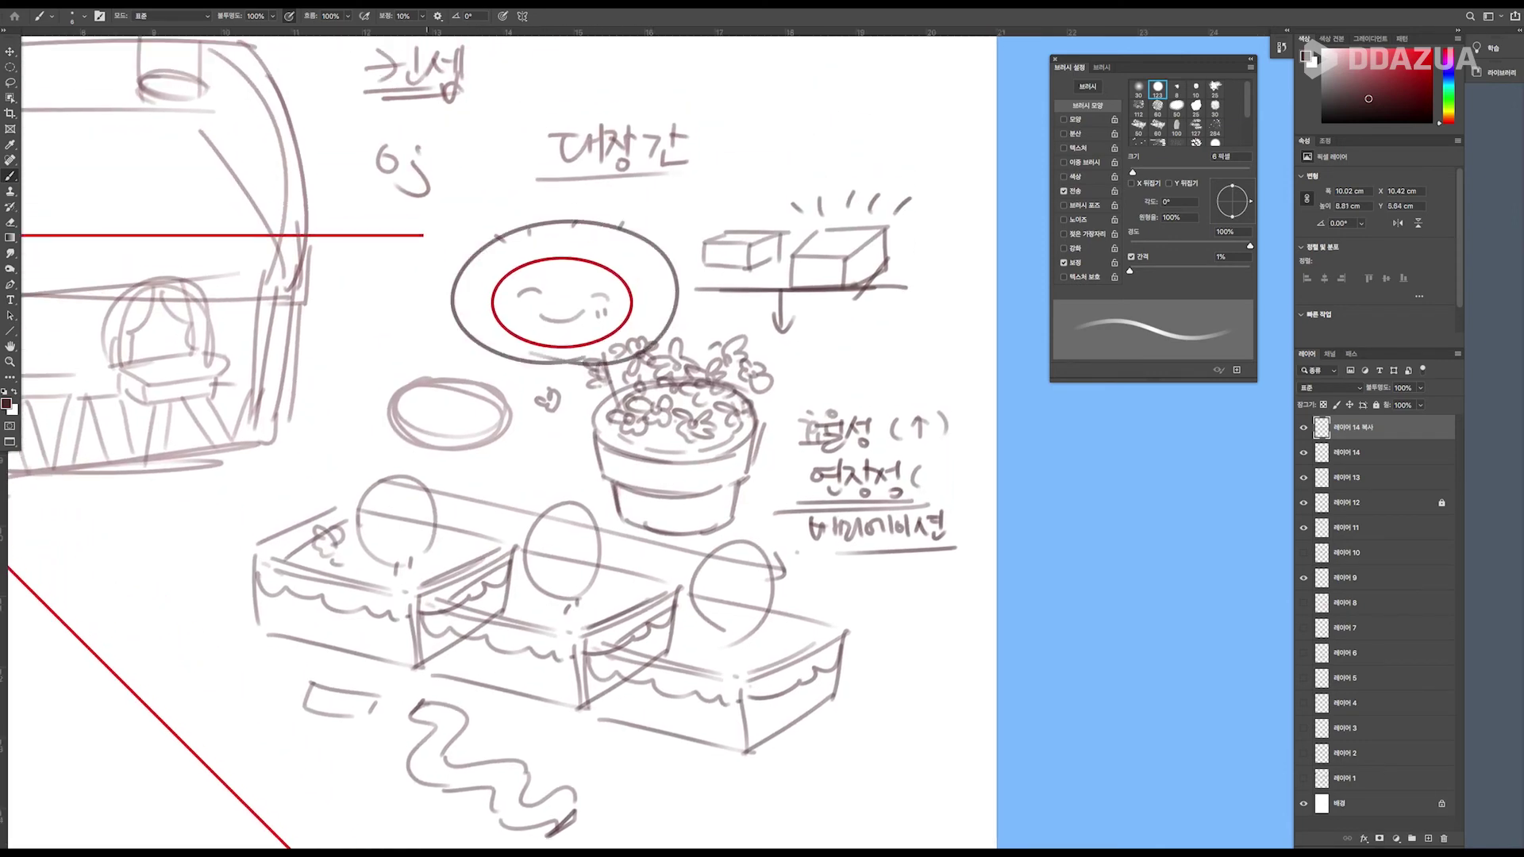
pyautogui.moveTo(441, 242)
pyautogui.mouseDown()
pyautogui.moveTo(470, 262)
pyautogui.moveTo(529, 222)
pyautogui.mouseUp()
pyautogui.moveTo(449, 294)
pyautogui.mouseDown()
pyautogui.moveTo(425, 283)
pyautogui.moveTo(389, 300)
pyautogui.moveTo(445, 301)
pyautogui.moveTo(367, 278)
pyautogui.mouseUp()
pyautogui.moveTo(609, 363); pyautogui.dragTo(448, 366)
pyautogui.moveTo(464, 364)
pyautogui.mouseDown()
pyautogui.moveTo(597, 362)
pyautogui.moveTo(435, 358)
pyautogui.moveTo(462, 383)
pyautogui.mouseUp()
# Hide the sketch layers 레이어 14 복사, 14, 13, 12 and 11, keeping the red guide lines on layer 9.
pyautogui.moveTo(546, 287)
pyautogui.mouseDown()
pyautogui.moveTo(459, 112)
pyautogui.moveTo(809, 265)
pyautogui.moveTo(1053, 442)
pyautogui.mouseUp()
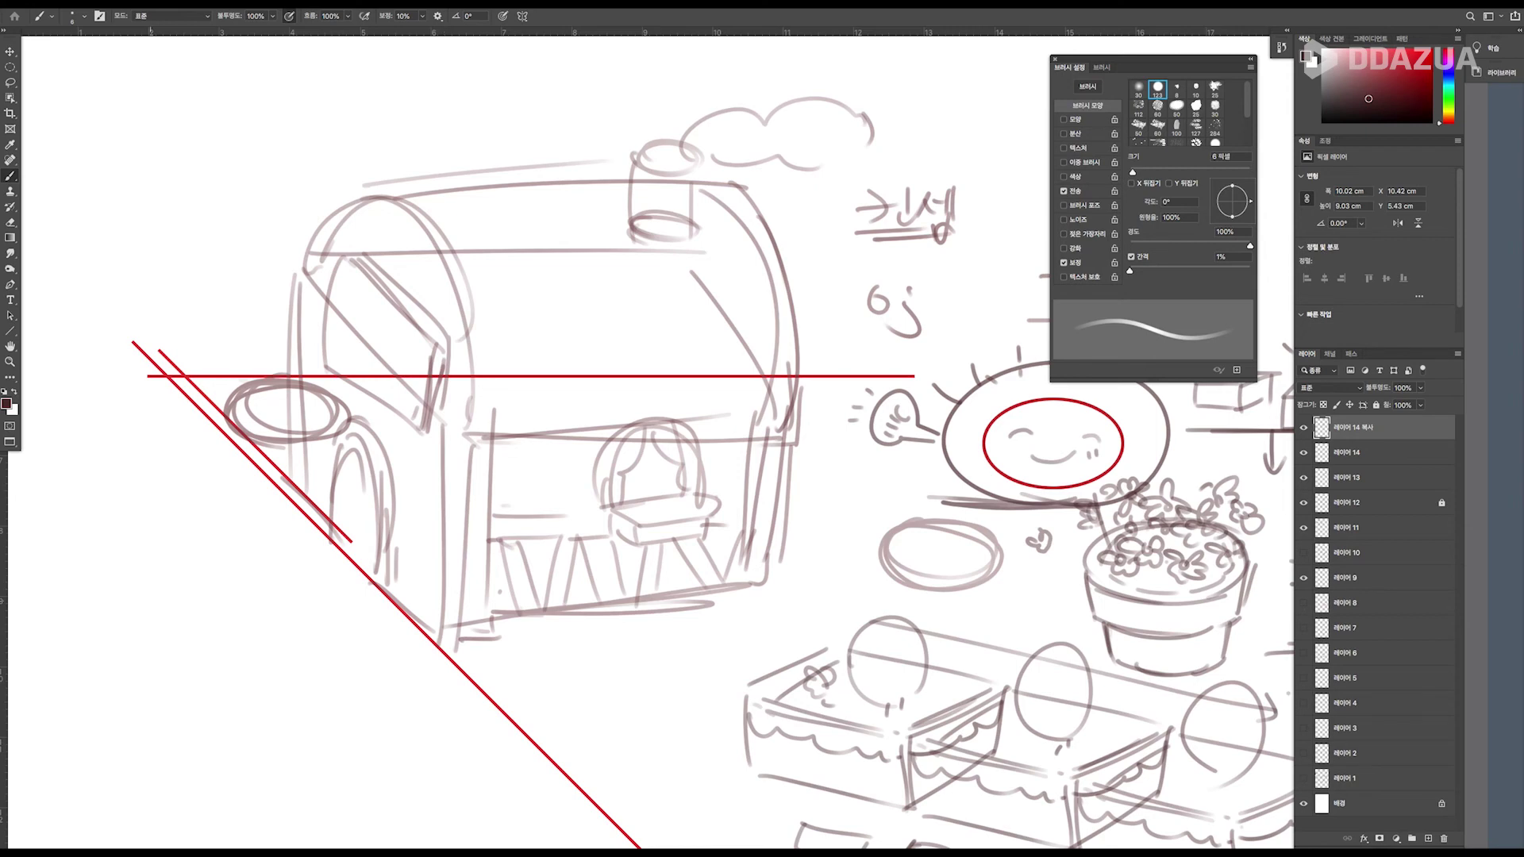
pyautogui.moveTo(1053, 442)
pyautogui.mouseDown()
pyautogui.moveTo(714, 159)
pyautogui.moveTo(595, 163)
pyautogui.moveTo(608, 168)
pyautogui.mouseUp()
pyautogui.hotkey('ctrl', ',')
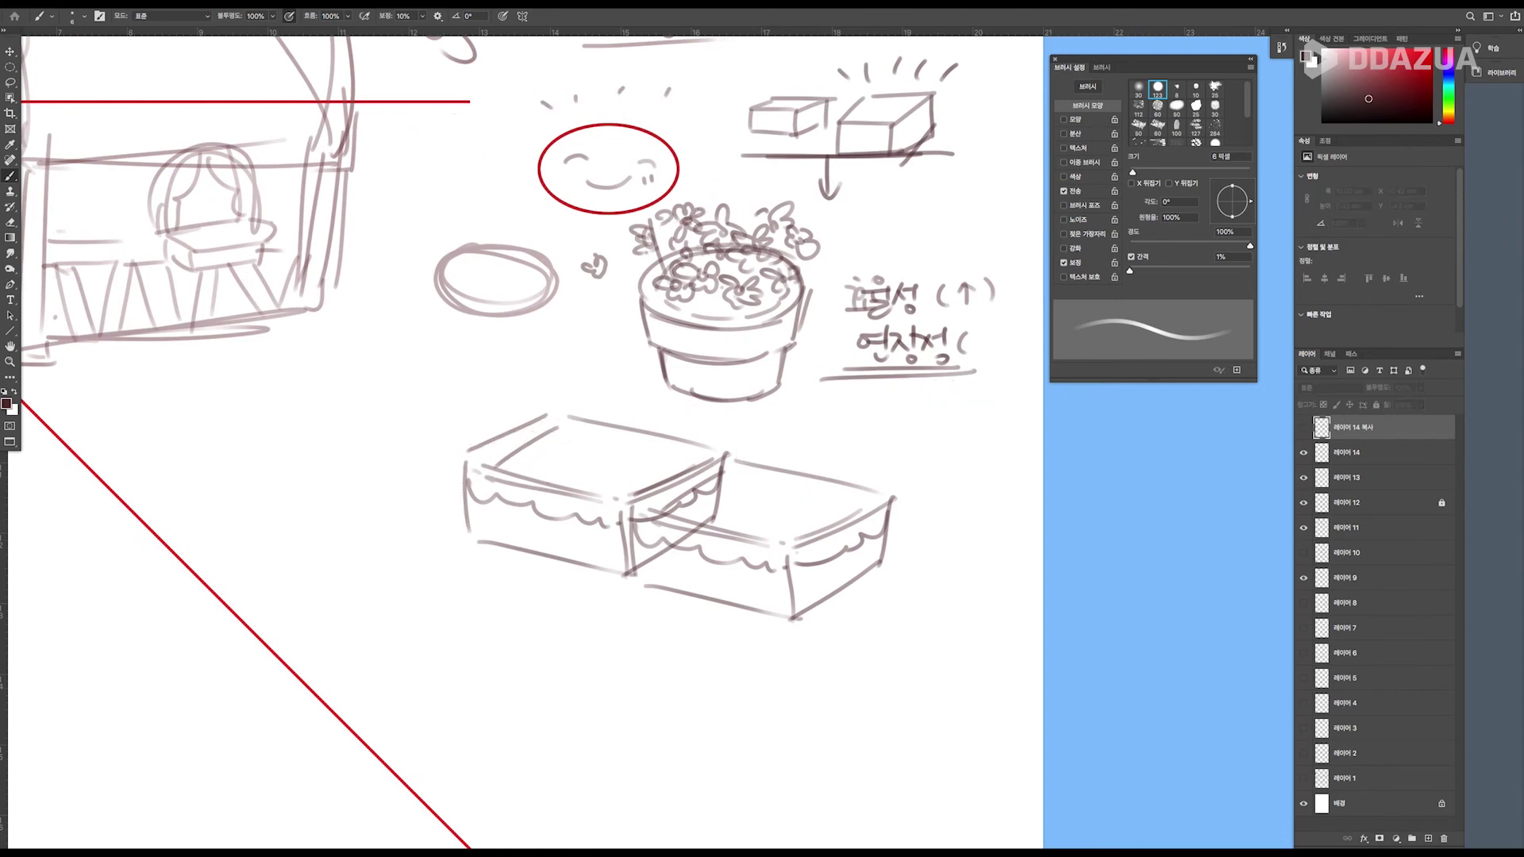
pyautogui.click(1303, 452)
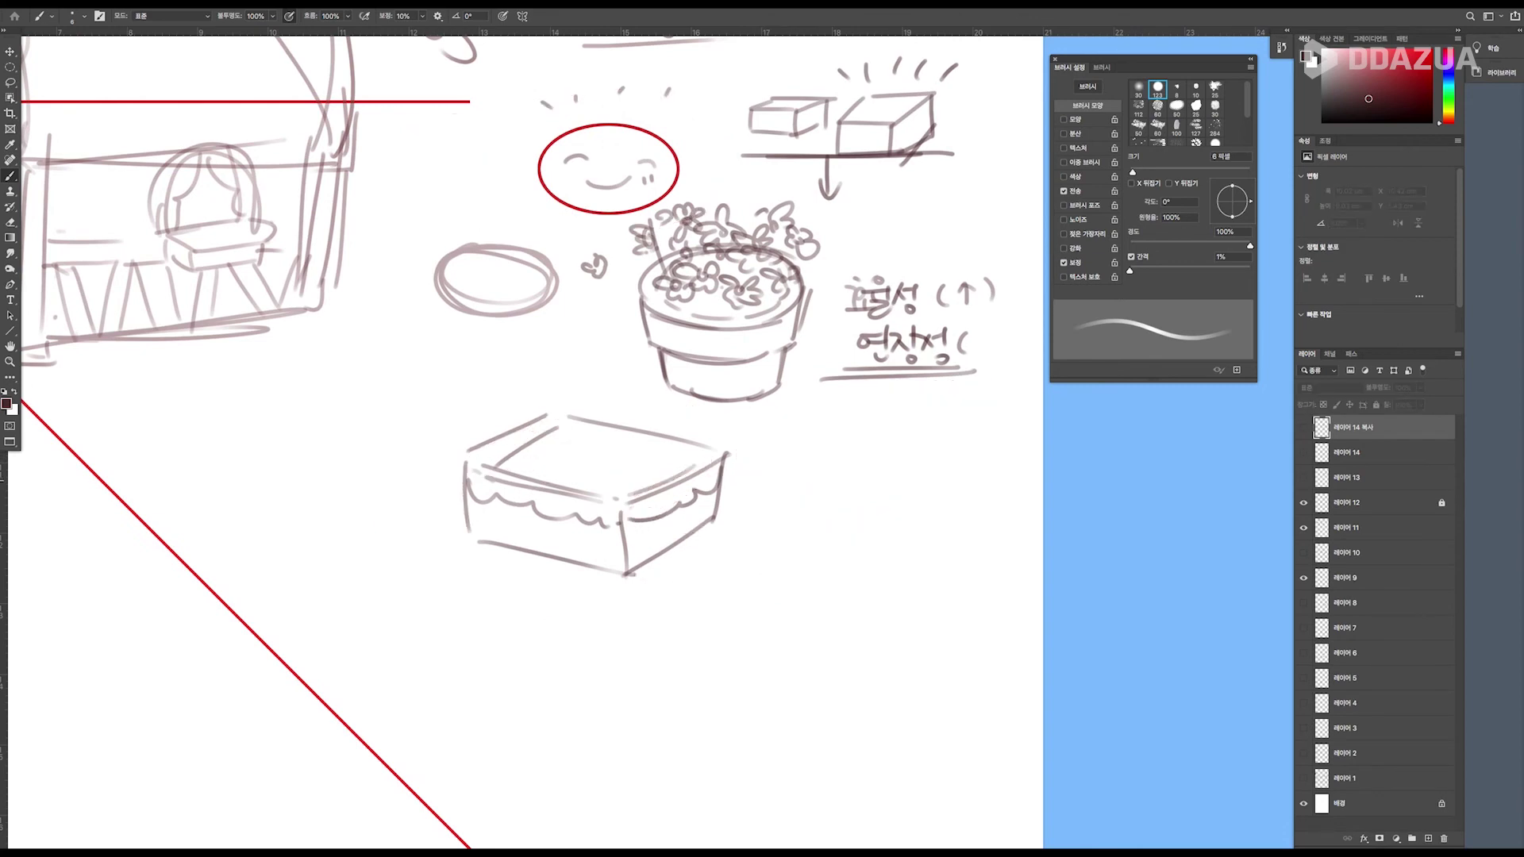
pyautogui.click(1303, 477)
pyautogui.click(1304, 502)
pyautogui.moveTo(523, 428)
pyautogui.mouseDown()
pyautogui.moveTo(654, 737)
pyautogui.moveTo(932, 780)
pyautogui.moveTo(914, 732)
pyautogui.moveTo(849, 695)
pyautogui.mouseUp()
pyautogui.hotkey('ctrl', 'r')
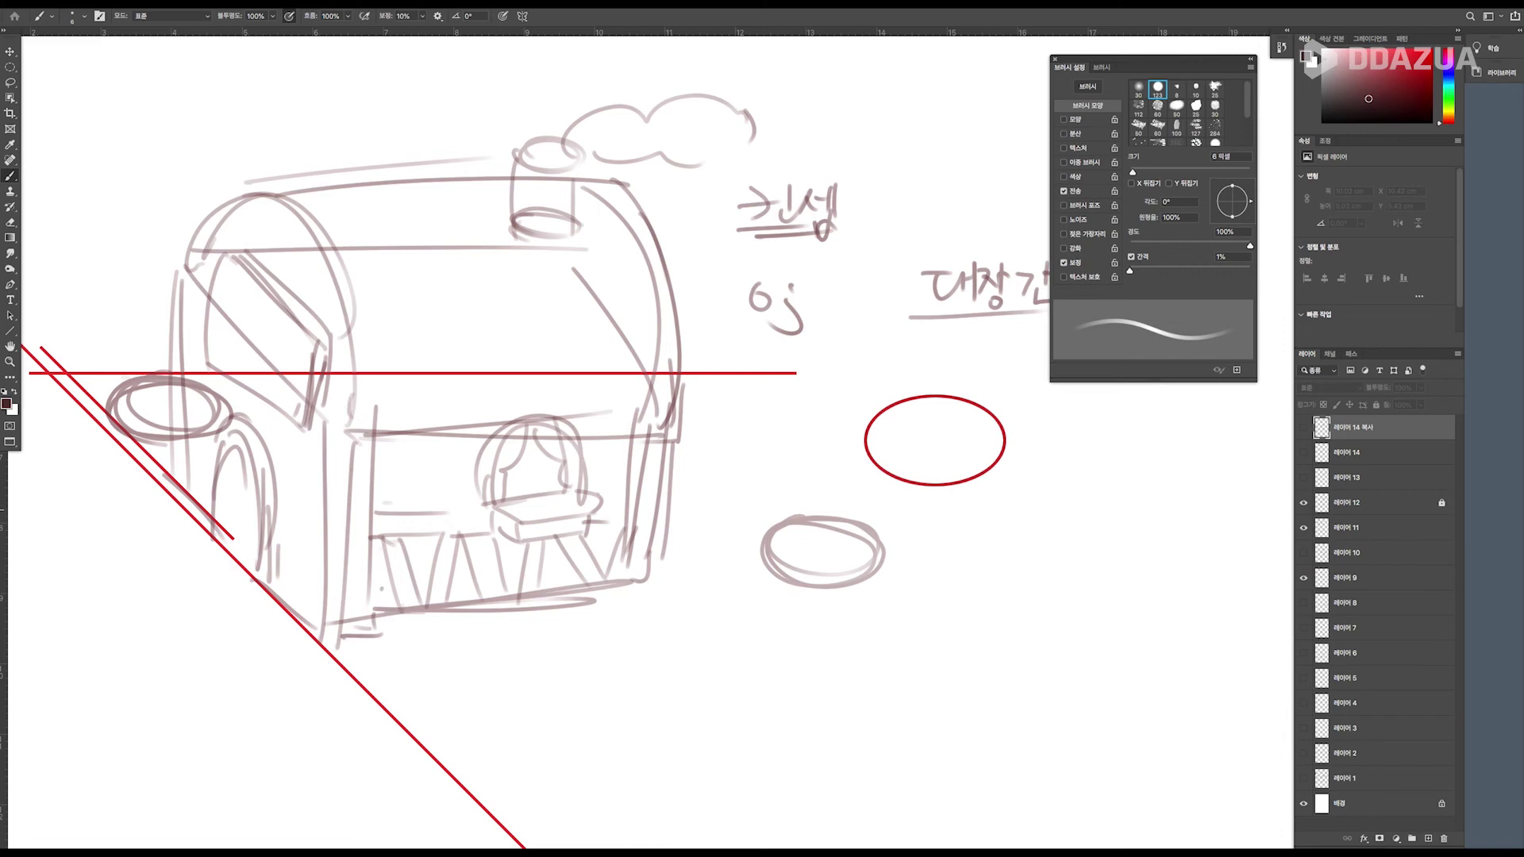
pyautogui.hotkey('ctrl', 'z')
pyautogui.click(1303, 528)
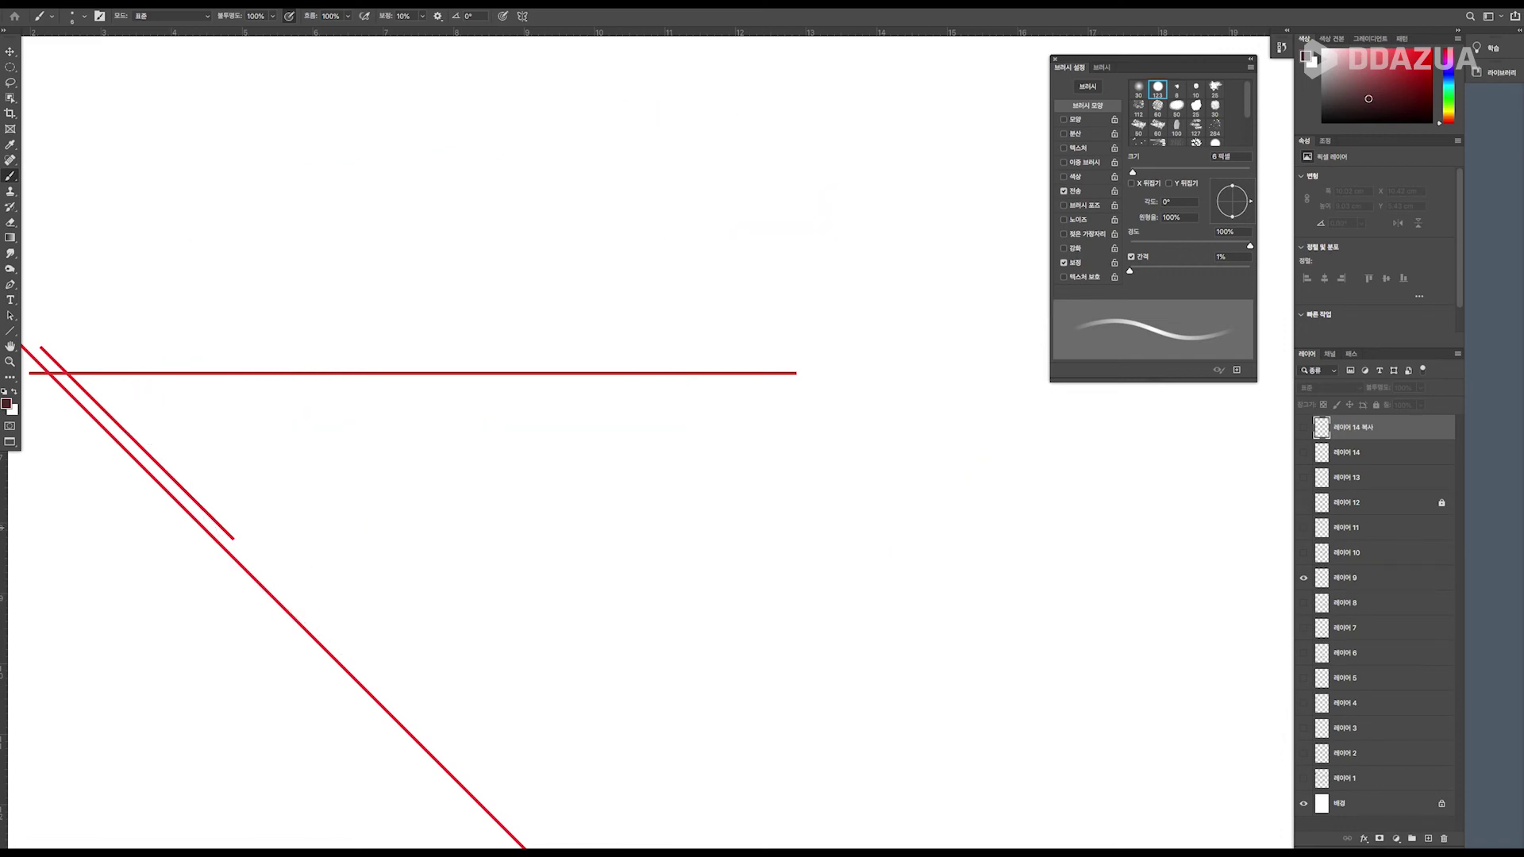
# Create a new layer and draw a box about 3 cm wide above the red guide lines.
pyautogui.scroll(5, 635, 444)
pyautogui.hscroll(-4, 635, 445)
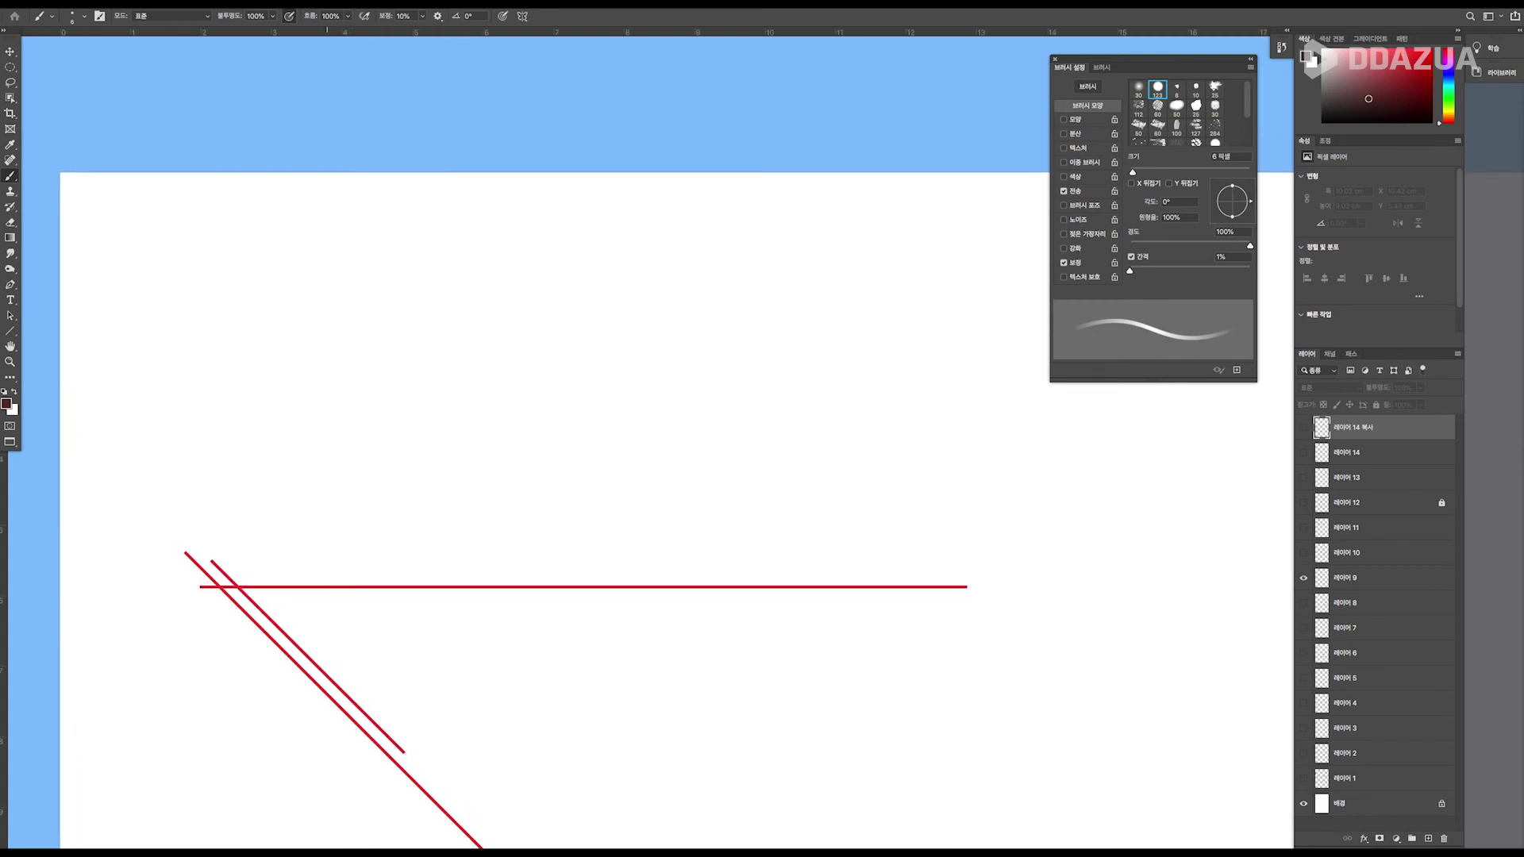
pyautogui.hotkey('ctrl', 'shift', 'alt', 'n')
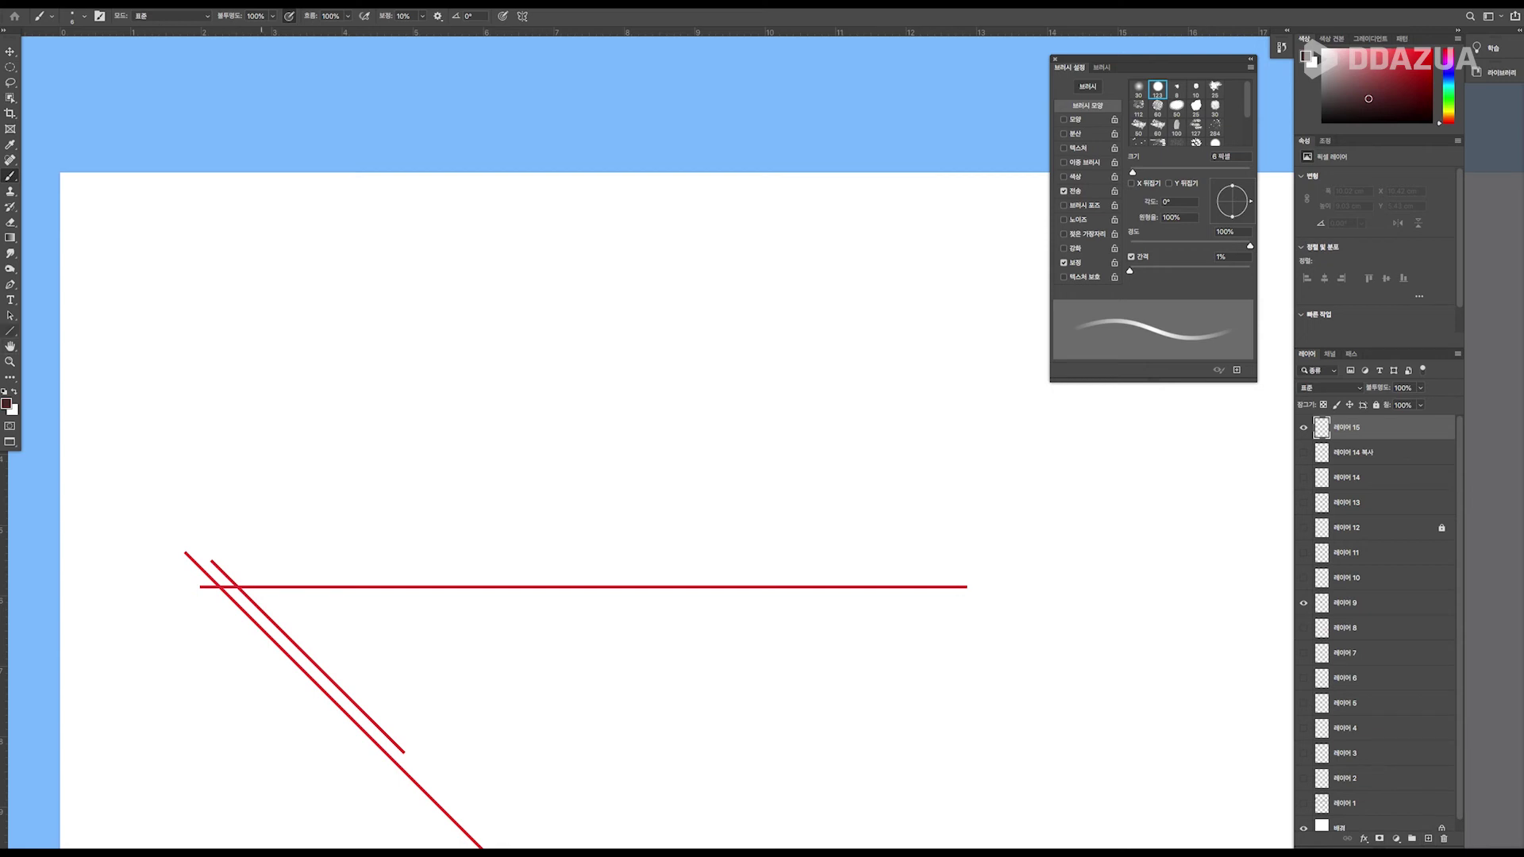
pyautogui.moveTo(207, 335)
pyautogui.mouseDown()
pyautogui.moveTo(269, 294)
pyautogui.moveTo(408, 293)
pyautogui.moveTo(311, 360)
pyautogui.moveTo(329, 361)
pyautogui.moveTo(317, 450)
pyautogui.mouseUp()
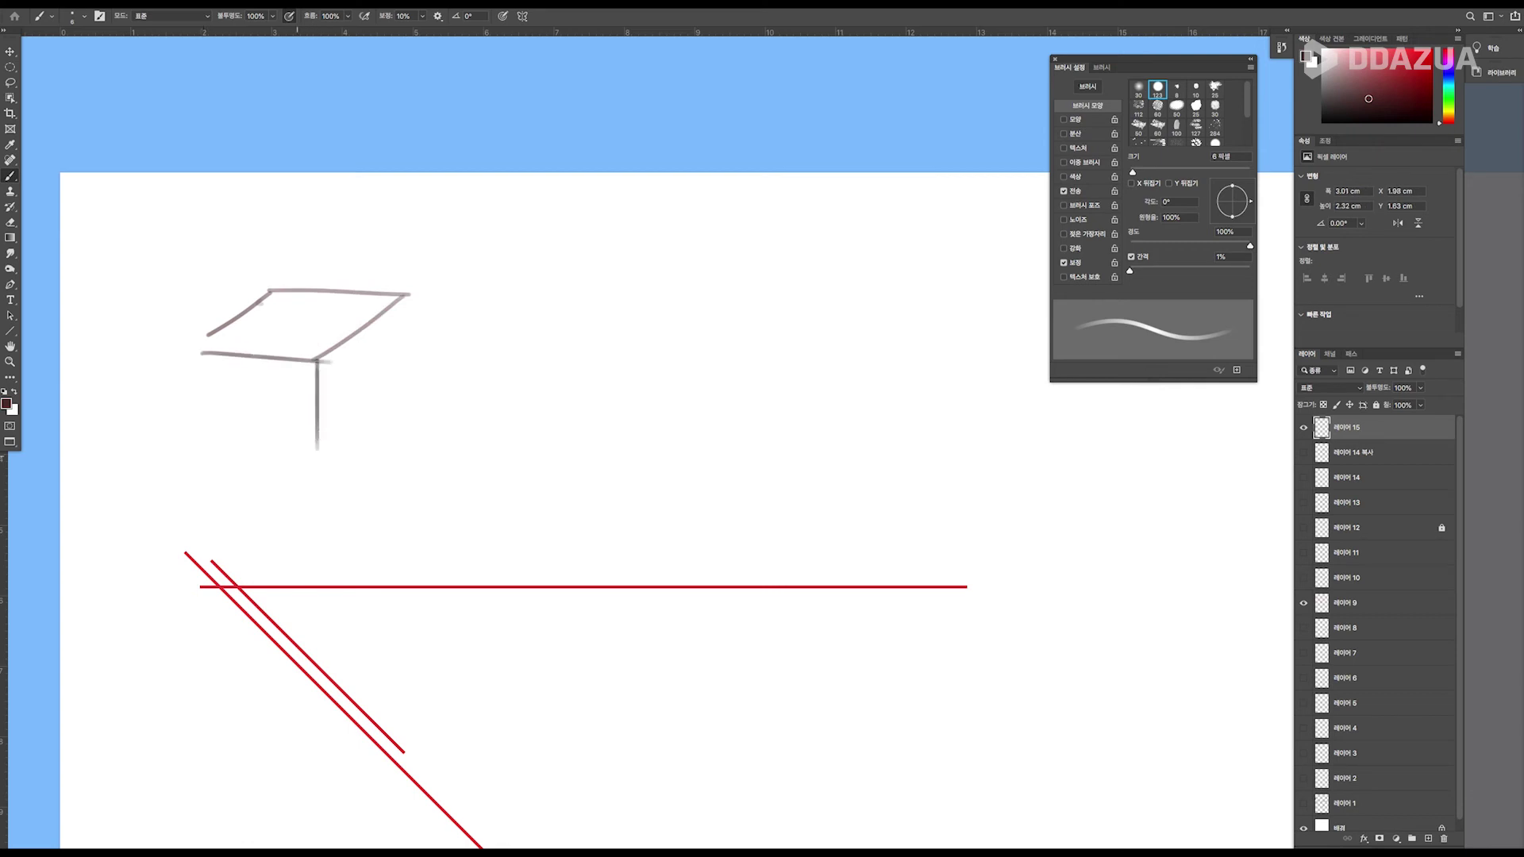
pyautogui.moveTo(205, 348); pyautogui.dragTo(205, 455)
pyautogui.moveTo(403, 295); pyautogui.dragTo(402, 411)
pyautogui.moveTo(315, 454); pyautogui.dragTo(400, 389)
pyautogui.moveTo(195, 449); pyautogui.dragTo(327, 454)
# Draw a light-direction arrow with small rays toward the box, and hatch its shaded side face and cast shadow.
pyautogui.moveTo(151, 210)
pyautogui.mouseDown()
pyautogui.moveTo(212, 261)
pyautogui.moveTo(230, 230)
pyautogui.moveTo(249, 259)
pyautogui.moveTo(209, 298)
pyautogui.mouseUp()
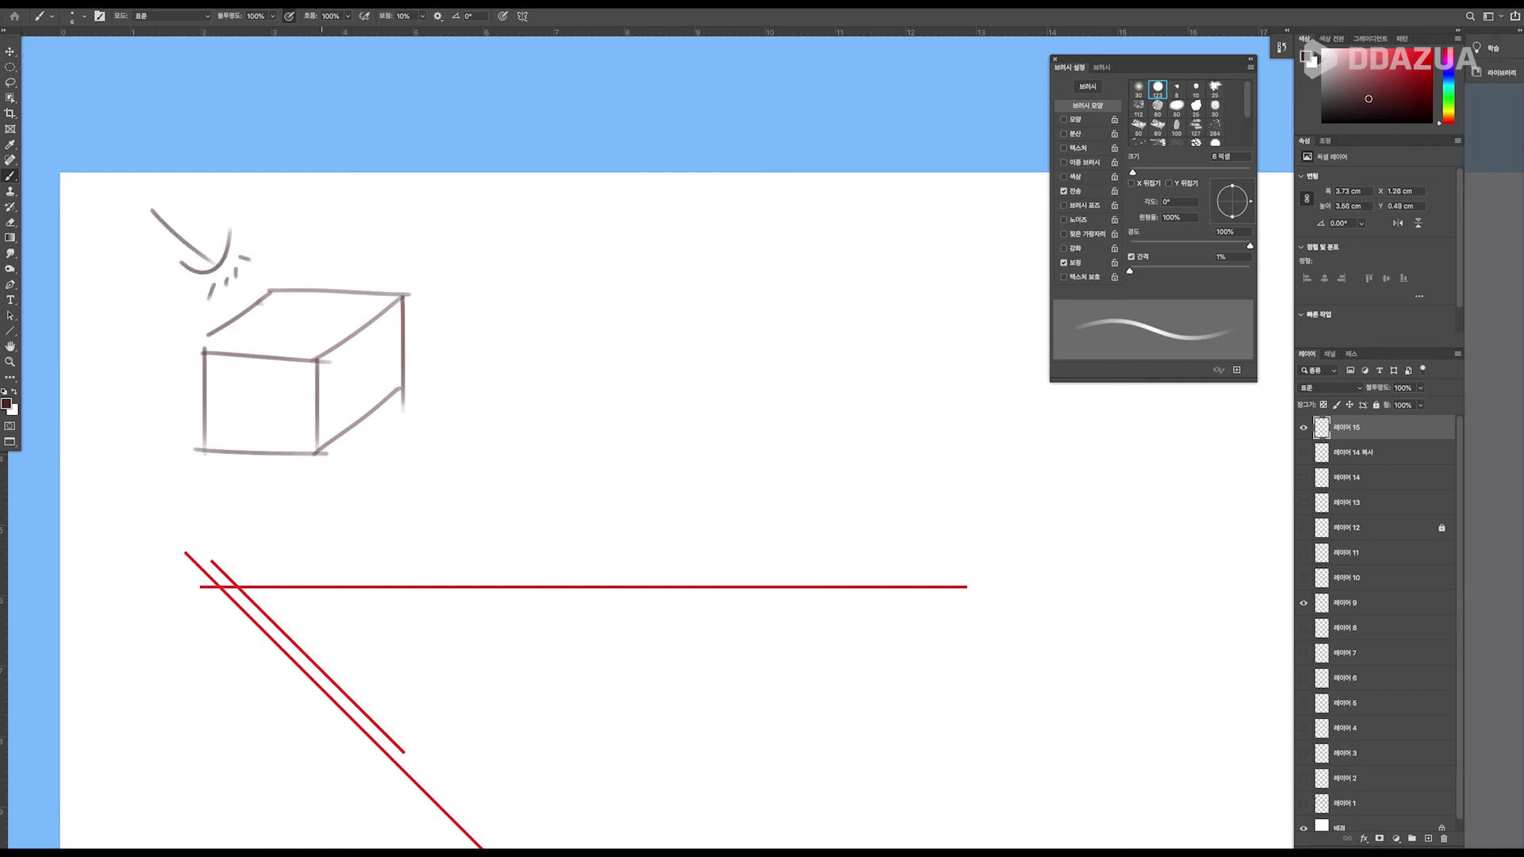
pyautogui.moveTo(330, 349); pyautogui.dragTo(318, 401)
pyautogui.moveTo(367, 320); pyautogui.dragTo(319, 440)
pyautogui.moveTo(398, 301)
pyautogui.mouseDown()
pyautogui.moveTo(332, 444)
pyautogui.moveTo(365, 409)
pyautogui.mouseUp()
pyautogui.moveTo(400, 351)
pyautogui.mouseDown()
pyautogui.moveTo(374, 399)
pyautogui.moveTo(389, 391)
pyautogui.mouseUp()
pyautogui.moveTo(406, 371)
pyautogui.mouseDown()
pyautogui.moveTo(394, 400)
pyautogui.moveTo(429, 390)
pyautogui.mouseUp()
pyautogui.moveTo(364, 447); pyautogui.dragTo(325, 457)
pyautogui.moveTo(348, 431); pyautogui.dragTo(339, 453)
pyautogui.moveTo(369, 418); pyautogui.dragTo(356, 457)
pyautogui.moveTo(405, 391)
pyautogui.mouseDown()
pyautogui.moveTo(367, 457)
pyautogui.moveTo(387, 448)
pyautogui.mouseUp()
pyautogui.moveTo(424, 403)
pyautogui.mouseDown()
pyautogui.moveTo(406, 440)
pyautogui.moveTo(438, 423)
pyautogui.mouseUp()
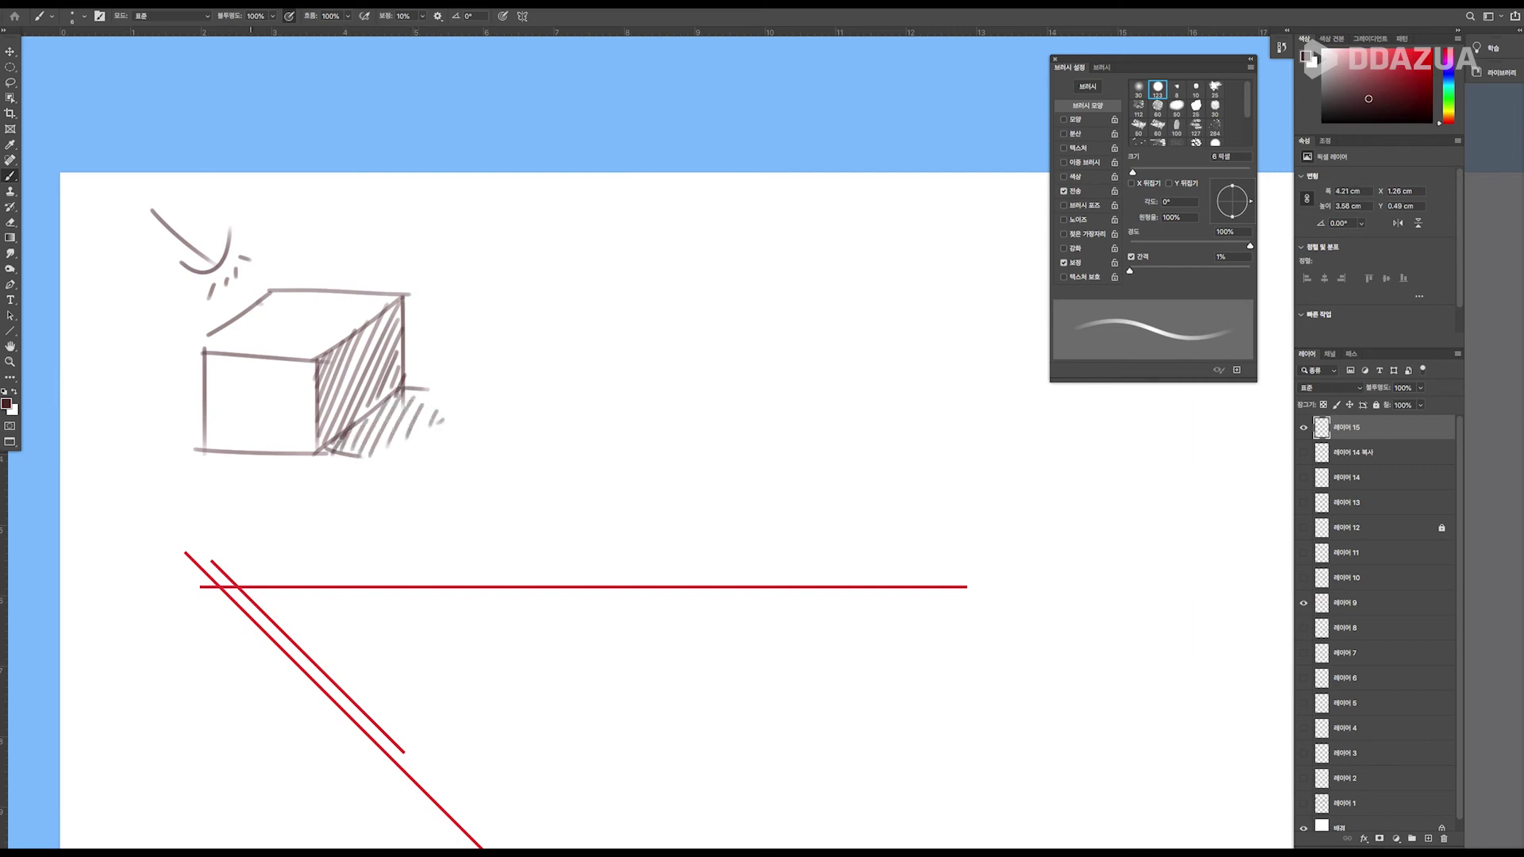
# Enlarge the brush to 30 px and shade over the hatching on the box's side face.
pyautogui.moveTo(206, 341); pyautogui.dragTo(204, 352)
pyautogui.press(']')
pyautogui.press(']')
pyautogui.press(']')
pyautogui.press(']')
pyautogui.press(']')
pyautogui.press(']')
pyautogui.press(']')
pyautogui.press(']')
pyautogui.moveTo(327, 356)
pyautogui.mouseDown()
pyautogui.moveTo(362, 347)
pyautogui.moveTo(330, 415)
pyautogui.moveTo(389, 342)
pyautogui.mouseUp()
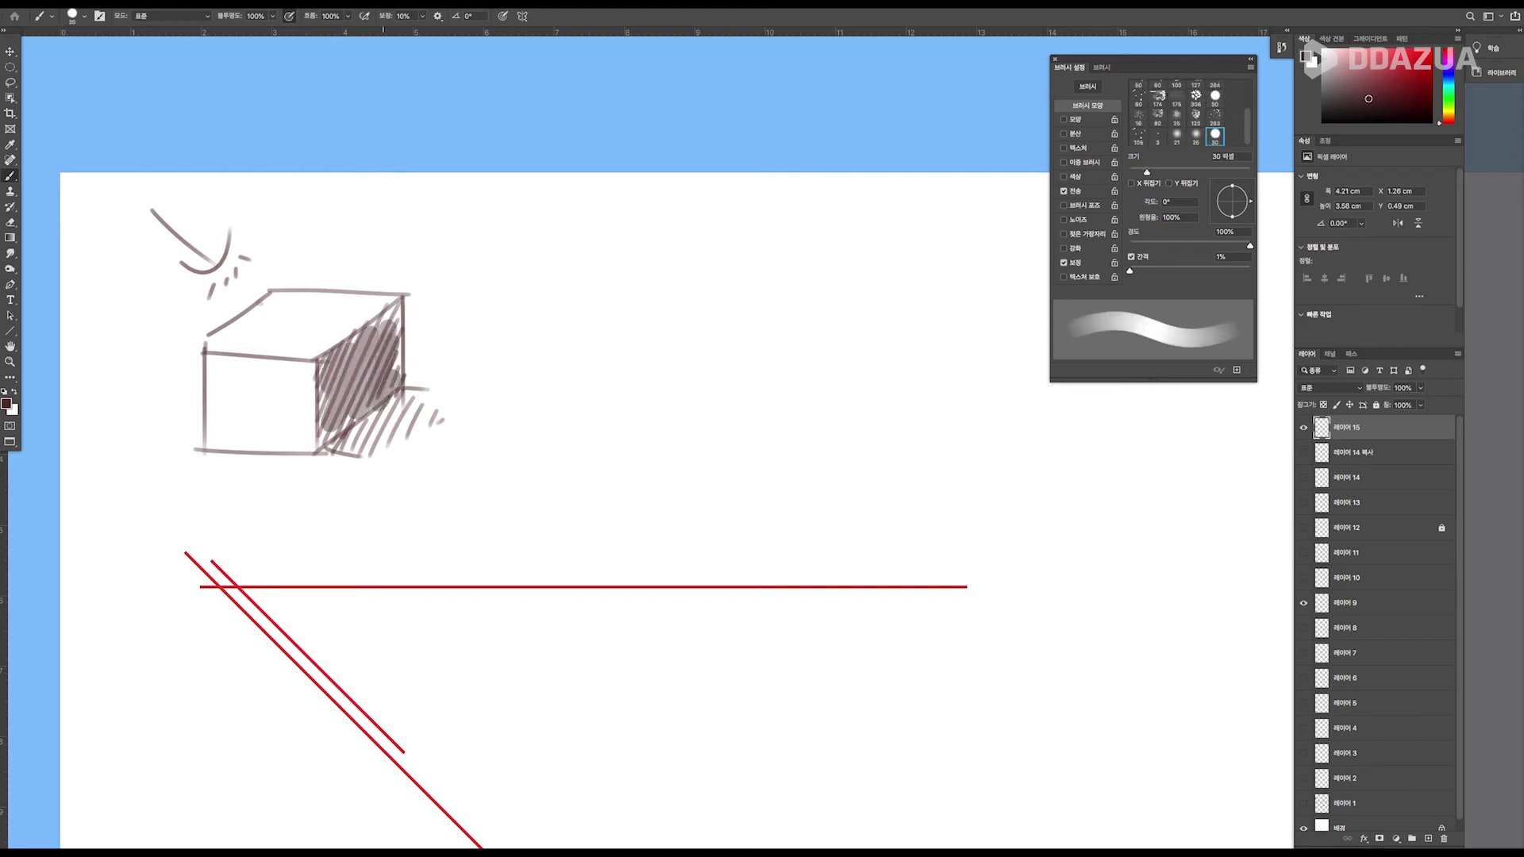
# Fill the box's front face with a light tone using a 45 px brush and darken the side face further.
pyautogui.press(']')
pyautogui.press(']')
pyautogui.press(']')
pyautogui.moveTo(218, 361)
pyautogui.mouseDown()
pyautogui.moveTo(220, 401)
pyautogui.moveTo(256, 377)
pyautogui.moveTo(238, 430)
pyautogui.moveTo(277, 373)
pyautogui.moveTo(310, 416)
pyautogui.mouseUp()
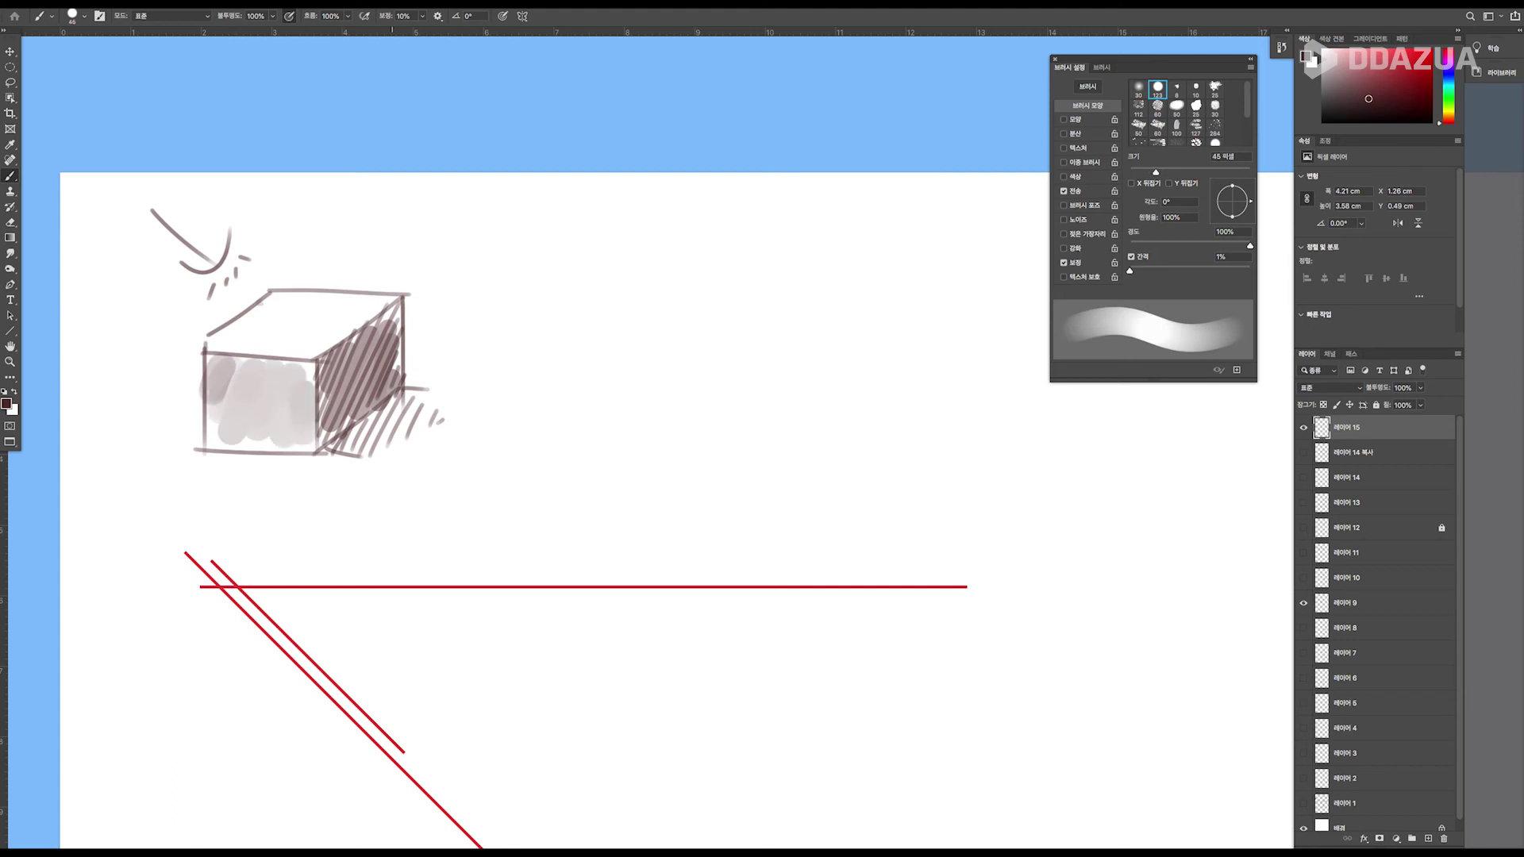
pyautogui.moveTo(394, 305); pyautogui.dragTo(387, 365)
pyautogui.moveTo(397, 309)
pyautogui.mouseDown()
pyautogui.moveTo(333, 369)
pyautogui.moveTo(325, 409)
pyautogui.moveTo(357, 393)
pyautogui.moveTo(337, 413)
pyautogui.mouseUp()
# Reduce the brush to 6 px and draw a second box of similar size beside the shaded one.
pyautogui.press('[')
pyautogui.press('[')
pyautogui.press('[')
pyautogui.press('[')
pyautogui.press('[')
pyautogui.press('[')
pyautogui.press('[')
pyautogui.press('[')
pyautogui.press('[')
pyautogui.press('[')
pyautogui.press('[')
pyautogui.moveTo(587, 295)
pyautogui.mouseDown()
pyautogui.moveTo(502, 370)
pyautogui.moveTo(698, 298)
pyautogui.moveTo(607, 369)
pyautogui.mouseUp()
pyautogui.moveTo(508, 370)
pyautogui.mouseDown()
pyautogui.moveTo(619, 367)
pyautogui.moveTo(609, 435)
pyautogui.mouseUp()
pyautogui.hotkey('ctrl', 'z')
pyautogui.moveTo(618, 370); pyautogui.dragTo(618, 445)
pyautogui.moveTo(506, 369); pyautogui.dragTo(505, 441)
pyautogui.moveTo(698, 300)
pyautogui.mouseDown()
pyautogui.moveTo(698, 411)
pyautogui.moveTo(623, 453)
pyautogui.mouseUp()
pyautogui.moveTo(506, 449); pyautogui.dragTo(617, 453)
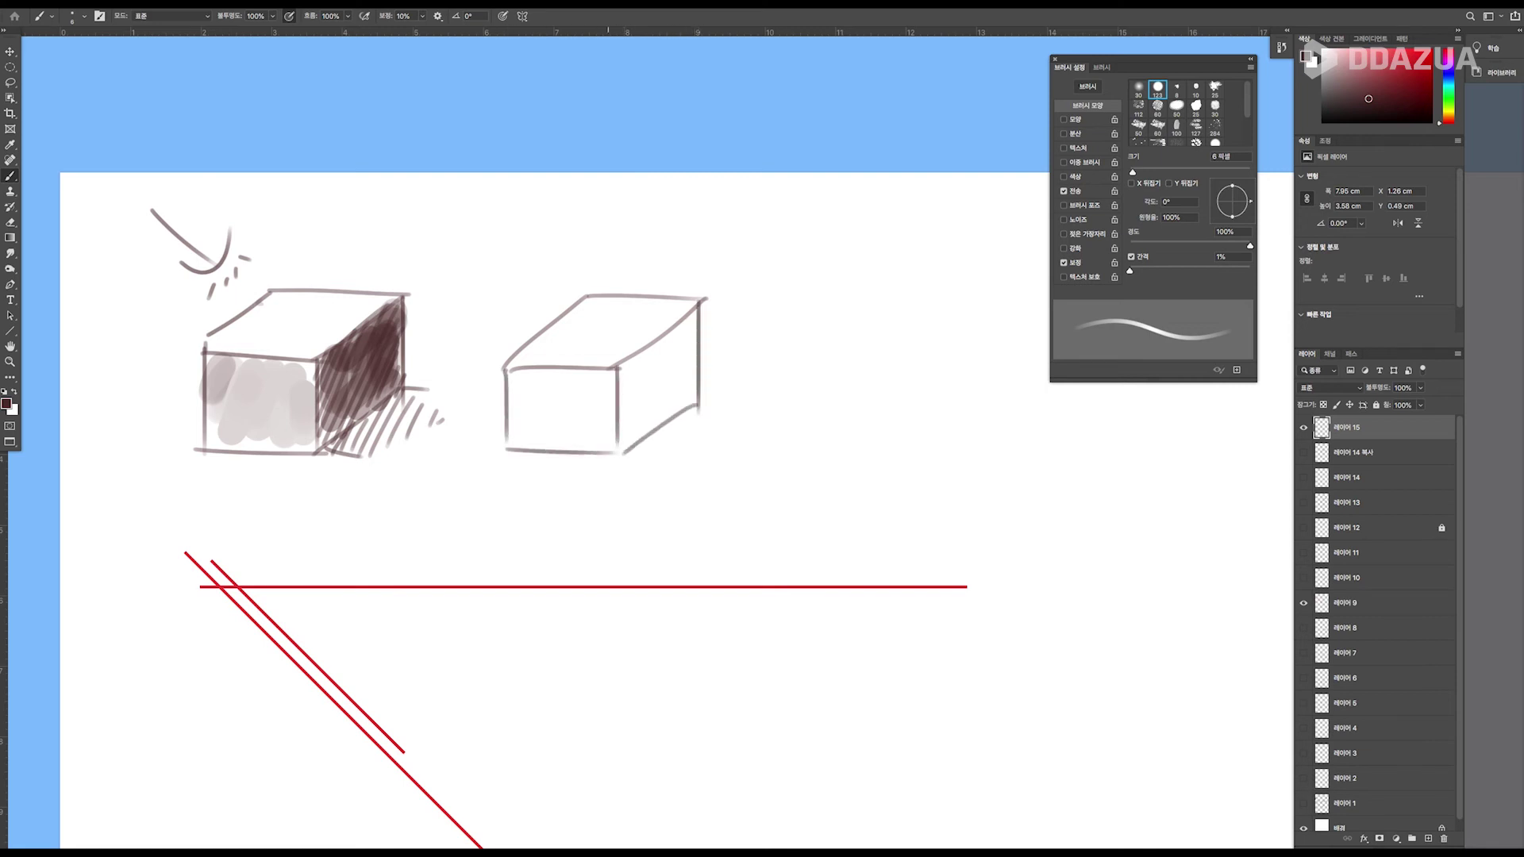
# Draw three small light arrows from different directions above the second box.
pyautogui.moveTo(500, 235)
pyautogui.mouseDown()
pyautogui.moveTo(525, 256)
pyautogui.moveTo(509, 262)
pyautogui.mouseUp()
pyautogui.moveTo(629, 223); pyautogui.dragTo(628, 249)
pyautogui.moveTo(618, 241); pyautogui.dragTo(640, 246)
pyautogui.moveTo(752, 240); pyautogui.dragTo(731, 260)
pyautogui.moveTo(729, 248); pyautogui.dragTo(744, 260)
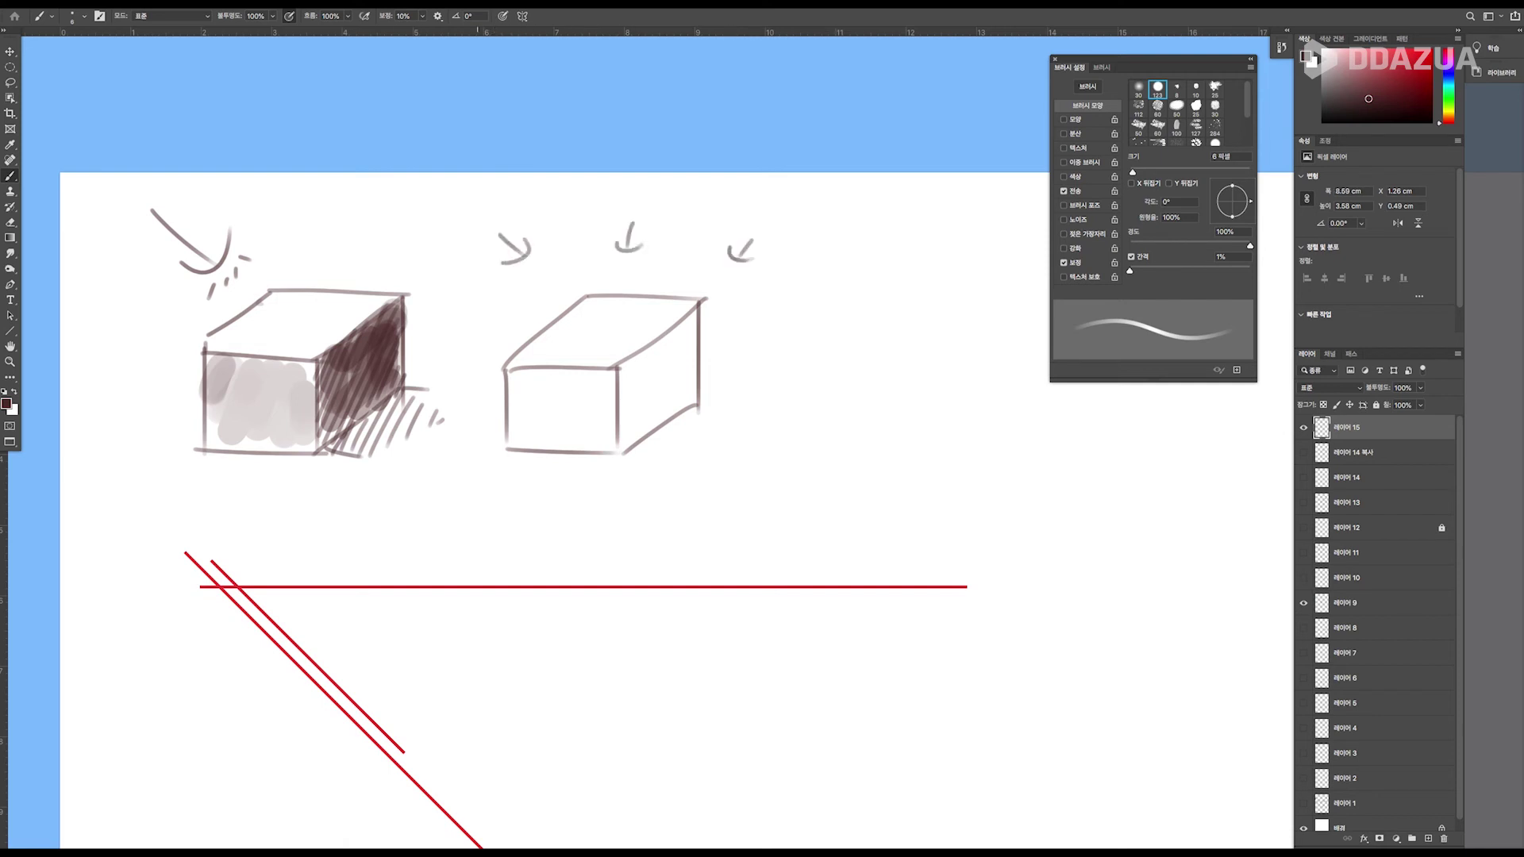
# Handwrite "형광등" above the light arrows and underline it.
pyautogui.moveTo(546, 175); pyautogui.dragTo(554, 180)
pyautogui.moveTo(539, 187)
pyautogui.mouseDown()
pyautogui.moveTo(565, 183)
pyautogui.moveTo(546, 196)
pyautogui.mouseUp()
pyautogui.moveTo(565, 192); pyautogui.dragTo(580, 199)
pyautogui.moveTo(585, 184); pyautogui.dragTo(576, 211)
pyautogui.moveTo(611, 185)
pyautogui.mouseDown()
pyautogui.moveTo(627, 189)
pyautogui.moveTo(618, 200)
pyautogui.mouseUp()
pyautogui.moveTo(603, 203); pyautogui.dragTo(641, 203)
pyautogui.moveTo(642, 194); pyautogui.dragTo(636, 211)
pyautogui.moveTo(671, 181); pyautogui.dragTo(698, 204)
pyautogui.moveTo(682, 215); pyautogui.dragTo(681, 216)
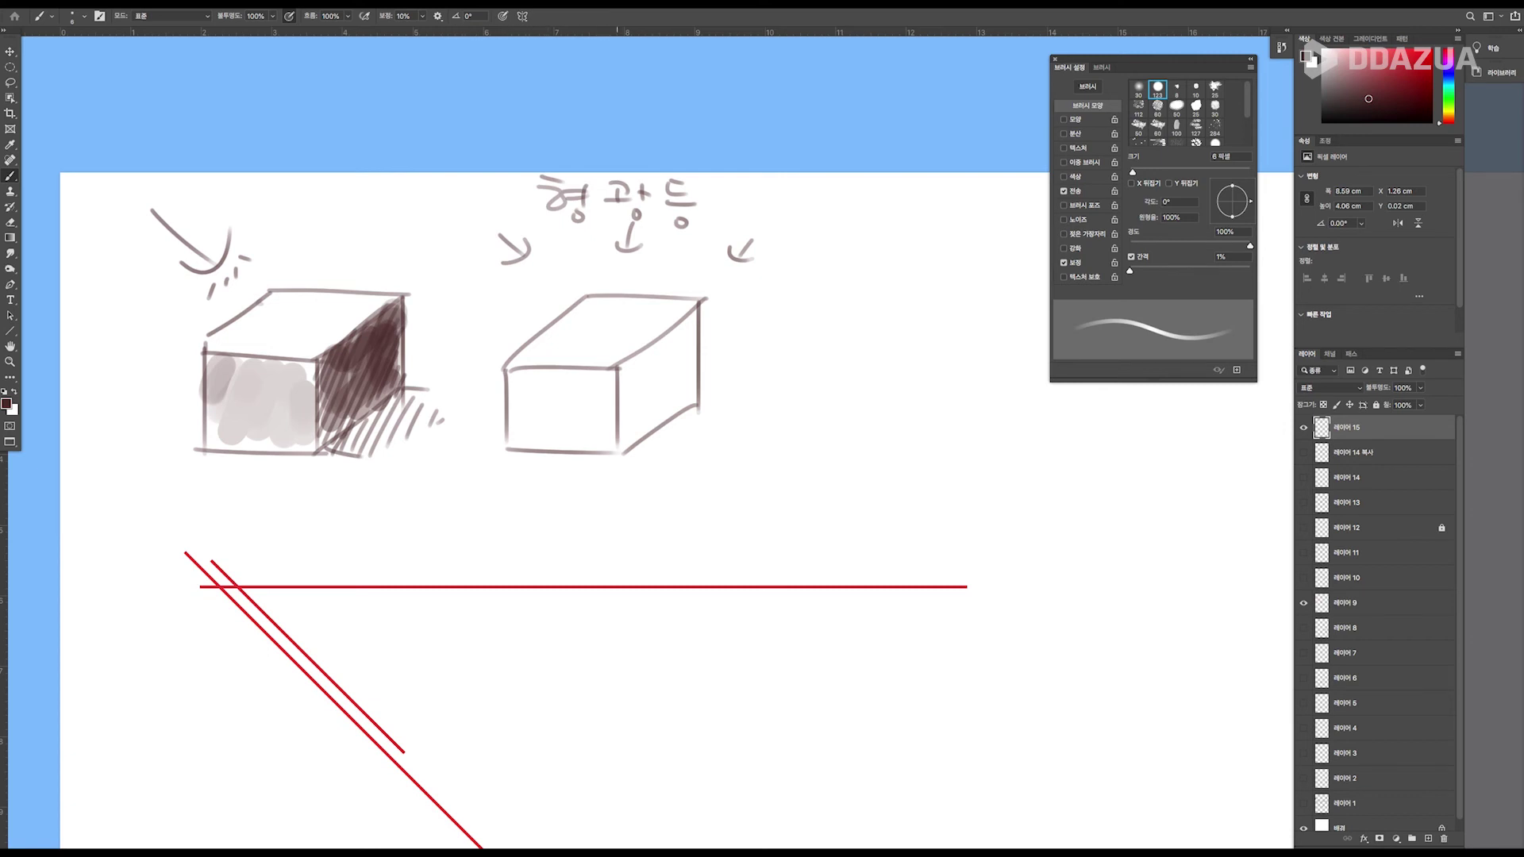
pyautogui.moveTo(553, 225); pyautogui.dragTo(676, 235)
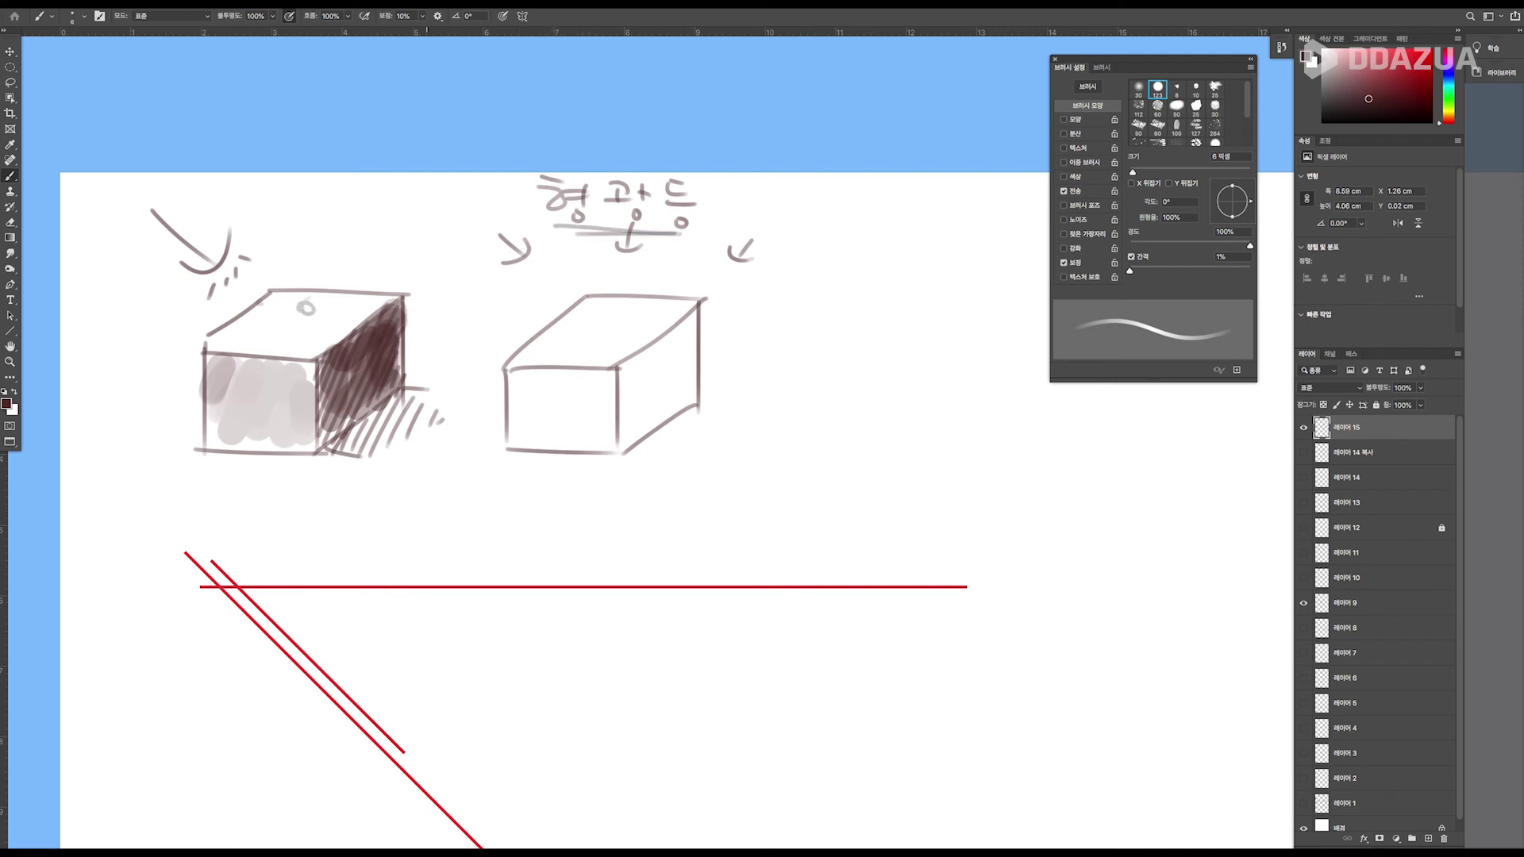
# Mark the second box's top with a small circle, hatch its side and front faces lightly, and add a small block at the side.
pyautogui.moveTo(594, 319); pyautogui.dragTo(588, 332)
pyautogui.moveTo(620, 393); pyautogui.dragTo(654, 345)
pyautogui.moveTo(627, 420); pyautogui.dragTo(693, 318)
pyautogui.moveTo(689, 359); pyautogui.dragTo(703, 330)
pyautogui.moveTo(643, 441); pyautogui.dragTo(687, 358)
pyautogui.moveTo(670, 425)
pyautogui.mouseDown()
pyautogui.moveTo(697, 377)
pyautogui.moveTo(664, 395)
pyautogui.moveTo(698, 375)
pyautogui.mouseUp()
pyautogui.moveTo(697, 379)
pyautogui.mouseDown()
pyautogui.moveTo(688, 403)
pyautogui.moveTo(702, 417)
pyautogui.moveTo(664, 422)
pyautogui.moveTo(703, 416)
pyautogui.moveTo(692, 375)
pyautogui.mouseUp()
pyautogui.moveTo(514, 374)
pyautogui.mouseDown()
pyautogui.moveTo(510, 410)
pyautogui.moveTo(524, 397)
pyautogui.mouseUp()
pyautogui.moveTo(547, 374)
pyautogui.mouseDown()
pyautogui.moveTo(542, 414)
pyautogui.moveTo(564, 410)
pyautogui.mouseUp()
pyautogui.moveTo(587, 388)
pyautogui.mouseDown()
pyautogui.moveTo(584, 412)
pyautogui.moveTo(609, 419)
pyautogui.mouseUp()
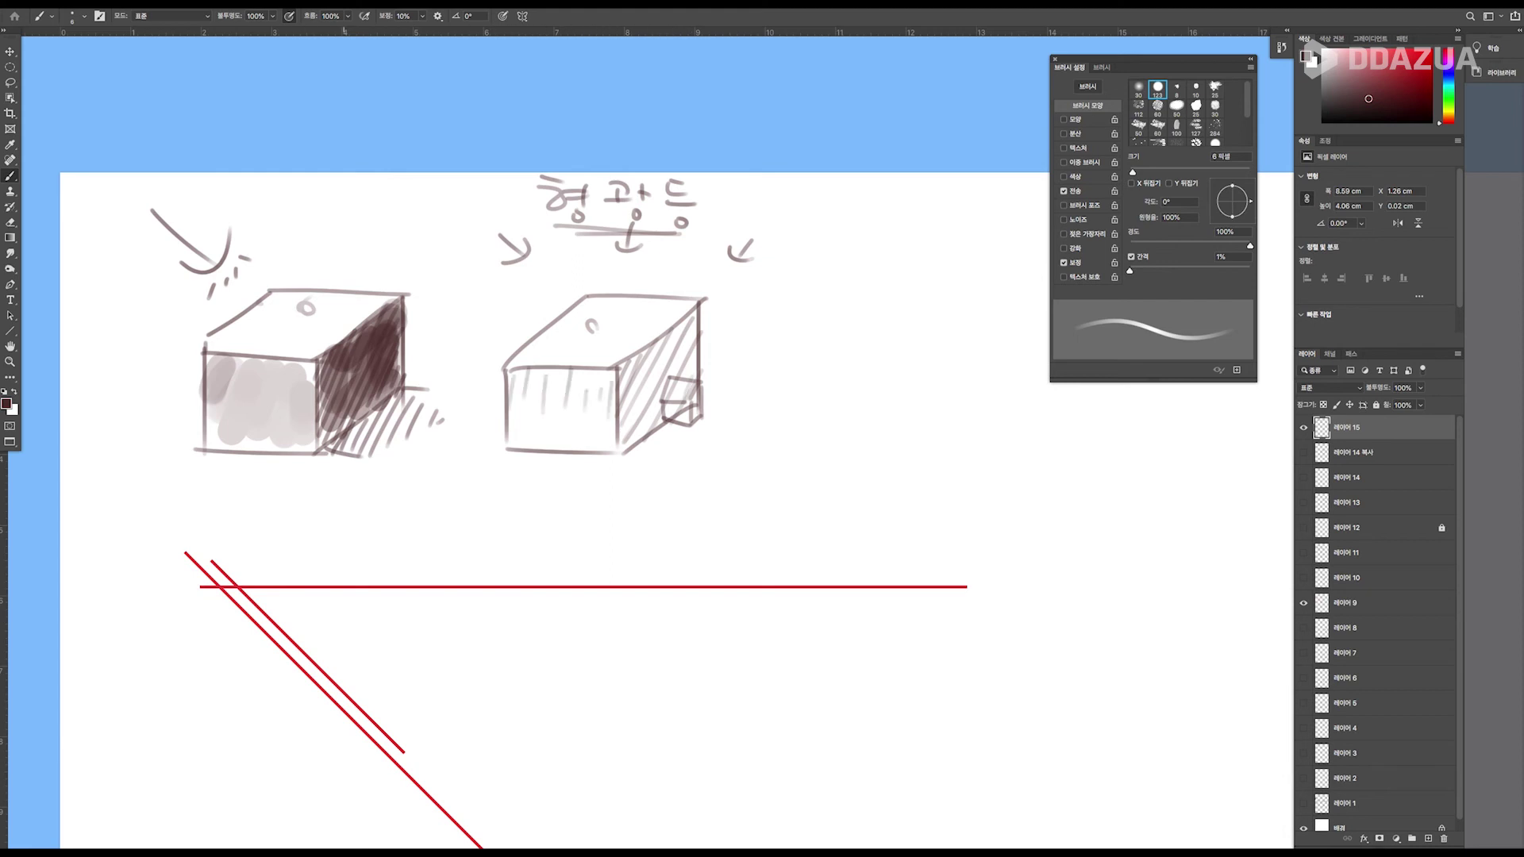
# Handwrite "기본명암" above the gap between the two boxes and underline it.
pyautogui.moveTo(343, 219); pyautogui.dragTo(364, 233)
pyautogui.moveTo(373, 212); pyautogui.dragTo(380, 231)
pyautogui.moveTo(370, 224); pyautogui.dragTo(387, 238)
pyautogui.moveTo(393, 221); pyautogui.dragTo(396, 239)
pyautogui.moveTo(378, 248); pyautogui.dragTo(414, 224)
pyautogui.moveTo(416, 217); pyautogui.dragTo(425, 245)
pyautogui.moveTo(427, 222); pyautogui.dragTo(442, 230)
pyautogui.moveTo(443, 223); pyautogui.dragTo(436, 248)
pyautogui.moveTo(436, 233); pyautogui.dragTo(446, 248)
pyautogui.moveTo(341, 255)
pyautogui.mouseDown()
pyautogui.moveTo(468, 250)
pyautogui.moveTo(437, 308)
pyautogui.mouseUp()
# Handwrite "채도 ↑" between the boxes, underline it repeatedly and circle the word "채도".
pyautogui.moveTo(446, 300); pyautogui.dragTo(465, 307)
pyautogui.moveTo(473, 290)
pyautogui.mouseDown()
pyautogui.moveTo(473, 307)
pyautogui.moveTo(492, 304)
pyautogui.mouseUp()
pyautogui.moveTo(487, 300); pyautogui.dragTo(488, 308)
pyautogui.moveTo(483, 311); pyautogui.dragTo(525, 281)
pyautogui.moveTo(518, 294); pyautogui.dragTo(532, 293)
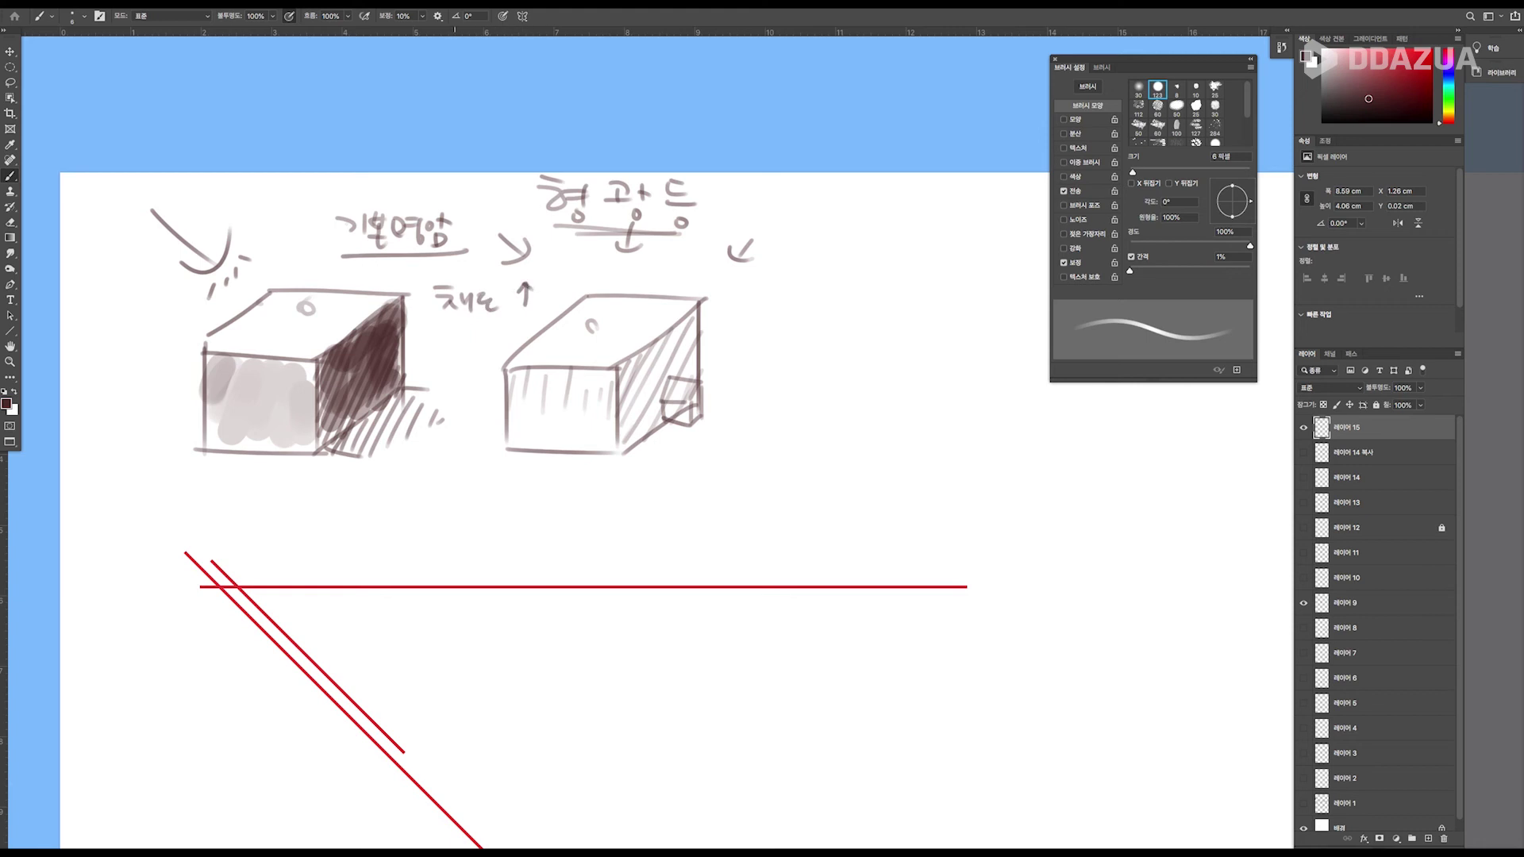
pyautogui.moveTo(434, 320); pyautogui.dragTo(542, 309)
pyautogui.moveTo(450, 329); pyautogui.dragTo(519, 321)
pyautogui.moveTo(428, 333)
pyautogui.mouseDown()
pyautogui.moveTo(502, 326)
pyautogui.moveTo(617, 359)
pyautogui.mouseUp()
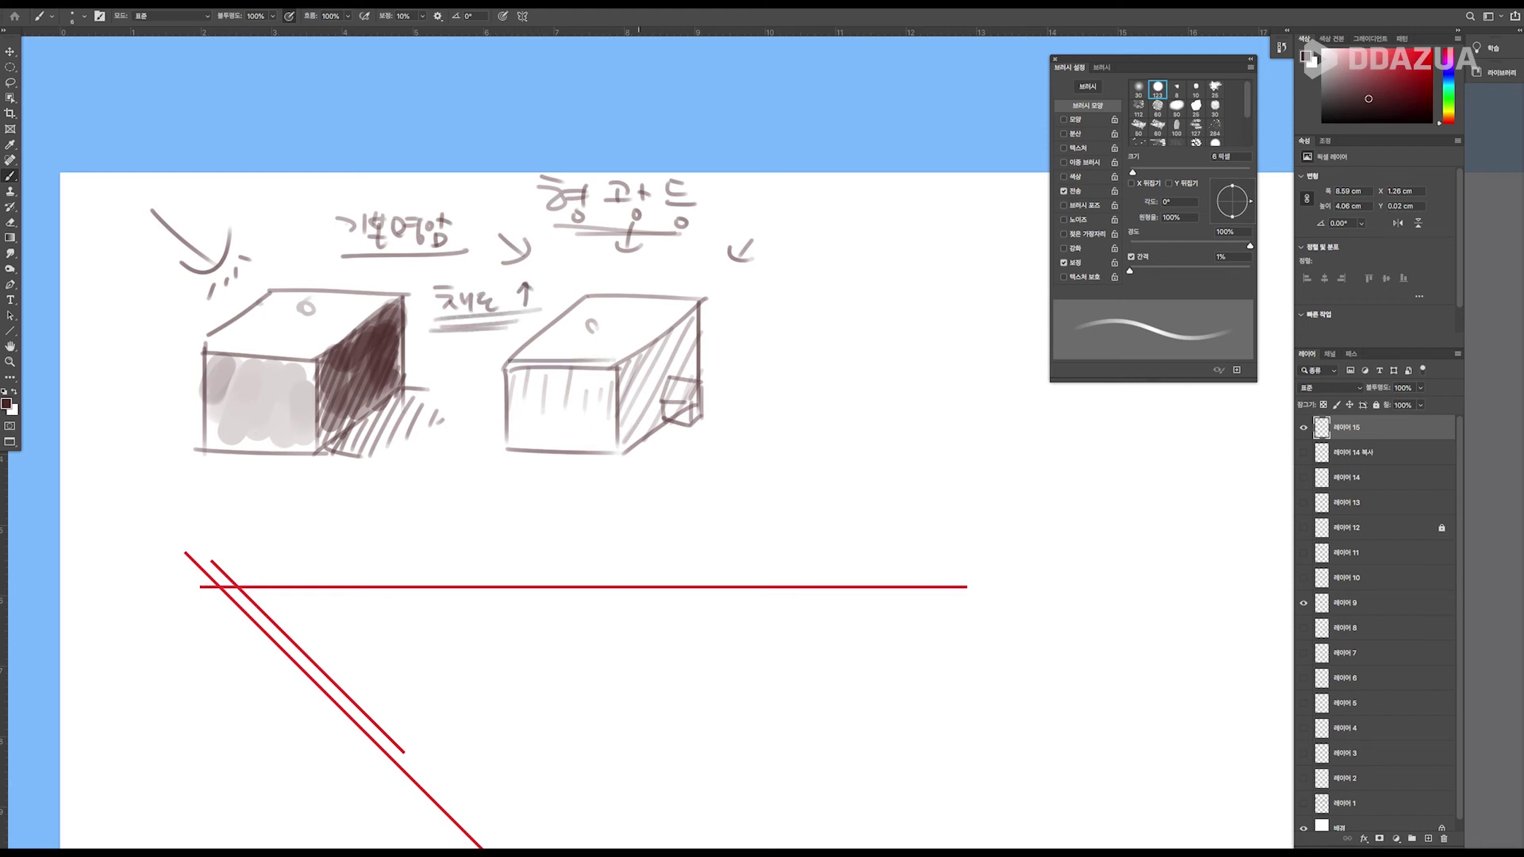
pyautogui.moveTo(496, 287); pyautogui.dragTo(476, 326)
# Paint a near-black swatch and a muted brownish swatch below it with a 30 px brush, beside the second box.
pyautogui.moveTo(857, 248); pyautogui.dragTo(902, 239)
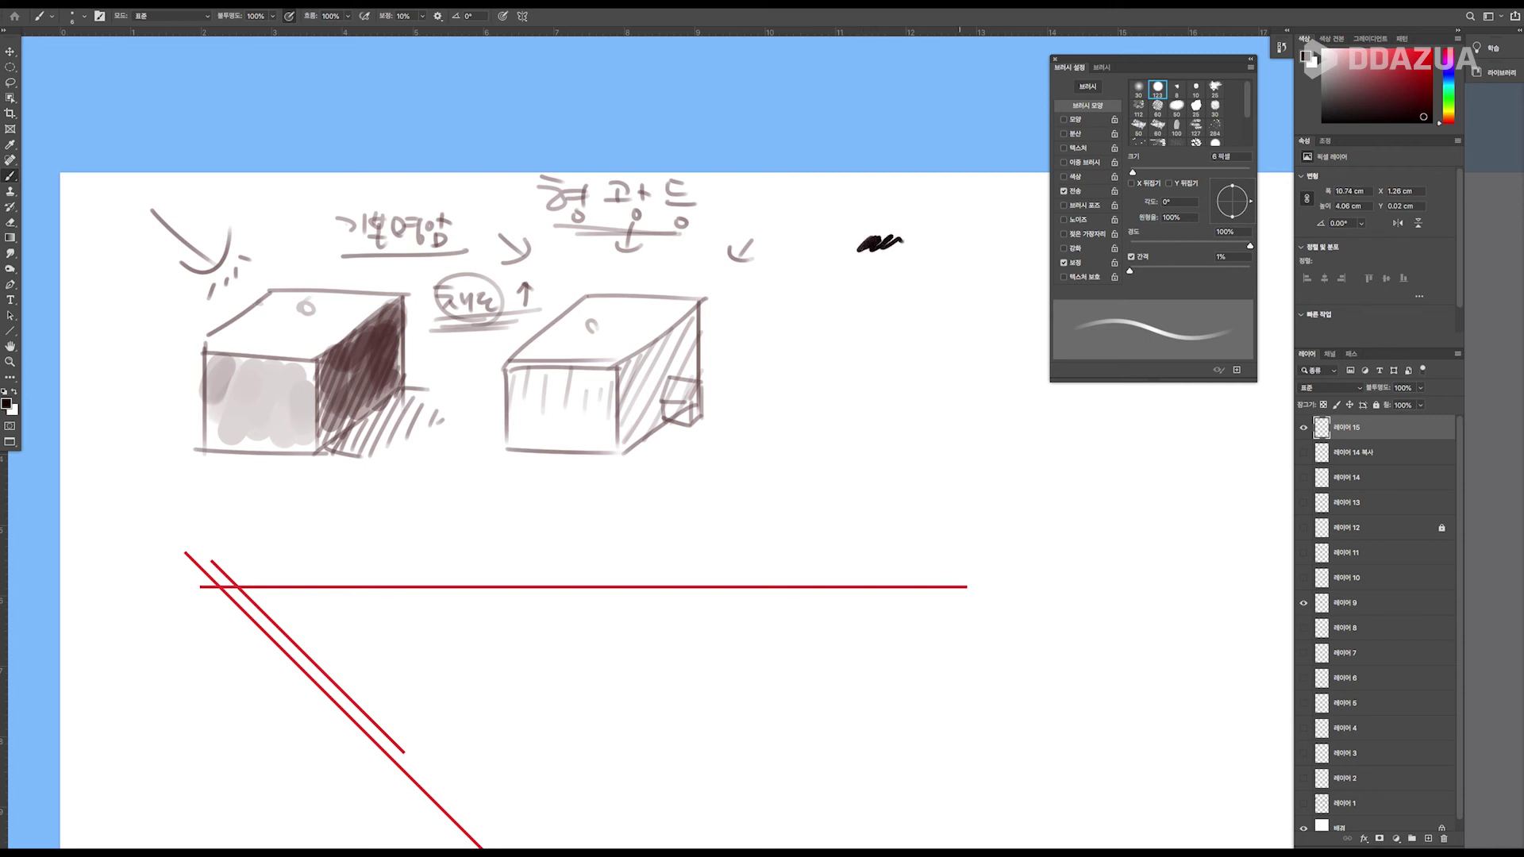
pyautogui.press(']')
pyautogui.press(']')
pyautogui.press(']')
pyautogui.press(']')
pyautogui.press(']')
pyautogui.press(']')
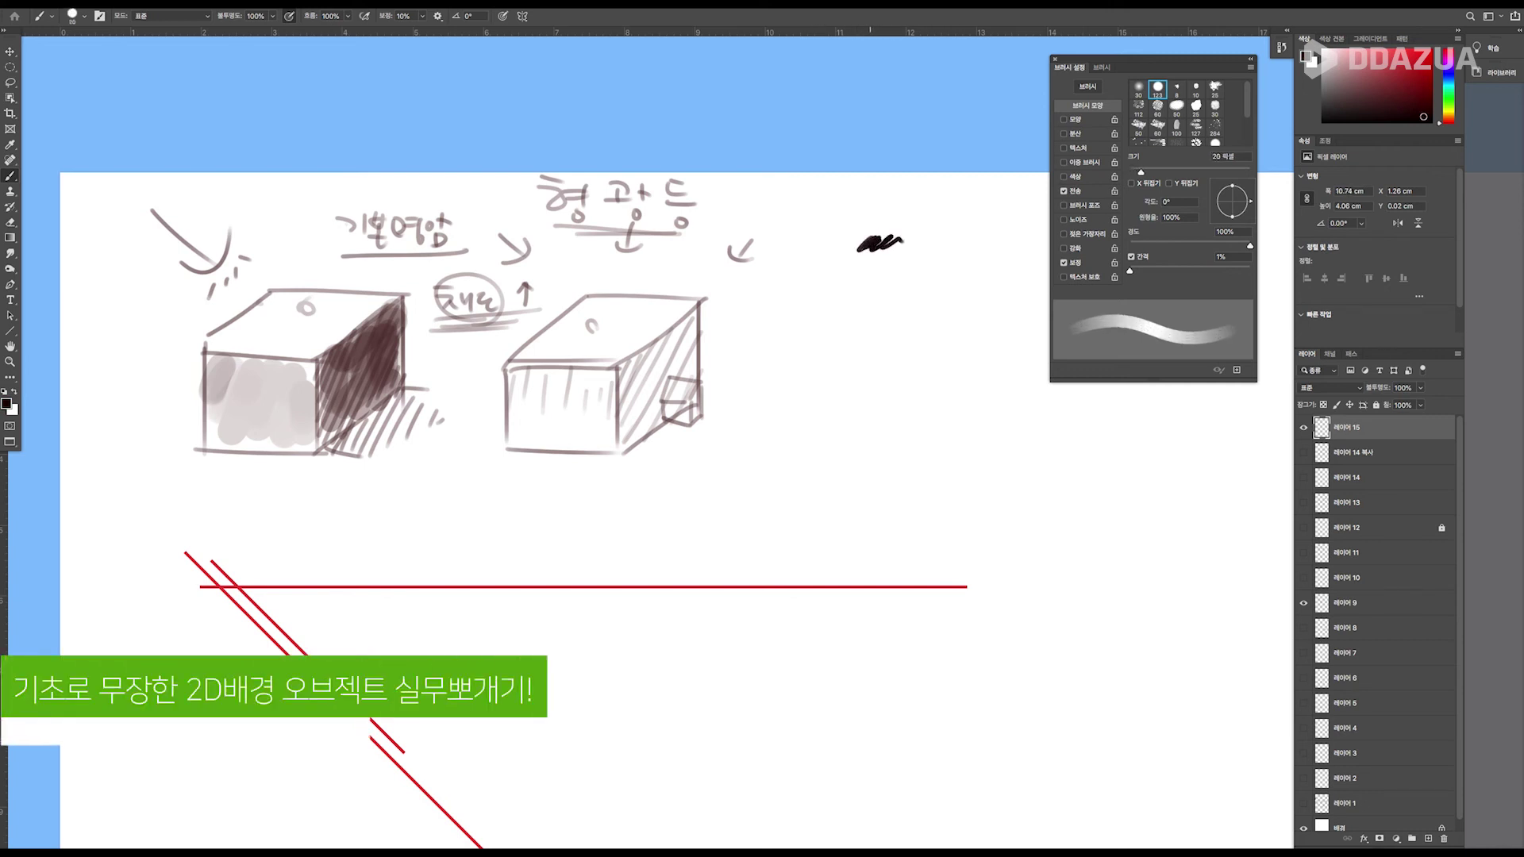
pyautogui.hotkey('shift', '.')
pyautogui.moveTo(856, 253)
pyautogui.mouseDown()
pyautogui.moveTo(925, 230)
pyautogui.moveTo(849, 248)
pyautogui.moveTo(960, 242)
pyautogui.mouseUp()
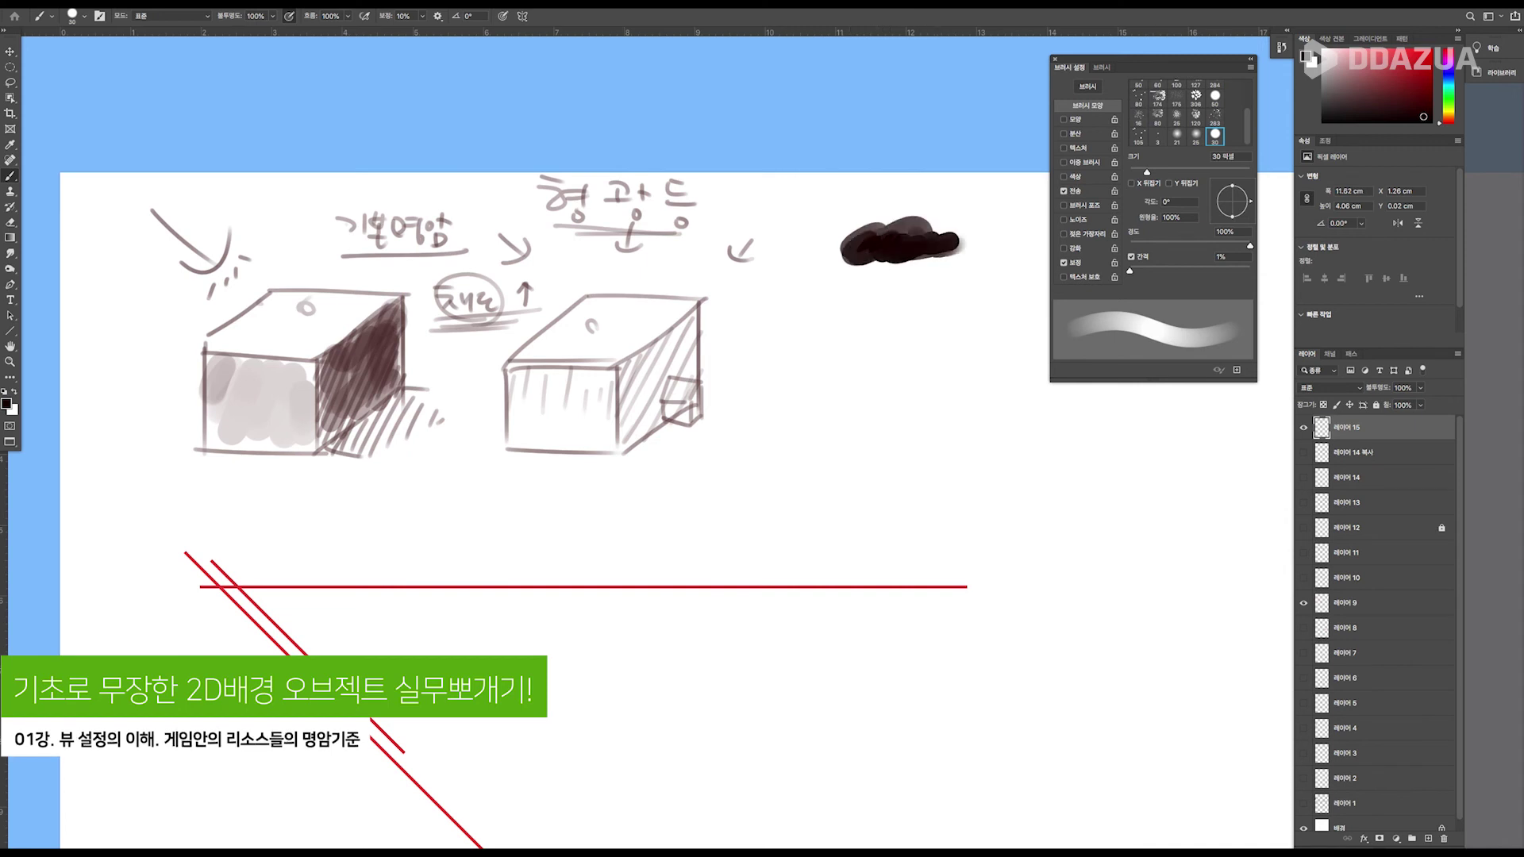
pyautogui.moveTo(845, 295)
pyautogui.mouseDown()
pyautogui.moveTo(869, 280)
pyautogui.moveTo(952, 280)
pyautogui.moveTo(841, 297)
pyautogui.moveTo(968, 292)
pyautogui.mouseUp()
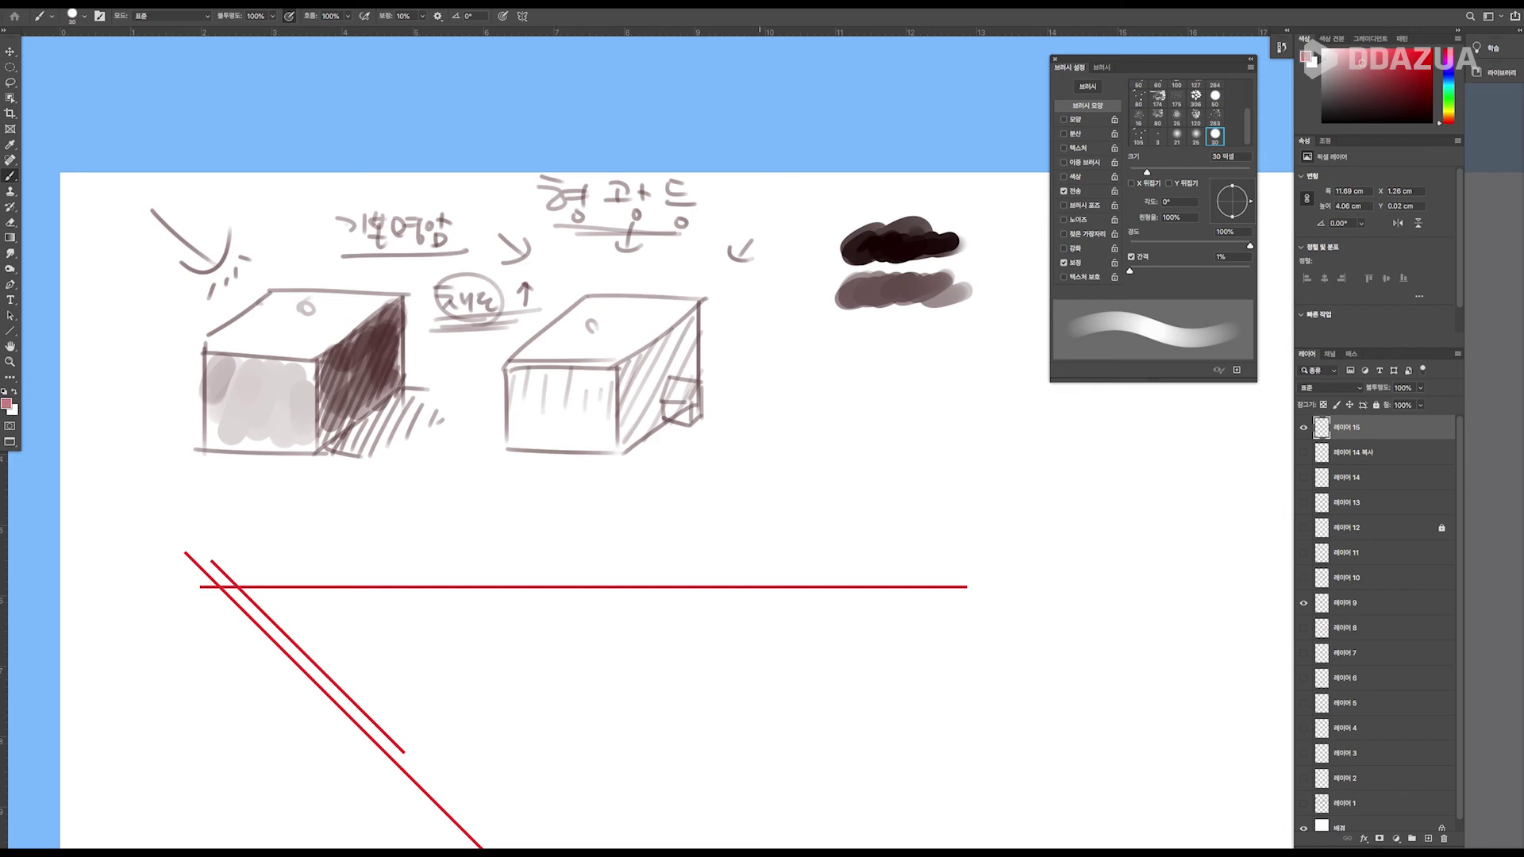
# Return to the standard screen mode, reset to the default colours and handwrite "저채도 ↑" below the swatches with a 5 px brush.
pyautogui.press('f')
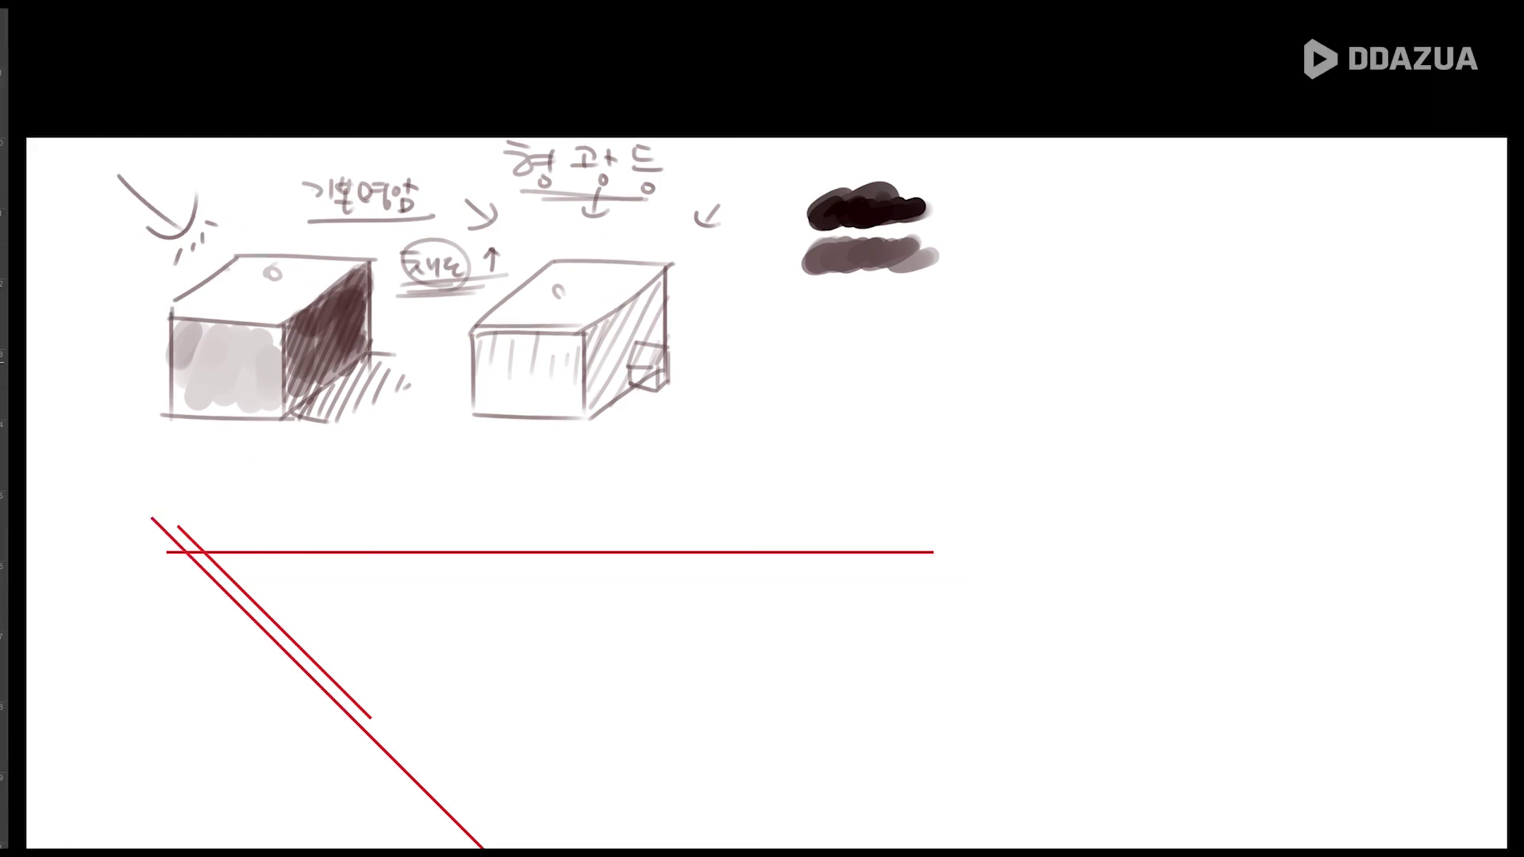
pyautogui.press('f')
pyautogui.press('[')
pyautogui.press('[')
pyautogui.press('[')
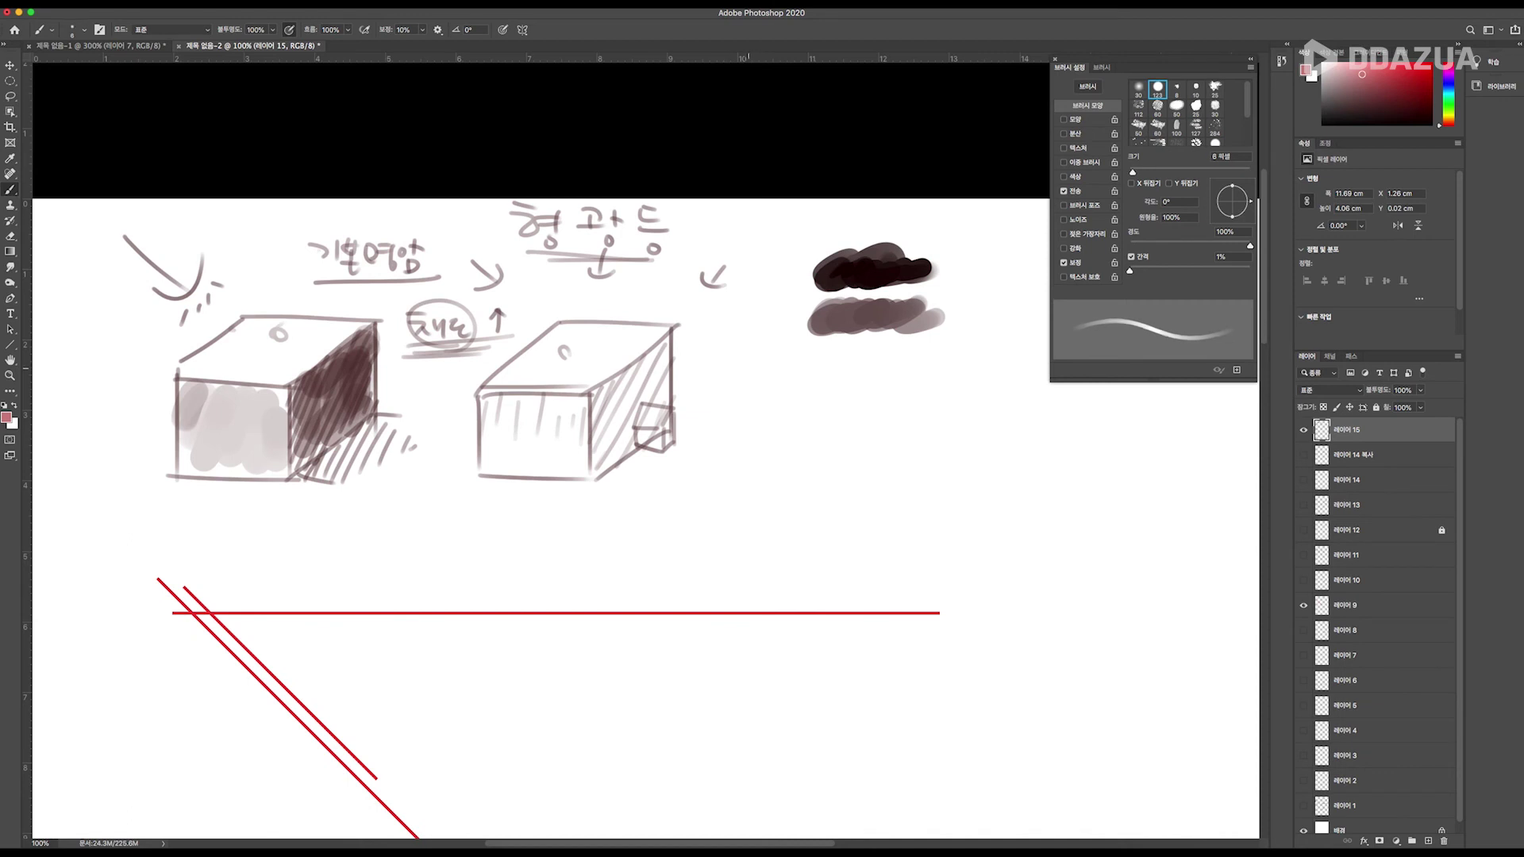
pyautogui.press('d')
pyautogui.moveTo(750, 383); pyautogui.dragTo(760, 403)
pyautogui.moveTo(764, 395); pyautogui.dragTo(792, 408)
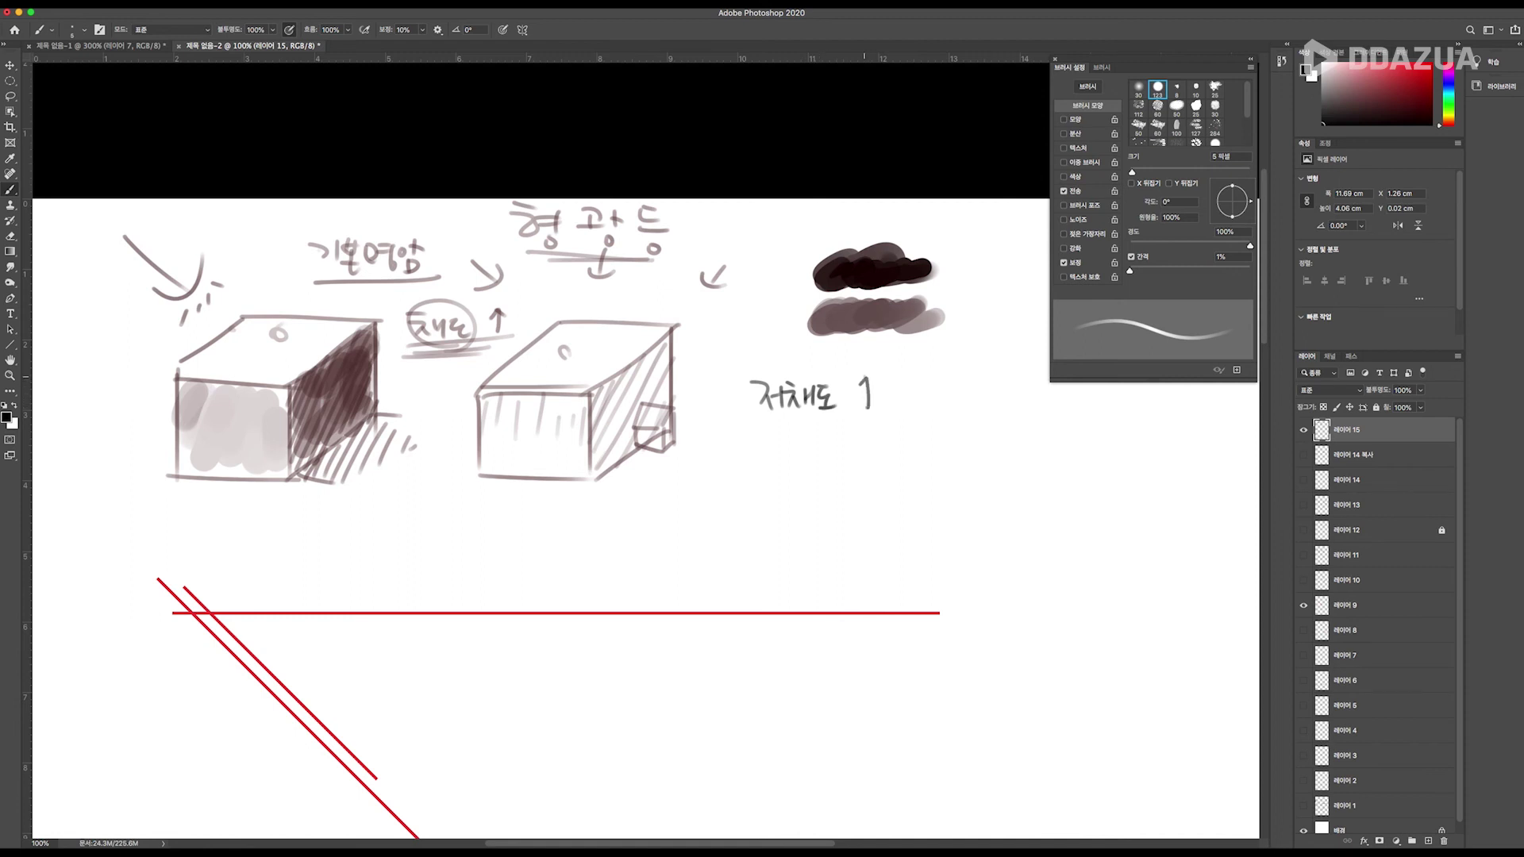
# Handwrite "화사하게" after "저채도 ↑", underline the phrase and add a curved arrow linking the two words beneath it.
pyautogui.moveTo(899, 386); pyautogui.dragTo(918, 385)
pyautogui.moveTo(912, 393); pyautogui.dragTo(921, 410)
pyautogui.moveTo(922, 398); pyautogui.dragTo(949, 409)
pyautogui.moveTo(950, 396); pyautogui.dragTo(963, 388)
pyautogui.moveTo(953, 392); pyautogui.dragTo(961, 400)
pyautogui.moveTo(975, 387)
pyautogui.mouseDown()
pyautogui.moveTo(975, 407)
pyautogui.moveTo(997, 393)
pyautogui.mouseUp()
pyautogui.moveTo(998, 386)
pyautogui.mouseDown()
pyautogui.moveTo(1005, 401)
pyautogui.moveTo(747, 413)
pyautogui.mouseUp()
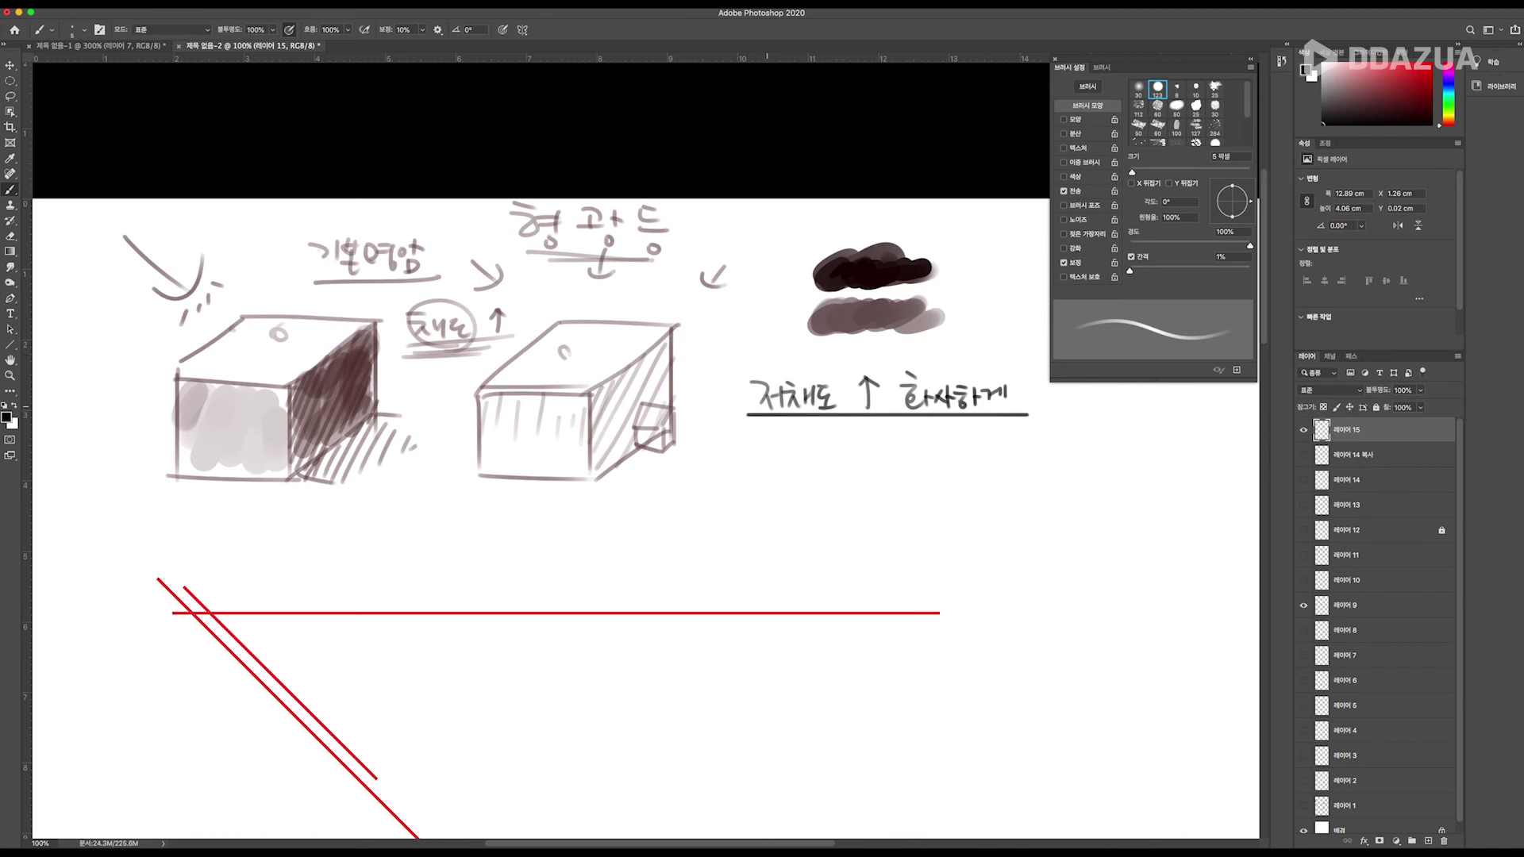
pyautogui.moveTo(929, 425); pyautogui.dragTo(1013, 425)
pyautogui.moveTo(806, 415); pyautogui.dragTo(900, 429)
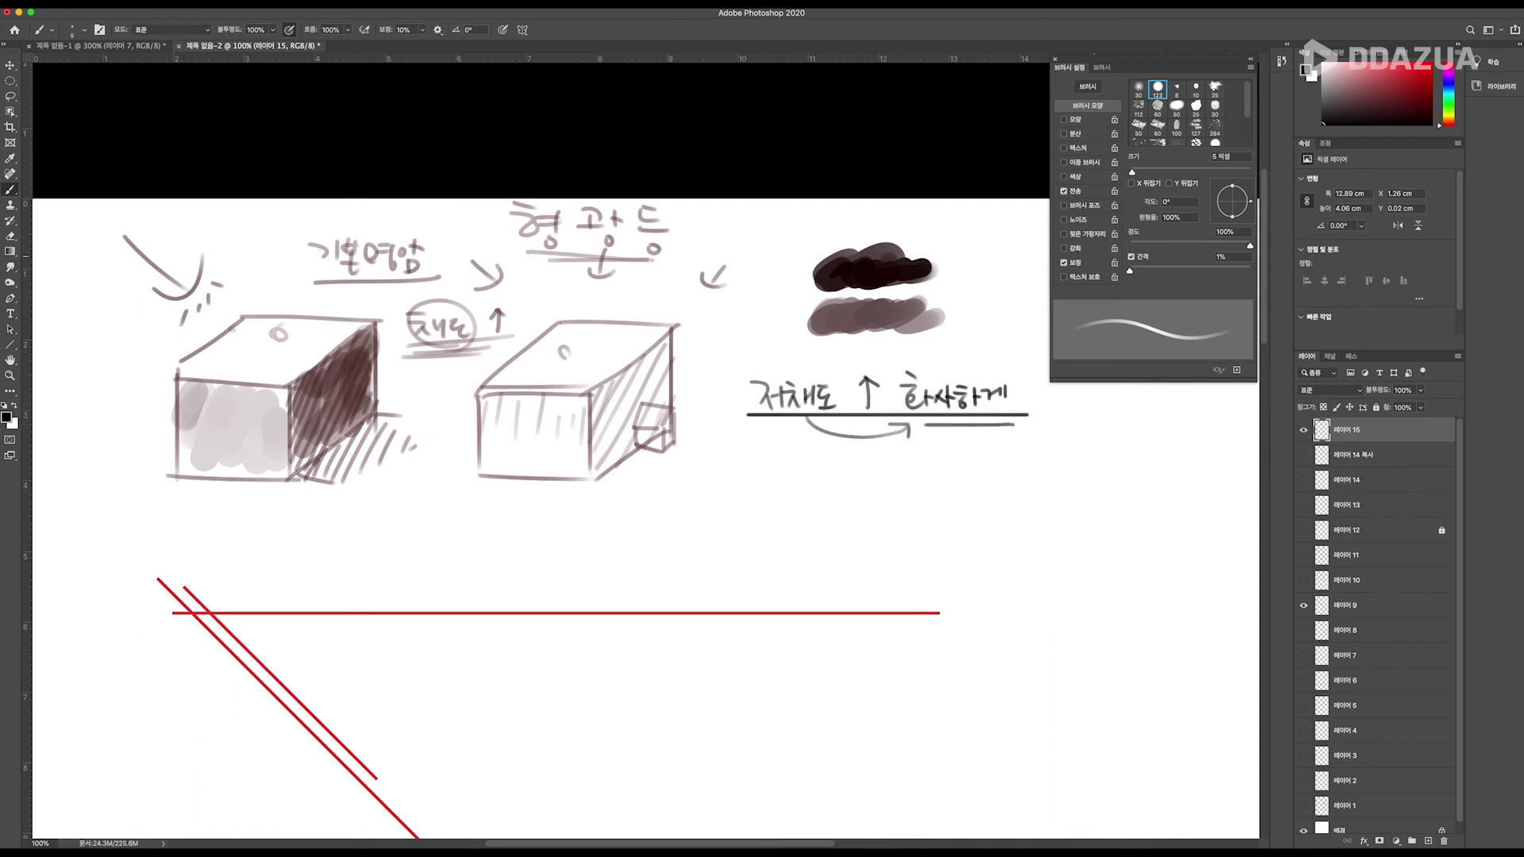
# Paint a saturated red mark below the phrase and a soft pink swatch under it with a 25 px brush.
pyautogui.moveTo(757, 458); pyautogui.dragTo(774, 442)
pyautogui.press(']')
pyautogui.press(']')
pyautogui.press(']')
pyautogui.press(']')
pyautogui.press(']')
pyautogui.press(']')
pyautogui.press(']')
pyautogui.press(']')
pyautogui.click(767, 477)
pyautogui.moveTo(767, 477); pyautogui.dragTo(806, 476)
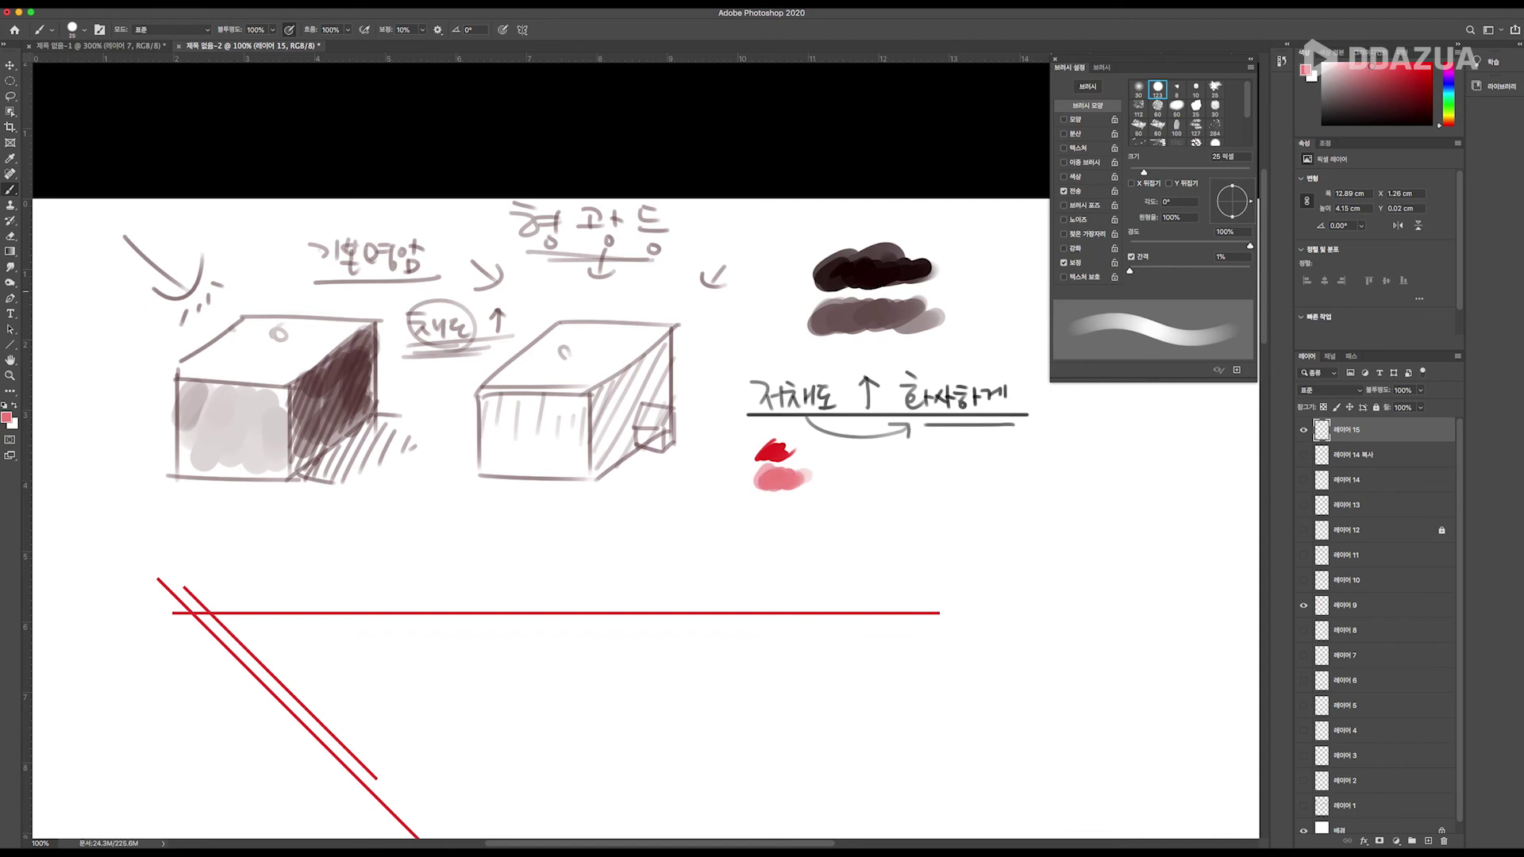
# Paint a saturated green swatch beside the red mark, a lighter green one beneath it and a large pale green circle over the swatches.
pyautogui.click(1448, 100)
pyautogui.moveTo(1377, 70); pyautogui.dragTo(1428, 86)
pyautogui.moveTo(809, 455); pyautogui.dragTo(867, 446)
pyautogui.click(1306, 99)
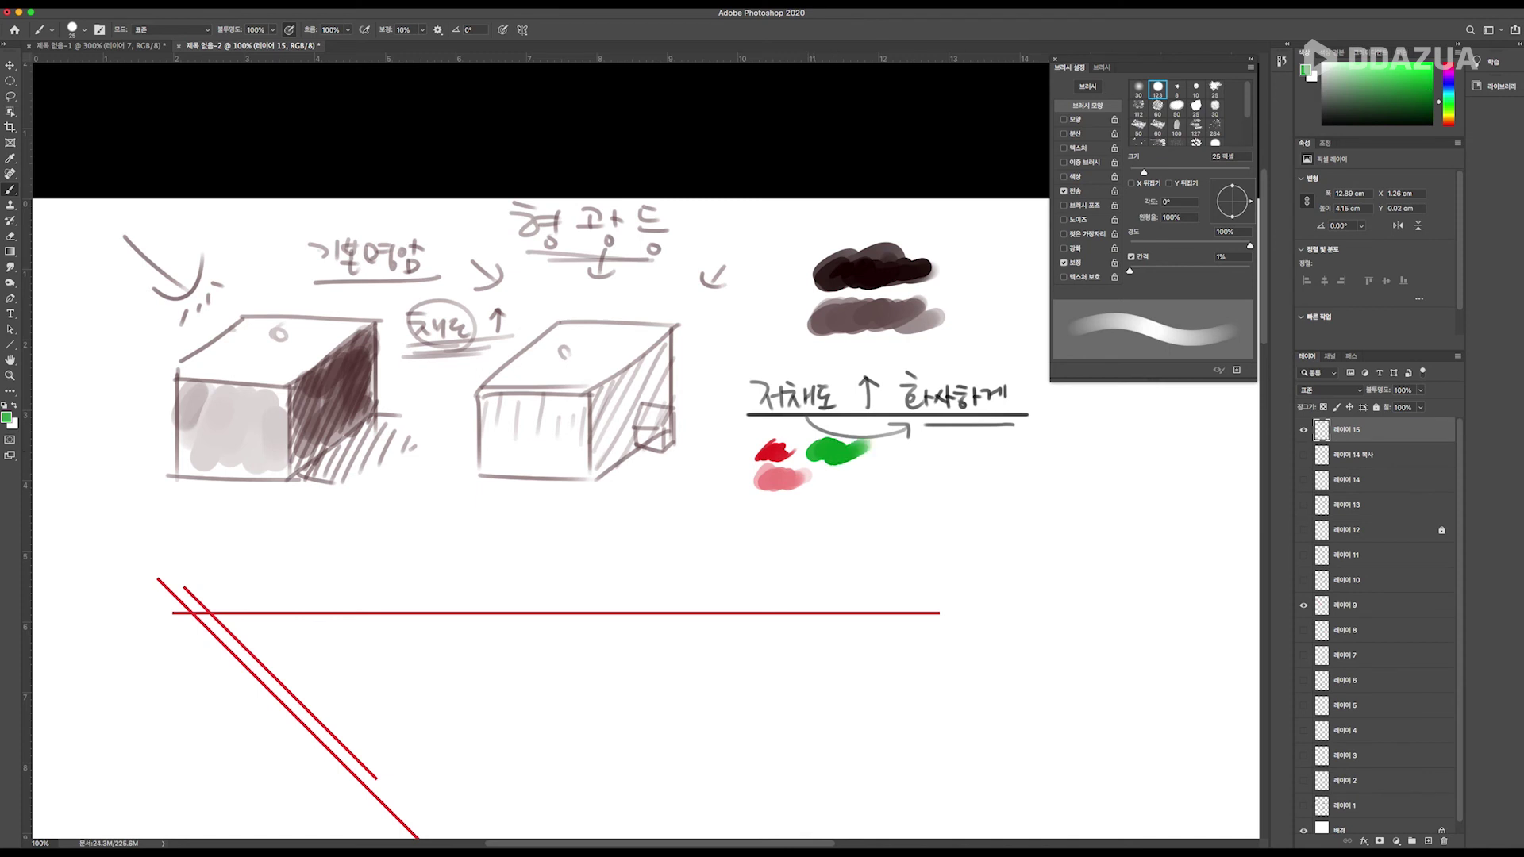
pyautogui.moveTo(808, 483)
pyautogui.mouseDown()
pyautogui.moveTo(869, 479)
pyautogui.moveTo(808, 478)
pyautogui.mouseUp()
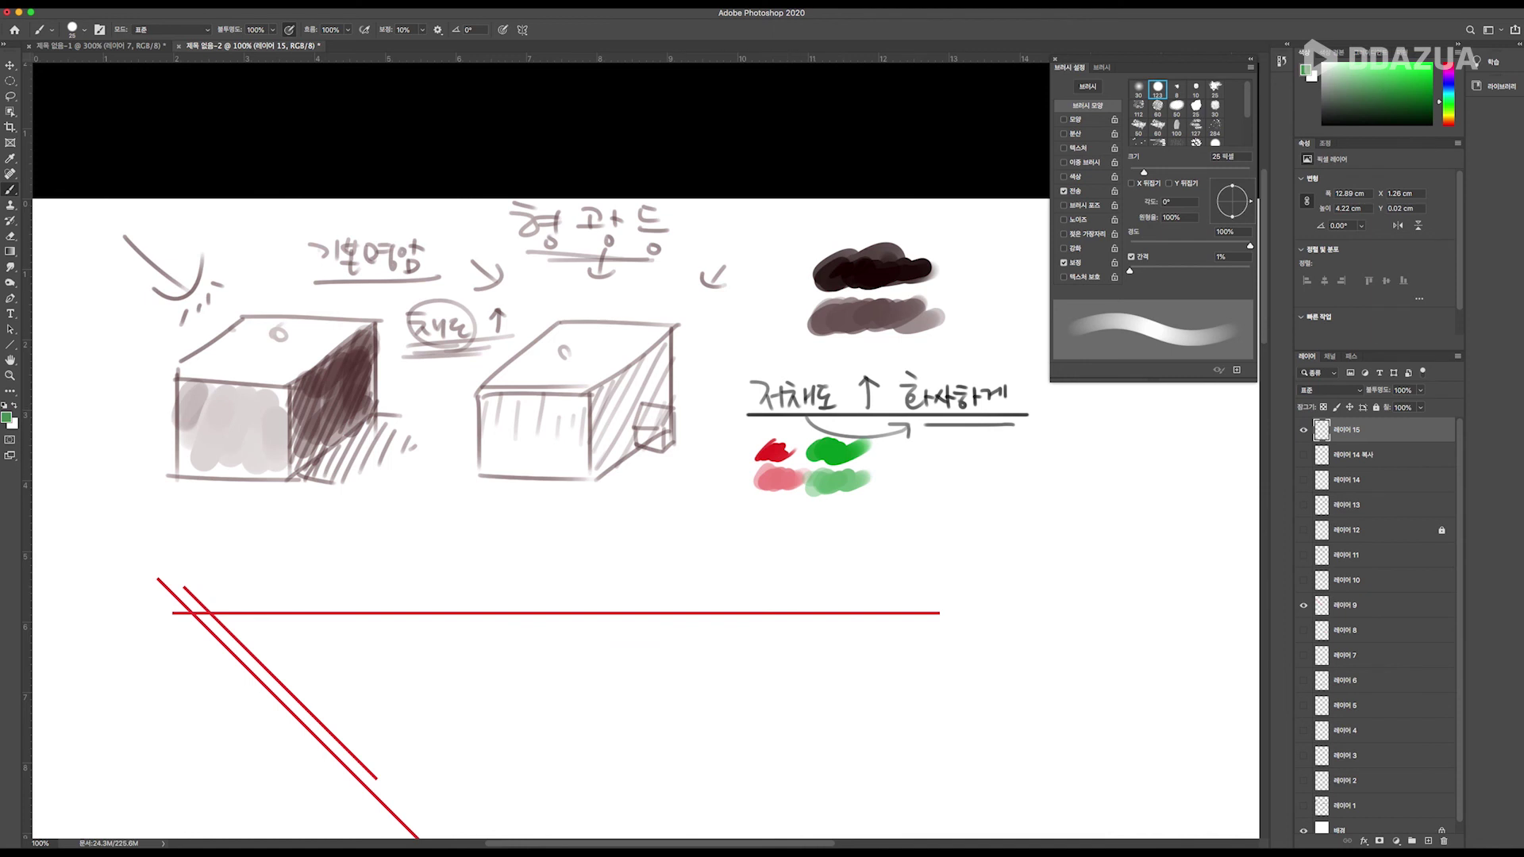
pyautogui.moveTo(826, 500)
pyautogui.mouseDown()
pyautogui.moveTo(786, 492)
pyautogui.moveTo(841, 498)
pyautogui.mouseUp()
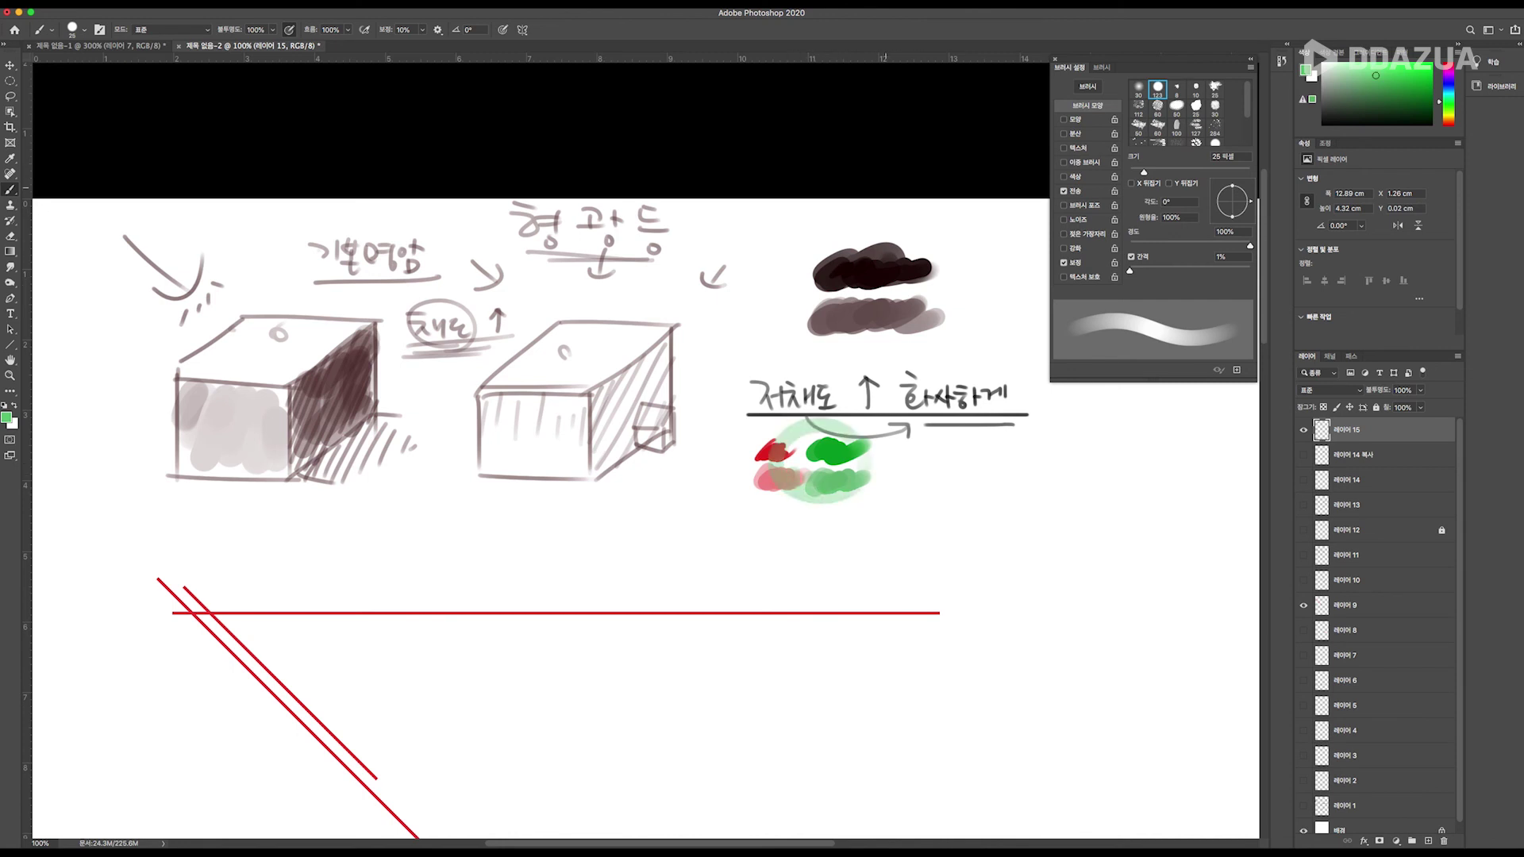
# Examine the Hue/Saturation adjustment and the blending modes available for the layer and the brush.
pyautogui.press('d')
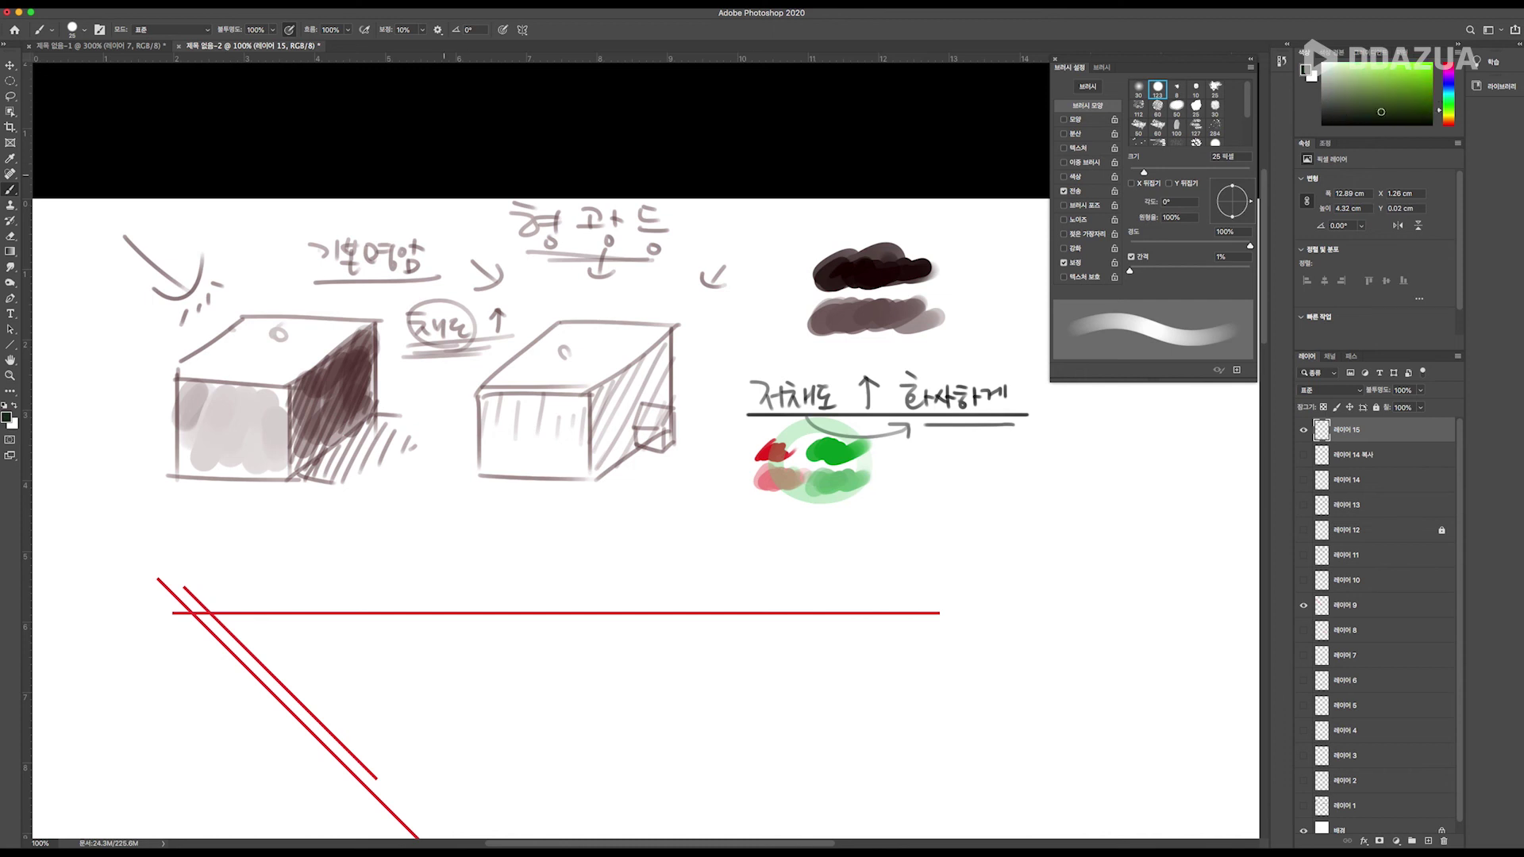
pyautogui.press('super+u')
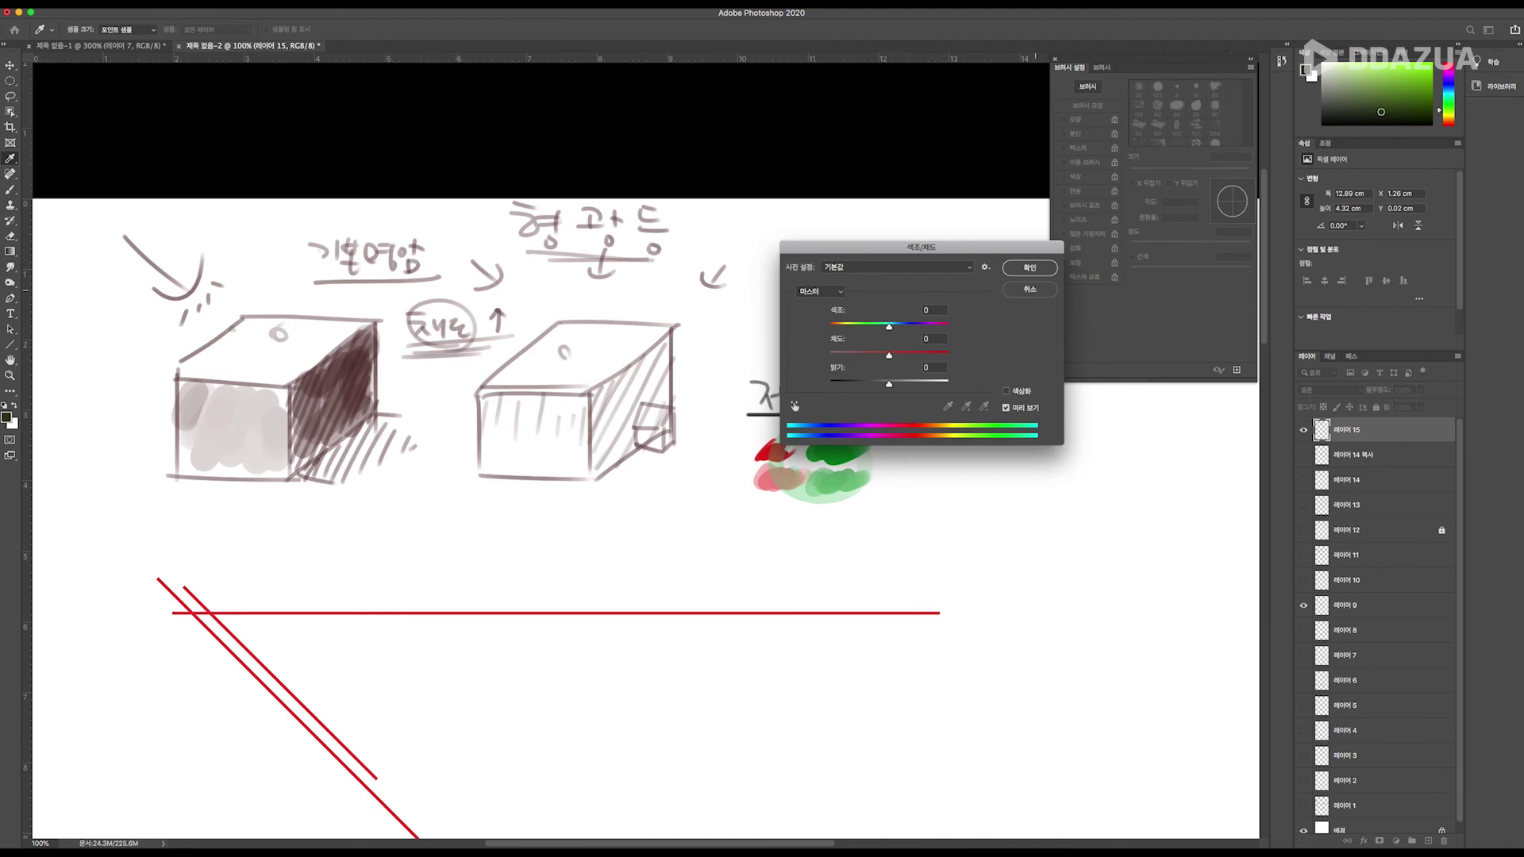
pyautogui.press('Escape')
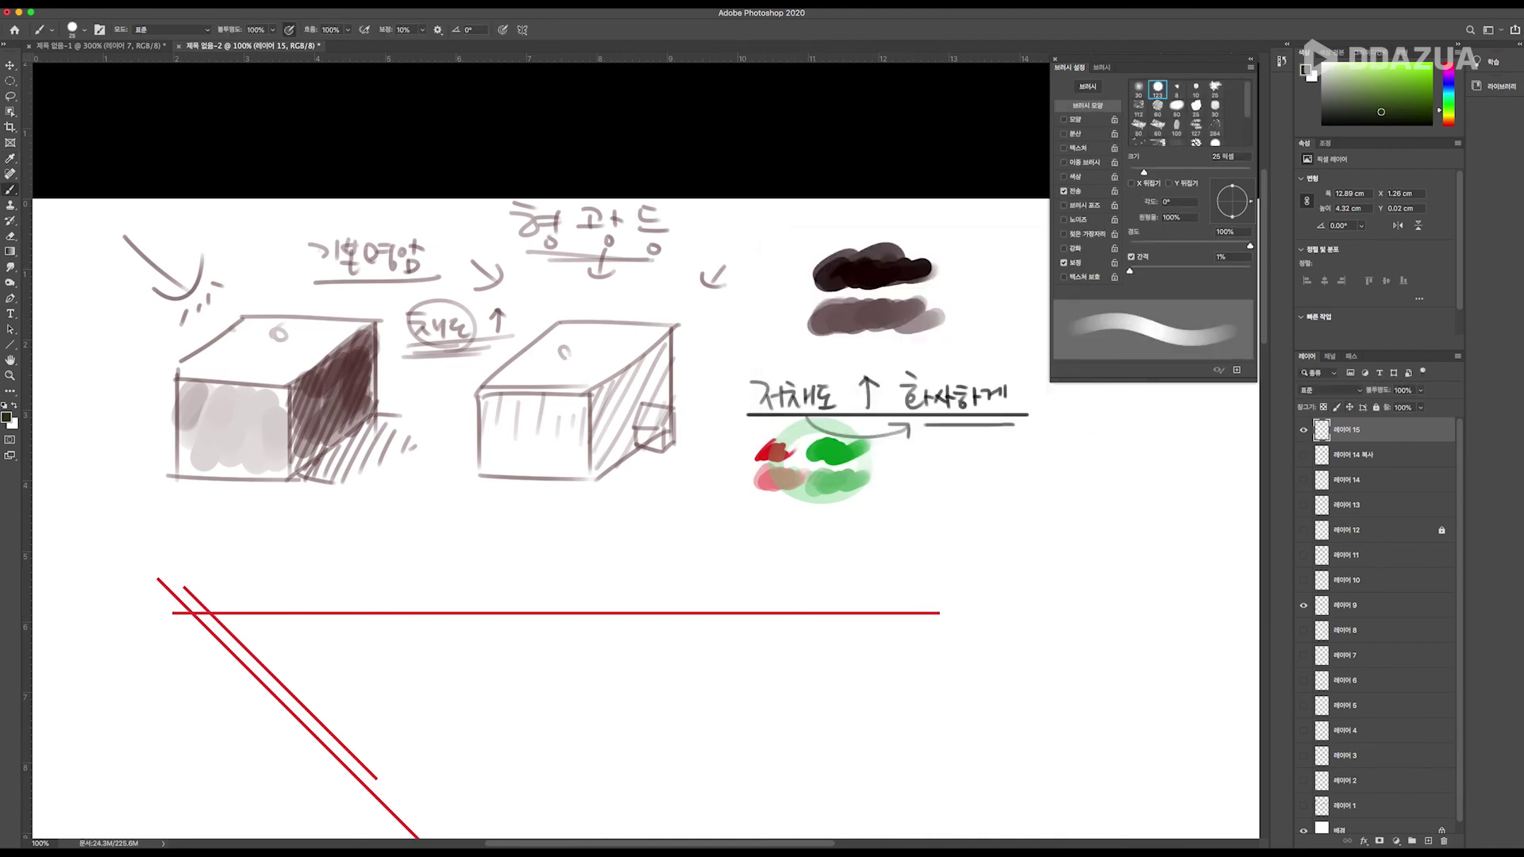
pyautogui.click(1329, 390)
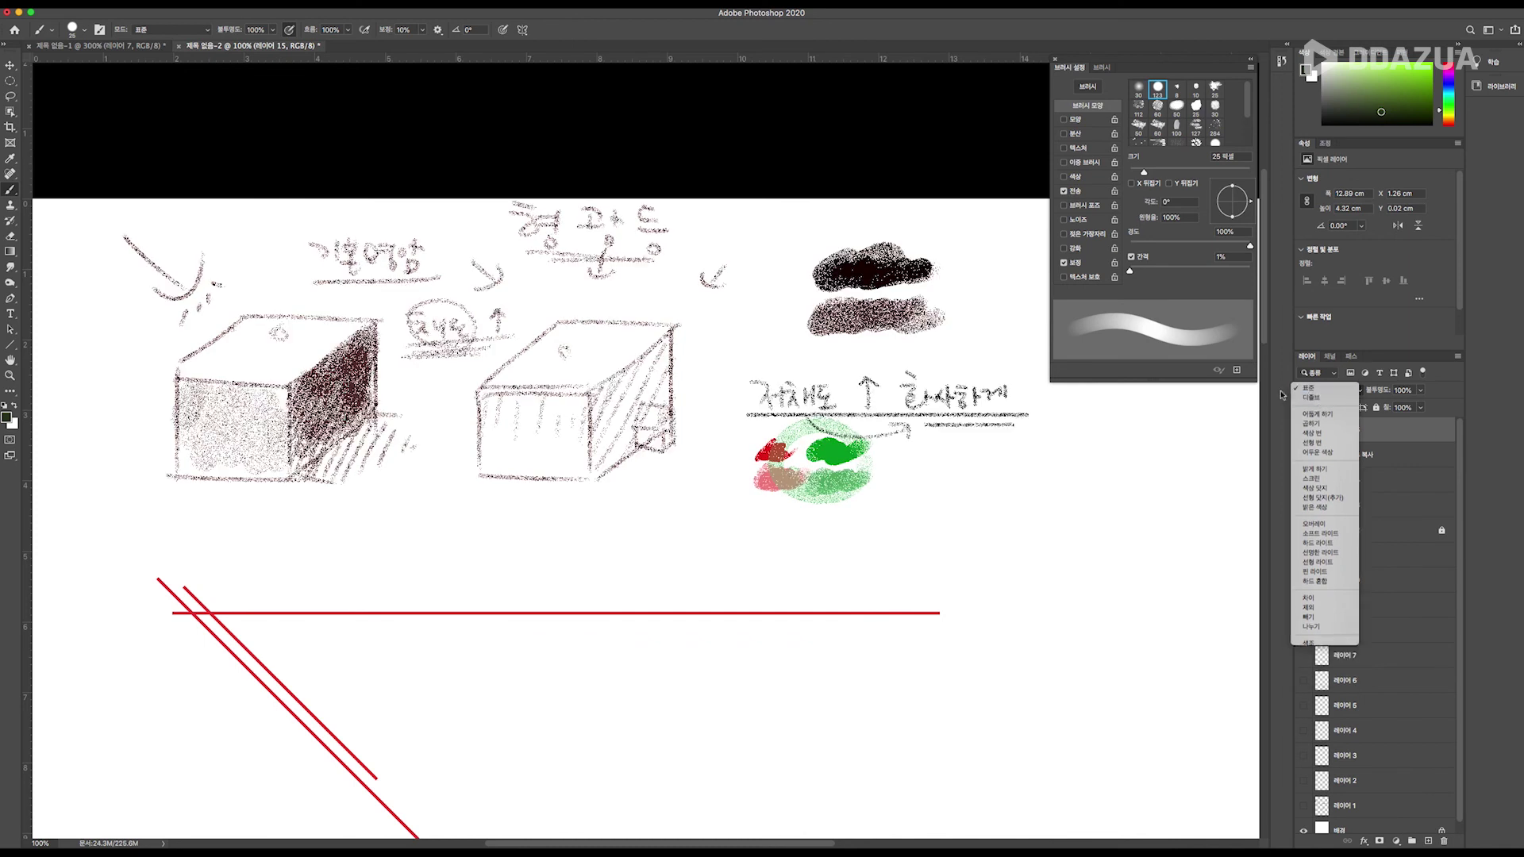
pyautogui.click(1281, 394)
pyautogui.click(1329, 389)
pyautogui.click(1309, 388)
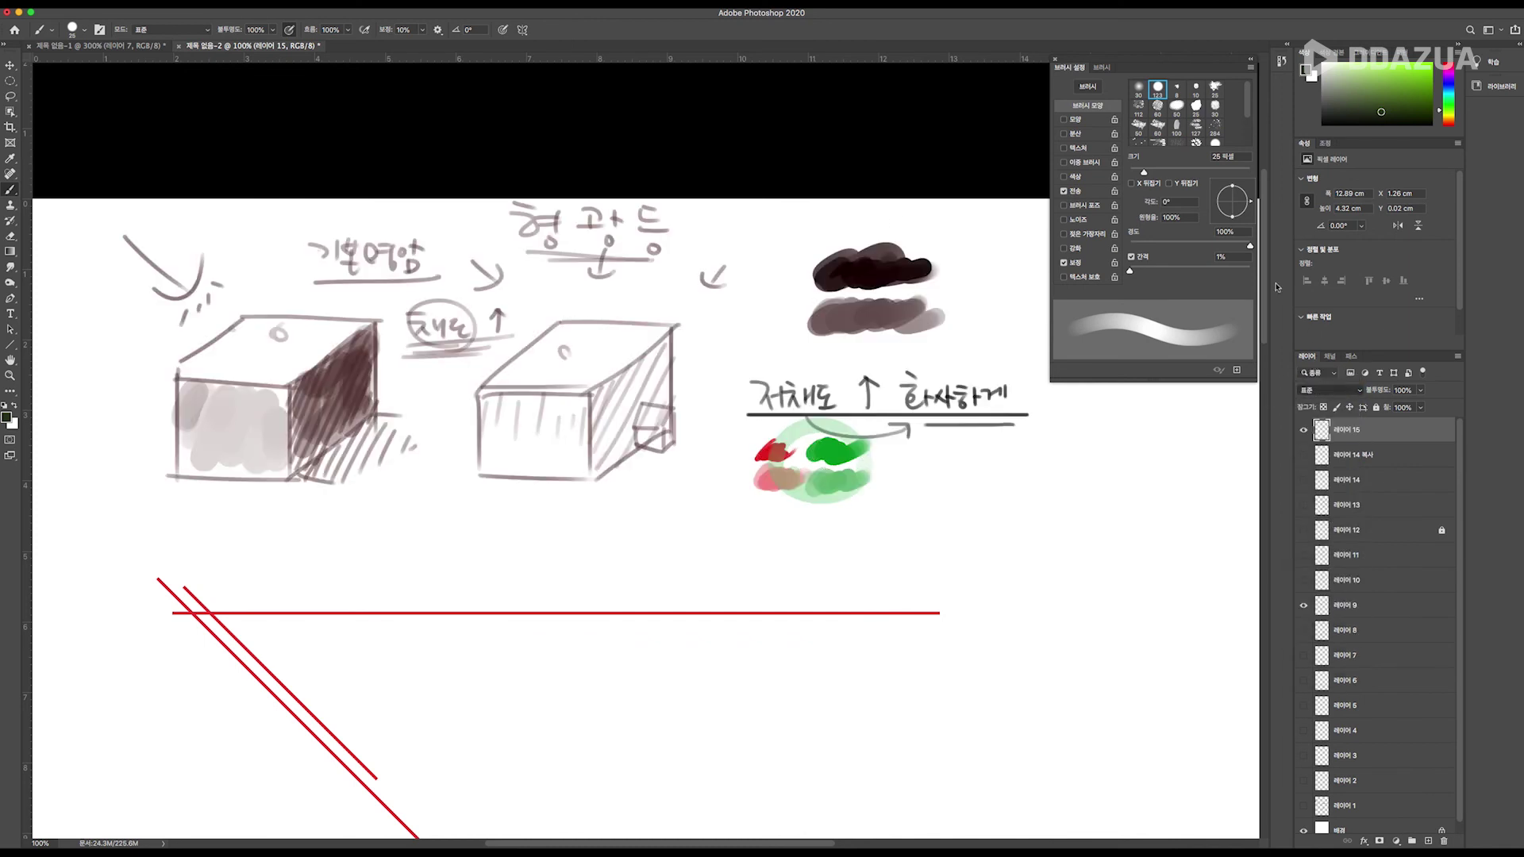
pyautogui.click(187, 31)
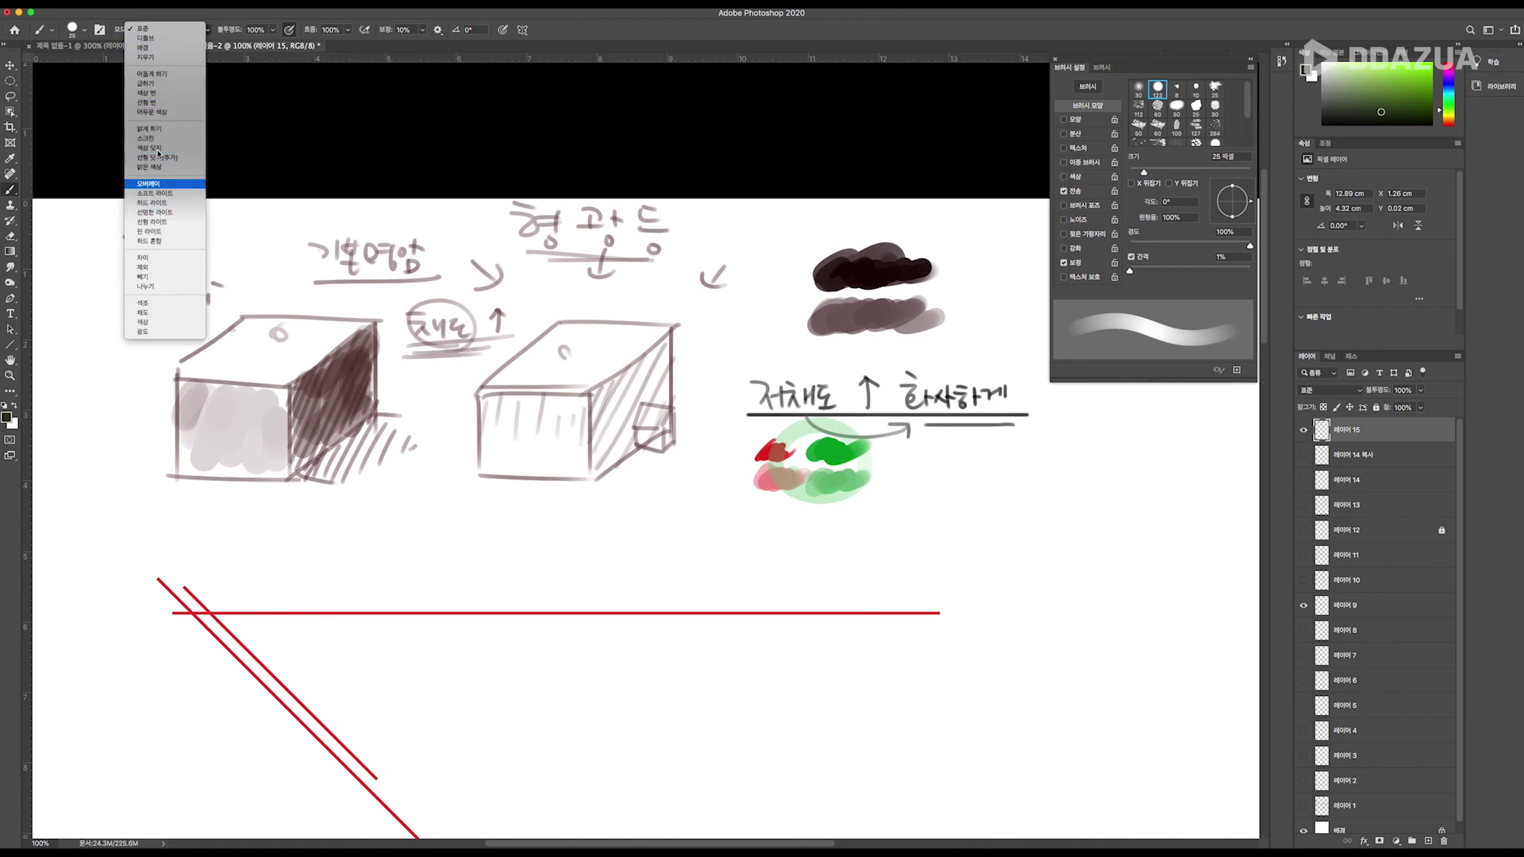
pyautogui.click(779, 349)
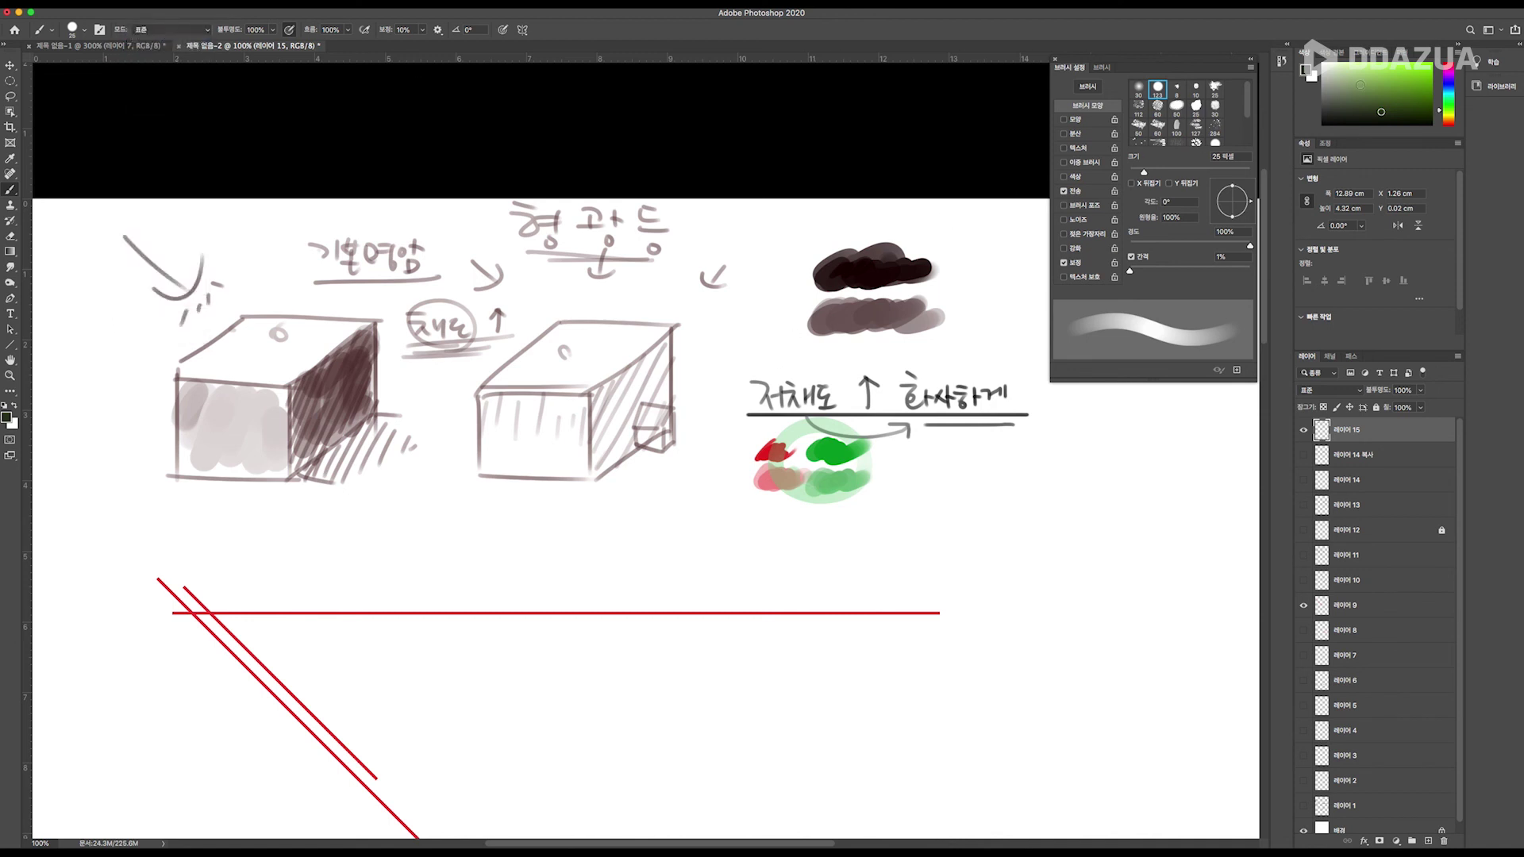
# Paint a vivid yellowish-green blob beside the upper edge of the second box with the 25 px brush.
pyautogui.moveTo(1412, 97); pyautogui.dragTo(1404, 91)
pyautogui.moveTo(1429, 64); pyautogui.dragTo(1426, 91)
pyautogui.moveTo(718, 355)
pyautogui.mouseDown()
pyautogui.moveTo(671, 375)
pyautogui.moveTo(758, 333)
pyautogui.moveTo(692, 372)
pyautogui.mouseUp()
# Try shifting the layer's hue with Hue/Saturation.
pyautogui.hotkey('ctrl', 'u')
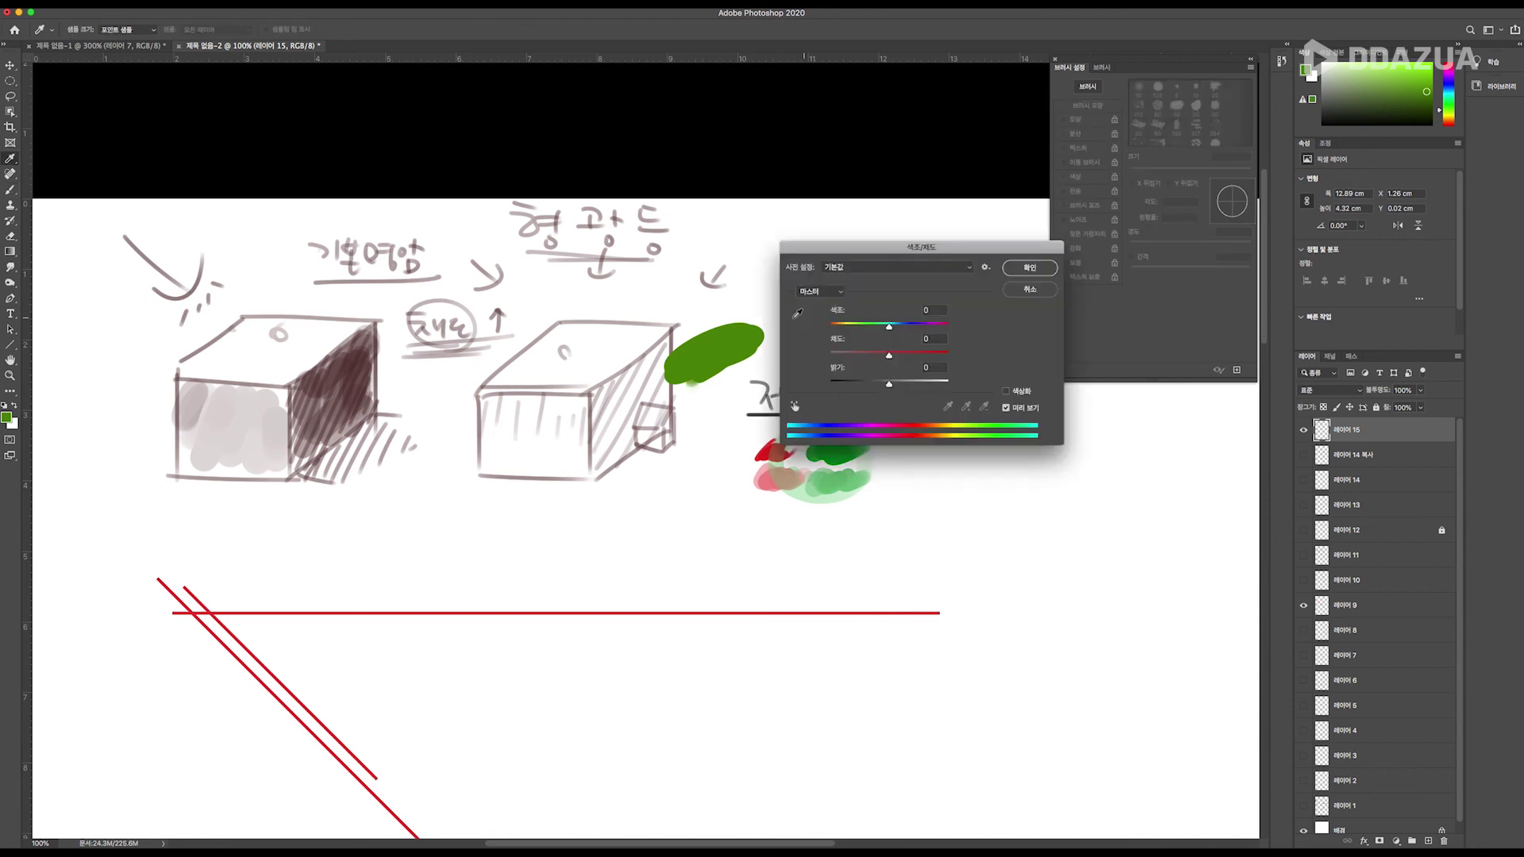
pyautogui.moveTo(889, 325)
pyautogui.mouseDown()
pyautogui.moveTo(840, 325)
pyautogui.moveTo(939, 326)
pyautogui.mouseUp()
pyautogui.press('Return')
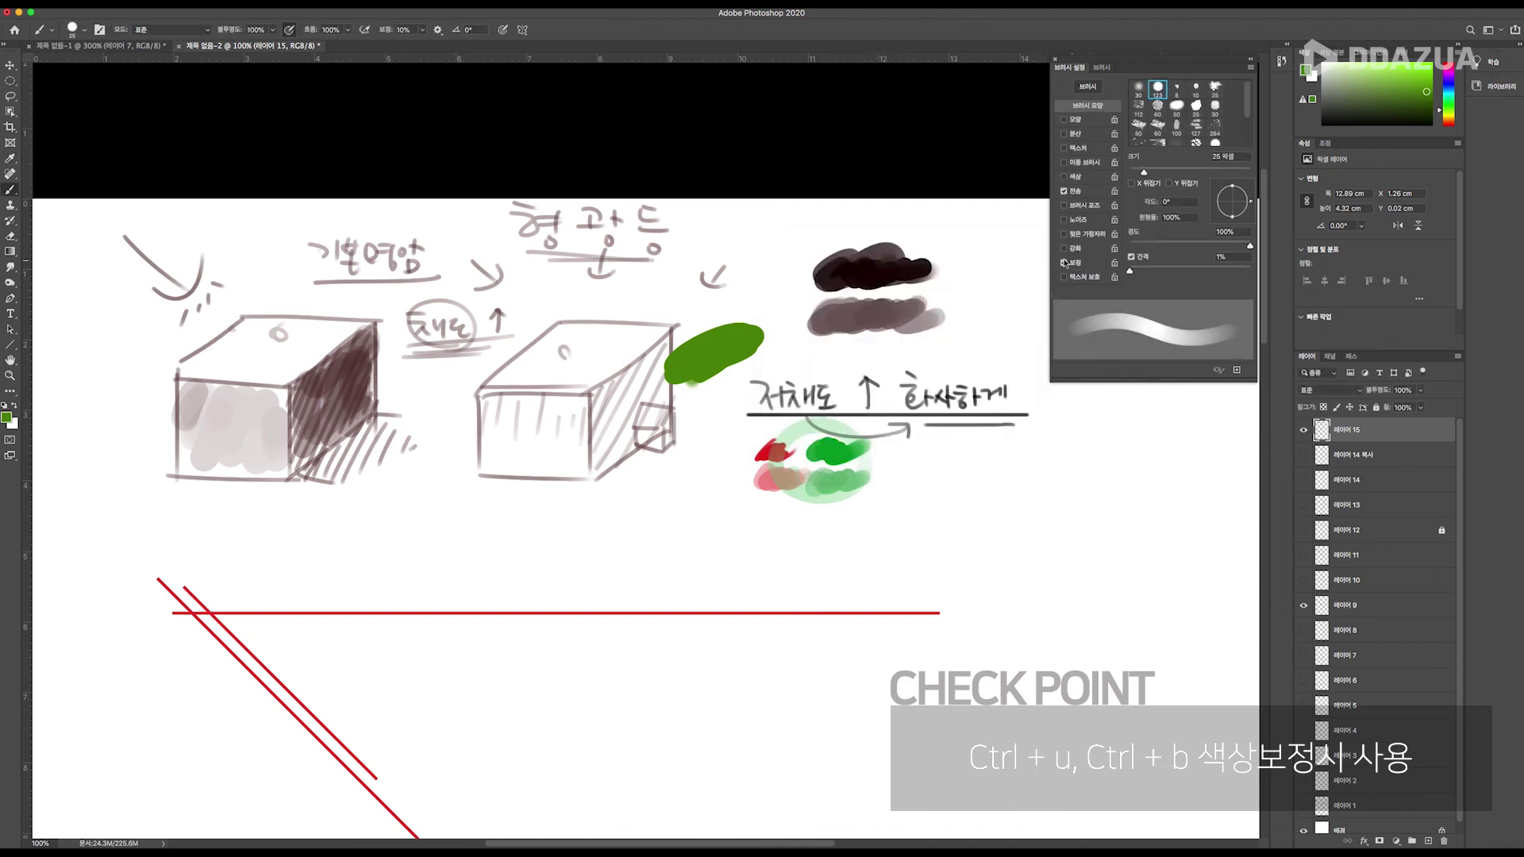
# Paint a muted teal-green blob over the bottom edge of the second box's front face.
pyautogui.click(1388, 85)
pyautogui.click(1449, 96)
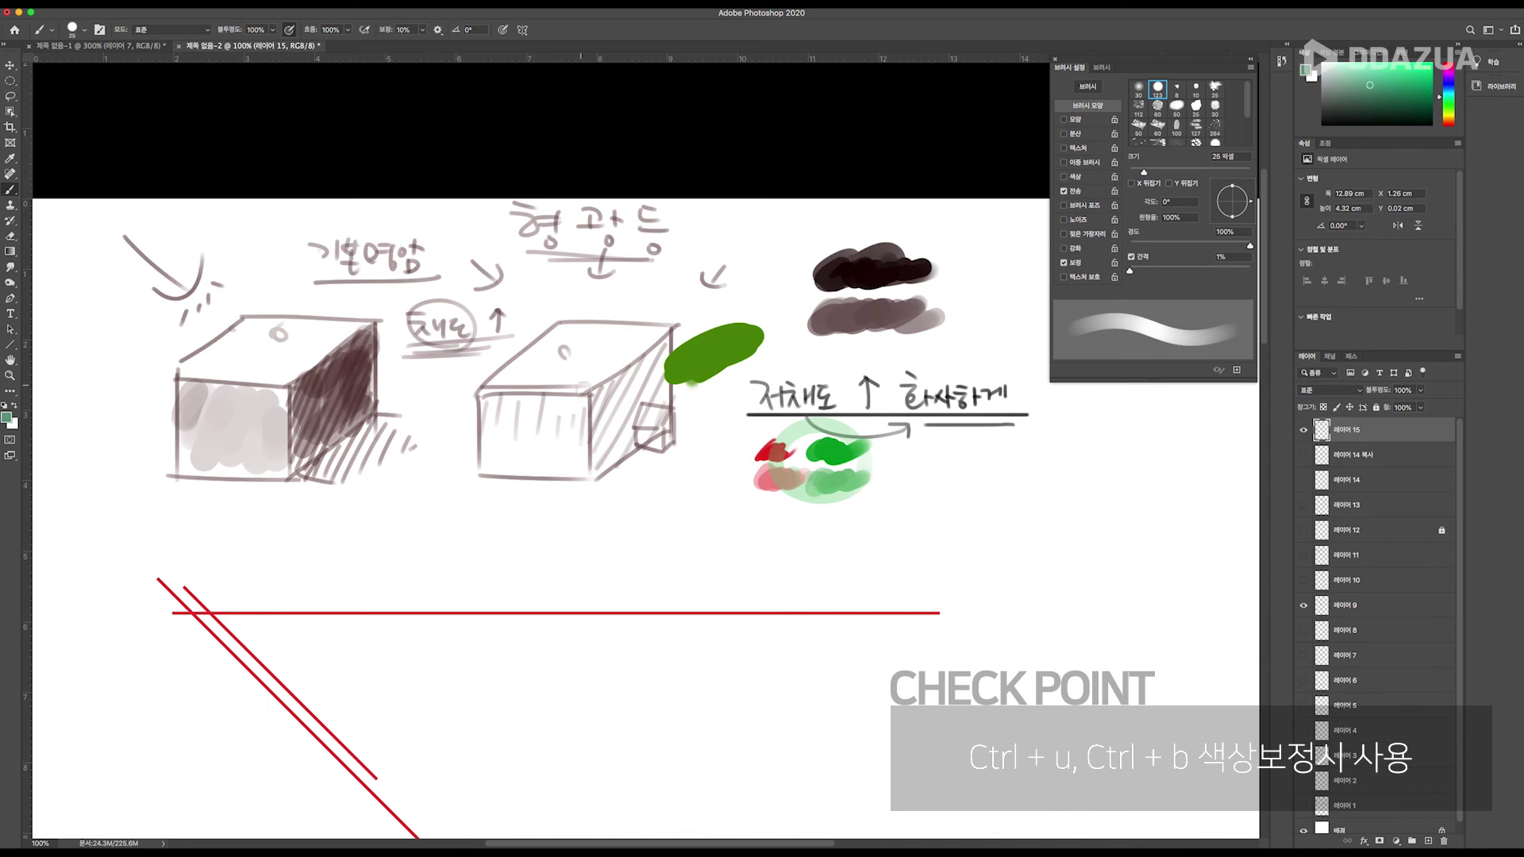
pyautogui.moveTo(496, 498)
pyautogui.mouseDown()
pyautogui.moveTo(543, 470)
pyautogui.moveTo(493, 490)
pyautogui.mouseUp()
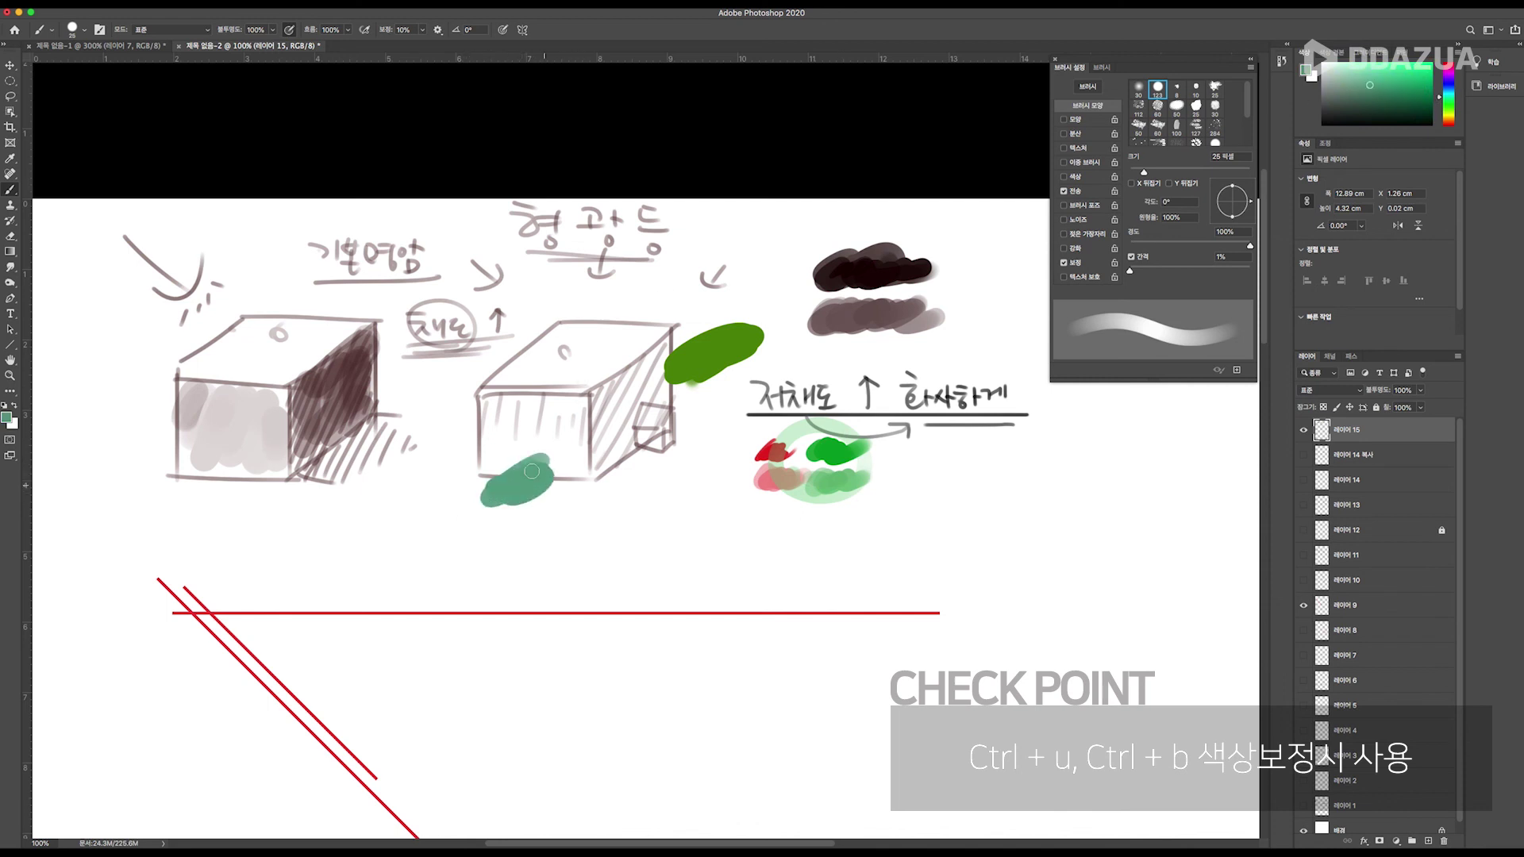
# Try a +21 hue shift on the layer with saturation at -56 and lightness at -3, and discard the Hue/Saturation adjustment.
pyautogui.hotkey('ctrl', 'u')
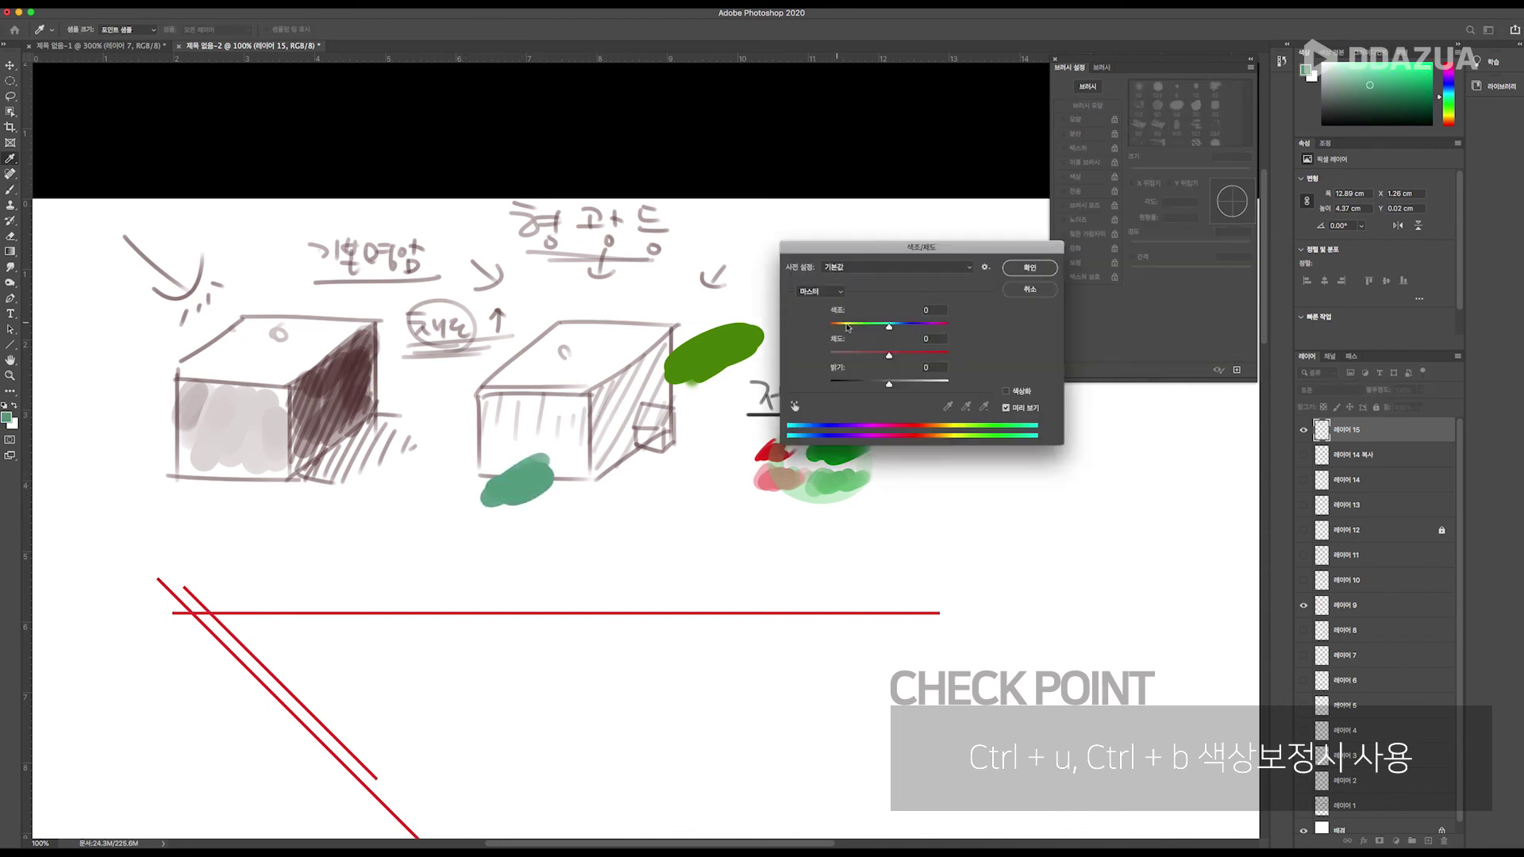
pyautogui.scroll(-20, 888, 333)
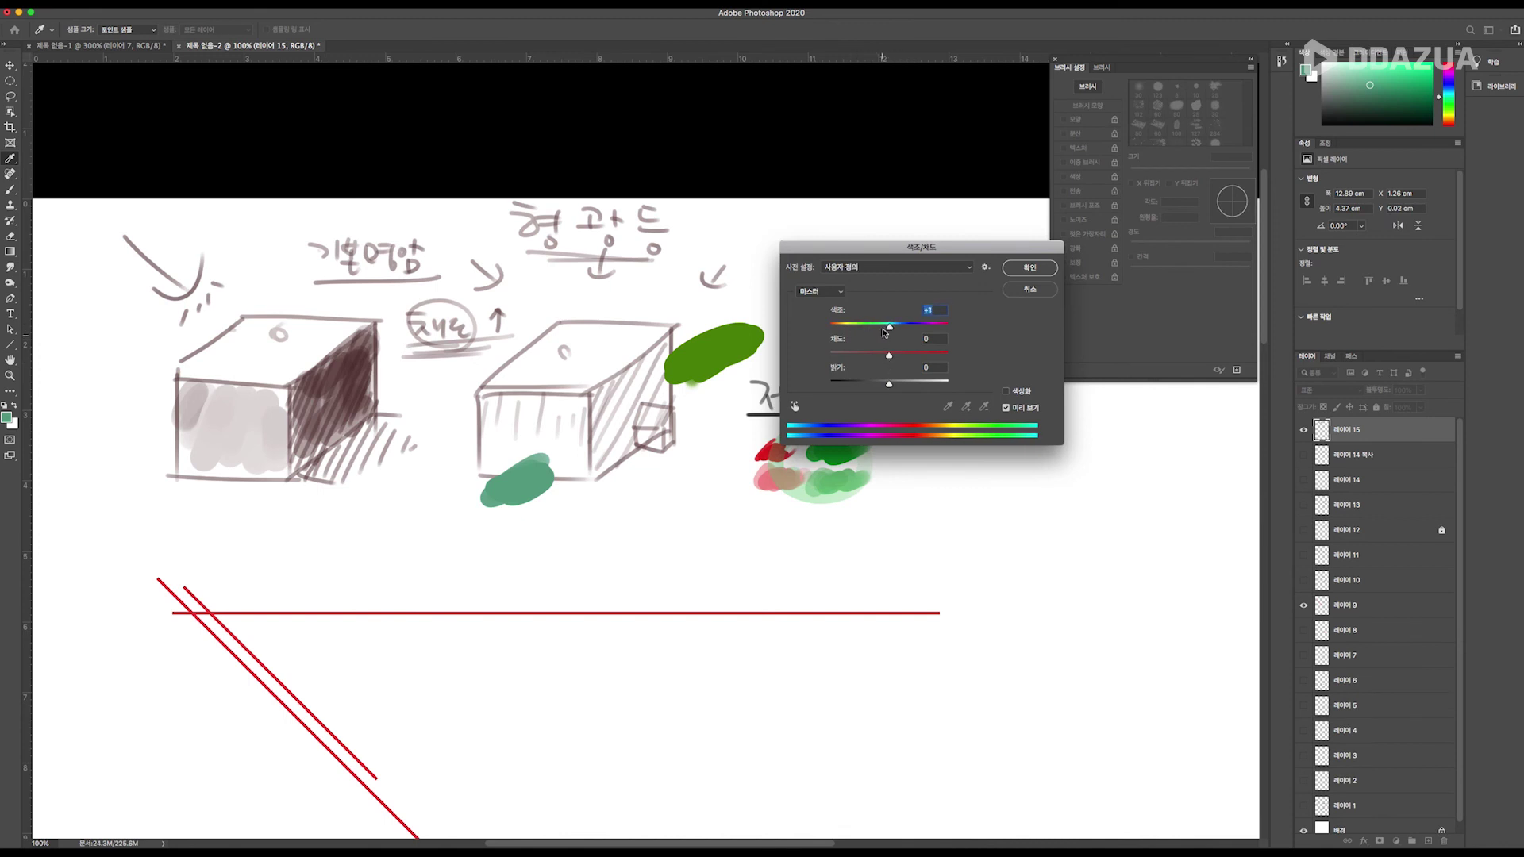
pyautogui.scroll(20, 888, 332)
pyautogui.press('Tab')
pyautogui.press('Tab')
pyautogui.scroll(-3, 895, 364)
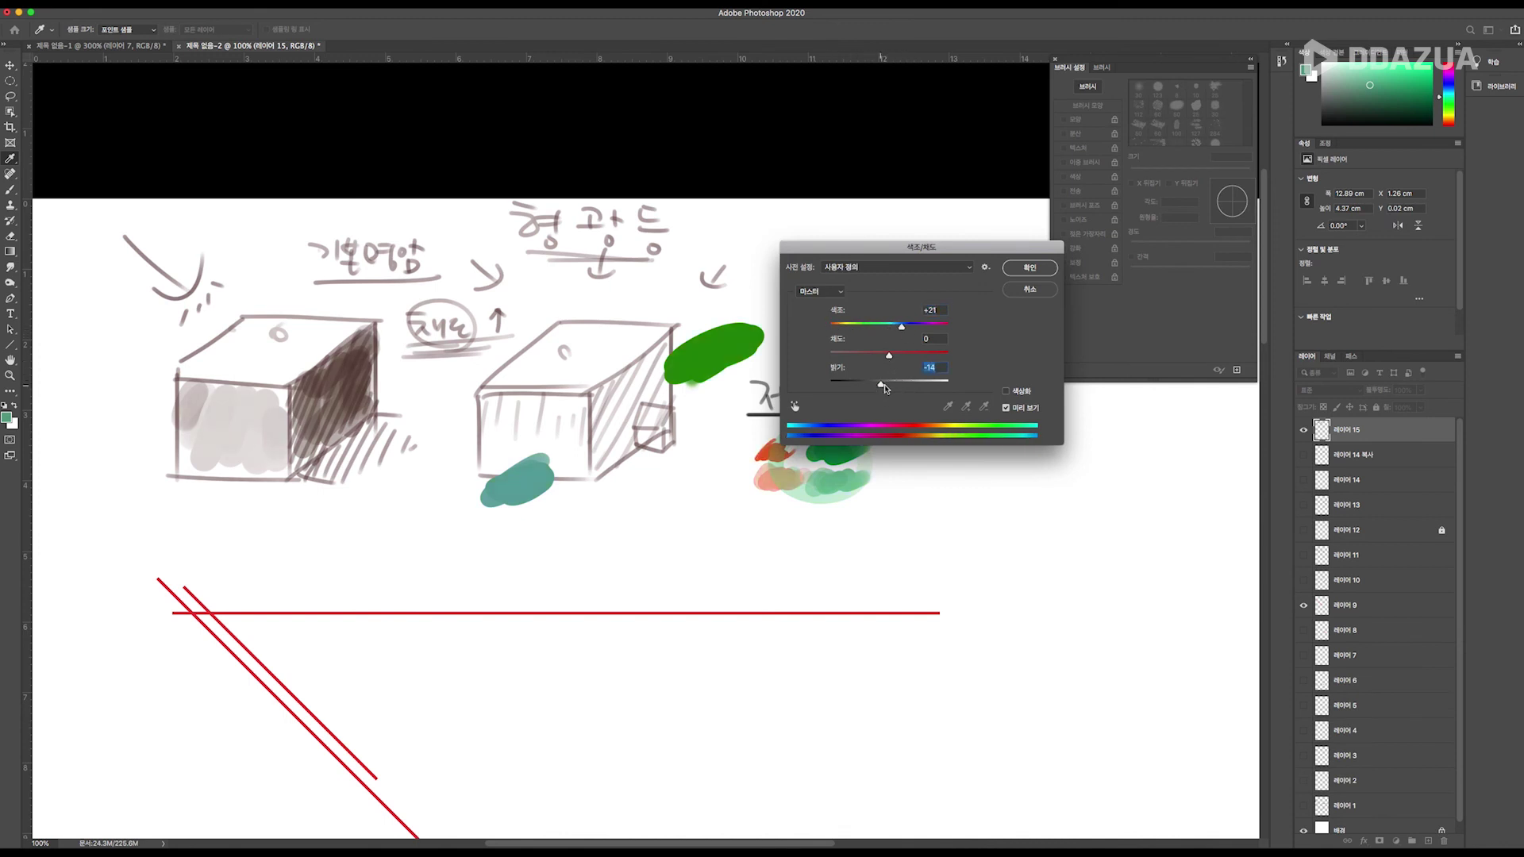
pyautogui.scroll(-14, 892, 357)
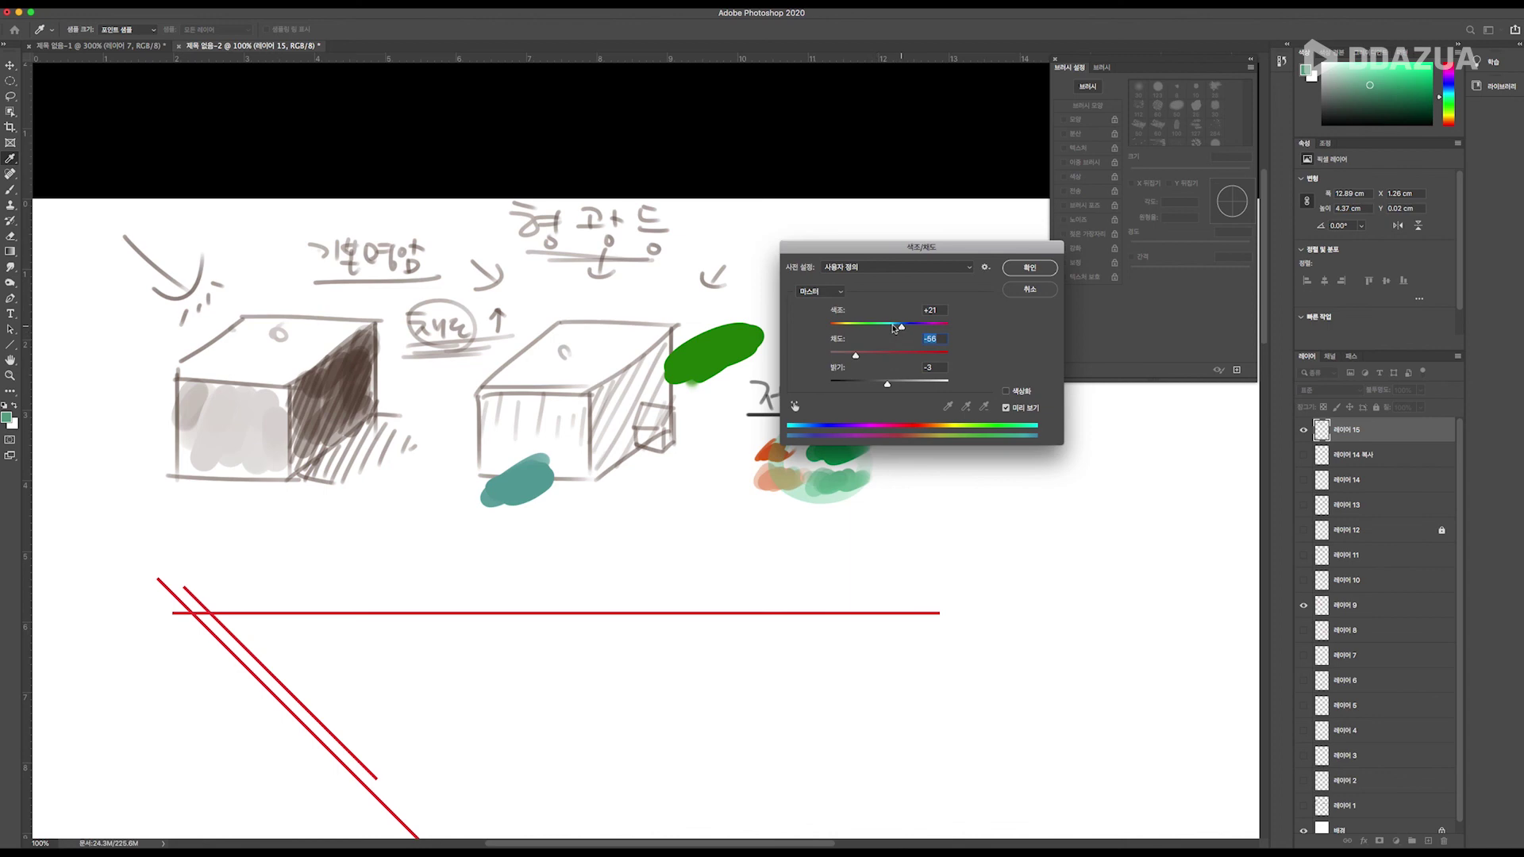
pyautogui.scroll(-16, 889, 329)
pyautogui.scroll(10, 888, 328)
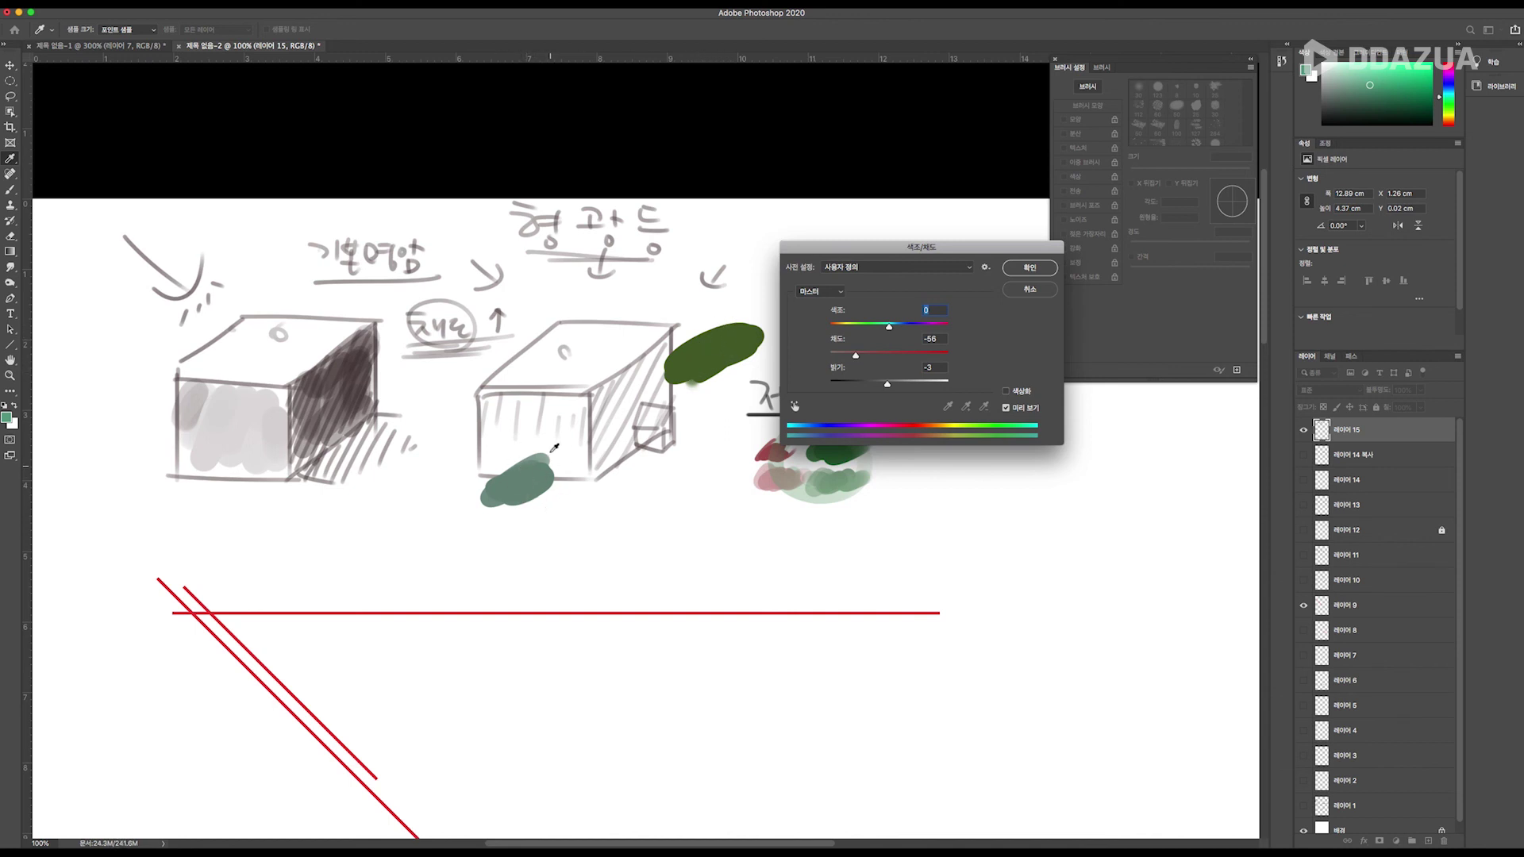
pyautogui.click(1030, 289)
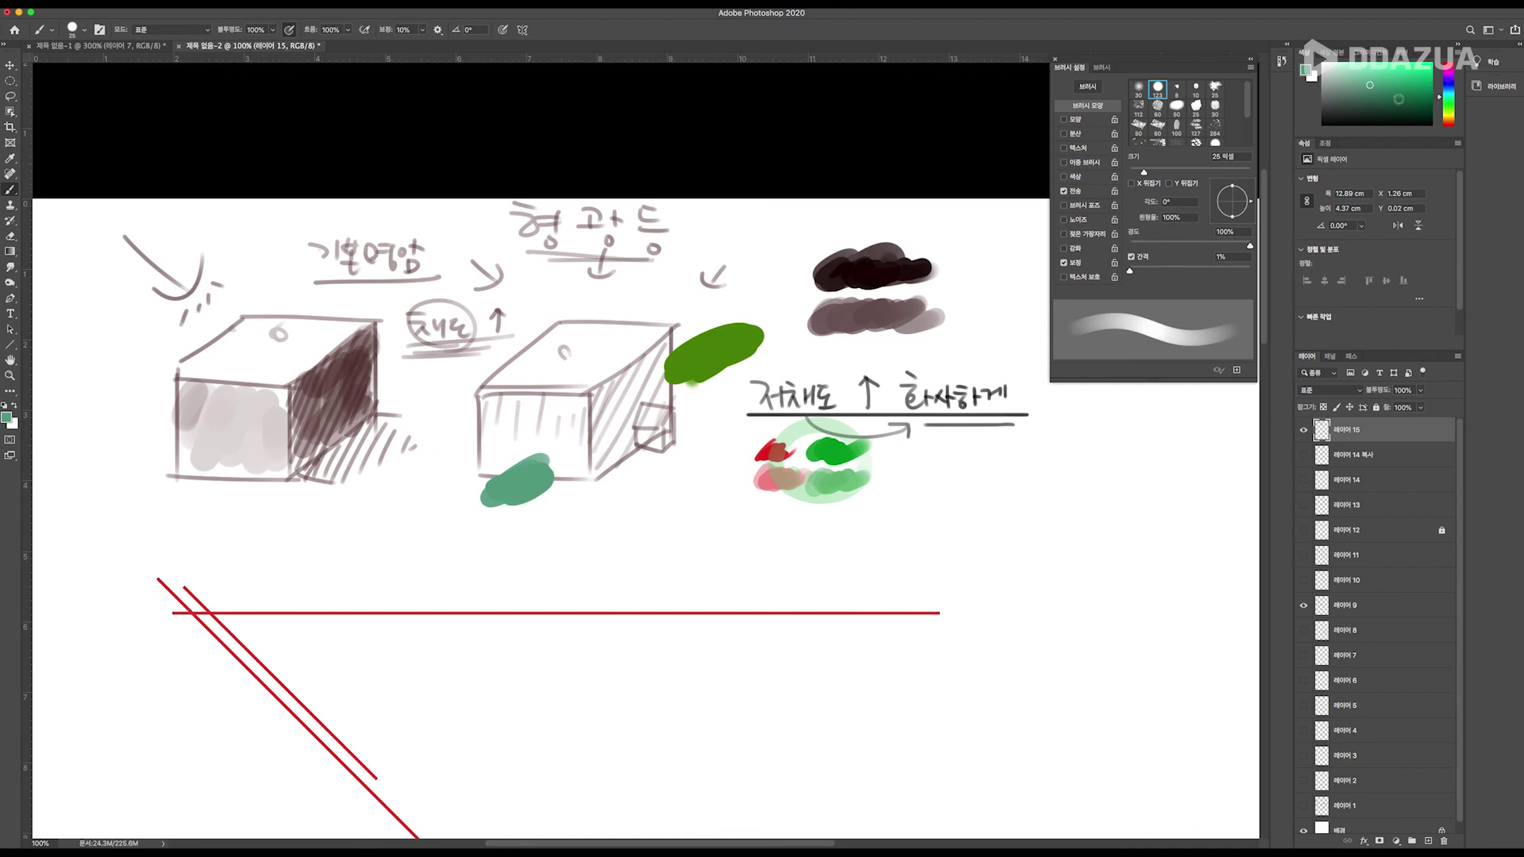
# Paint a wide dark green band along the underline beneath "저채도 ↑ 화사하게" with the 25 px brush.
pyautogui.moveTo(1369, 85)
pyautogui.mouseDown()
pyautogui.moveTo(1421, 91)
pyautogui.moveTo(1376, 78)
pyautogui.moveTo(1421, 91)
pyautogui.moveTo(1433, 68)
pyautogui.moveTo(1381, 86)
pyautogui.moveTo(1361, 64)
pyautogui.moveTo(1334, 77)
pyautogui.mouseUp()
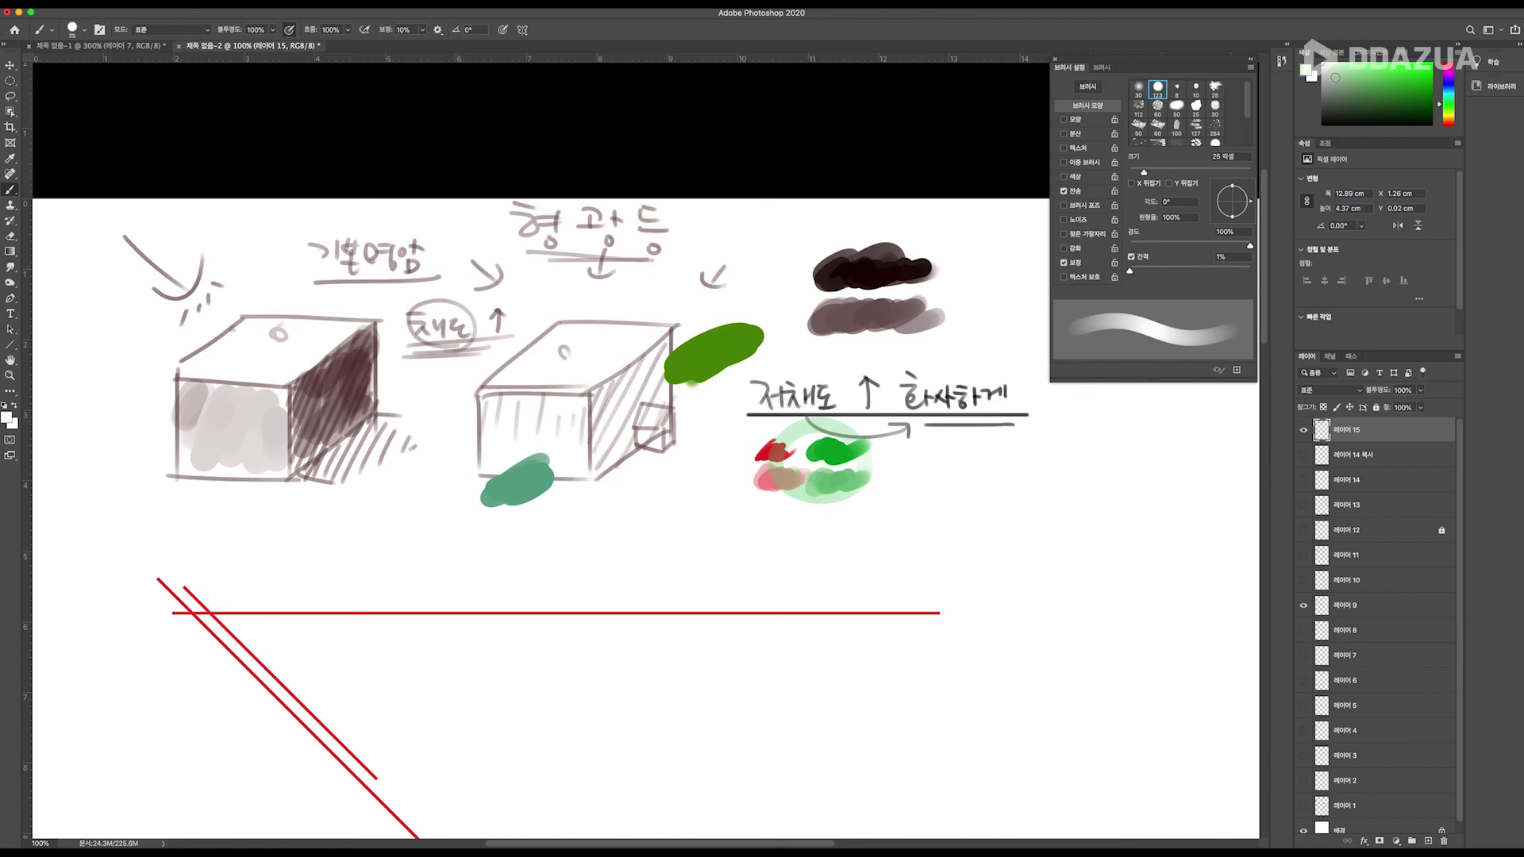
pyautogui.click(1332, 104)
pyautogui.click(1365, 110)
pyautogui.moveTo(745, 423); pyautogui.dragTo(1024, 423)
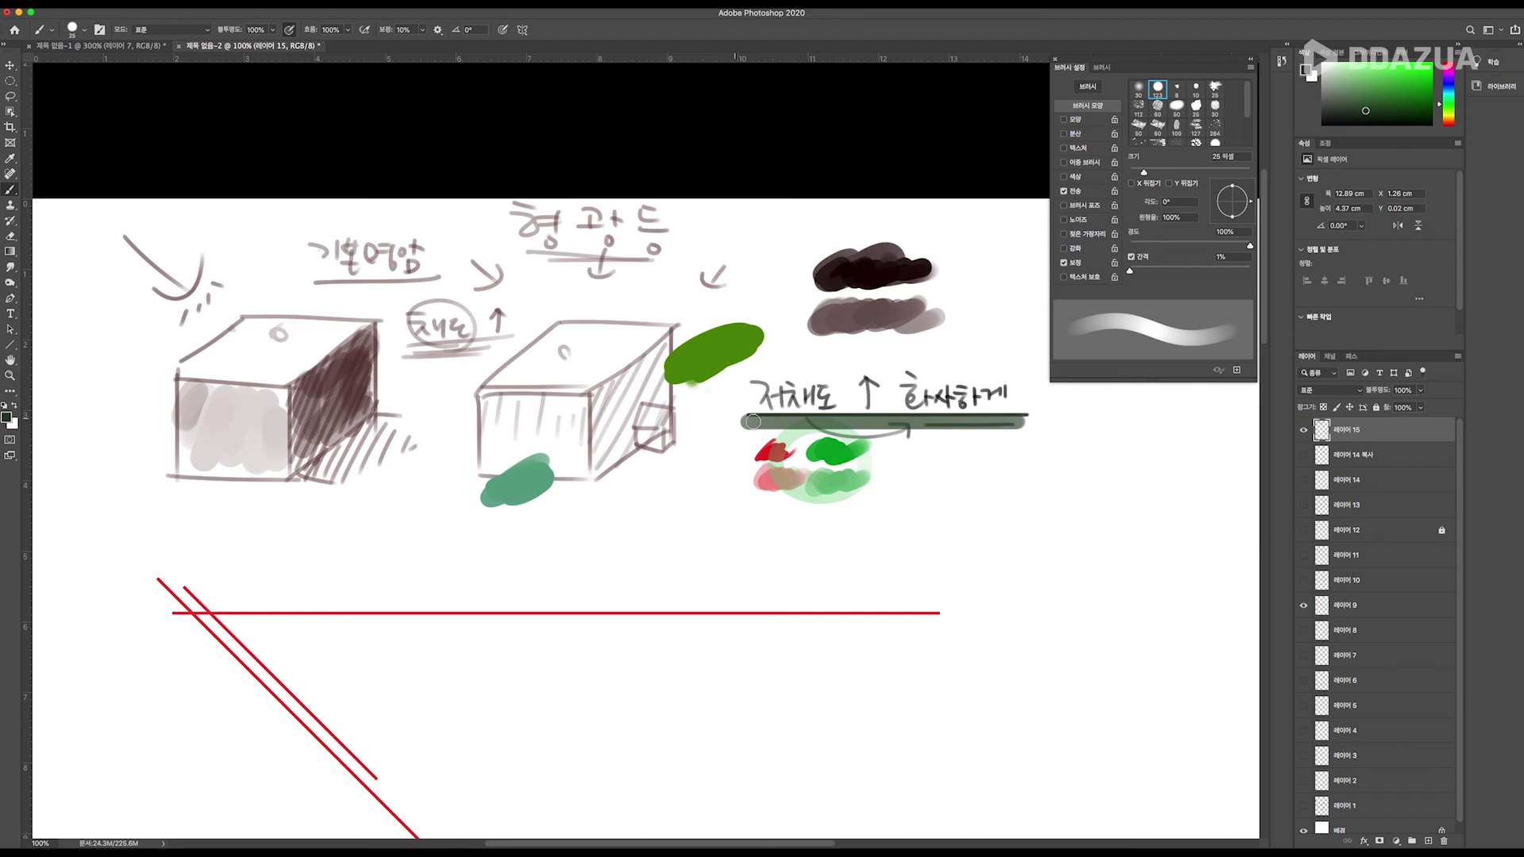
# Add a new layer above the box and swatch sketches, keeping the sketch layer visible.
pyautogui.moveTo(754, 512)
pyautogui.mouseDown()
pyautogui.moveTo(616, 450)
pyautogui.moveTo(844, 533)
pyautogui.moveTo(715, 487)
pyautogui.mouseUp()
pyautogui.moveTo(585, 461); pyautogui.dragTo(715, 508)
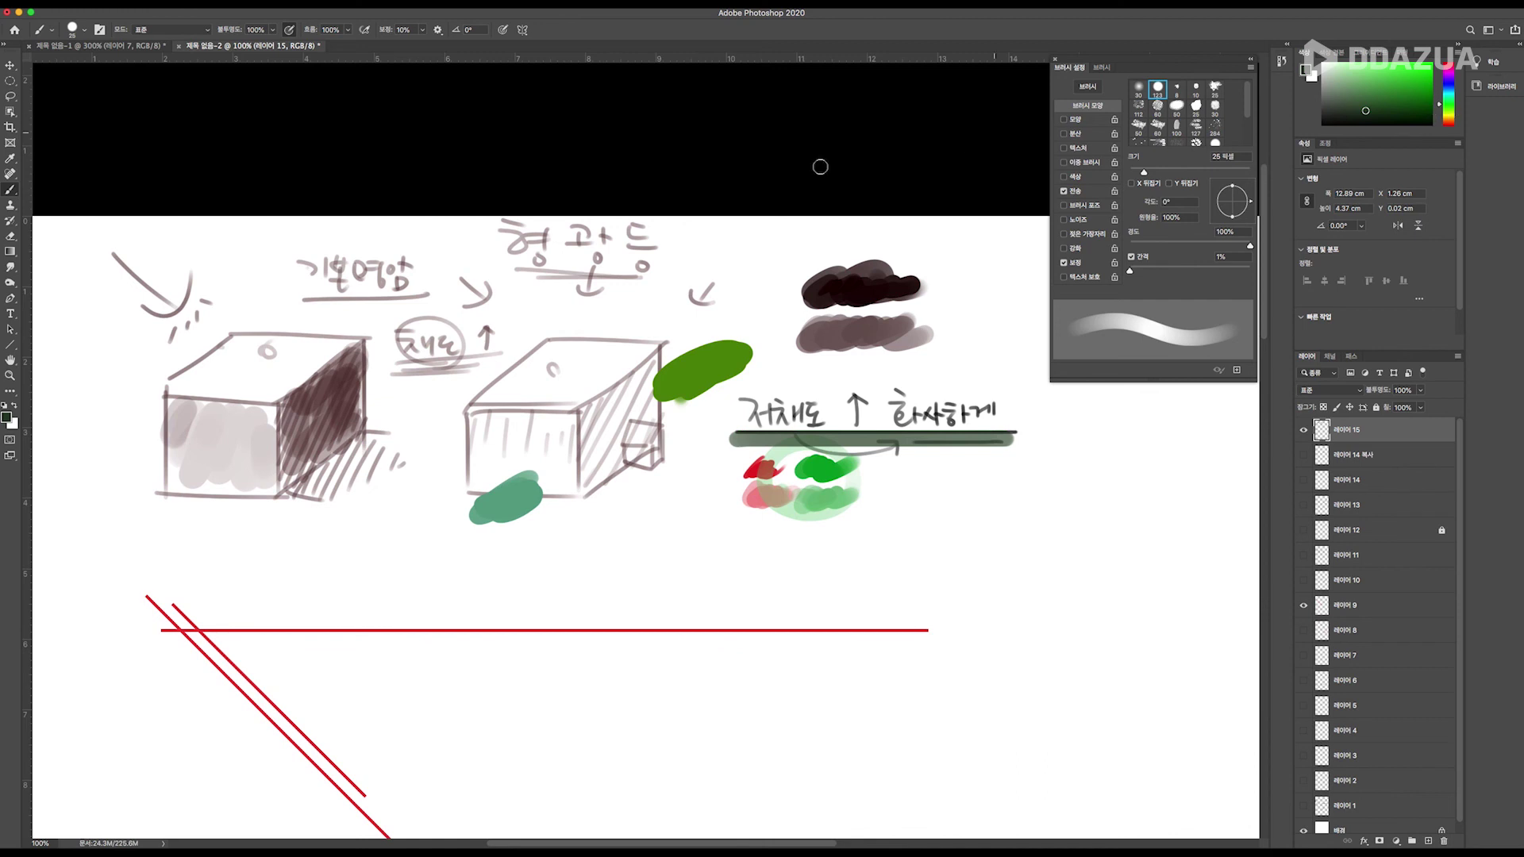
pyautogui.moveTo(500, 505); pyautogui.dragTo(432, 394)
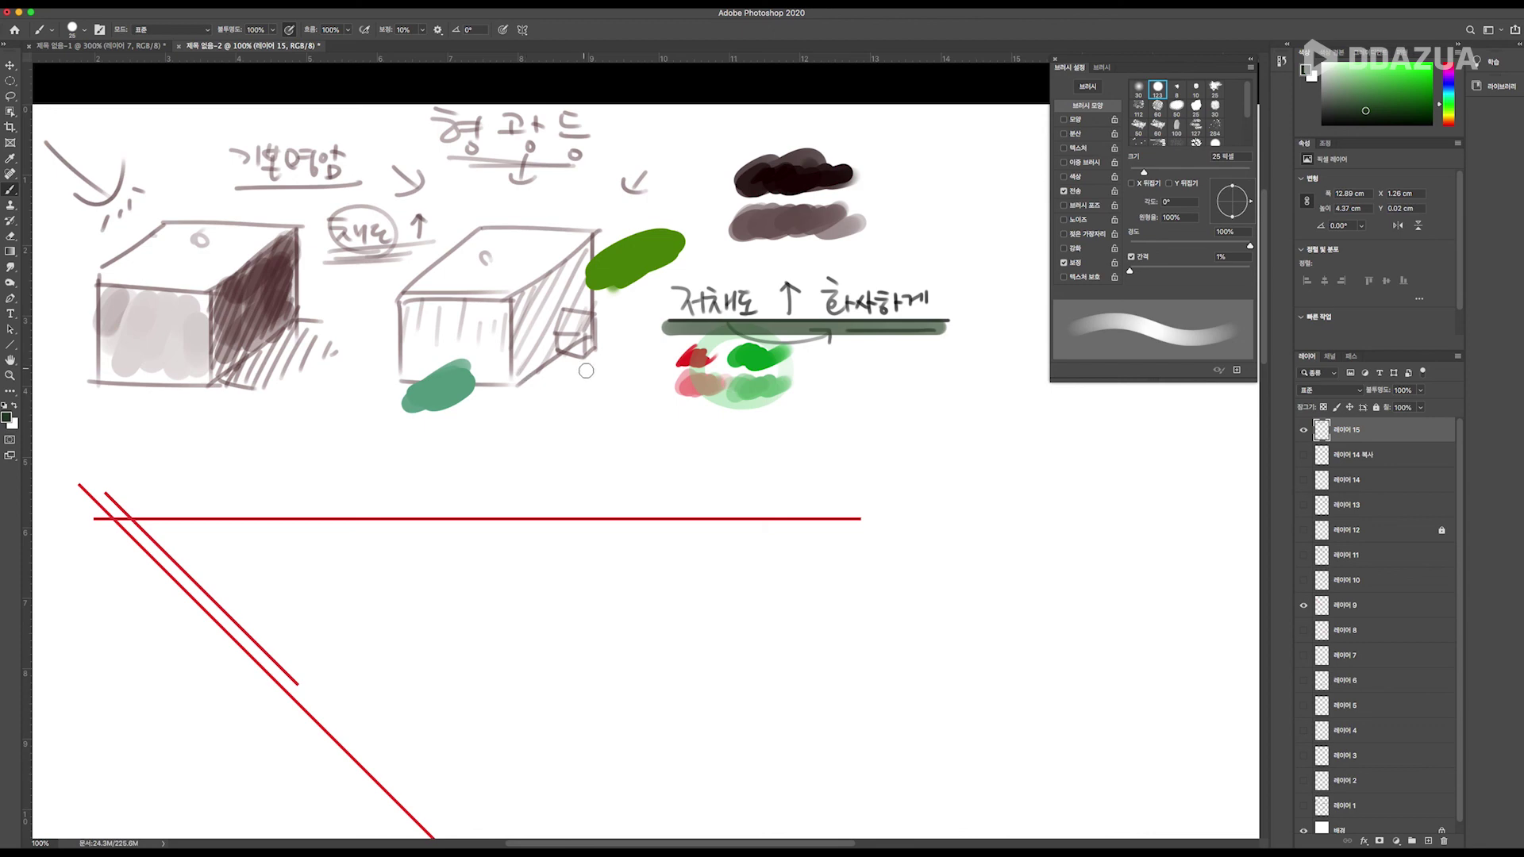
pyautogui.moveTo(479, 388); pyautogui.dragTo(520, 488)
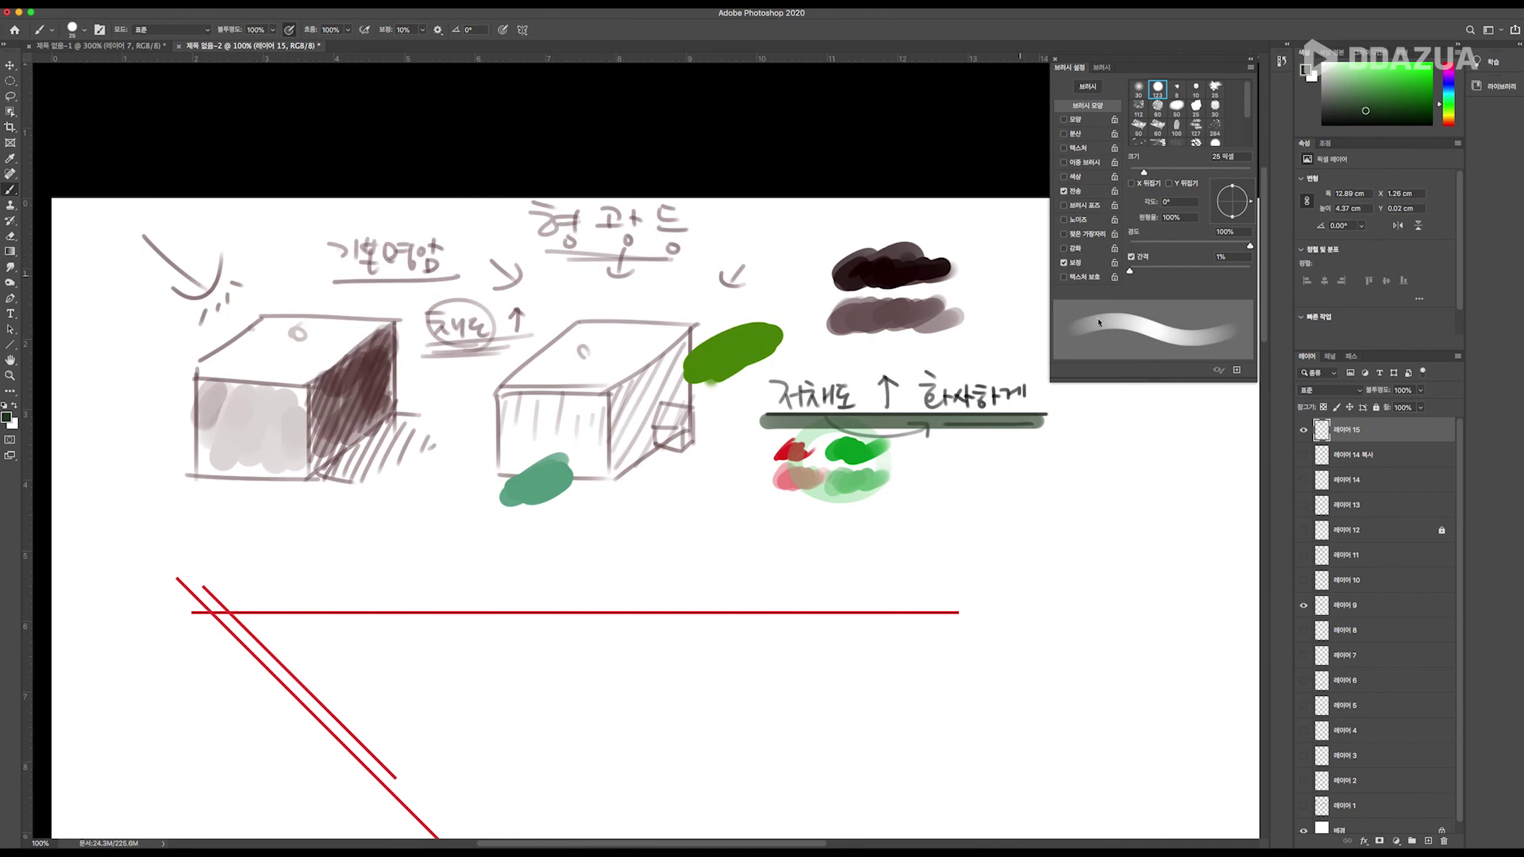
pyautogui.click(1427, 841)
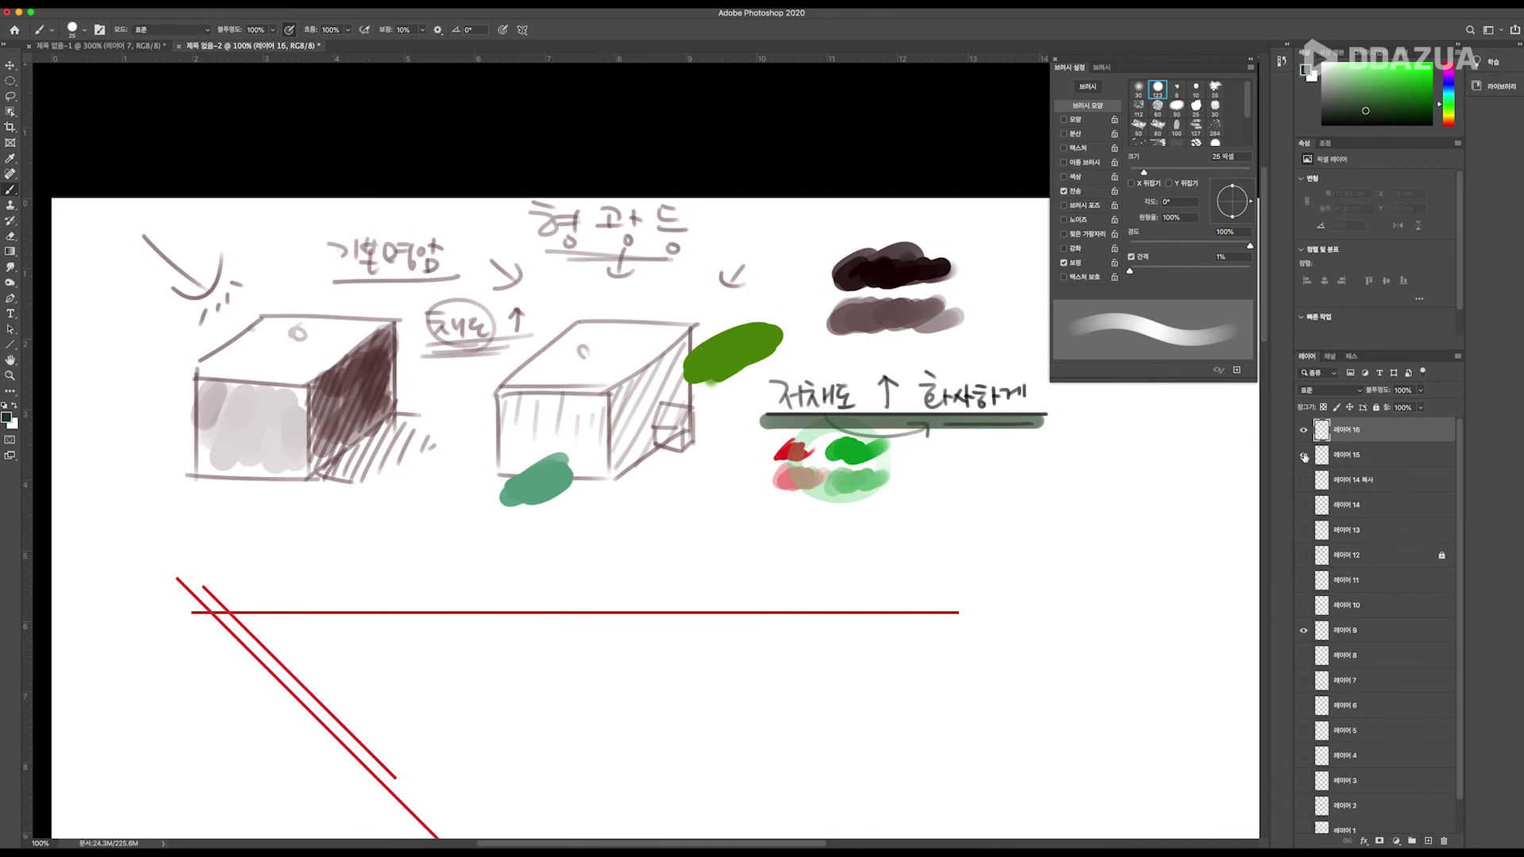
pyautogui.click(1303, 457)
pyautogui.click(1302, 457)
# Draw a new box outline in the empty area below the swatches with a 10 px brush, using a colour sampled from the dark swatches.
pyautogui.moveTo(565, 431)
pyautogui.mouseDown()
pyautogui.moveTo(438, 406)
pyautogui.moveTo(456, 353)
pyautogui.mouseUp()
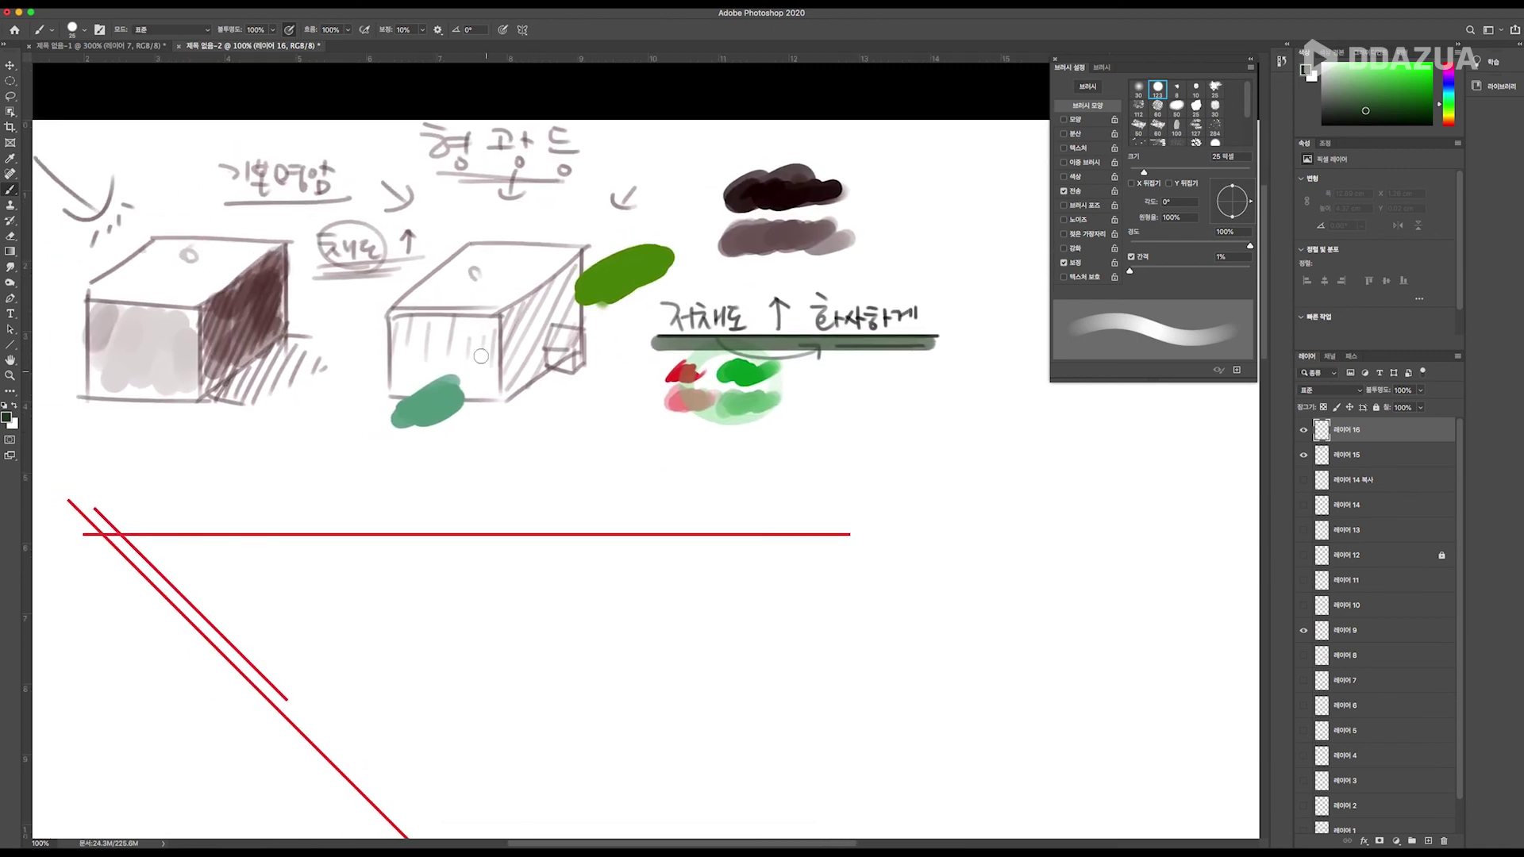
pyautogui.scroll(-2, 642, 484)
pyautogui.hscroll(2, 642, 484)
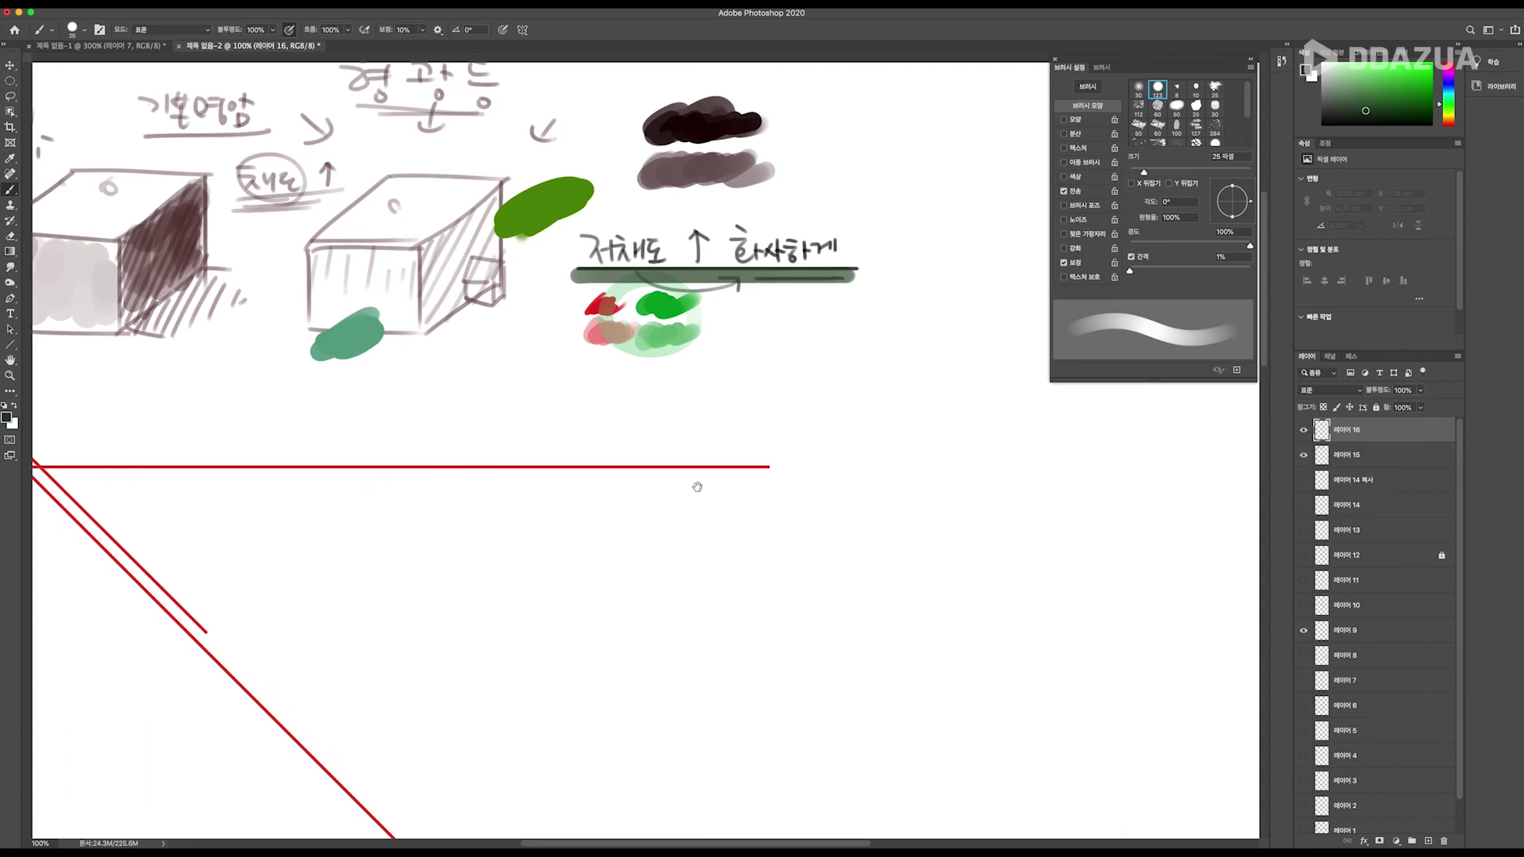
pyautogui.press('[')
pyautogui.press('[')
pyautogui.press('[')
pyautogui.keyDown('alt'); pyautogui.click(688, 144); pyautogui.keyUp('alt')
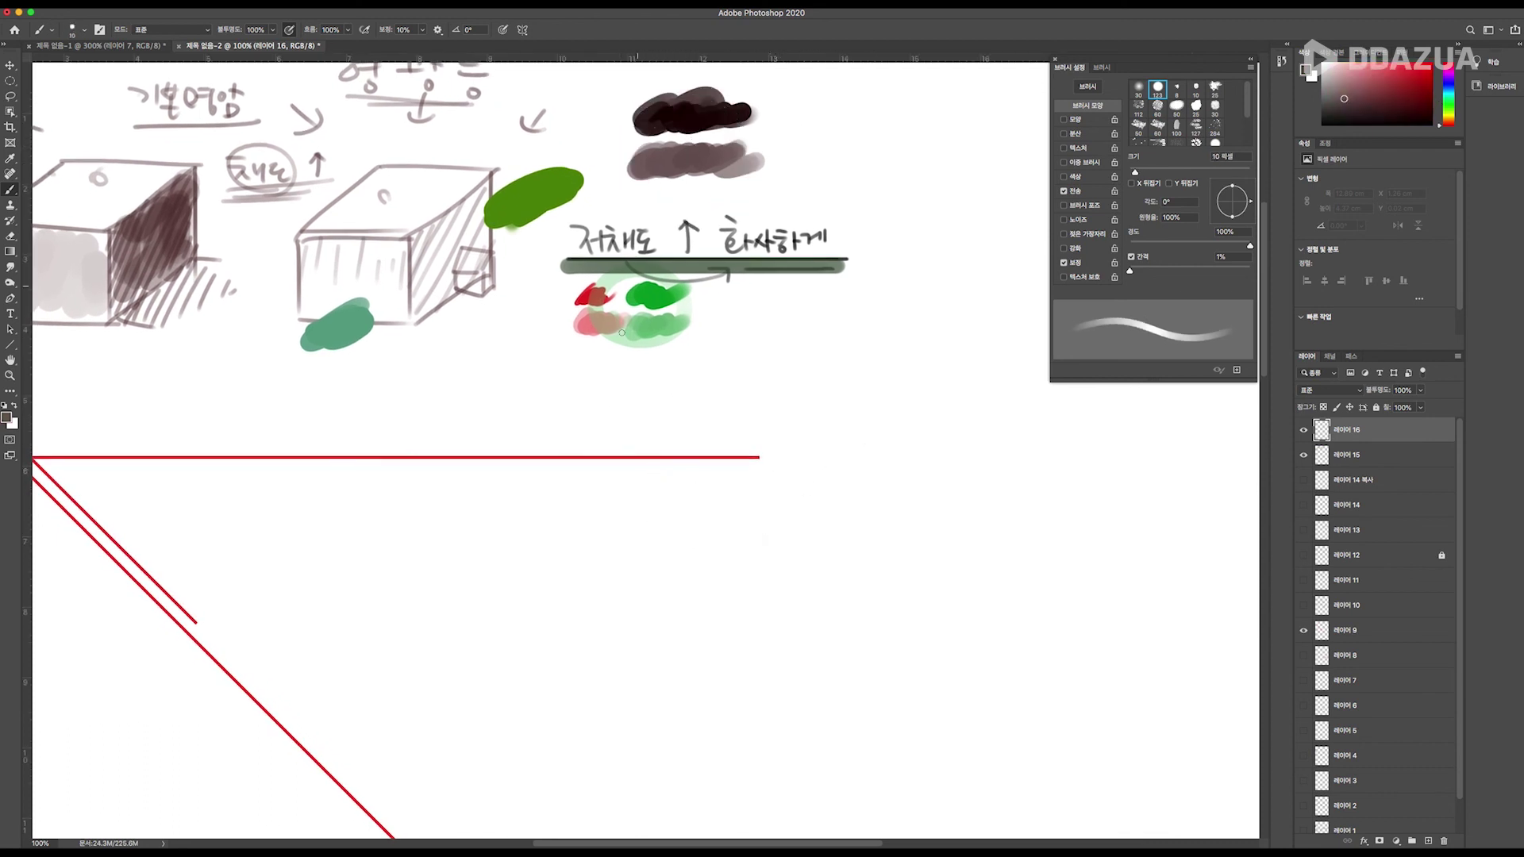
pyautogui.moveTo(609, 529)
pyautogui.mouseDown()
pyautogui.moveTo(725, 539)
pyautogui.moveTo(670, 578)
pyautogui.moveTo(559, 581)
pyautogui.moveTo(646, 591)
pyautogui.mouseUp()
pyautogui.moveTo(537, 579); pyautogui.dragTo(649, 592)
pyautogui.moveTo(649, 589); pyautogui.dragTo(649, 647)
pyautogui.moveTo(728, 539)
pyautogui.mouseDown()
pyautogui.moveTo(724, 622)
pyautogui.moveTo(661, 655)
pyautogui.mouseUp()
pyautogui.moveTo(540, 578)
pyautogui.mouseDown()
pyautogui.moveTo(590, 653)
pyautogui.moveTo(665, 655)
pyautogui.moveTo(645, 660)
pyautogui.mouseUp()
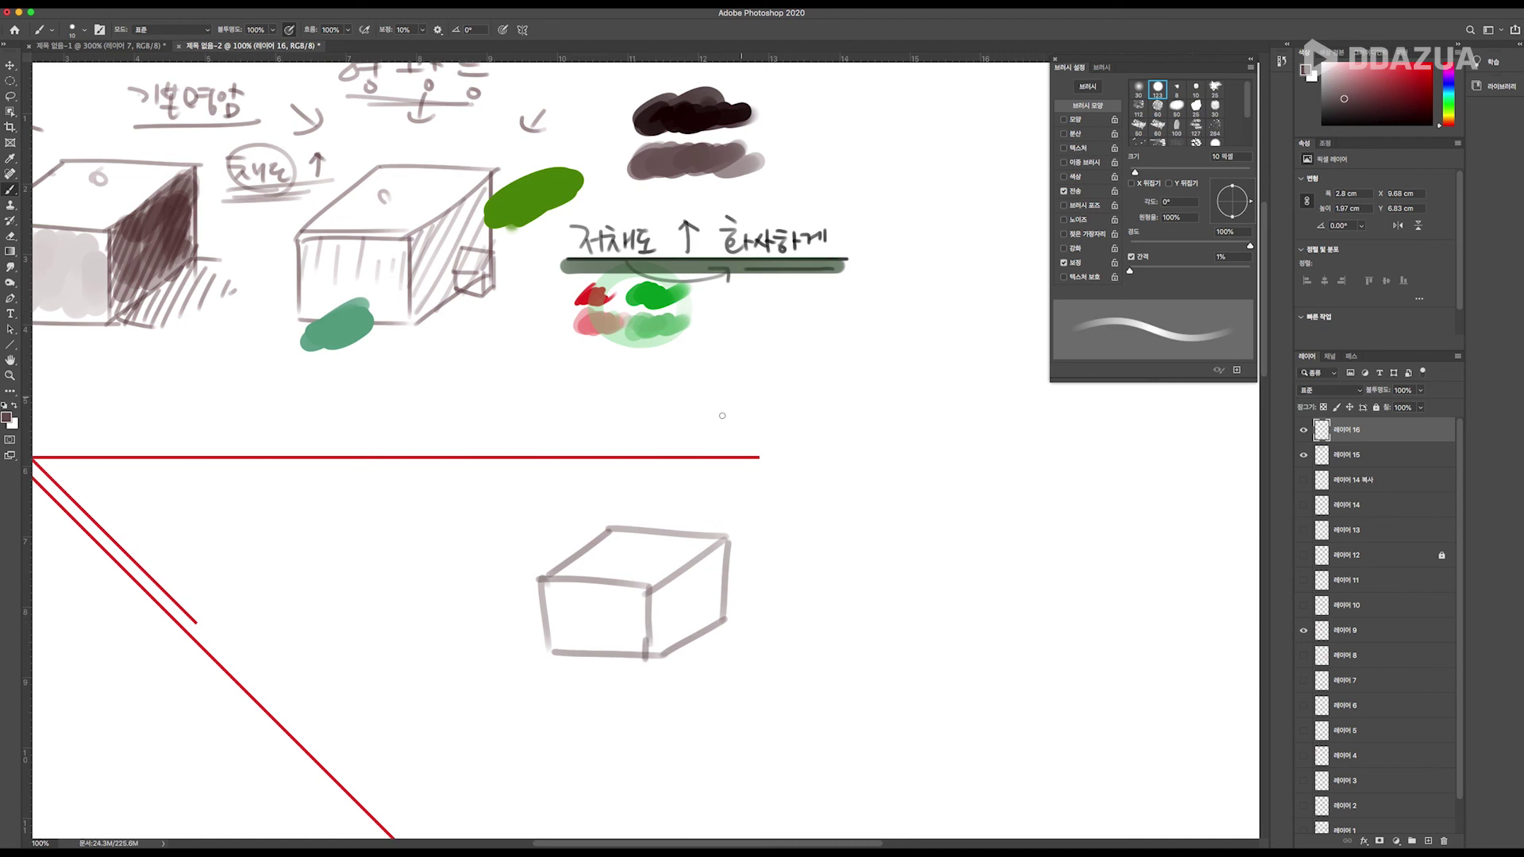
# Hatch the new box's front face lightly and its side face darkly, and add two dots on the top face.
pyautogui.moveTo(654, 599)
pyautogui.mouseDown()
pyautogui.moveTo(651, 641)
pyautogui.moveTo(724, 542)
pyautogui.moveTo(721, 606)
pyautogui.moveTo(653, 650)
pyautogui.moveTo(703, 615)
pyautogui.moveTo(707, 585)
pyautogui.moveTo(672, 580)
pyautogui.moveTo(683, 531)
pyautogui.mouseUp()
pyautogui.moveTo(568, 602)
pyautogui.mouseDown()
pyautogui.moveTo(556, 591)
pyautogui.moveTo(599, 627)
pyautogui.moveTo(635, 583)
pyautogui.moveTo(619, 635)
pyautogui.moveTo(641, 654)
pyautogui.mouseUp()
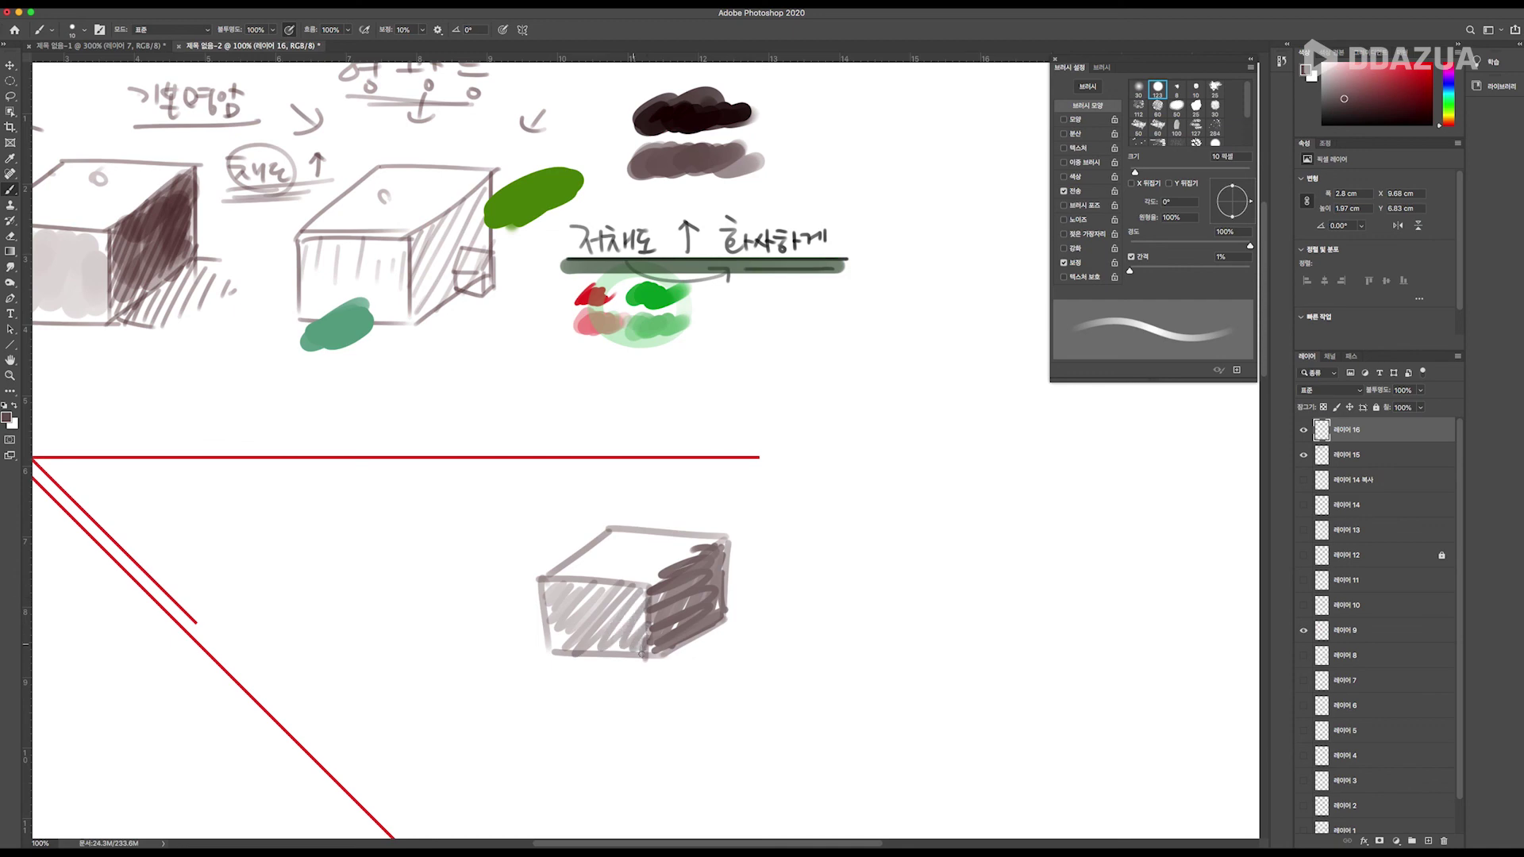
pyautogui.click(595, 564)
pyautogui.click(649, 572)
pyautogui.moveTo(722, 591); pyautogui.dragTo(726, 622)
# Select the shaded box with an elliptical selection, copy it to its own layer and offset the copy rightward and slightly down, overlapping the original.
pyautogui.press('m')
pyautogui.moveTo(766, 697); pyautogui.dragTo(478, 471)
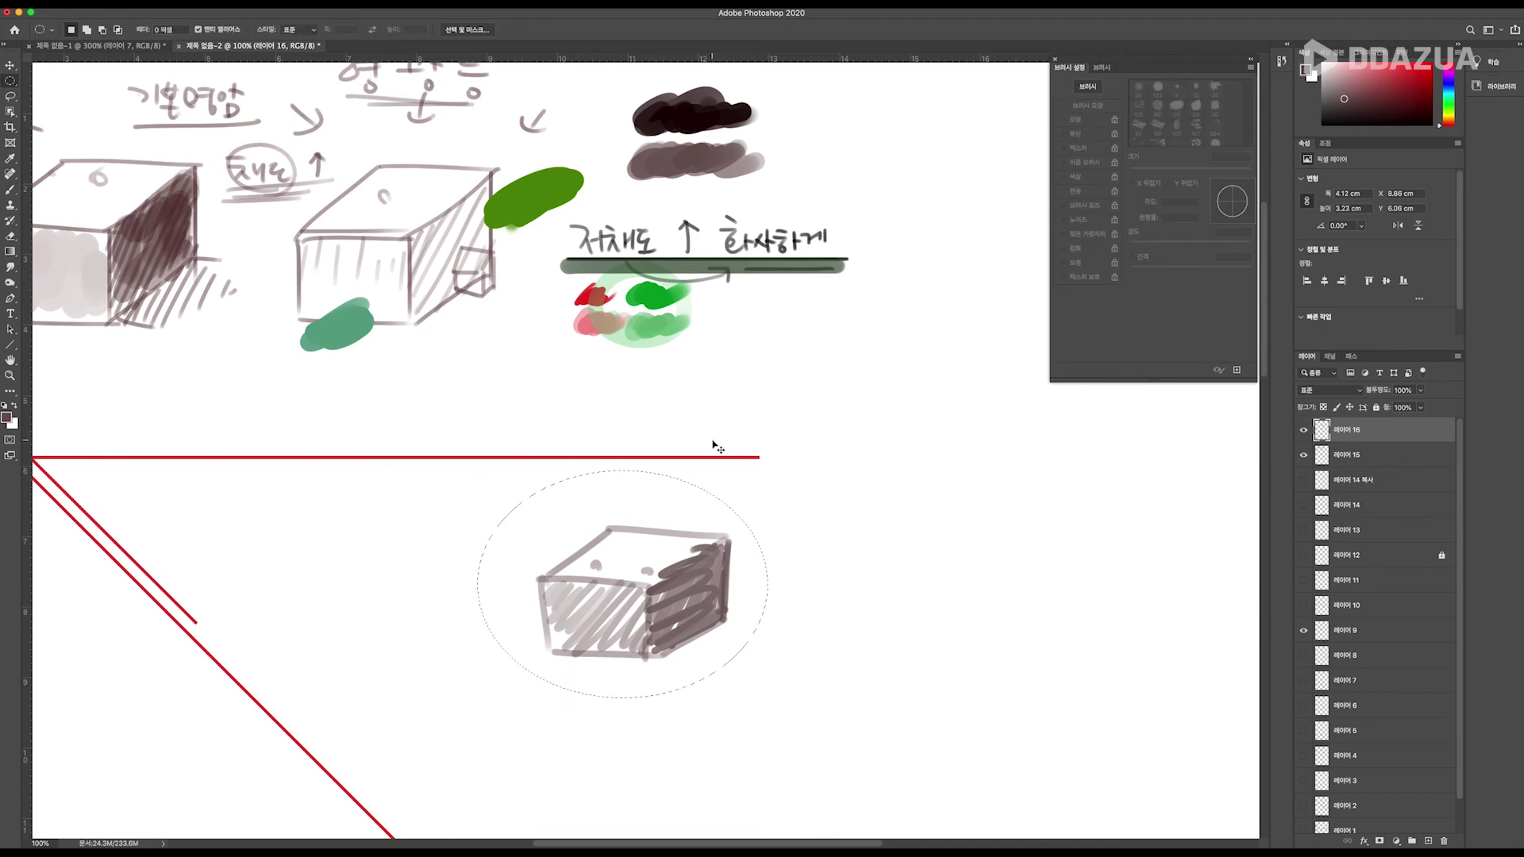
pyautogui.hotkey('ctrl', 'j')
pyautogui.hotkey('ctrl', 't')
pyautogui.moveTo(665, 583); pyautogui.dragTo(779, 623)
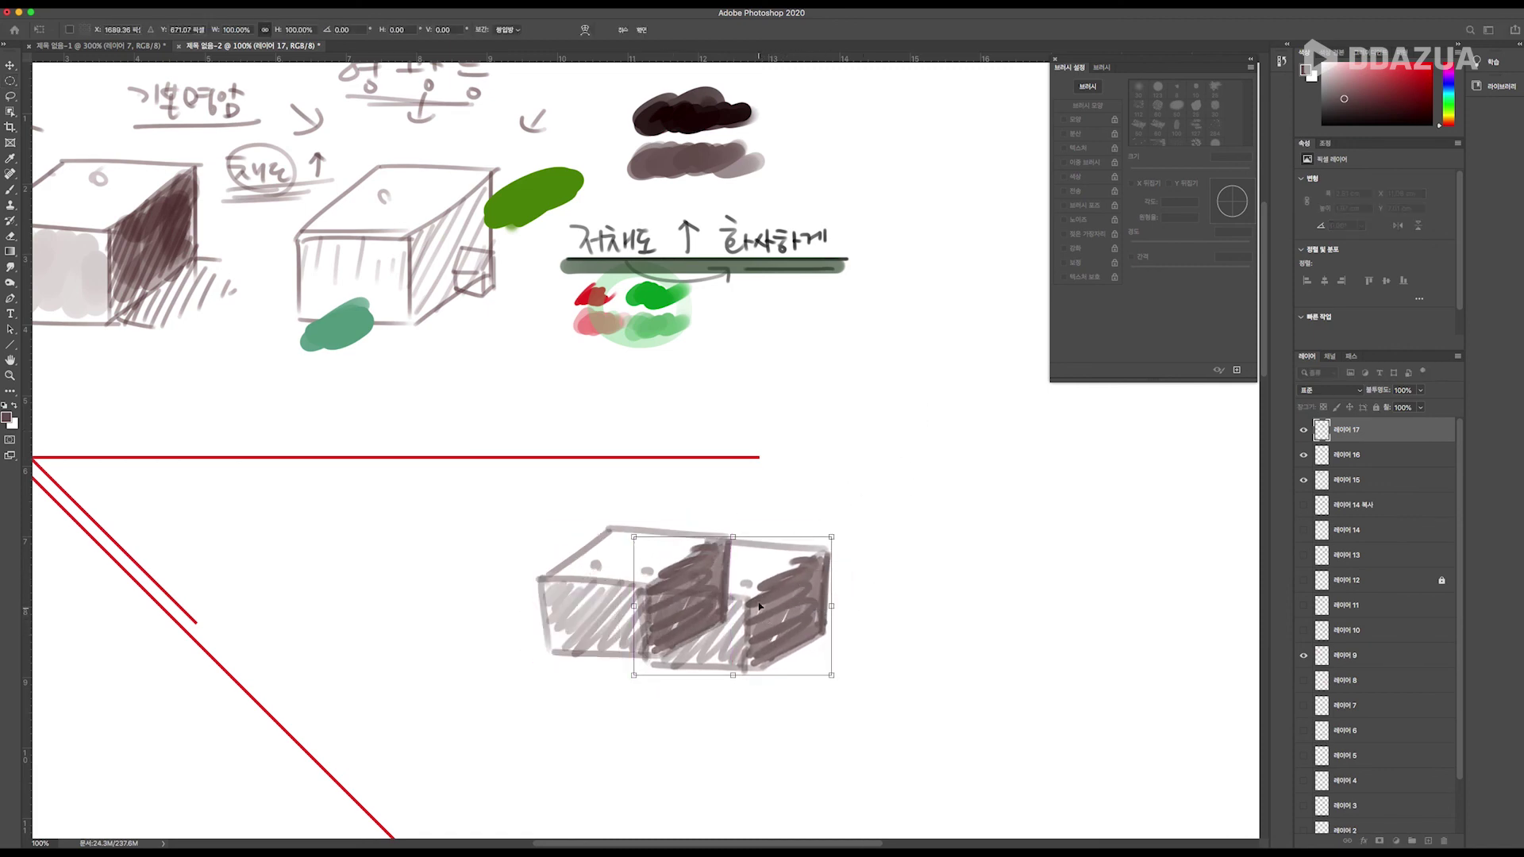
pyautogui.press('Return')
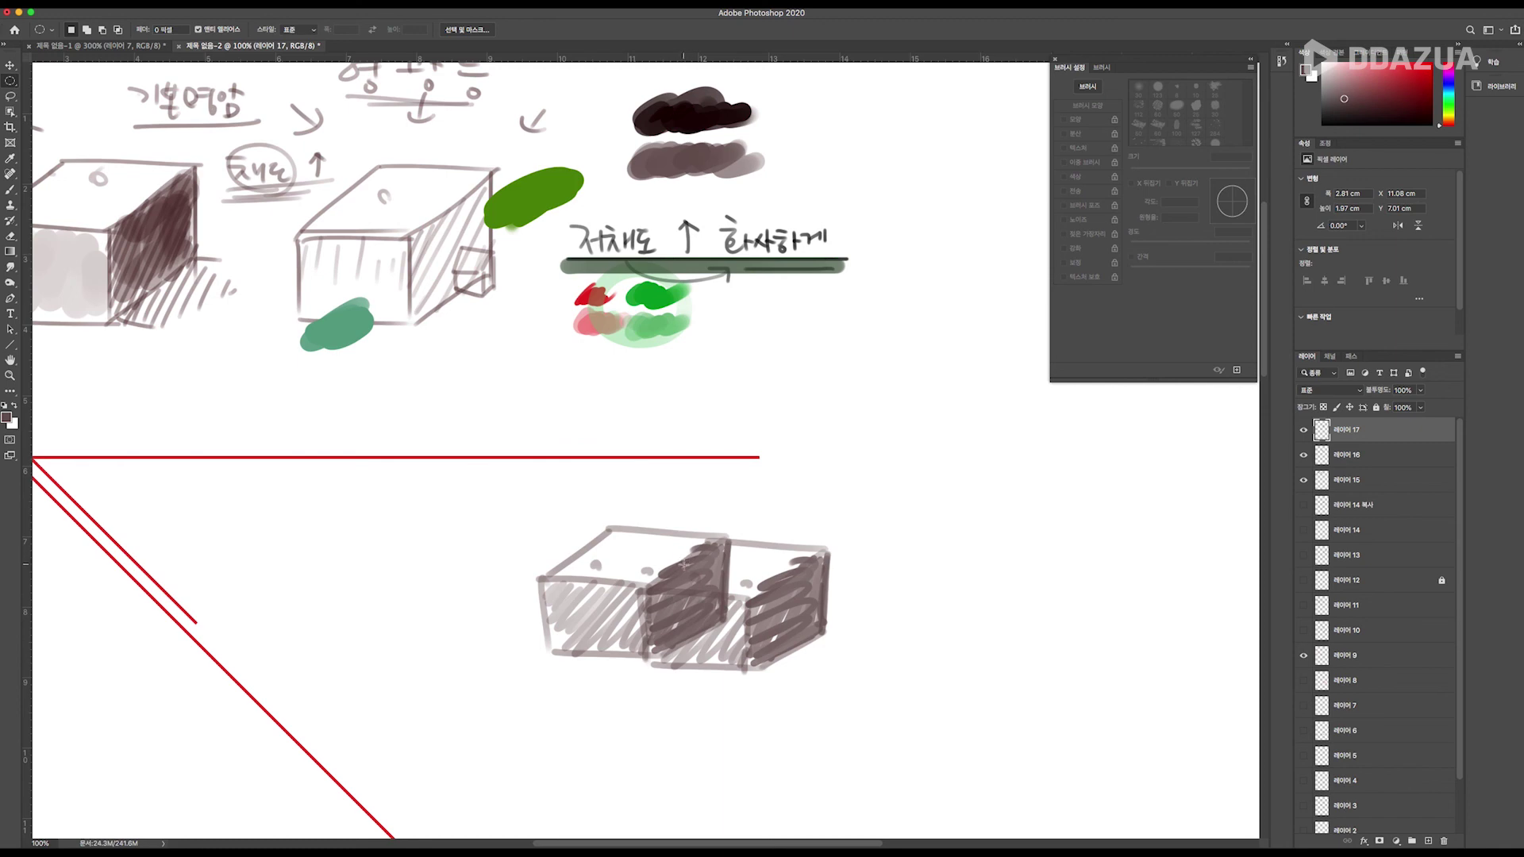
# Clear the selection and hide the layer holding the duplicated box.
pyautogui.moveTo(685, 564); pyautogui.dragTo(695, 557)
pyautogui.click(1303, 430)
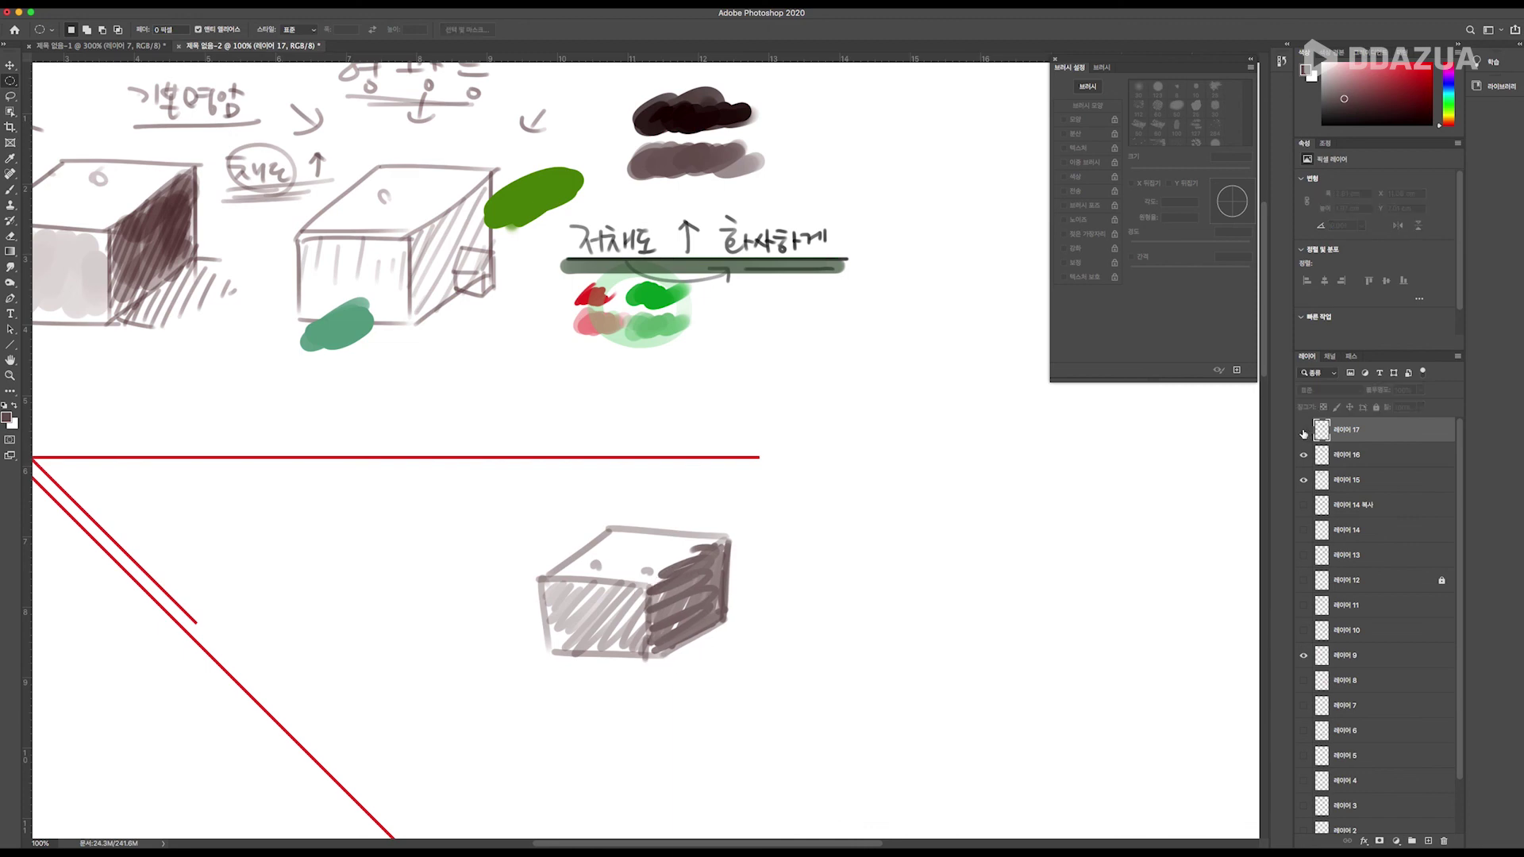
pyautogui.click(1303, 455)
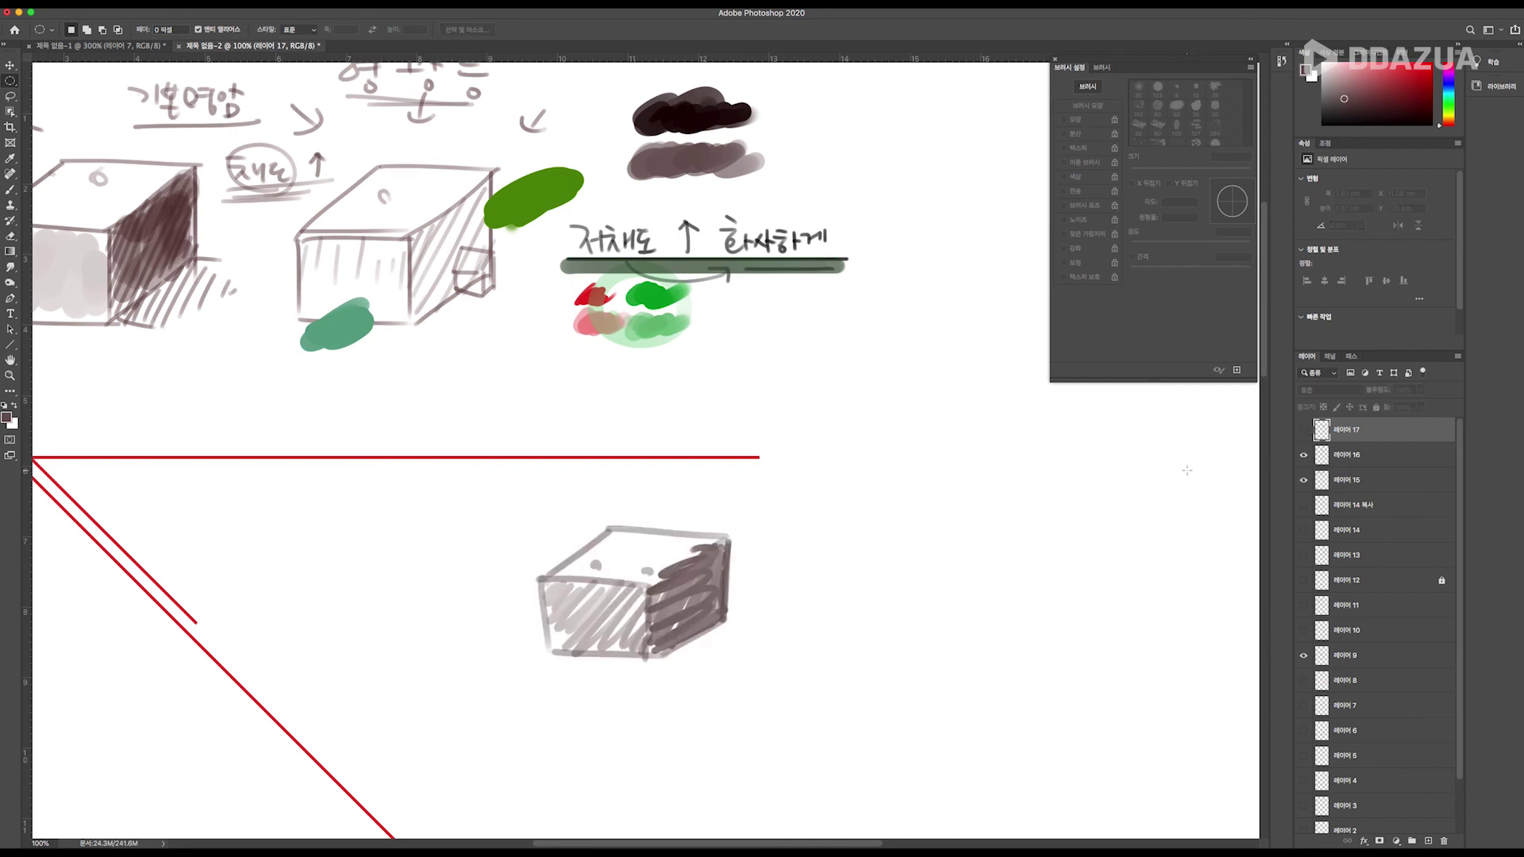